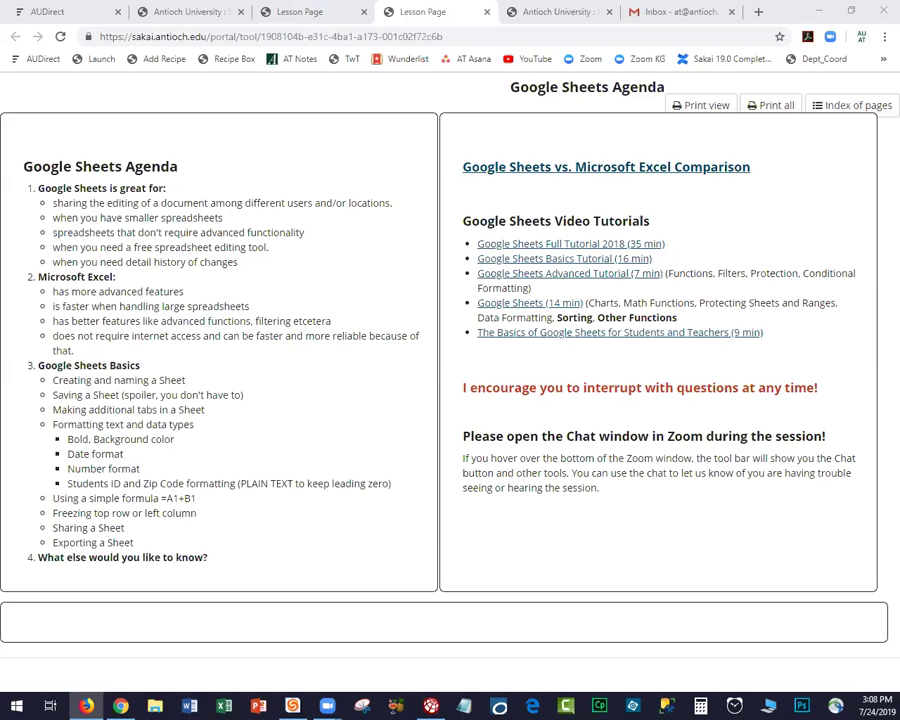
Minimize the Chrome agenda window and show the AUdirect 2.0 portal in a maximized Firefox.
left_click(824, 9)
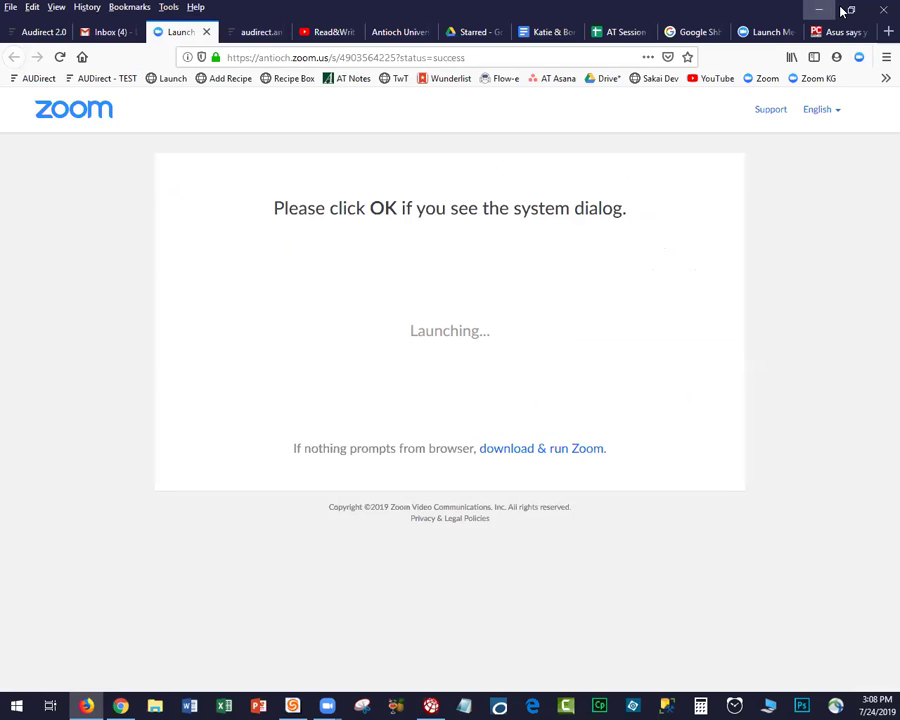
left_click(852, 10)
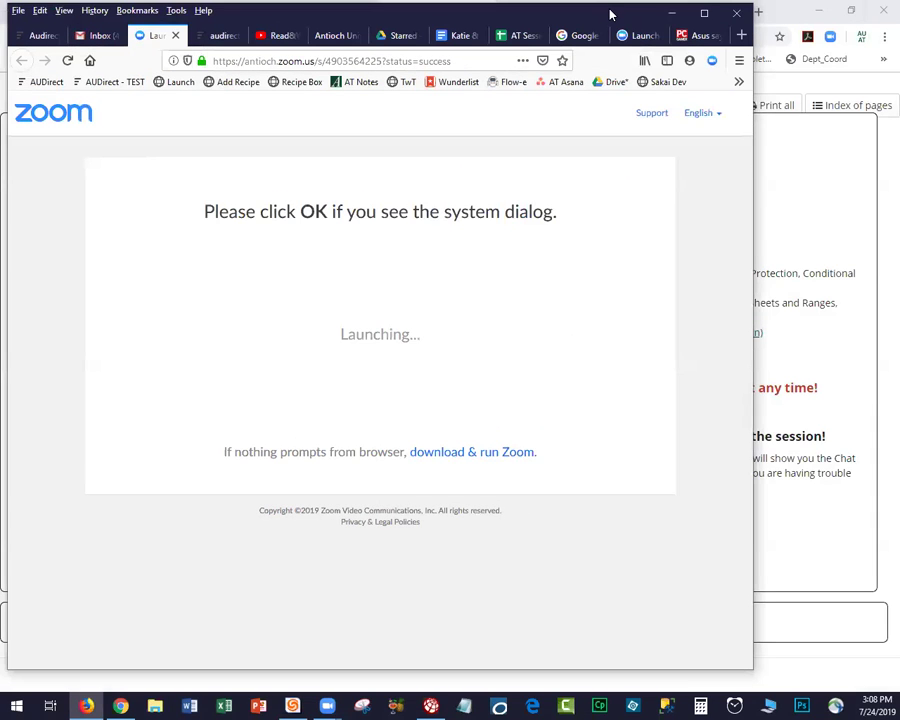
left_click(706, 15)
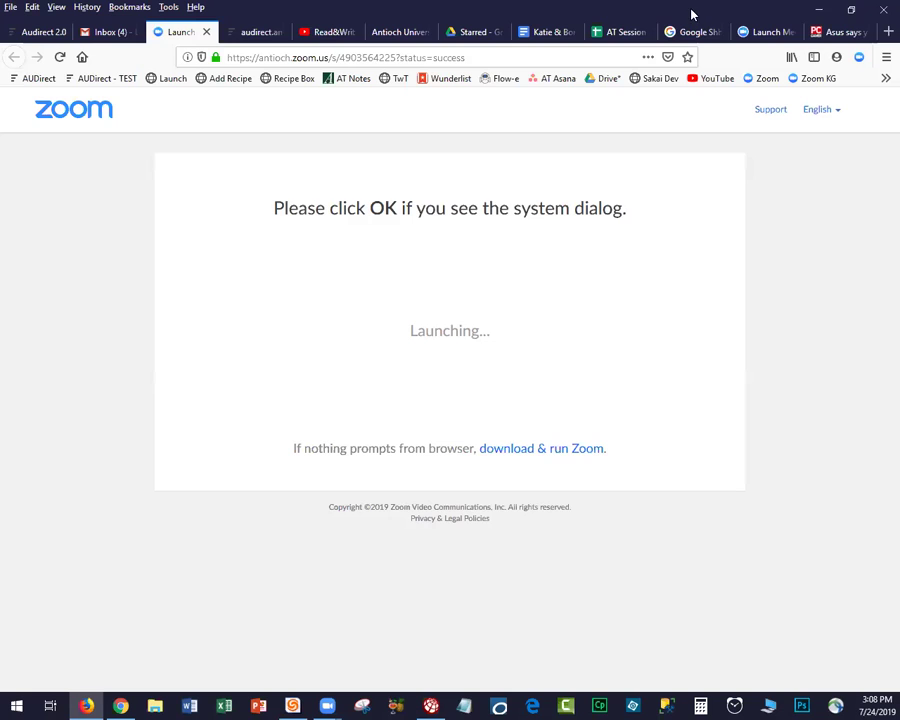
left_click(31, 33)
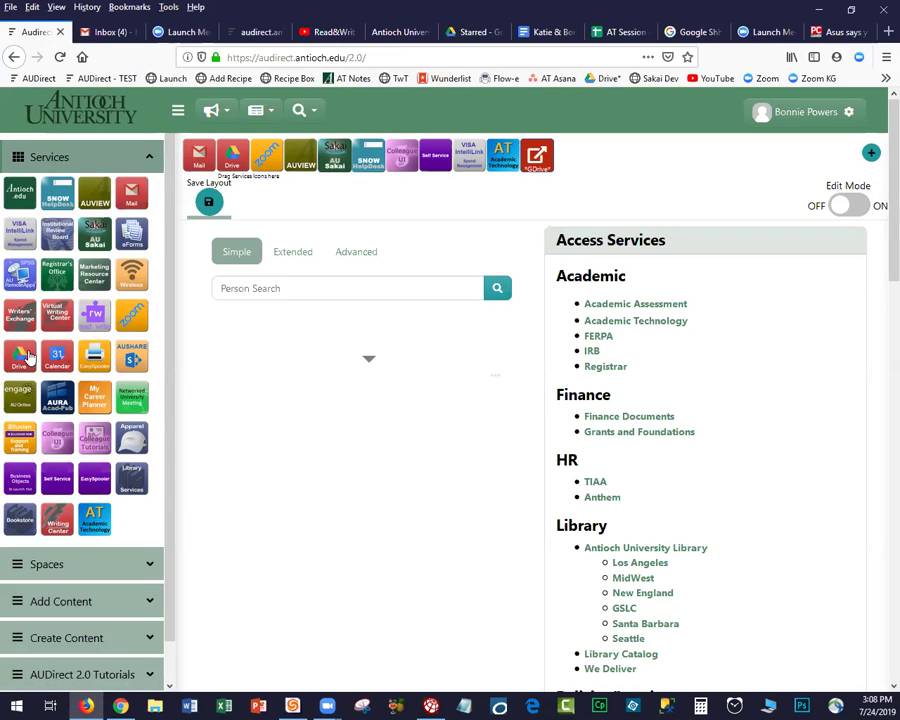
From the Gmail inbox, launch Google Sheets through the Google apps grid.
left_click(112, 32)
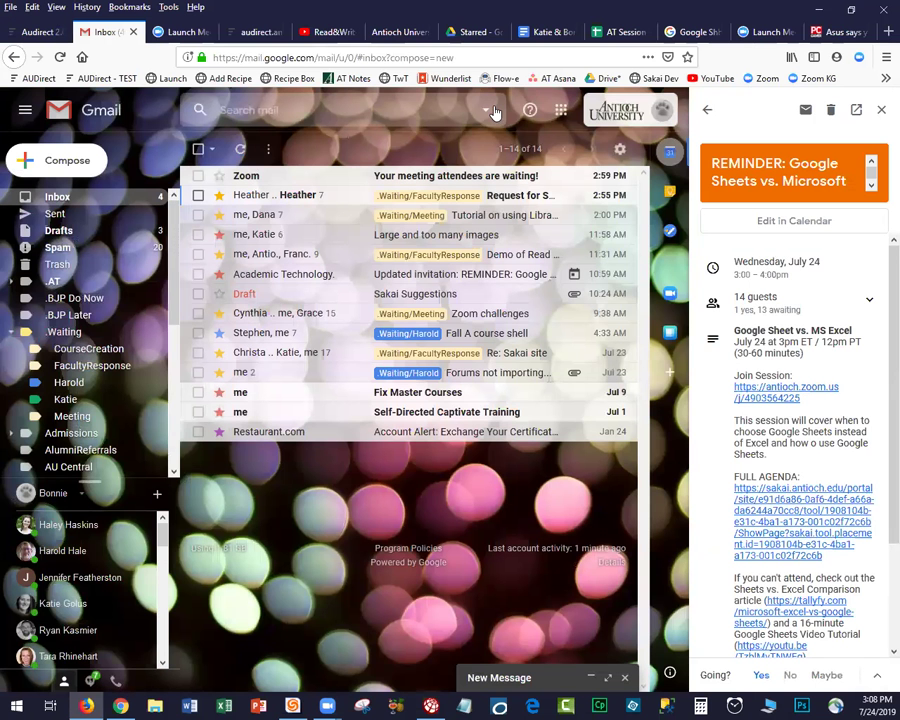
left_click(561, 111)
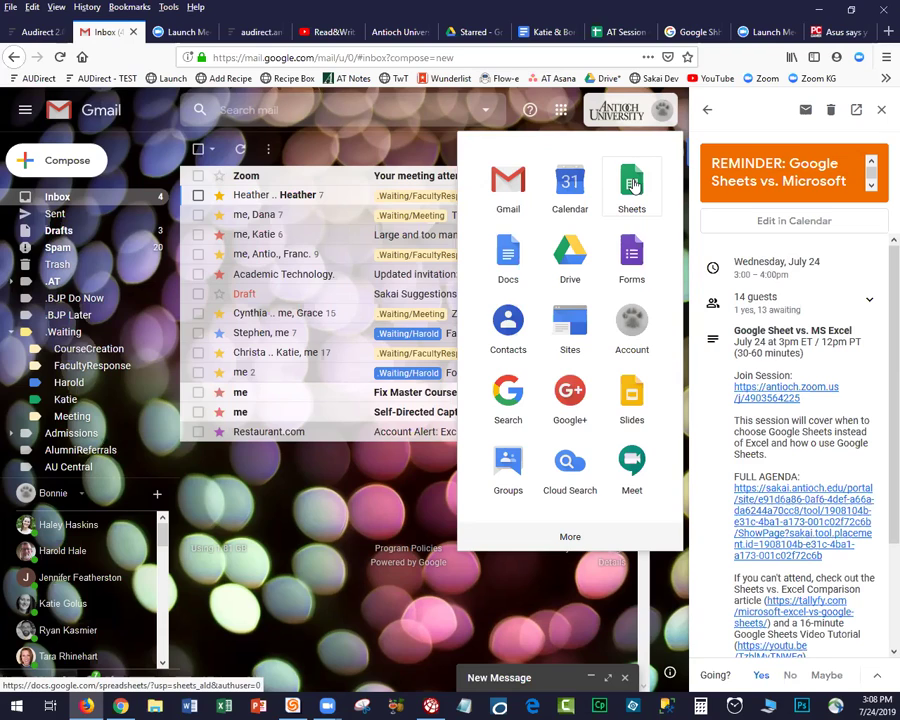
left_click(632, 185)
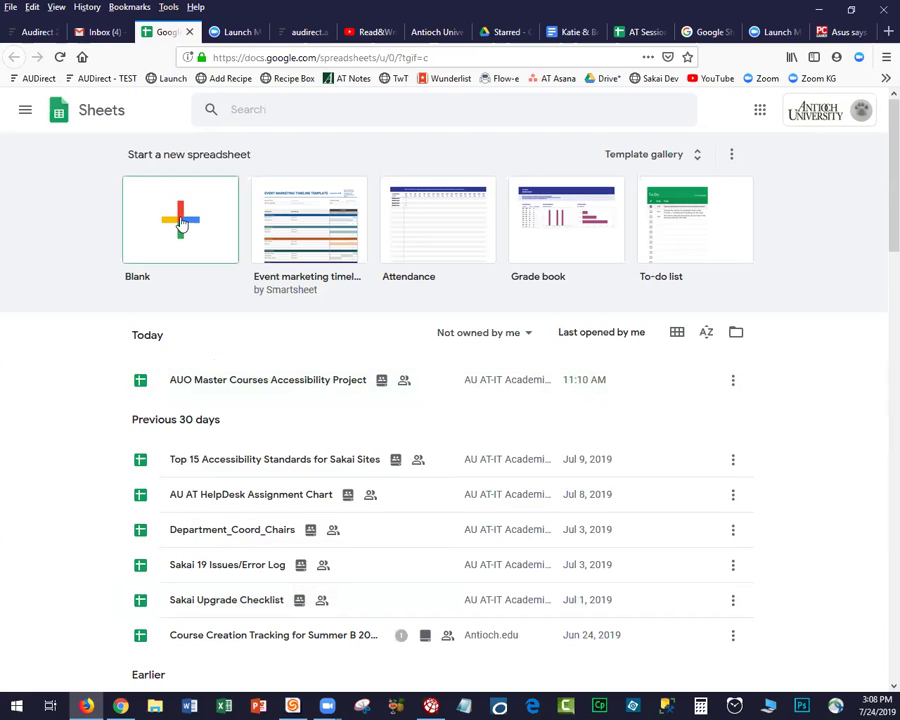
Leave Sheets for Google Drive's My Drive using the Google apps grid.
left_click(27, 112)
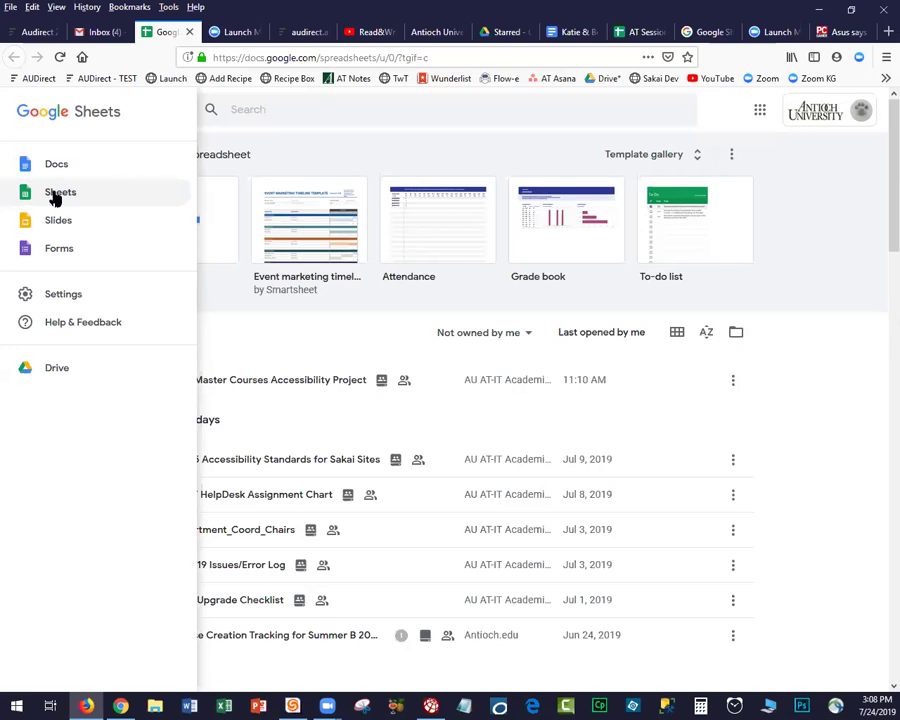
left_click(290, 152)
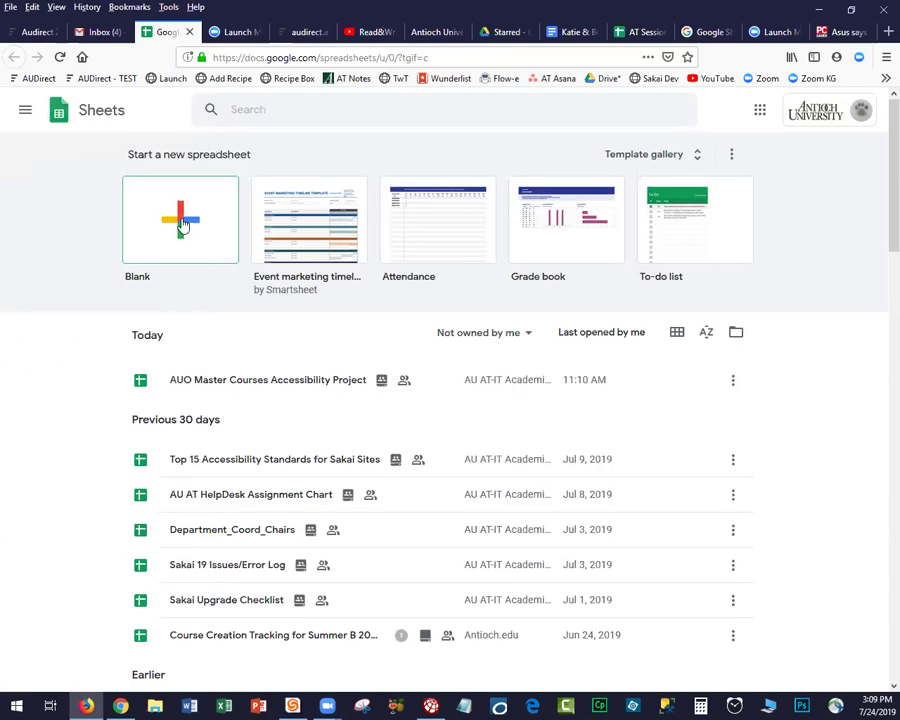
left_click(760, 112)
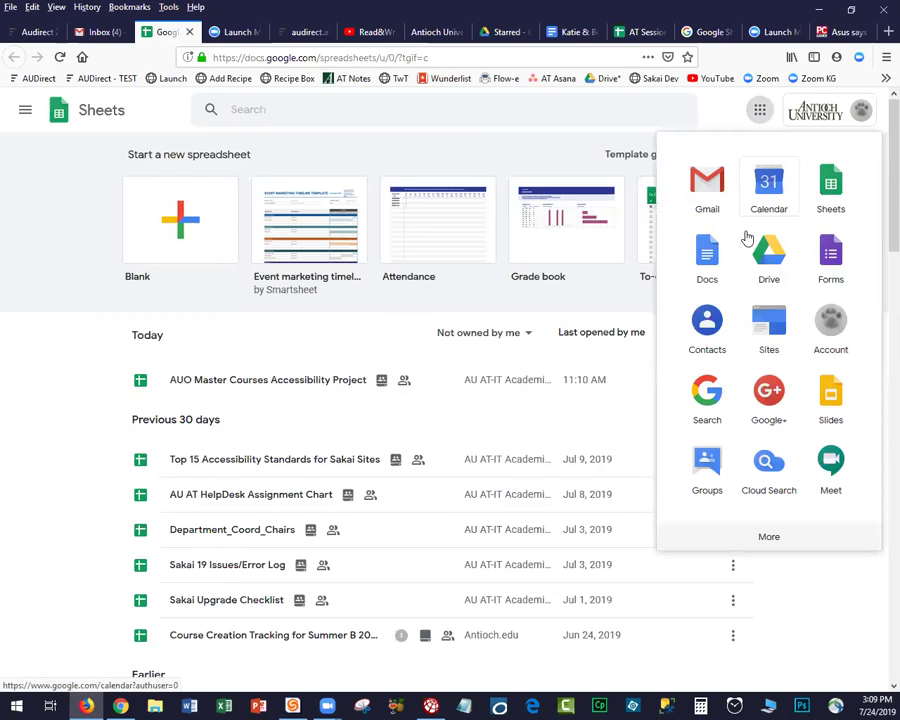
left_click(768, 258)
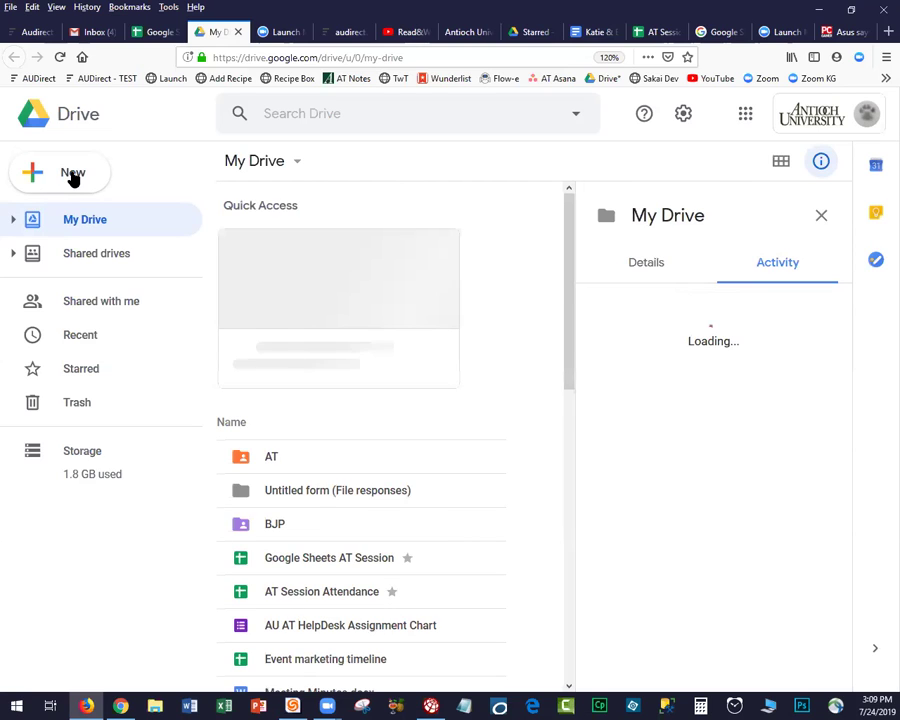
Create a new blank Google Sheets spreadsheet from Drive's New menu.
left_click(72, 175)
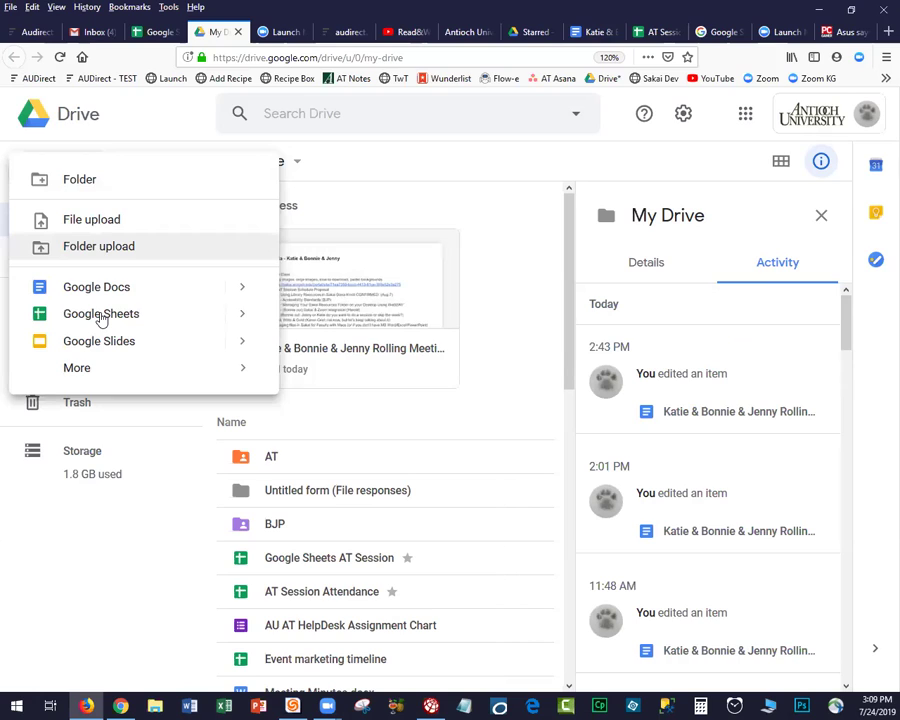
left_click(100, 316)
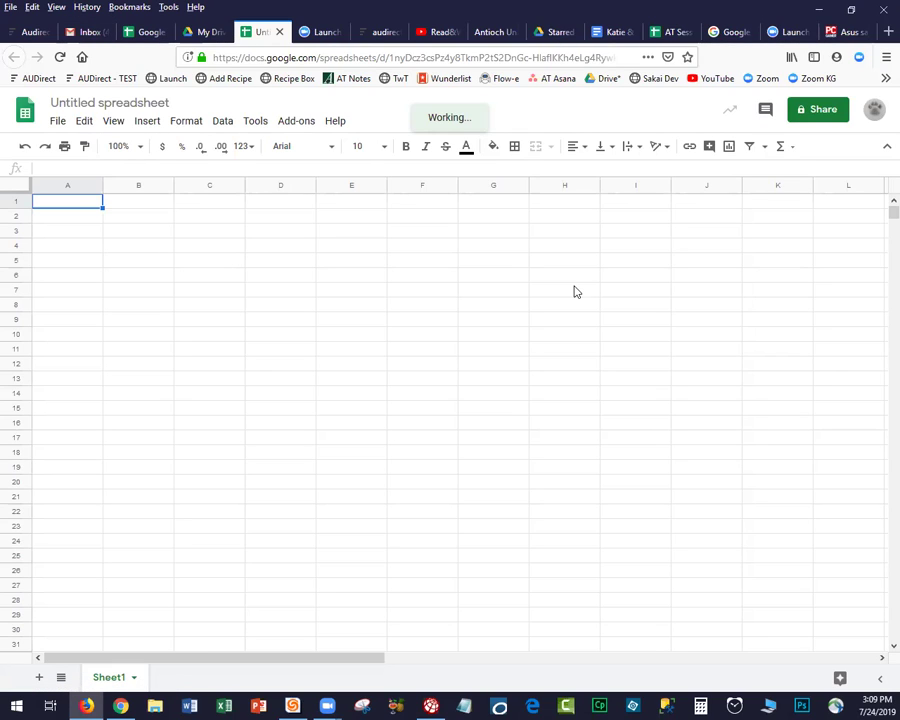
left_click(94, 103)
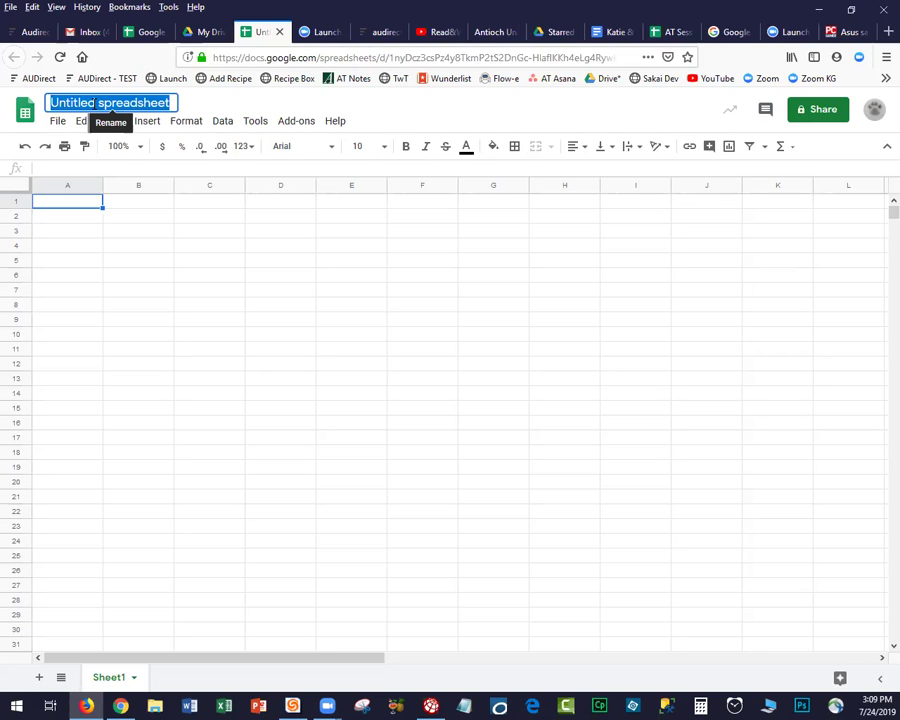
Title the spreadsheet 'AU AT Google Sheet Exercise', correcting the misspelled 'Gooe'.
type("T")
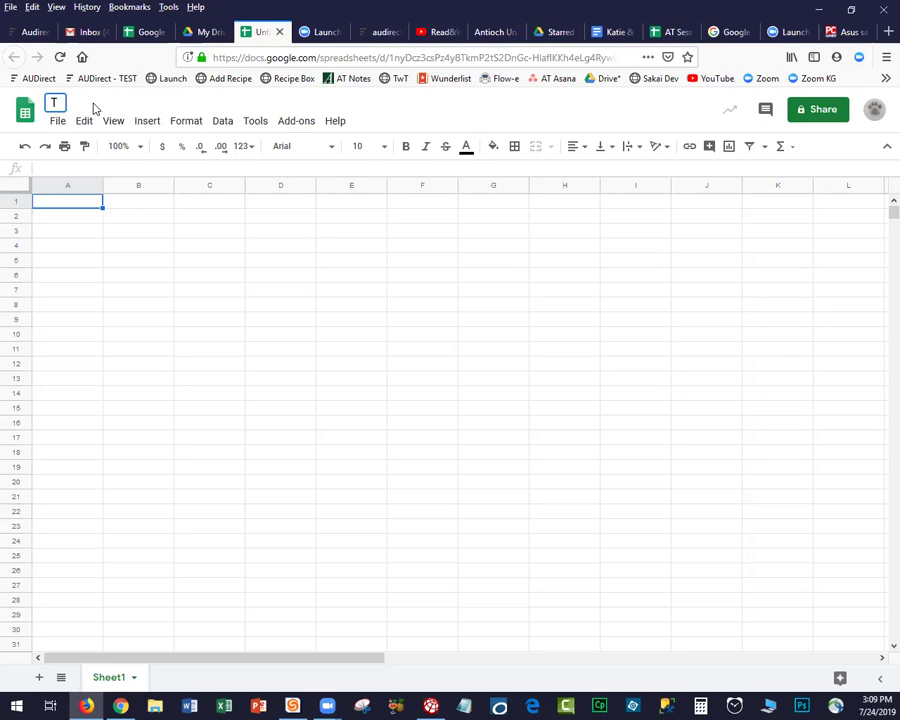
key("BackSpace")
type("AU AT ")
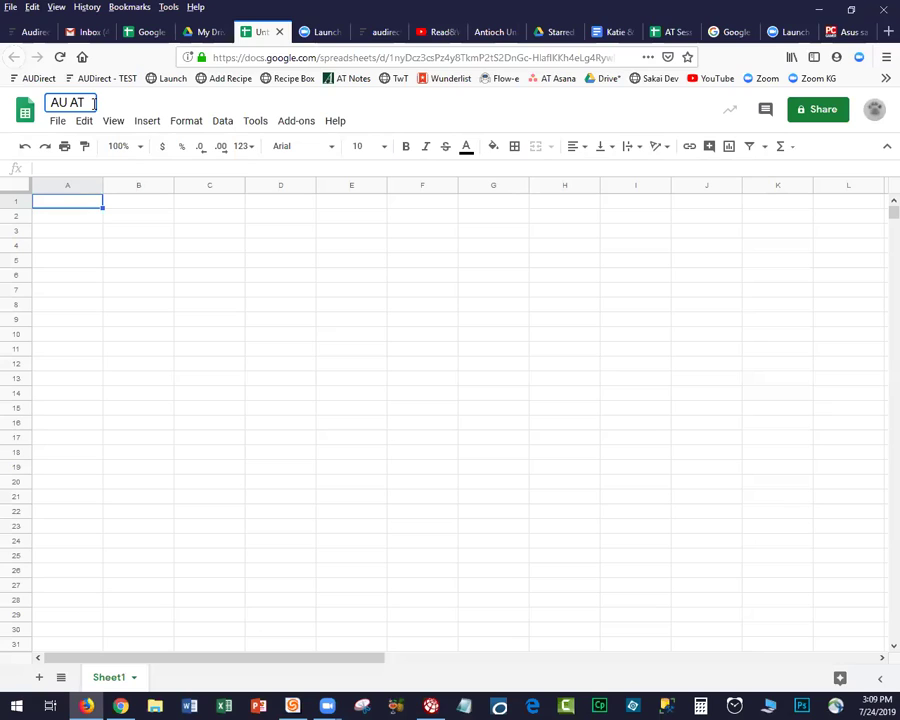
type("Gooe Sheet Exercise")
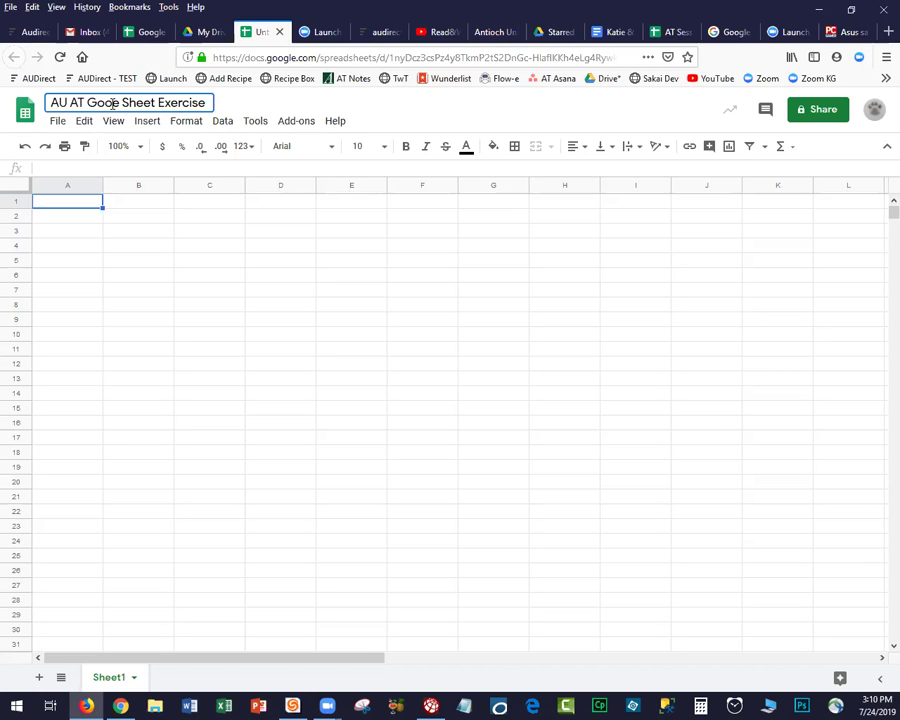
left_click(113, 103)
type("gl")
key("Return")
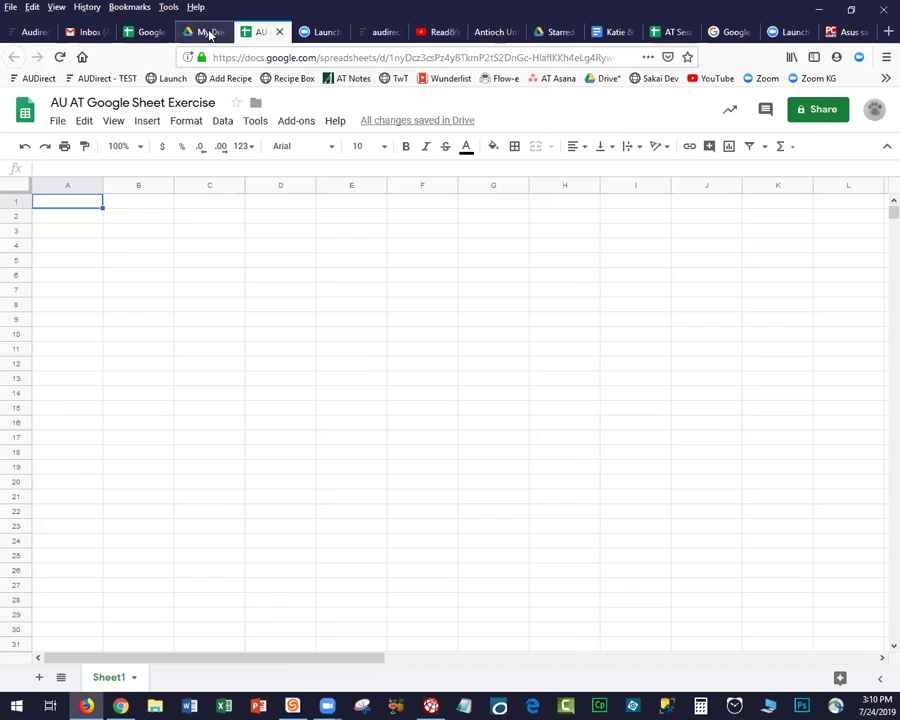
Open the Google Sheets AT Session spreadsheet from My Drive's Starred files.
left_click(209, 35)
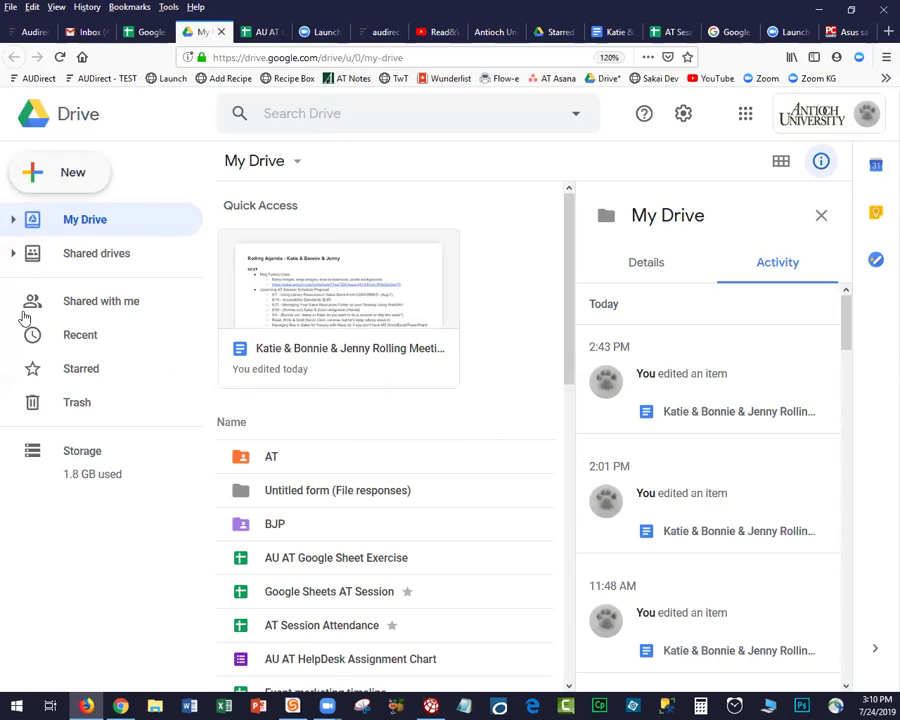
left_click(821, 213)
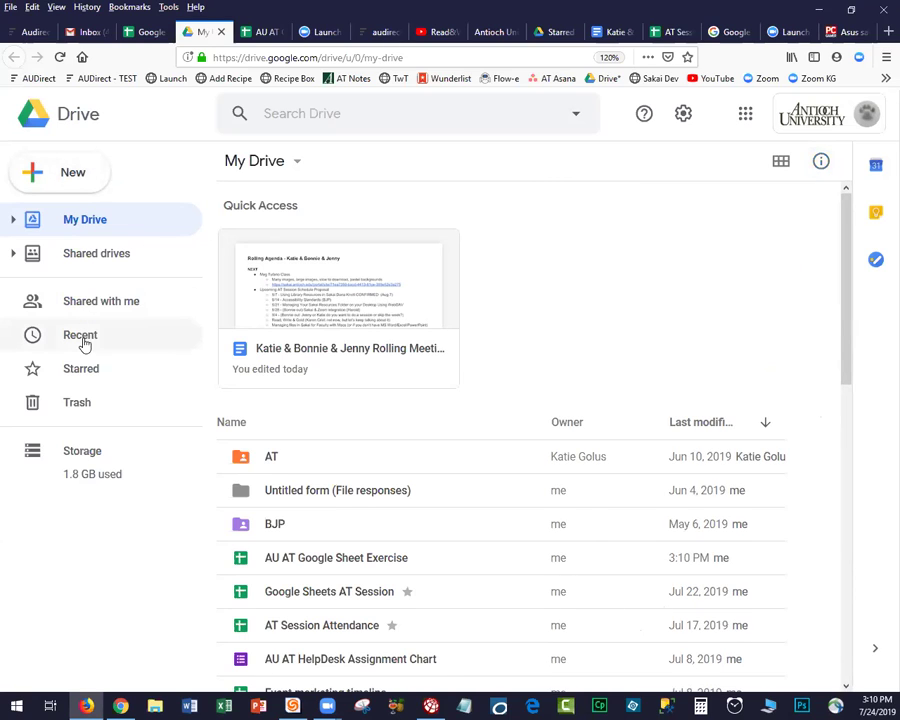
left_click(76, 372)
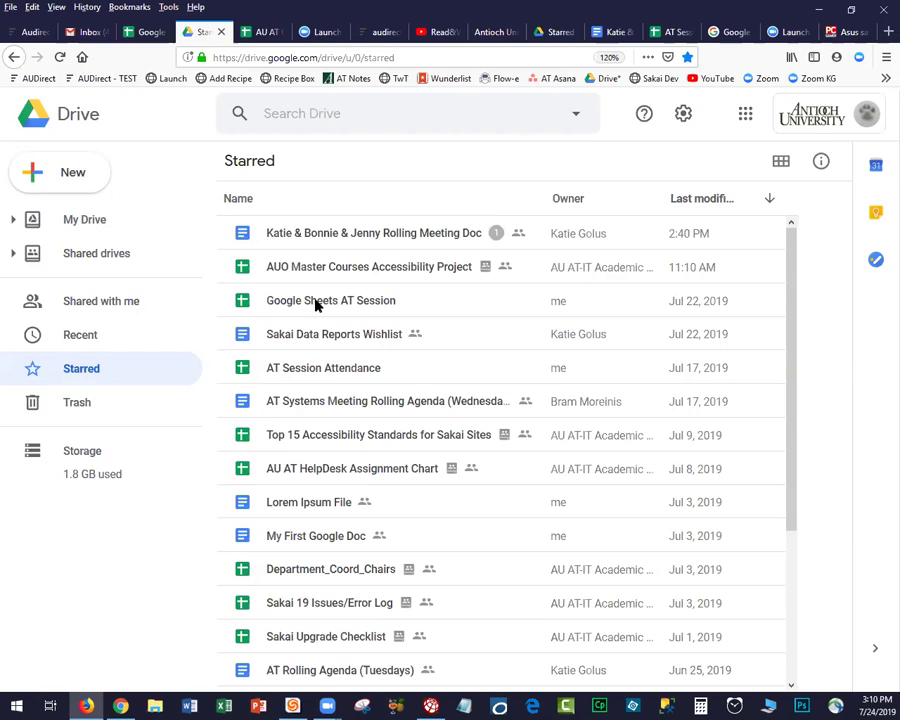
double_click(316, 305)
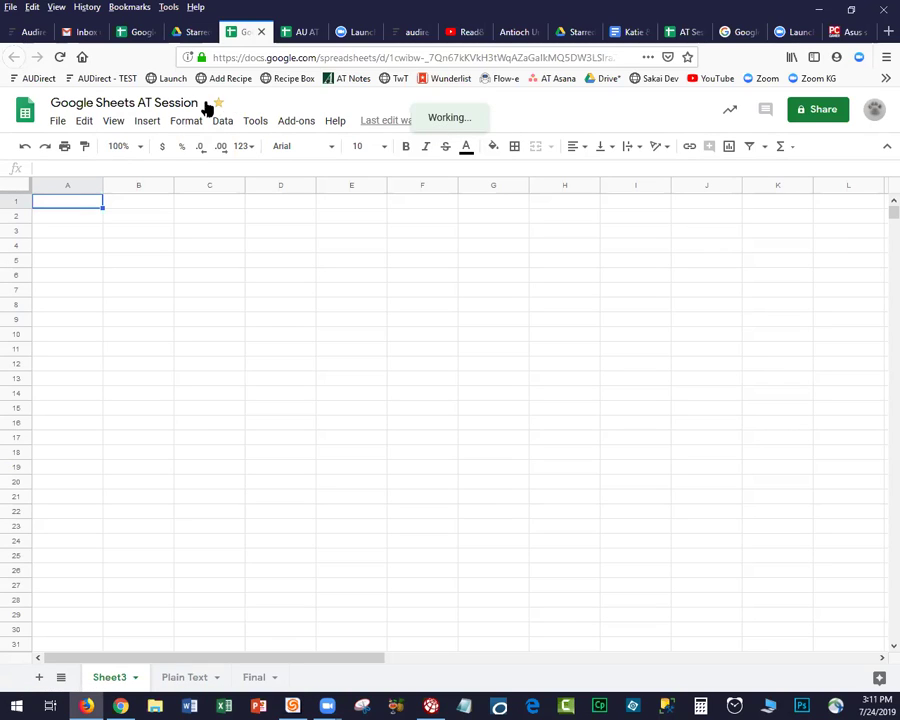
Copy the A1:G6 student table from Plain Text and paste it into Sheet3 at A1.
left_click(219, 102)
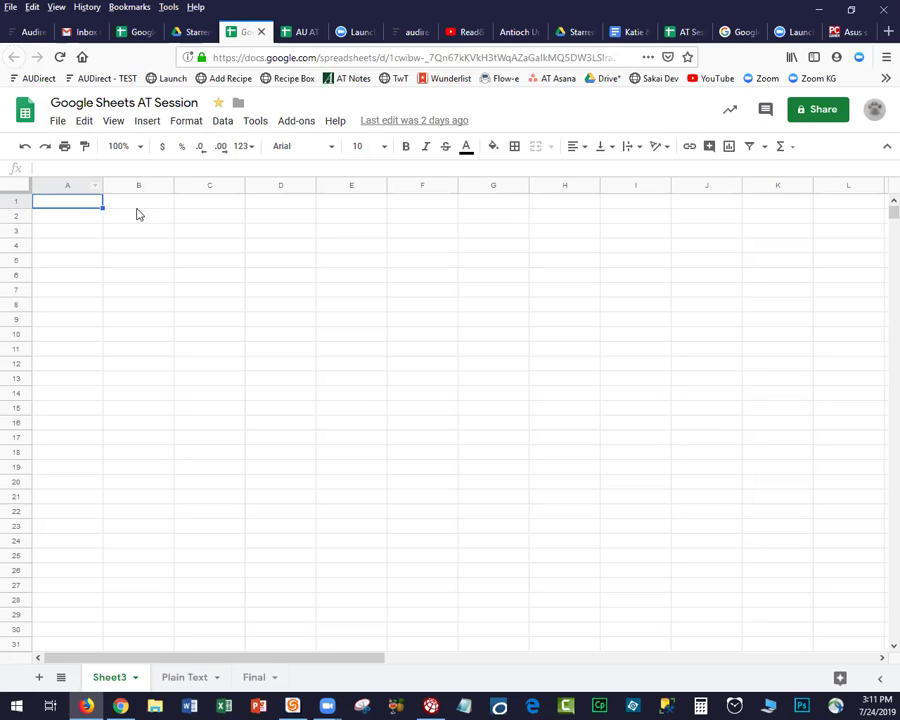
left_click(190, 678)
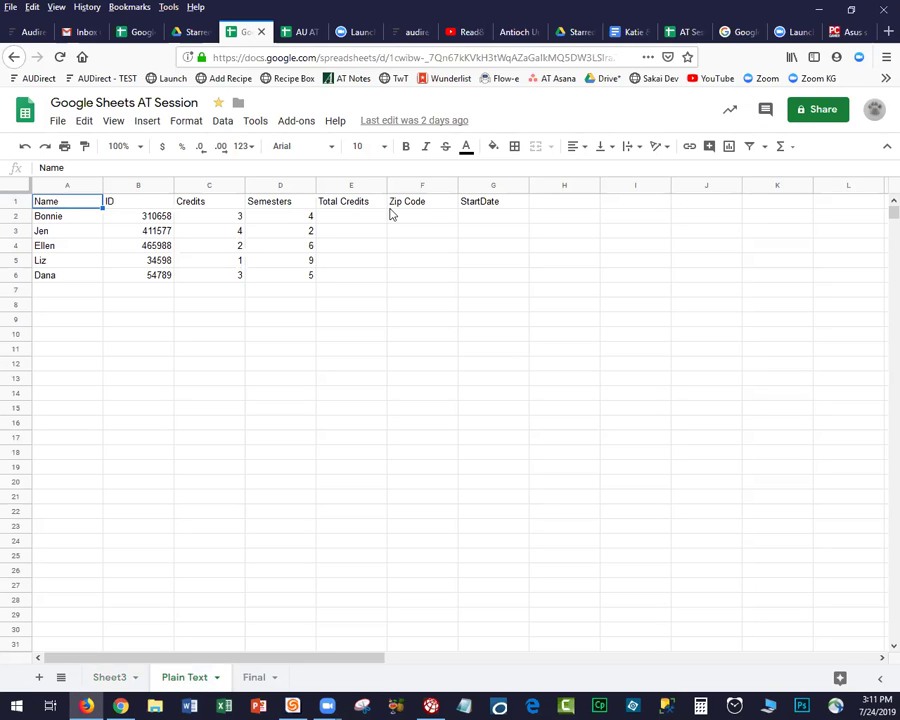
key("ctrl+shift+Right")
key("ctrl+shift+Down")
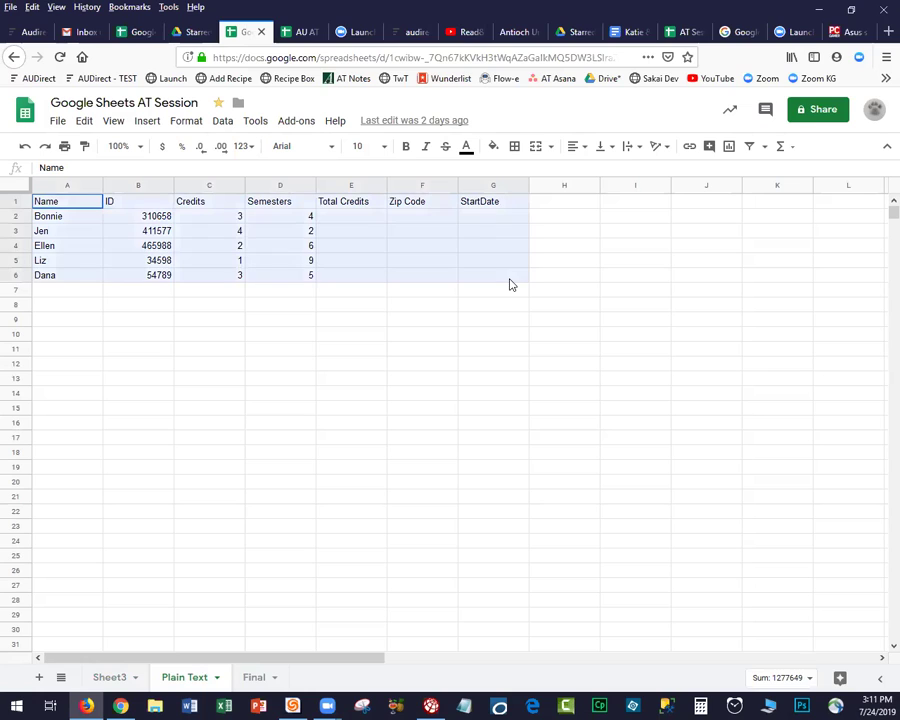
key("ctrl+c")
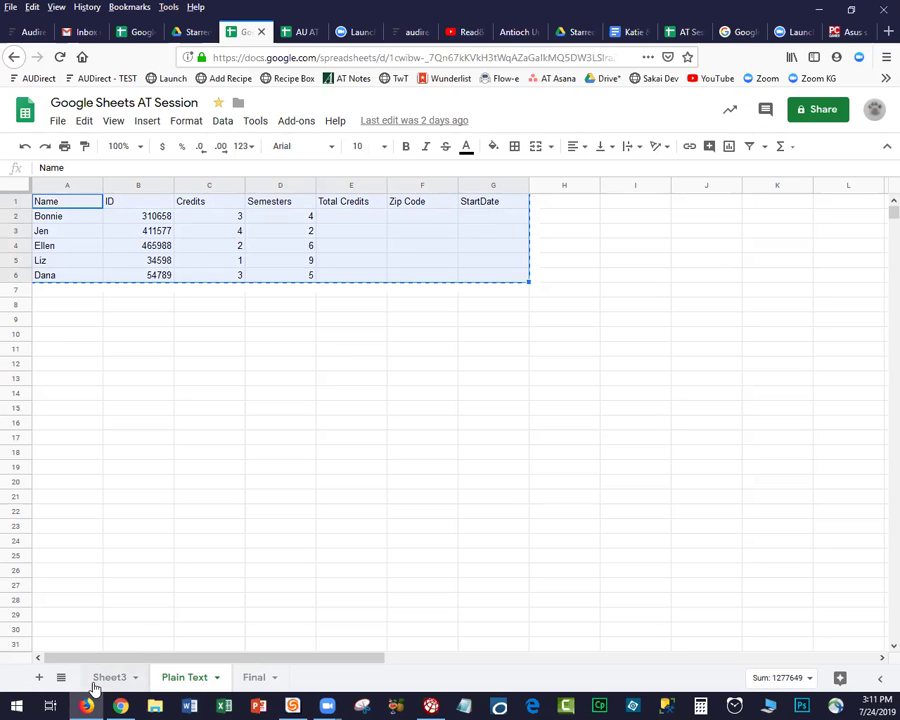
left_click(100, 677)
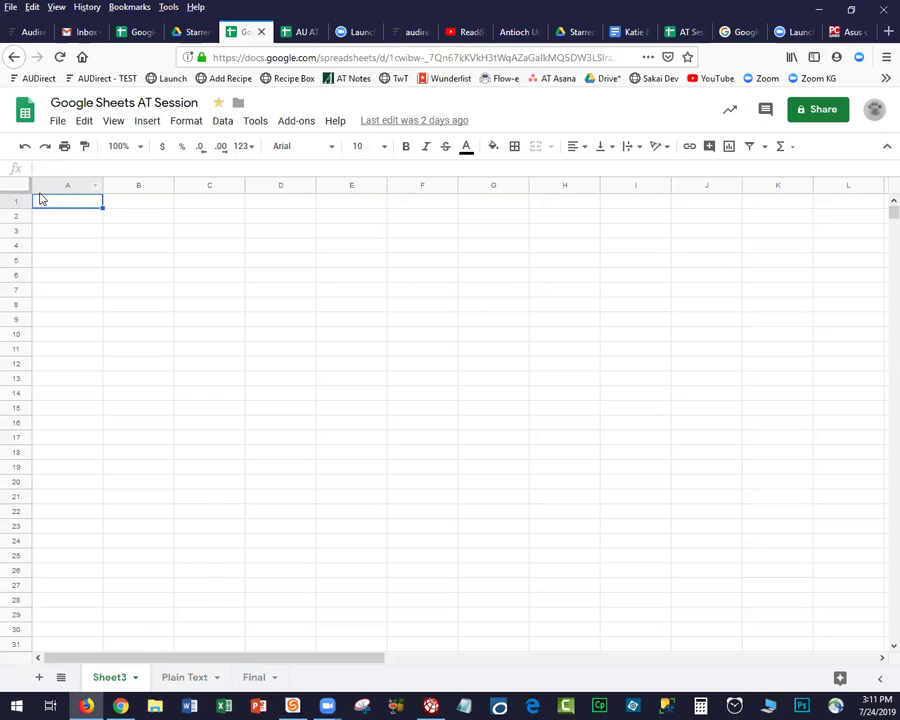
key("ctrl+v")
key("Down")
key("Down")
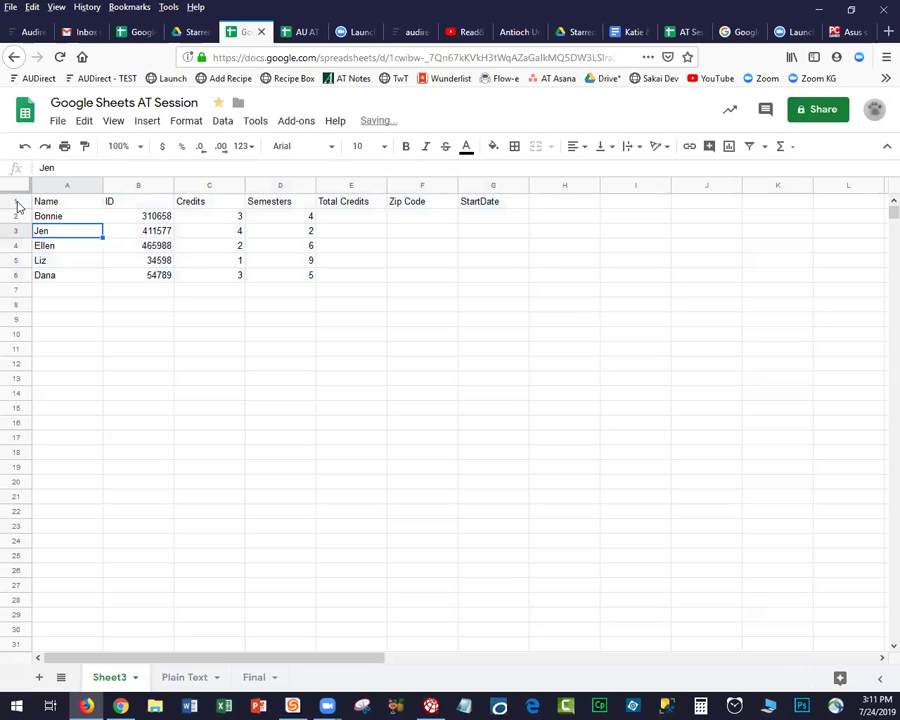
Format header row 1 as bold, size 12 text with a light blue fill.
left_click(16, 203)
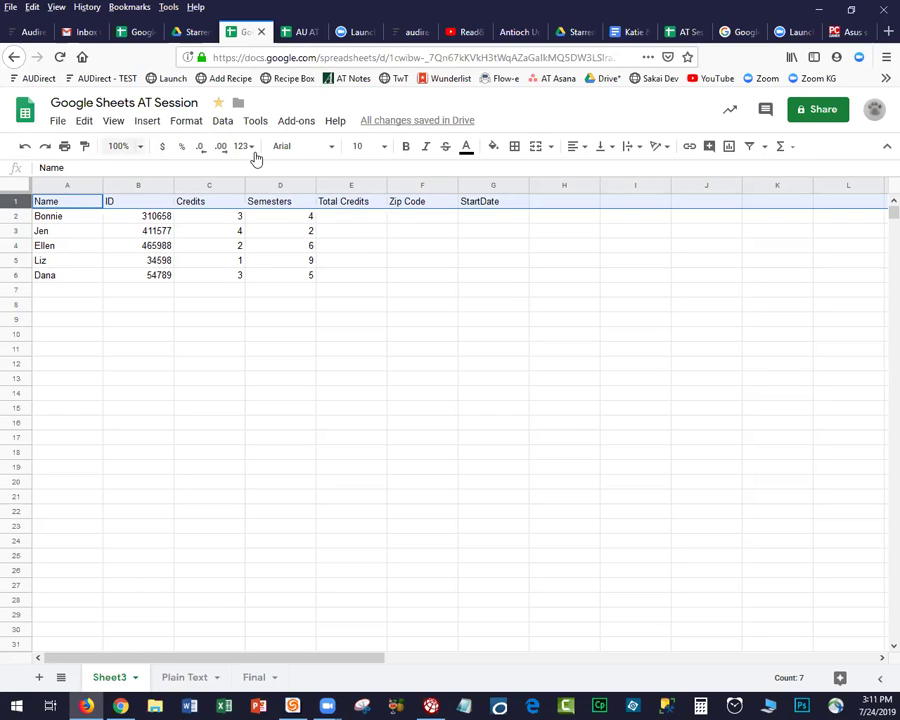
left_click(407, 147)
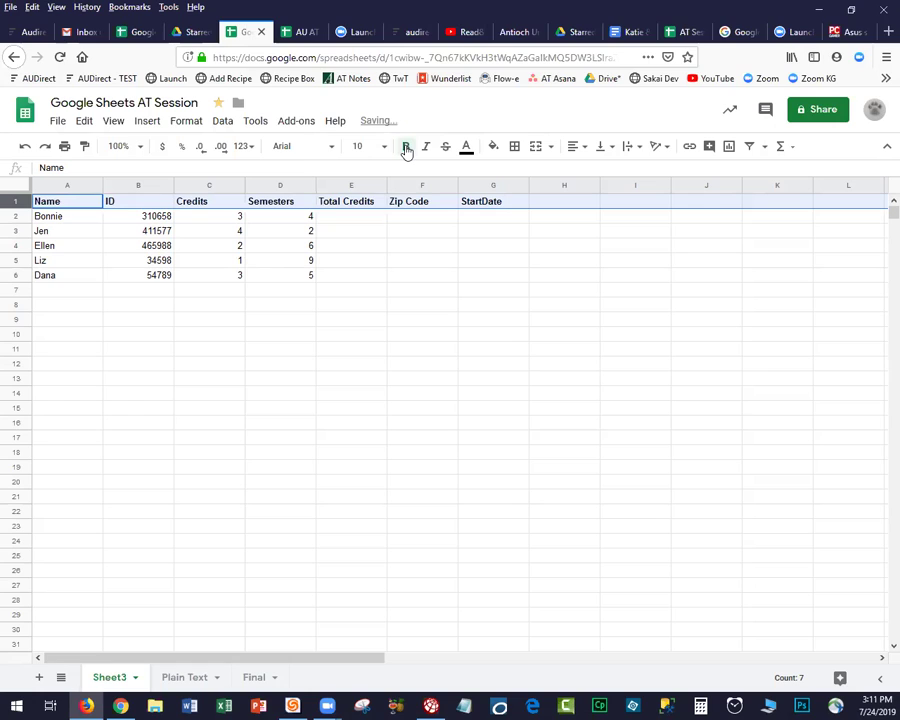
left_click(383, 147)
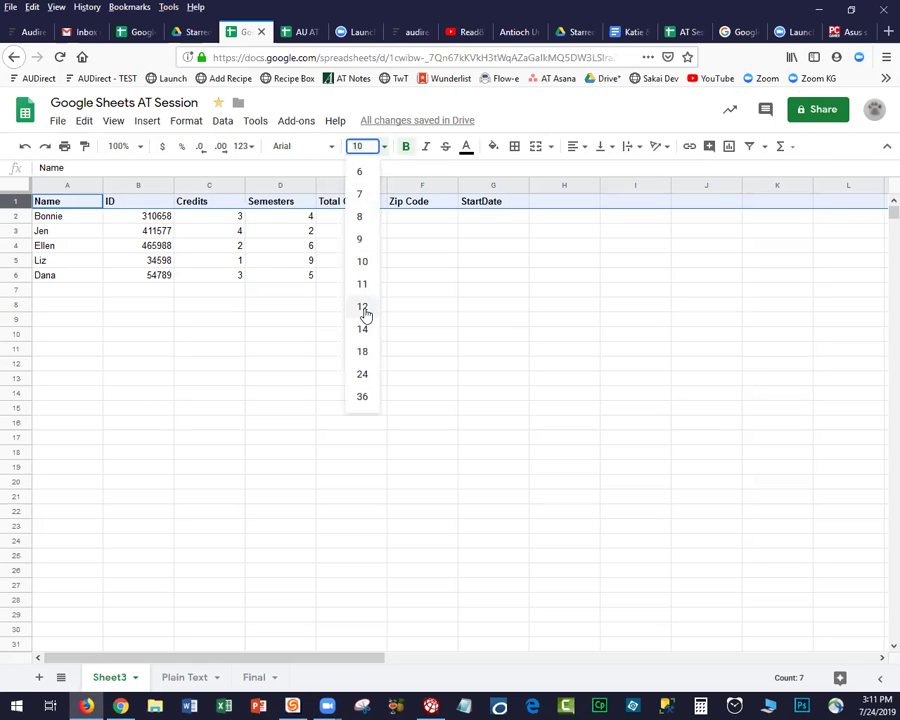
left_click(363, 307)
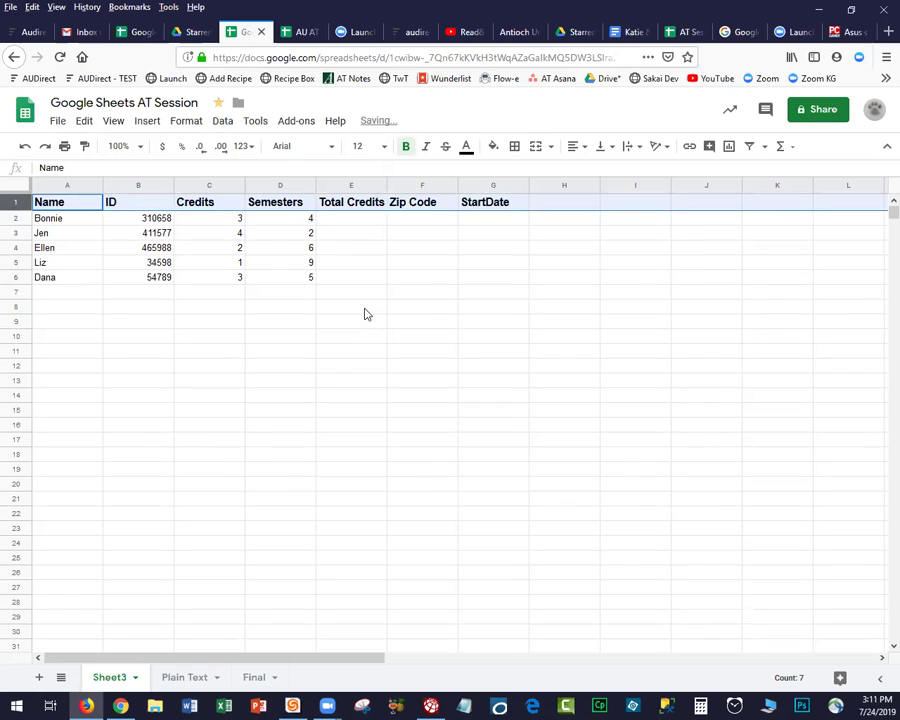
left_click(493, 147)
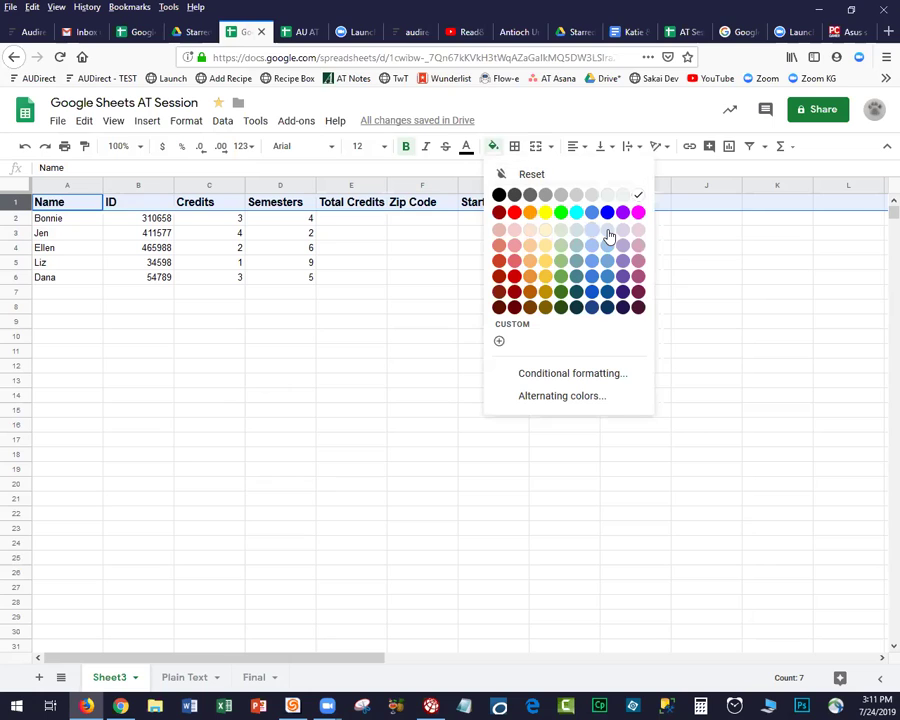
left_click(495, 271)
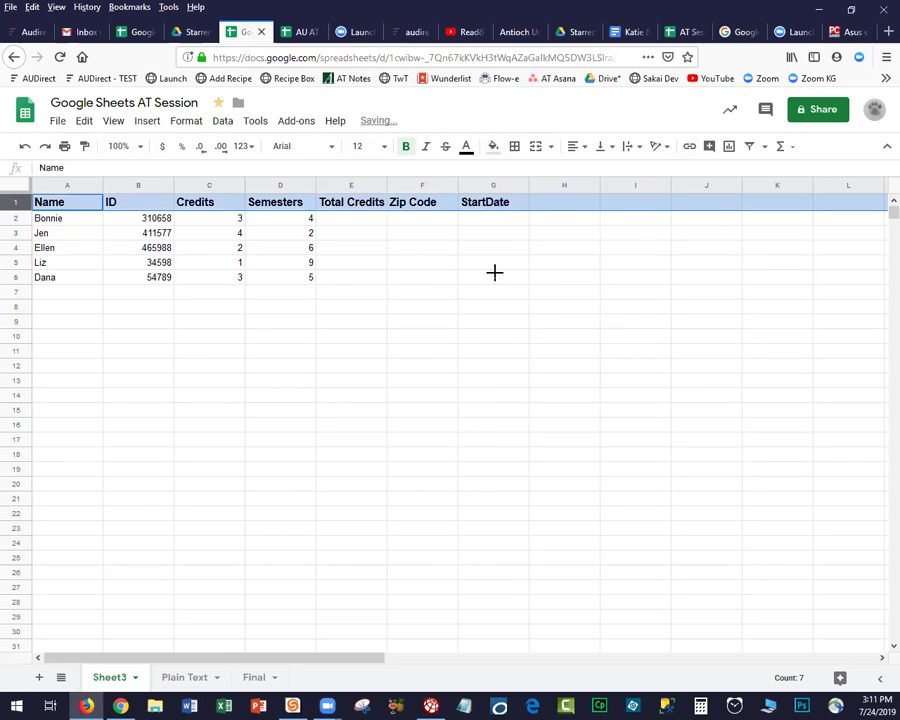
left_click(440, 277)
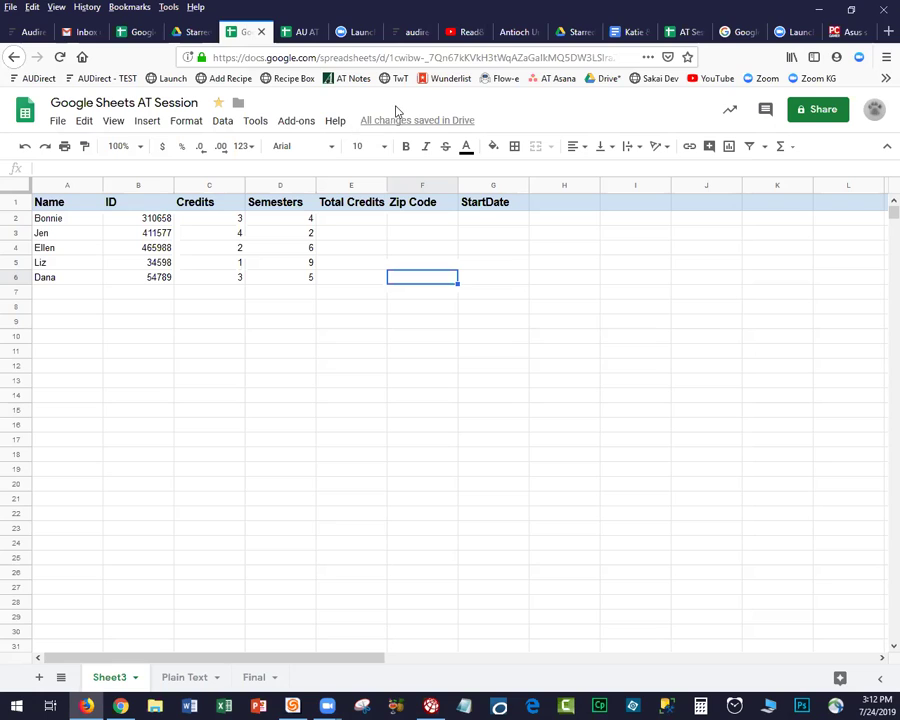
Enter zip codes 03444, 03431 and 03458 in cells F2 through F4.
mouse_move(370, 127)
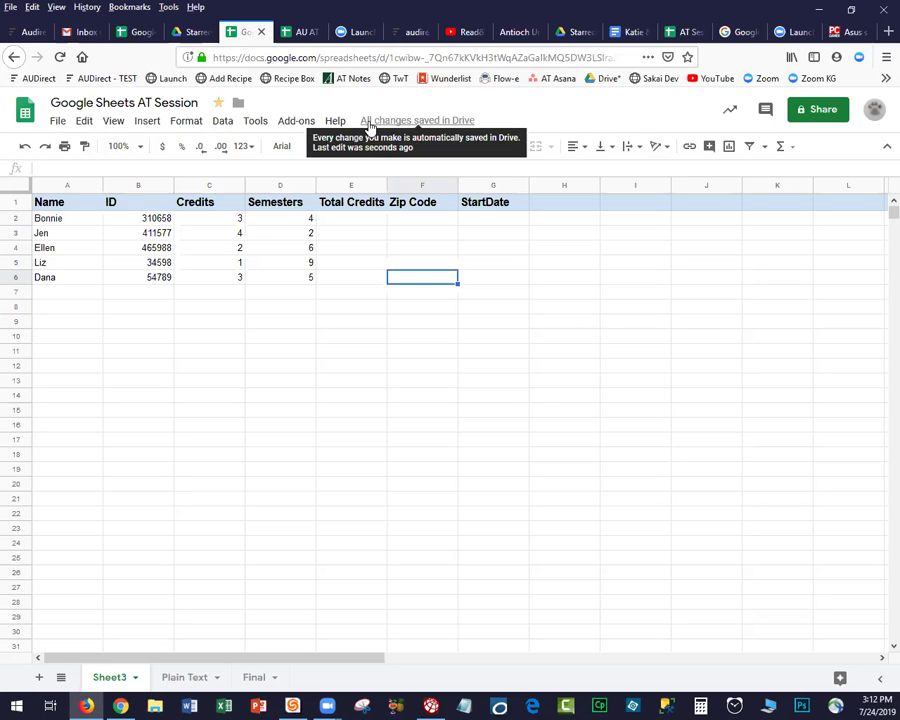
left_click(416, 220)
type("03444")
key("Return")
type("03431")
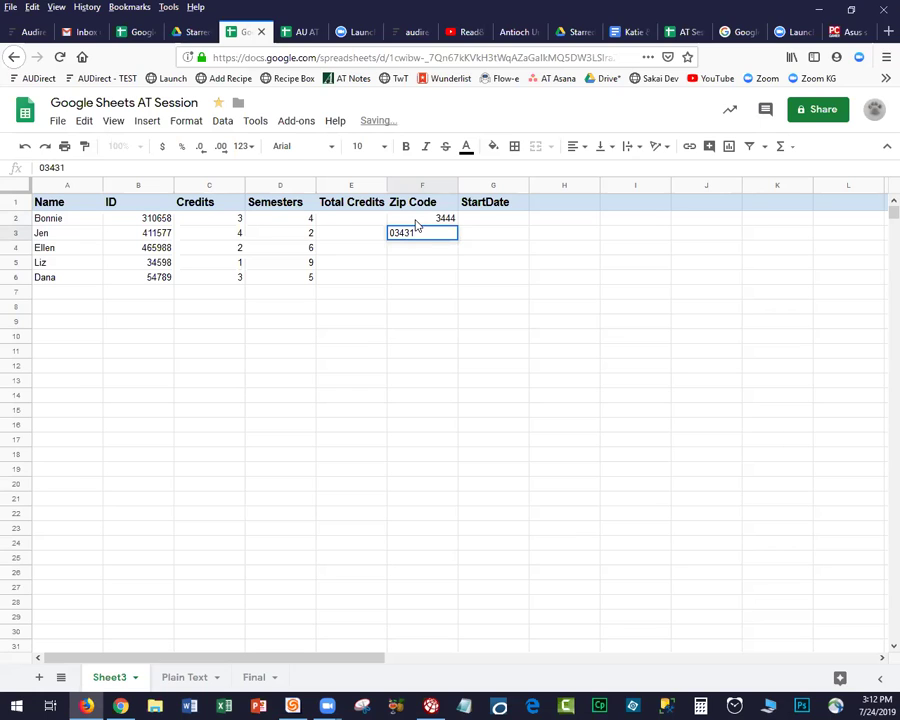
key("Return")
type("03458")
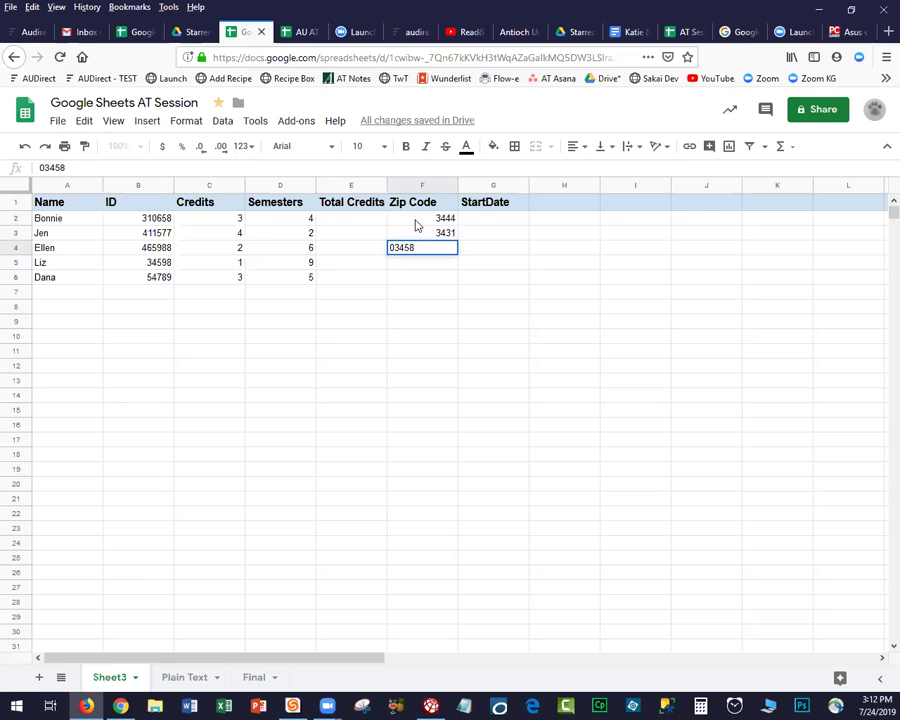
key("Return")
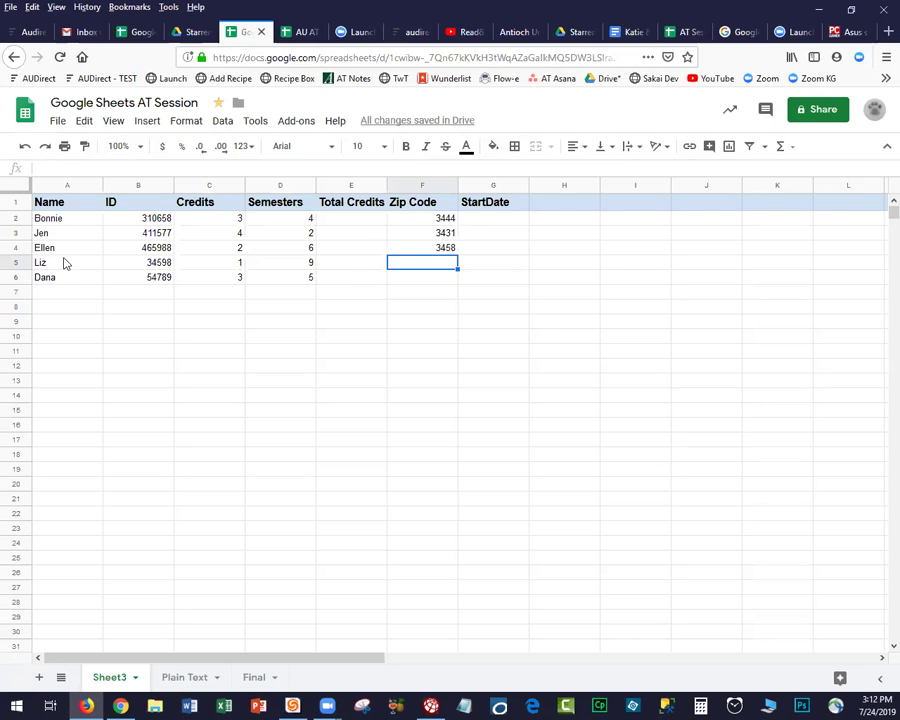
Shade the Name column (A) light purple.
left_click(64, 188)
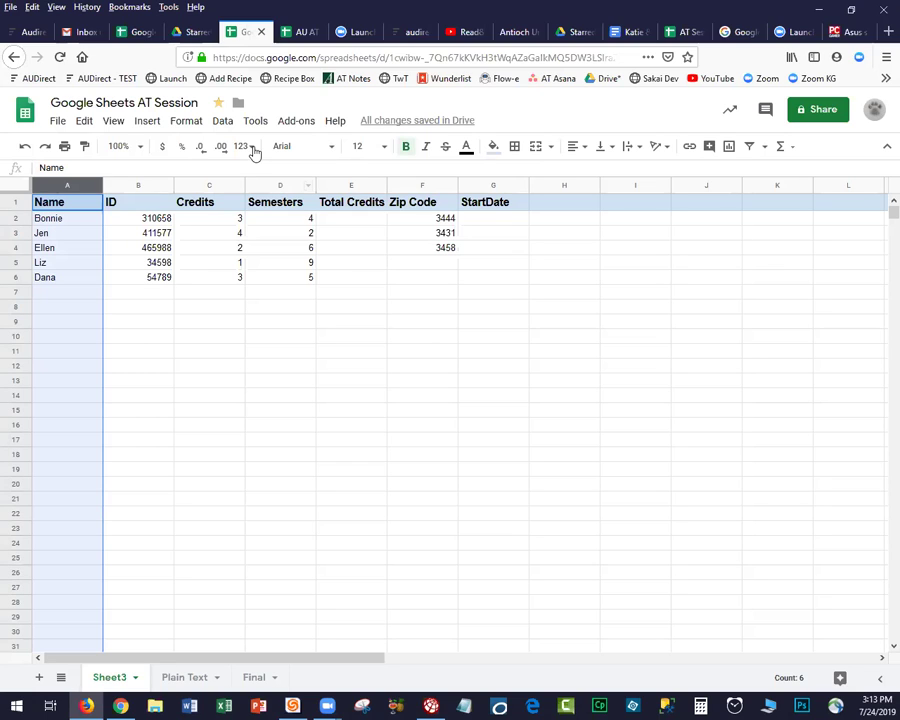
left_click(491, 146)
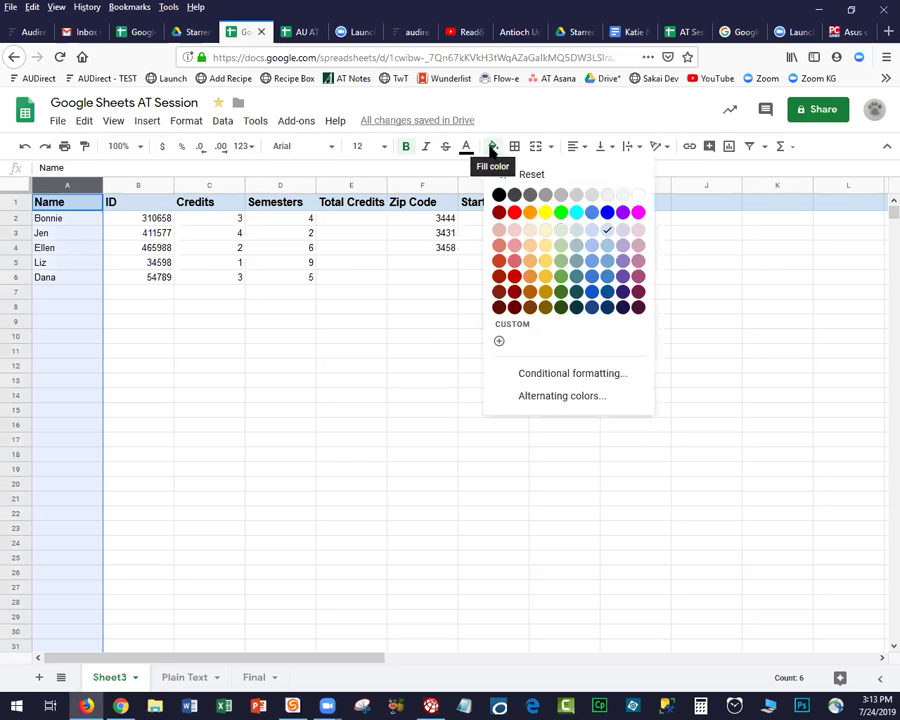
left_click(622, 246)
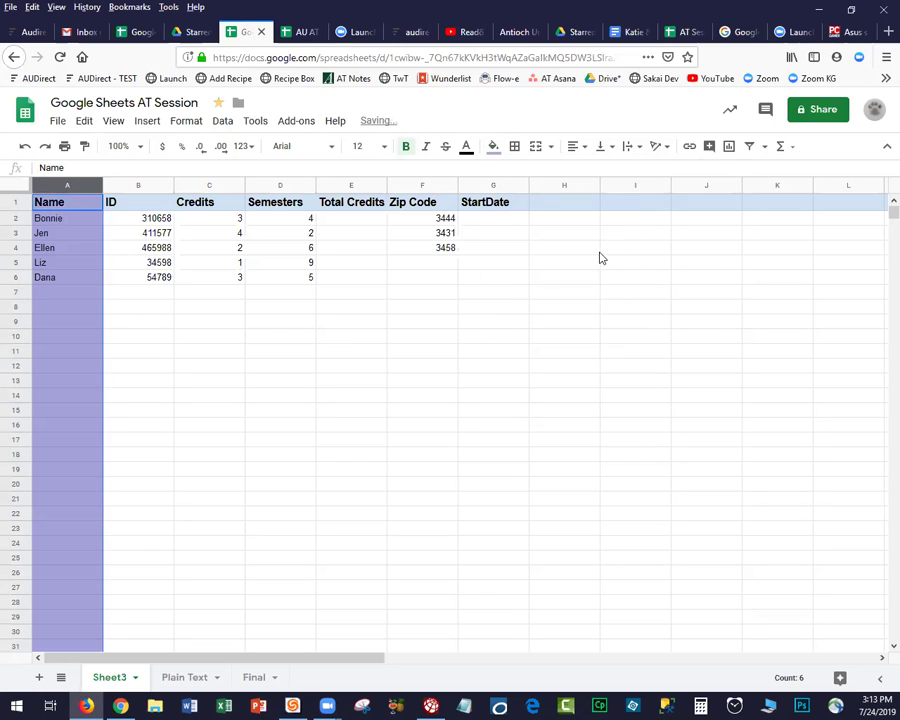
left_click(185, 385)
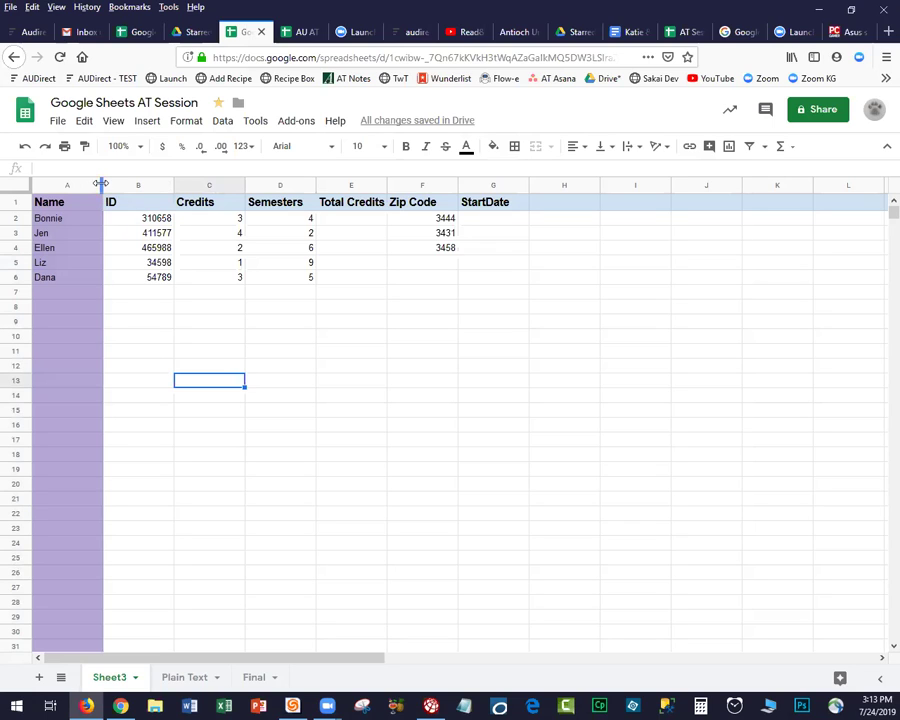
Narrow column A and widen column E so 'Total Credits' fits.
mouse_move(101, 183)
left_mouse_down()
mouse_move(281, 187)
mouse_move(88, 200)
left_mouse_up()
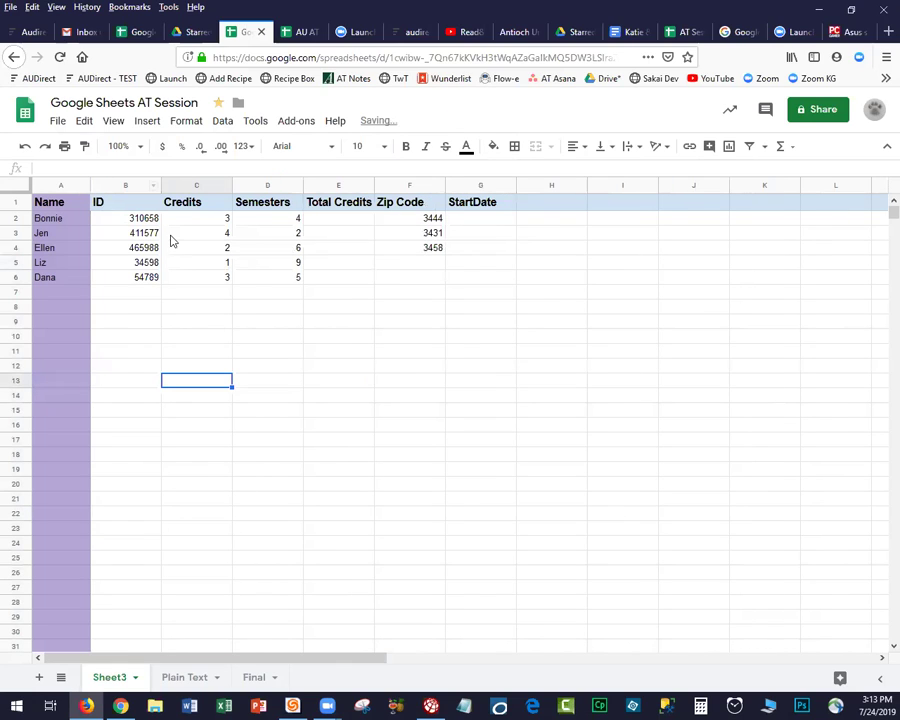
left_click_drag(372, 185, 425, 186)
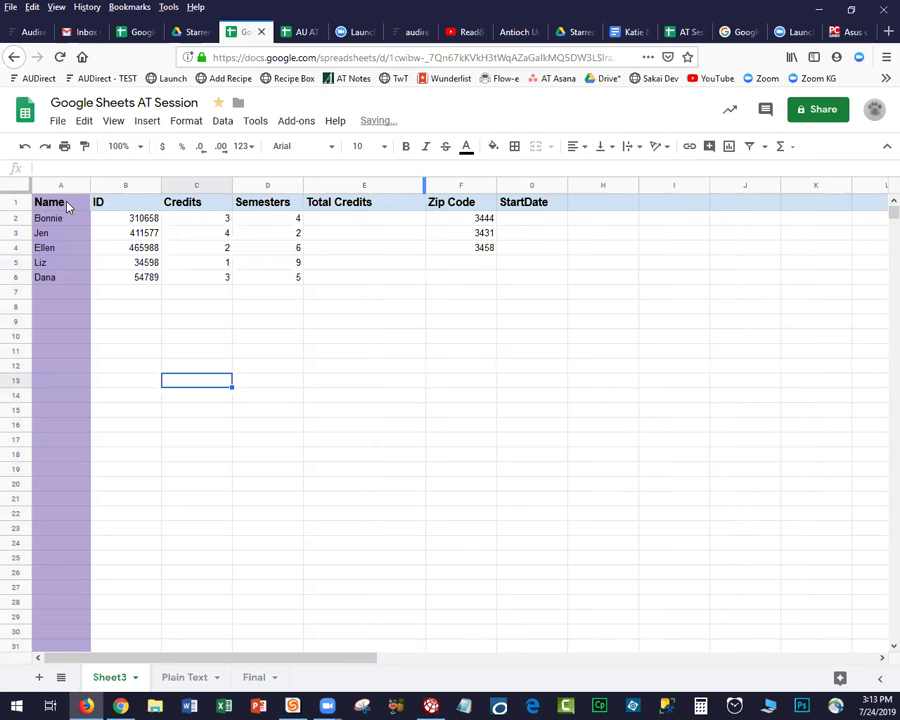
left_click(16, 202)
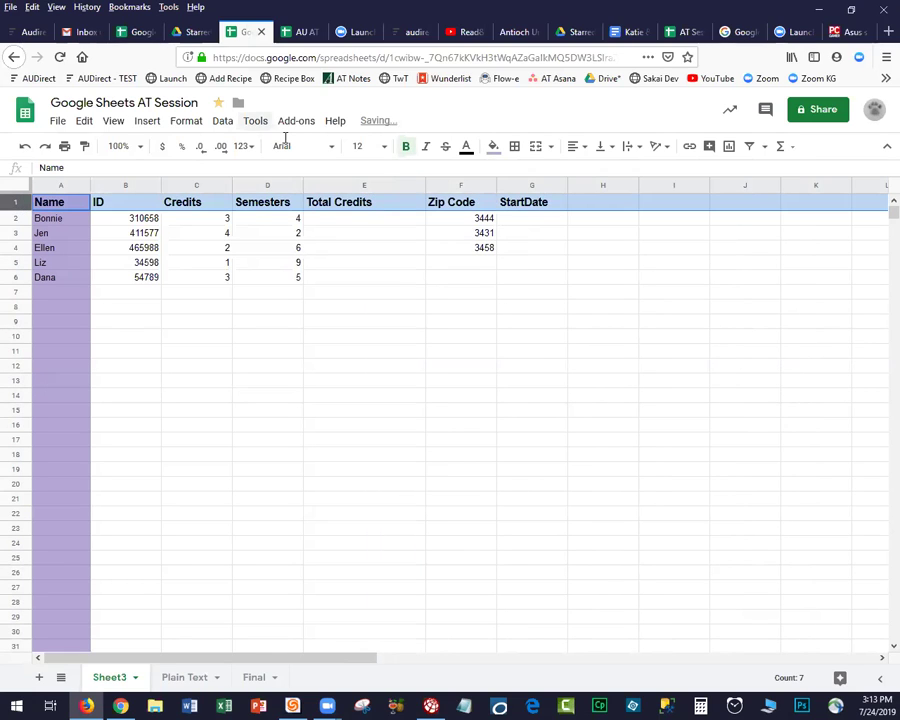
Set the header row's font size back to 10 to match the student rows.
left_click(357, 146)
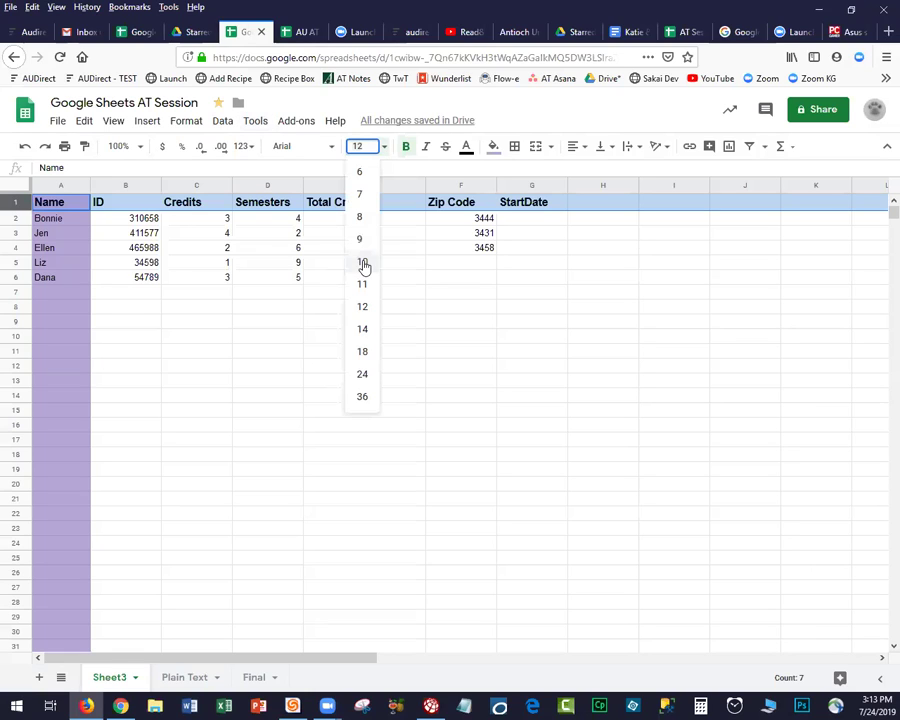
left_click(364, 263)
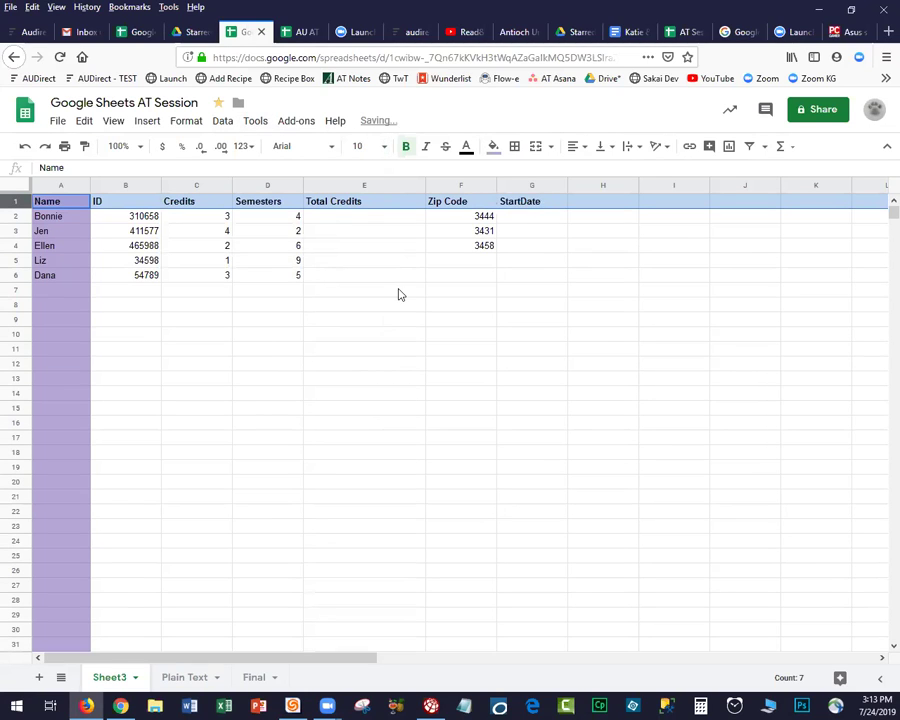
left_click(249, 406)
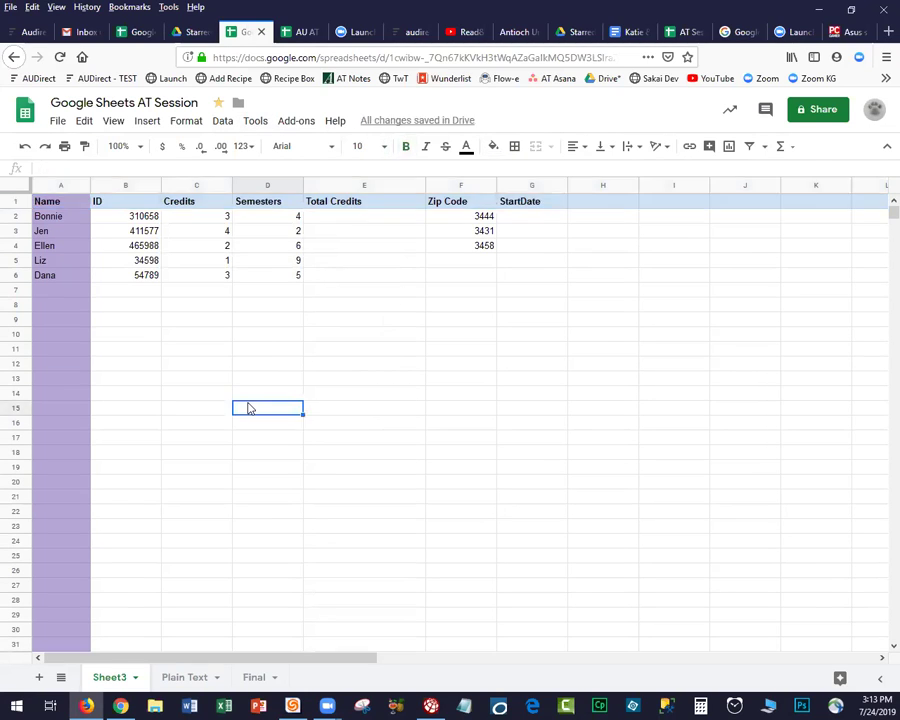
left_click(17, 186)
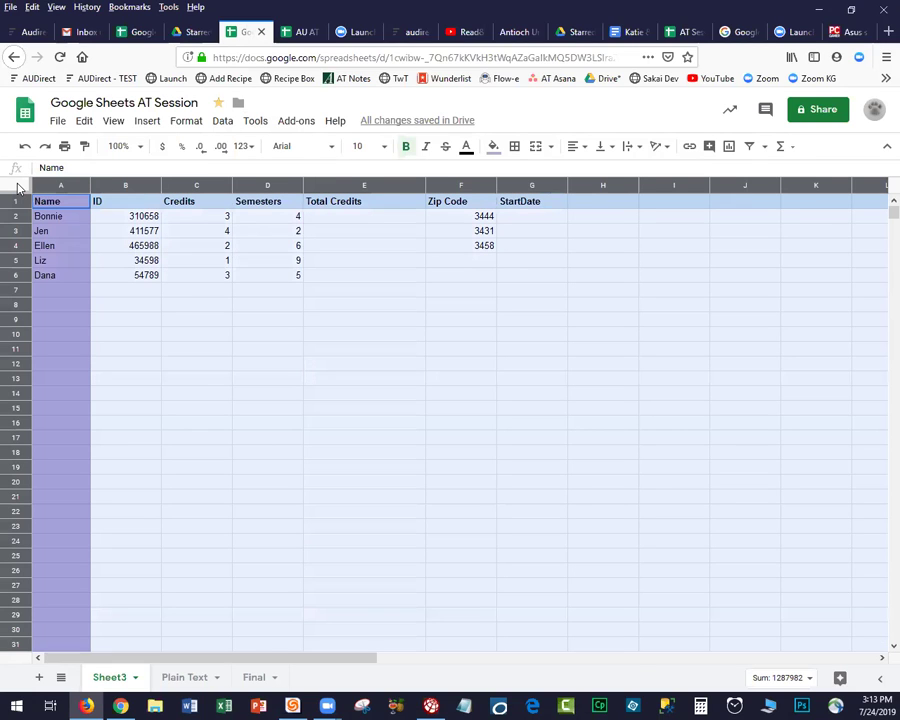
Auto-fit all columns to their contents, then widen column A and the Zip Code column slightly.
double_click(161, 186)
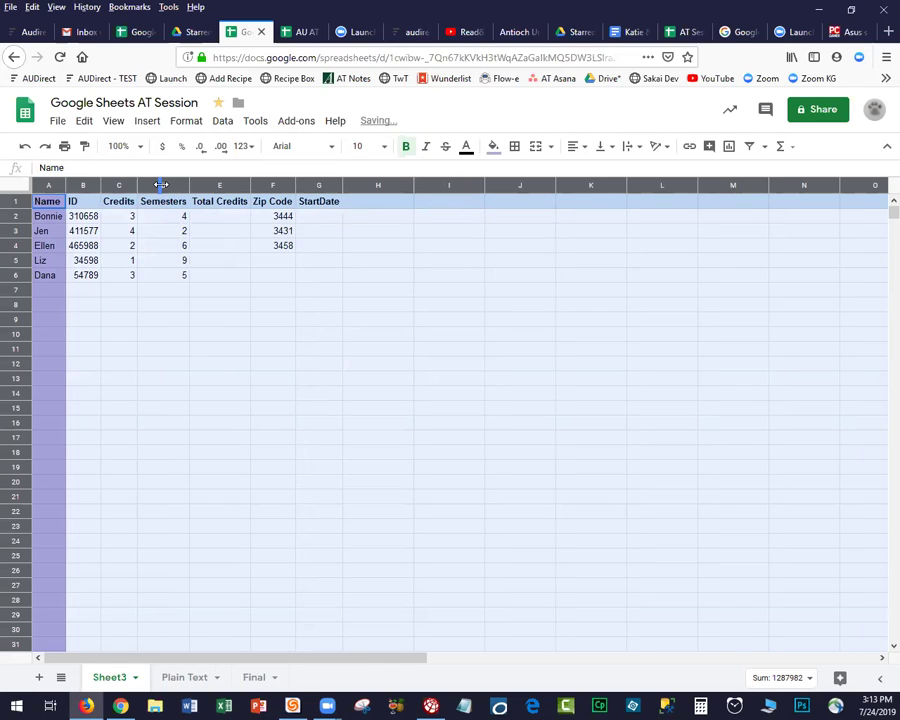
left_click(95, 305)
left_click_drag(67, 182, 147, 182)
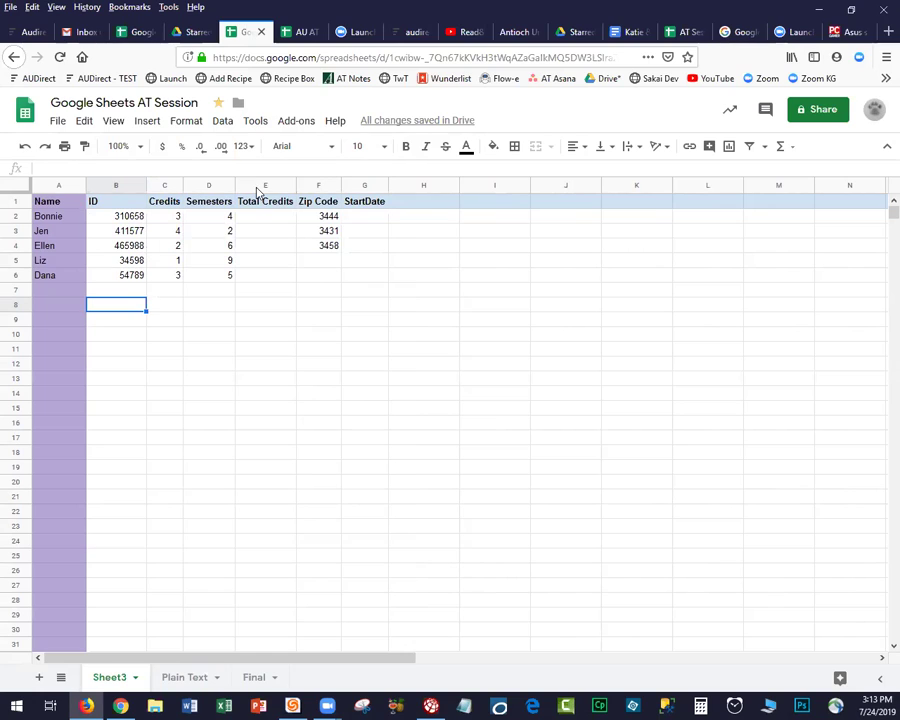
left_click_drag(340, 178, 362, 188)
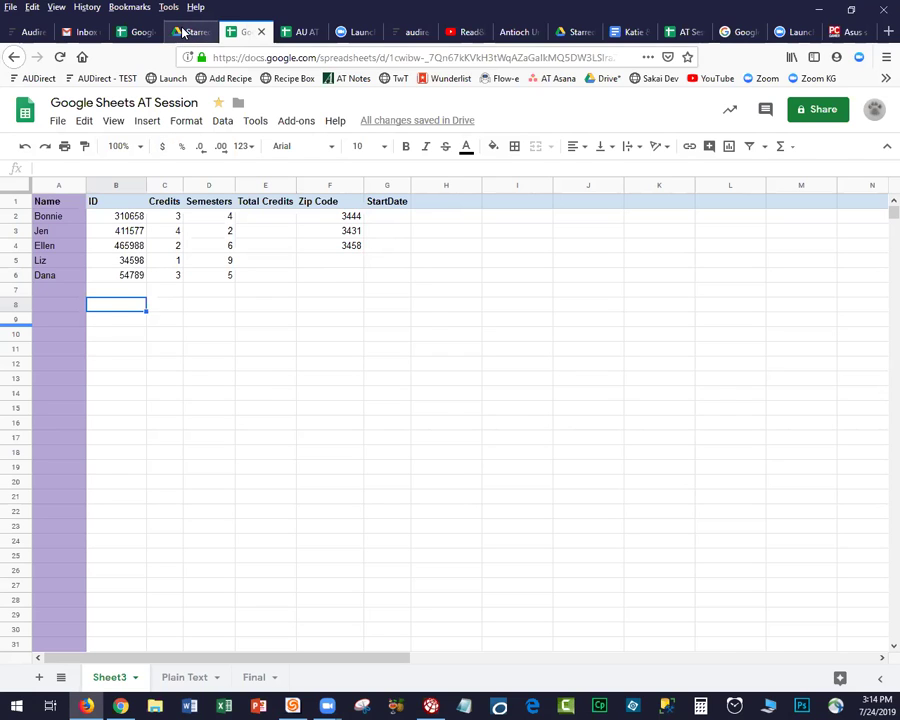
Search Drive with Owner set to Specific person, choosing the colleague's account from suggestions.
left_click(184, 32)
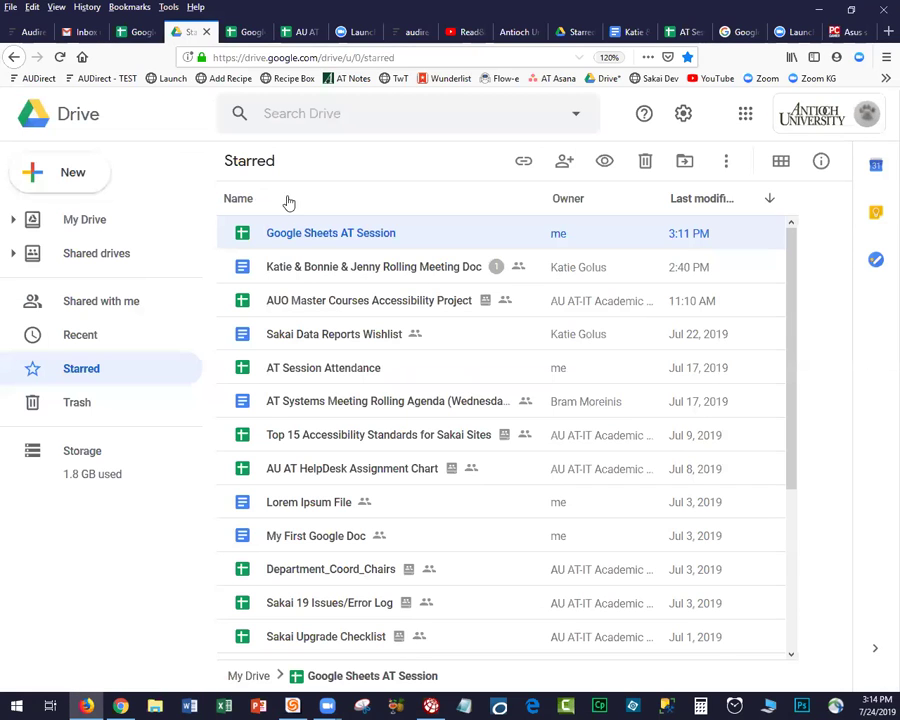
left_click(333, 114)
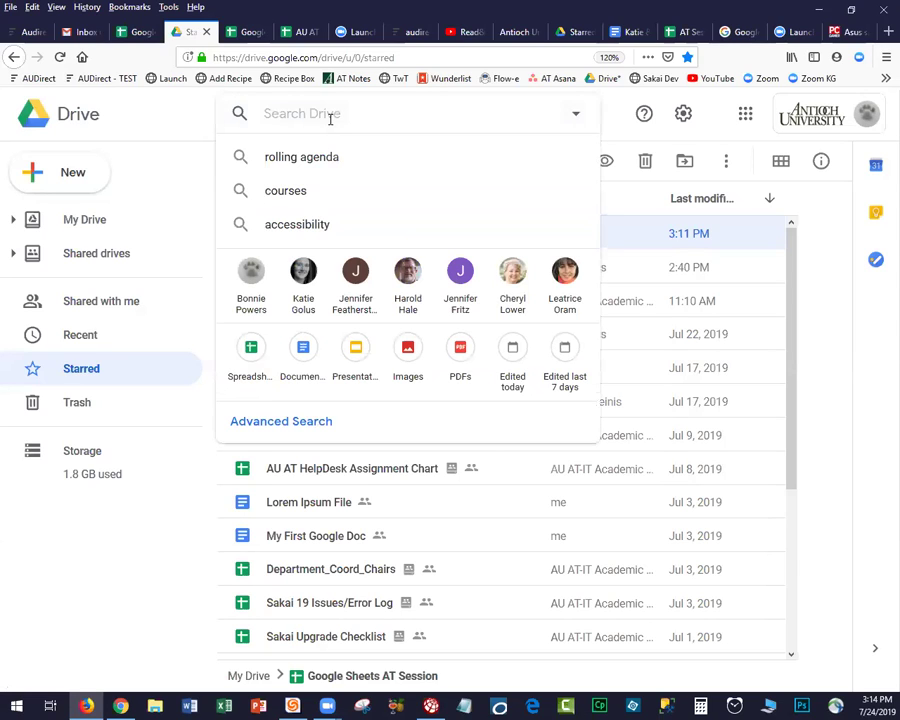
left_click(577, 118)
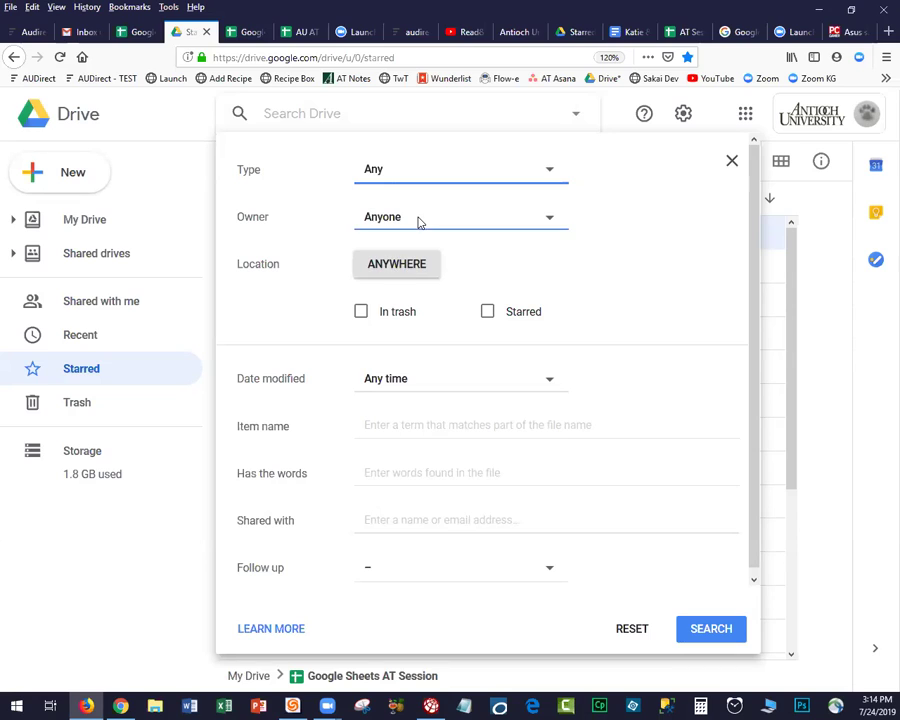
left_click(418, 222)
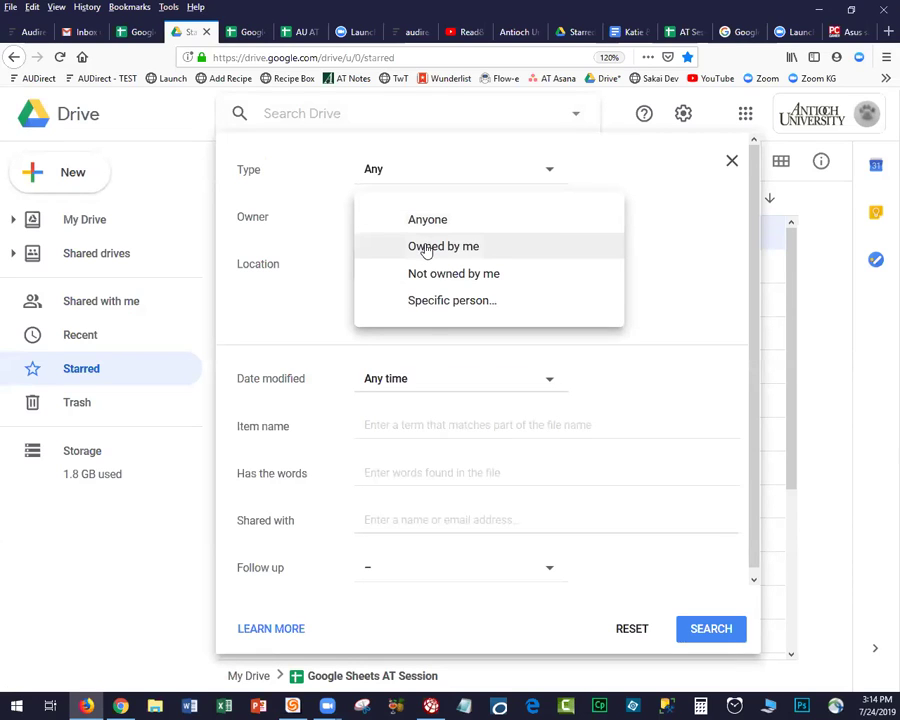
left_click(425, 303)
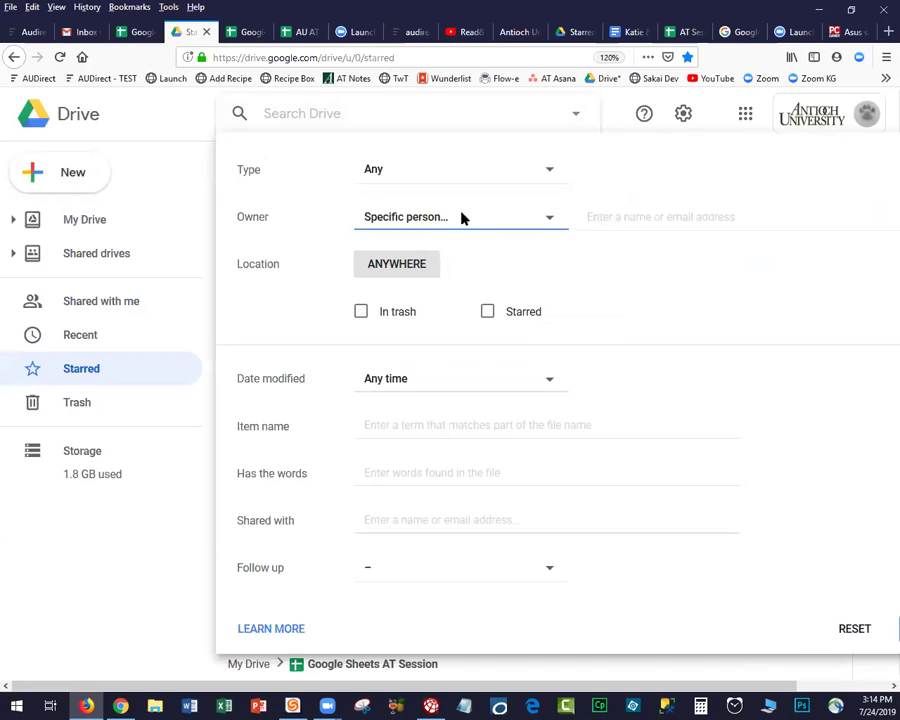
left_click(614, 215)
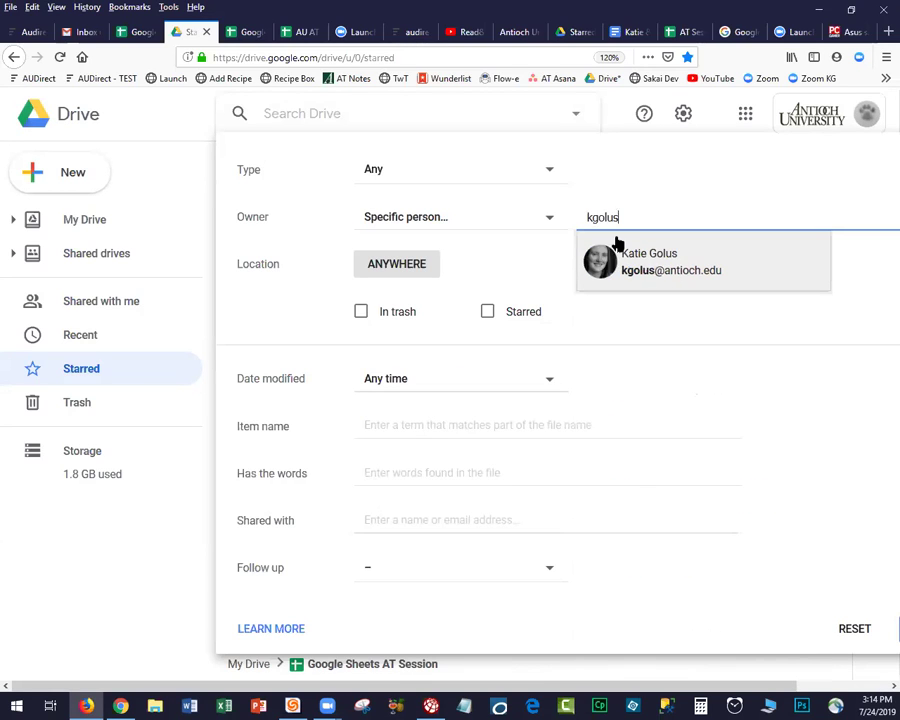
left_click(622, 262)
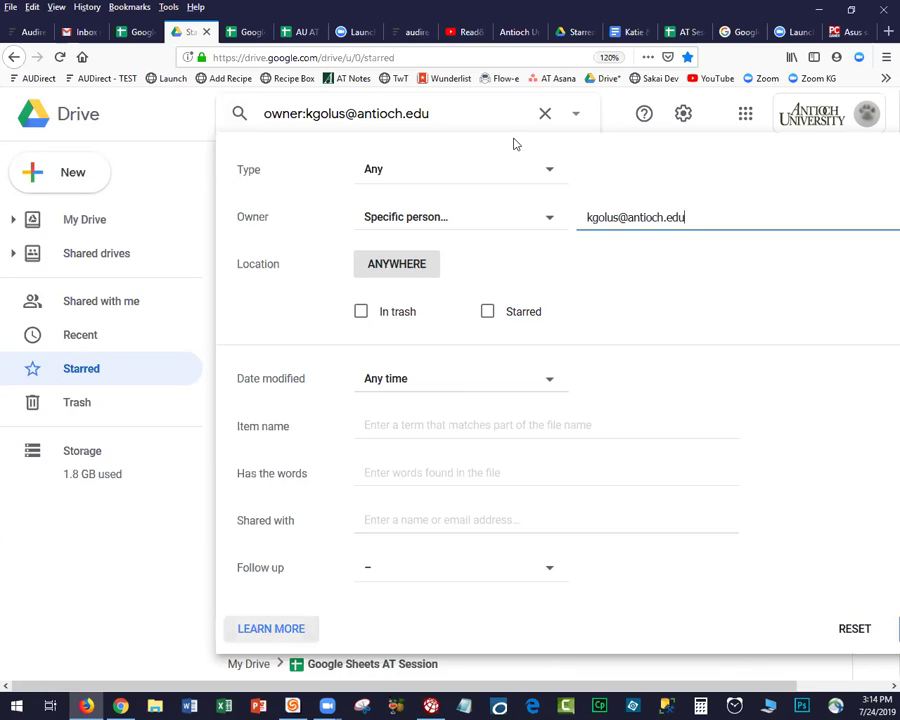
key("Return")
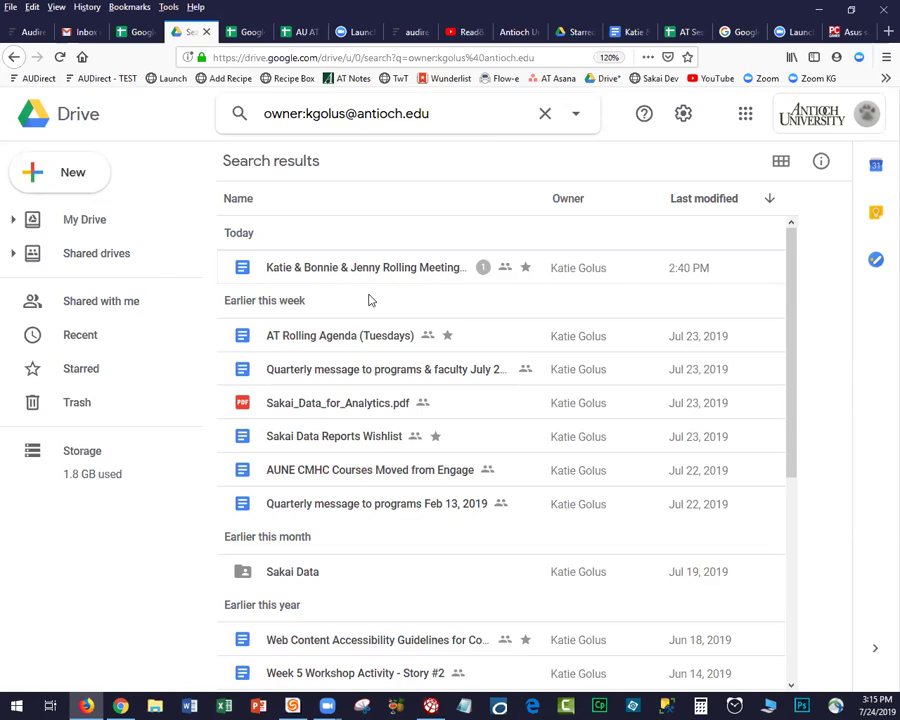
Clear the owner-filtered search and go back to the main My Drive view.
left_click(11, 256)
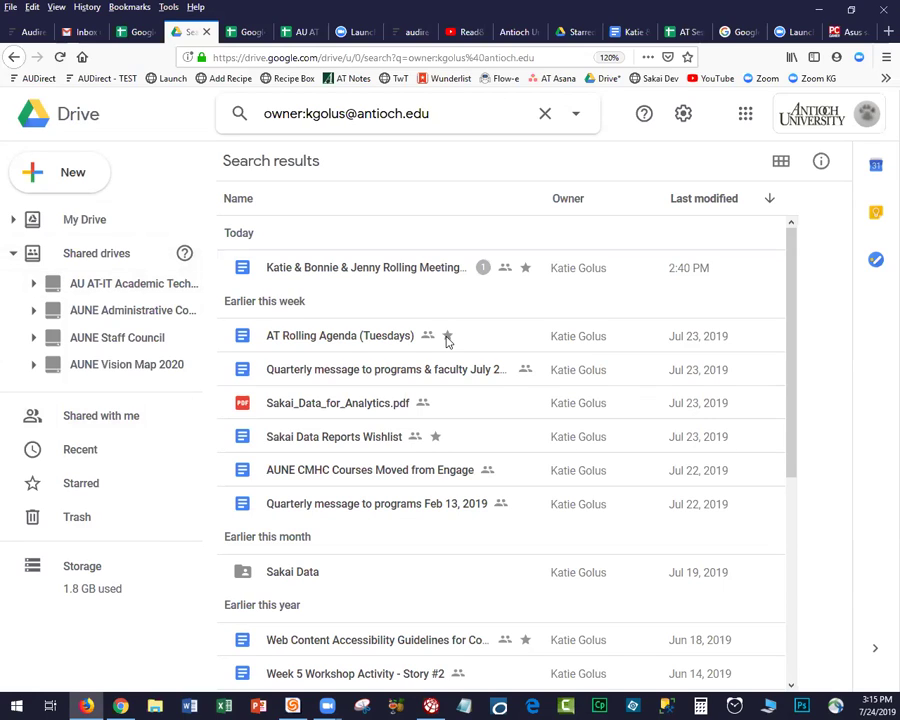
left_click(391, 408)
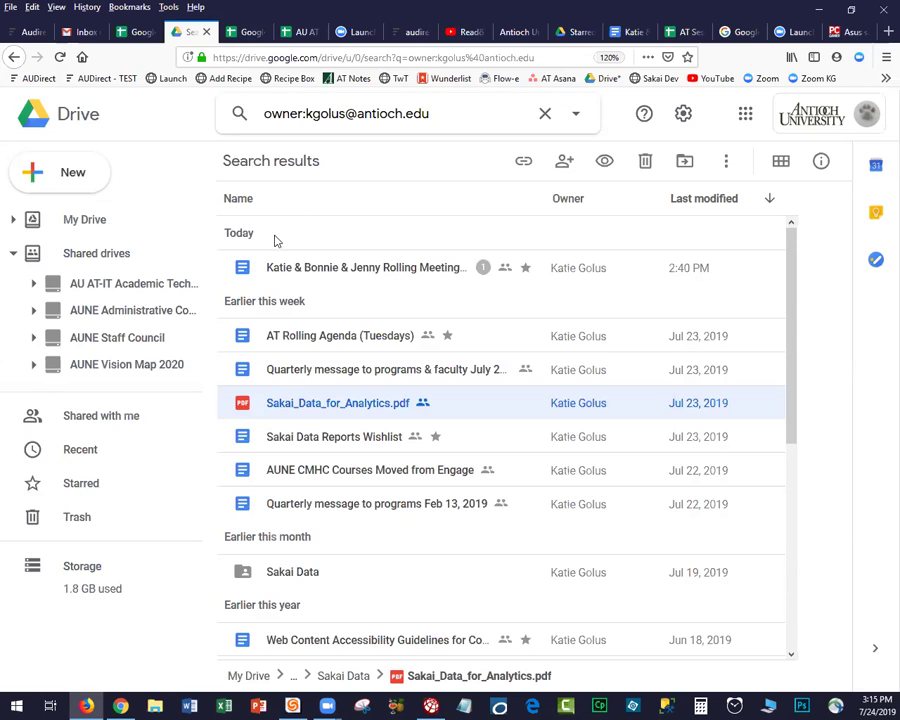
left_click(543, 116)
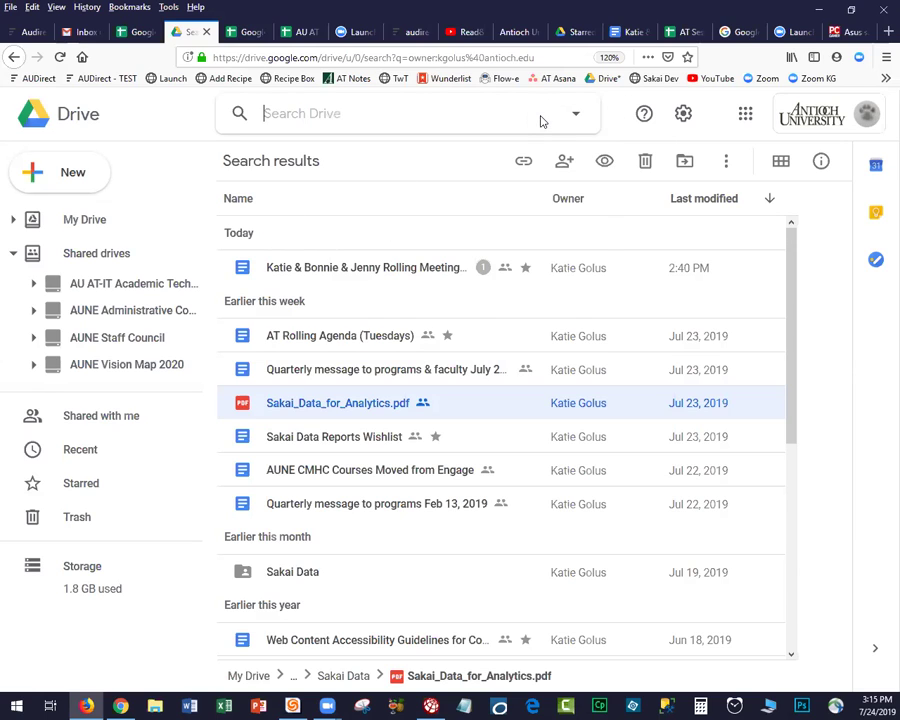
left_click(161, 186)
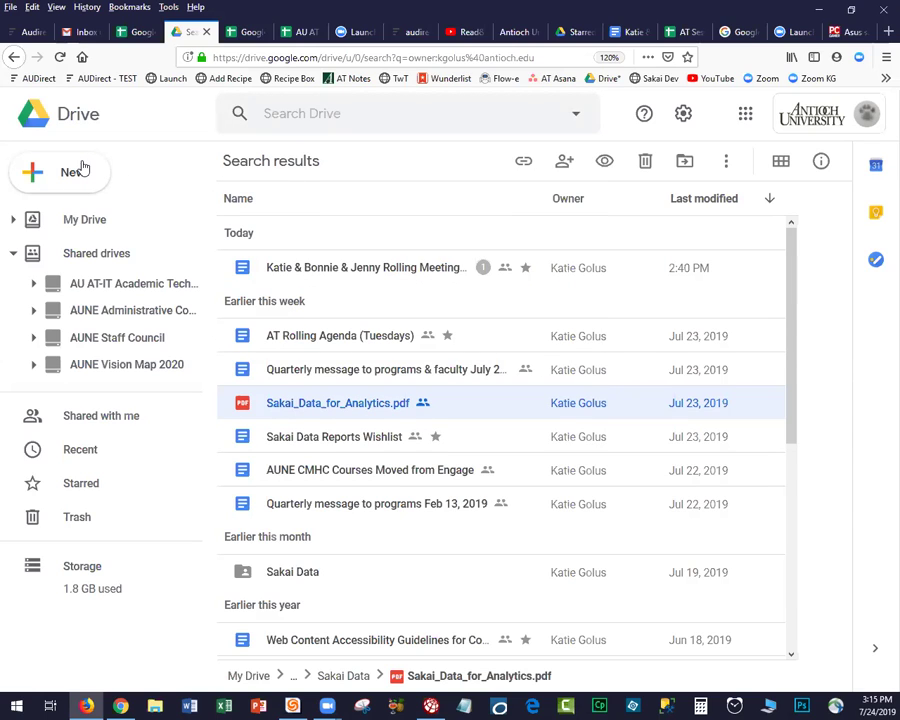
left_click(73, 119)
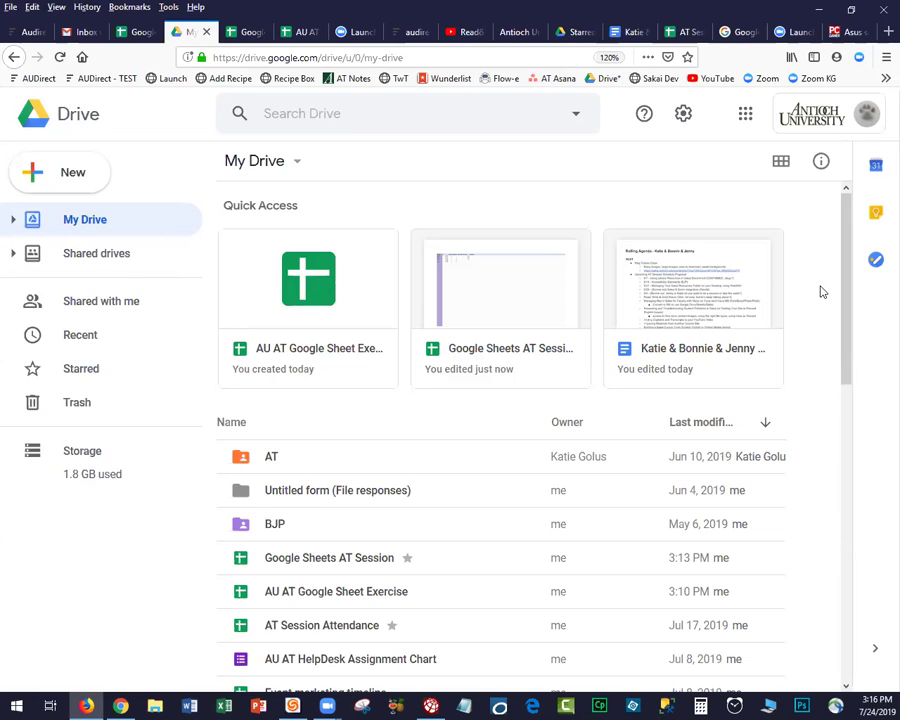
Expand Shared drives > AUNE Administrative Council > Minutes - Administrative Council and widen the sidebar.
left_click(14, 254)
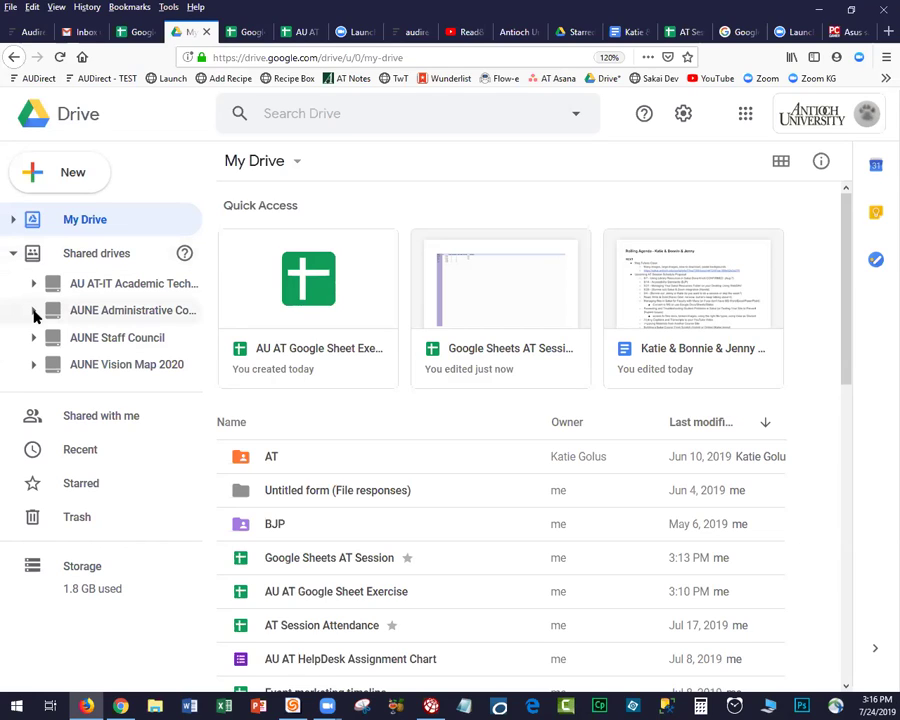
left_click(33, 311)
left_click(54, 365)
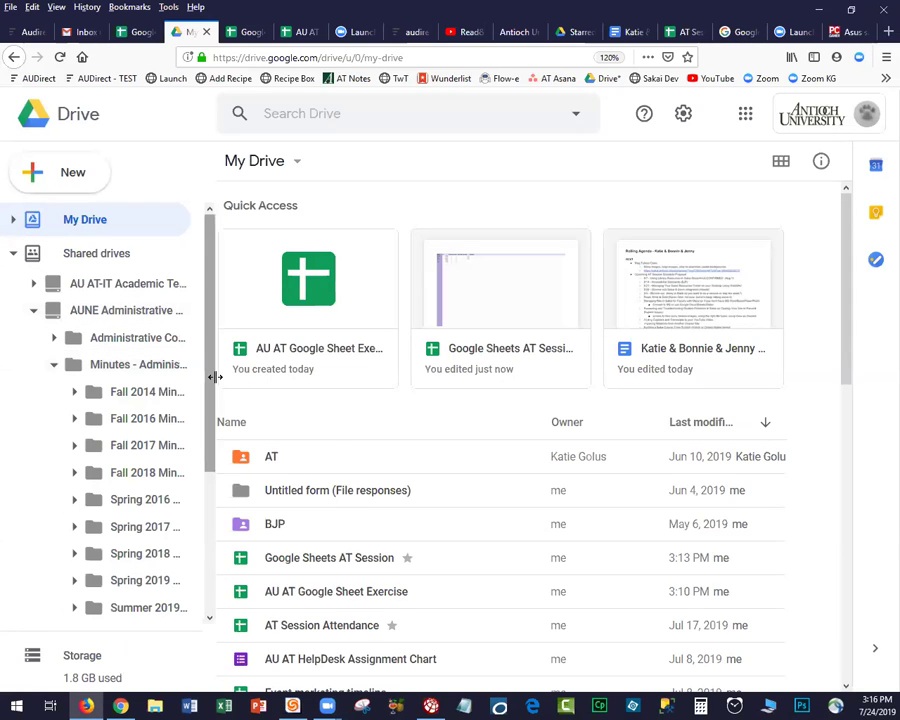
double_click(215, 377)
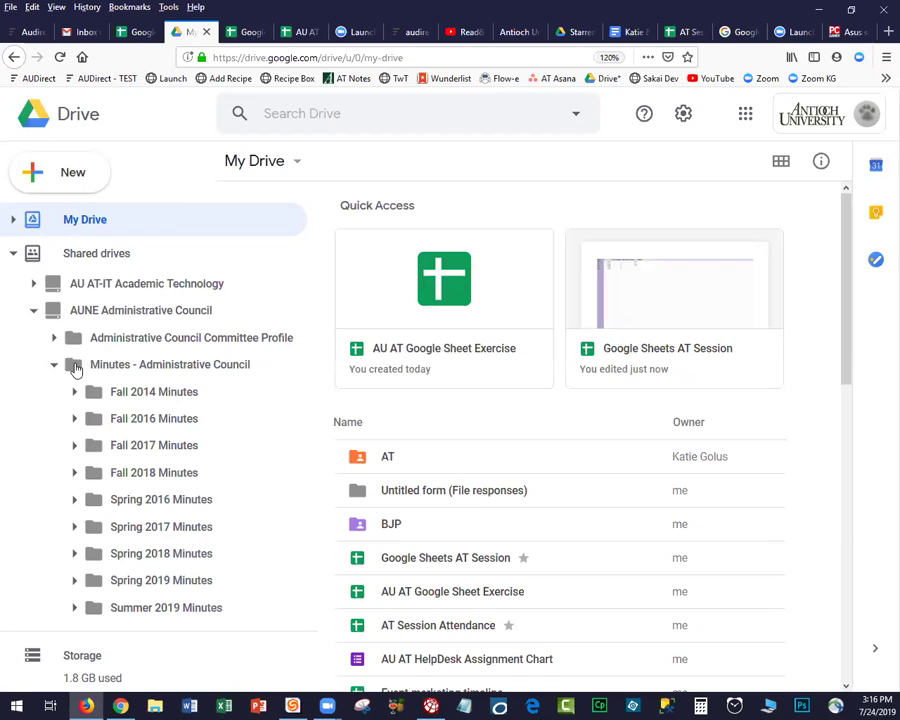
right_click(75, 367)
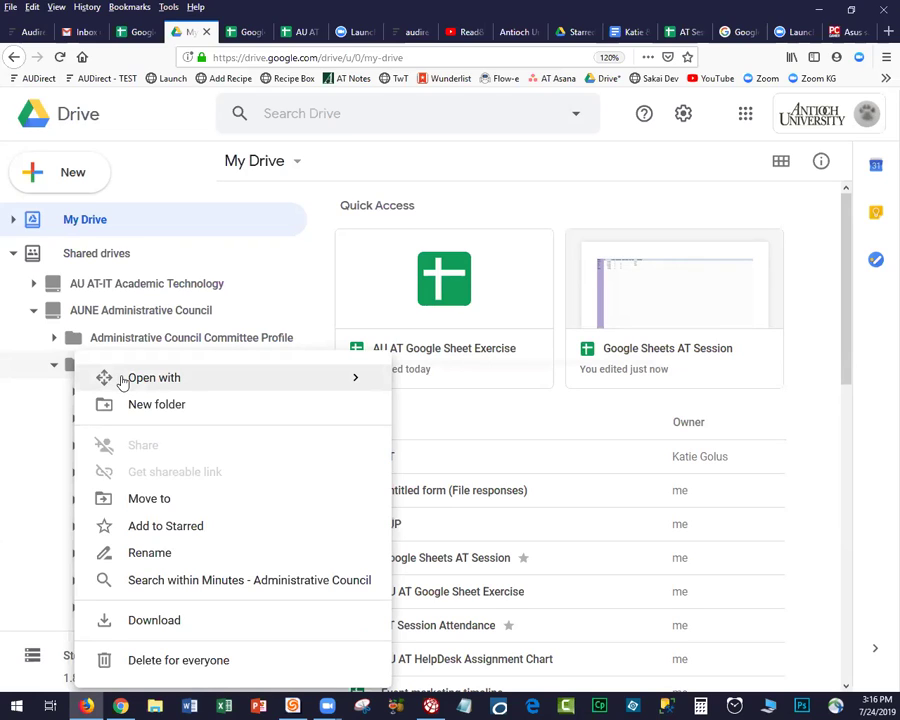
mouse_move(124, 378)
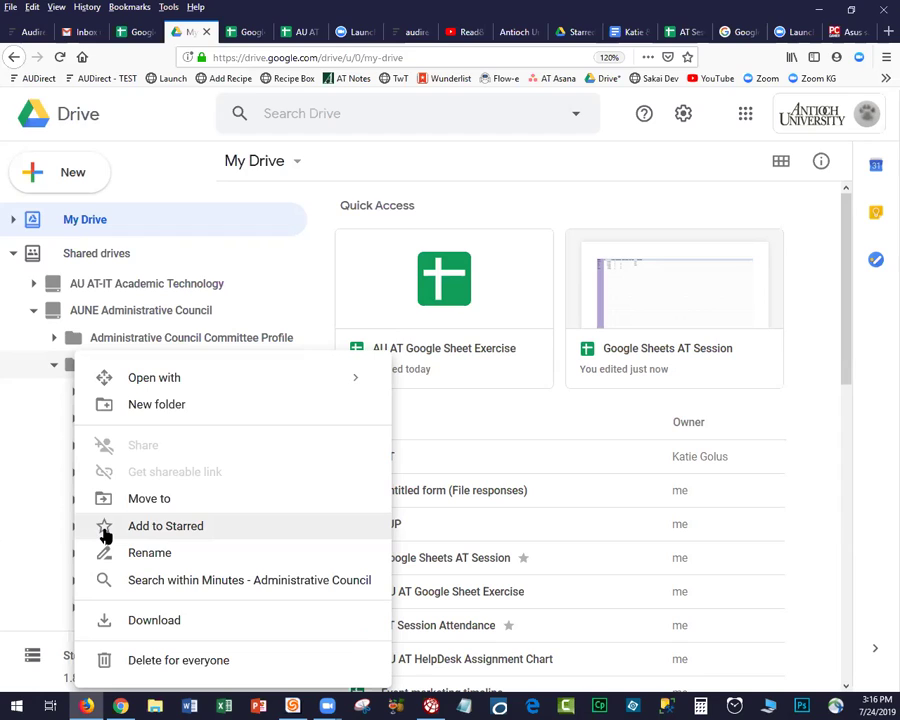
left_click(155, 152)
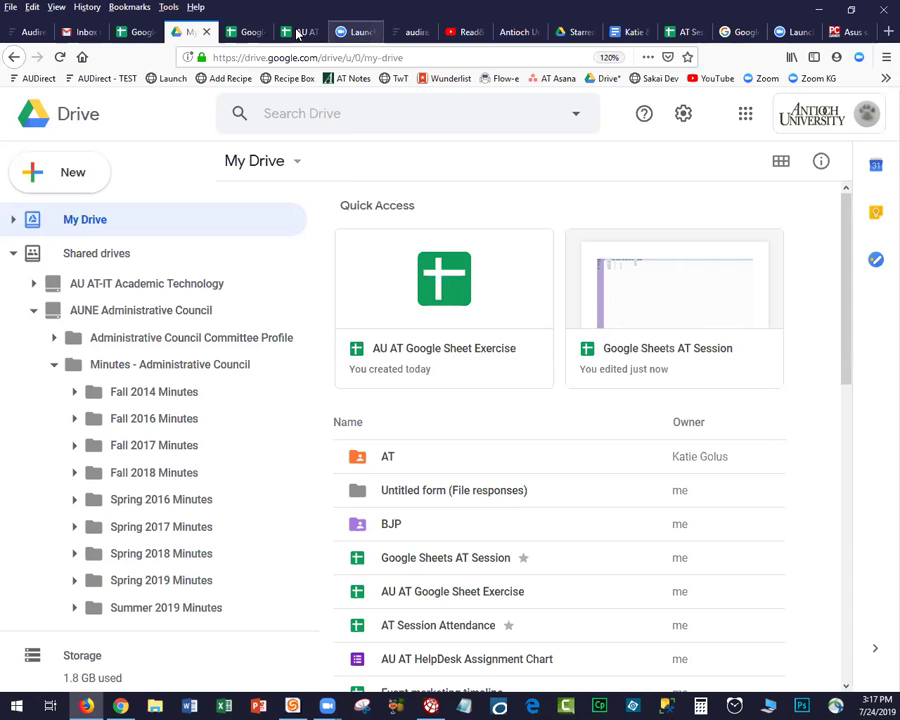
Switch to Google Sheets AT Session and widen the Zip Code, H, Semesters and ID columns.
left_click(297, 33)
left_click(243, 33)
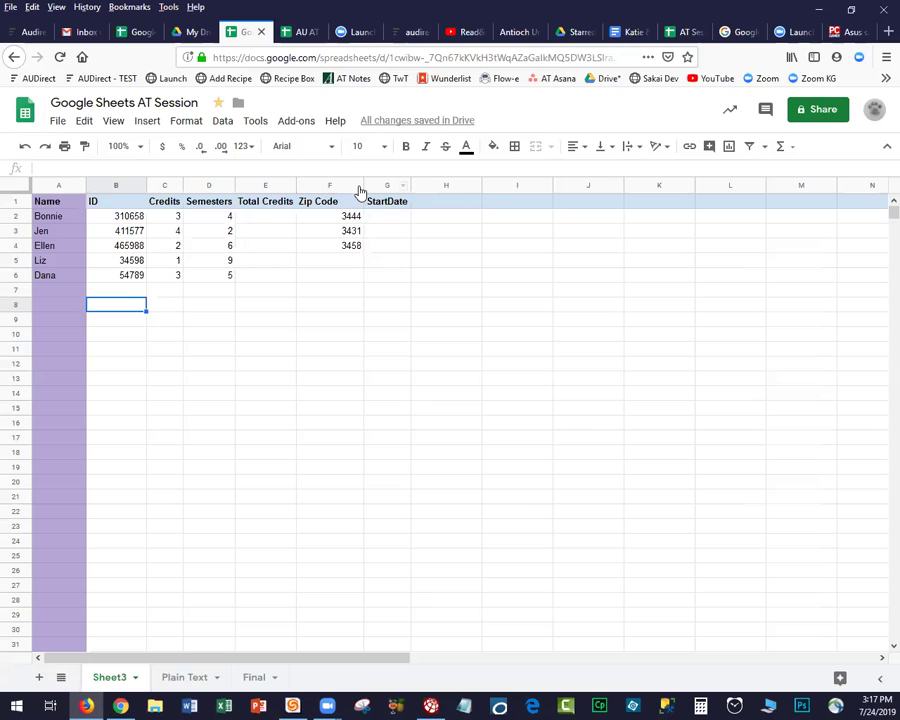
left_click_drag(363, 185, 454, 197)
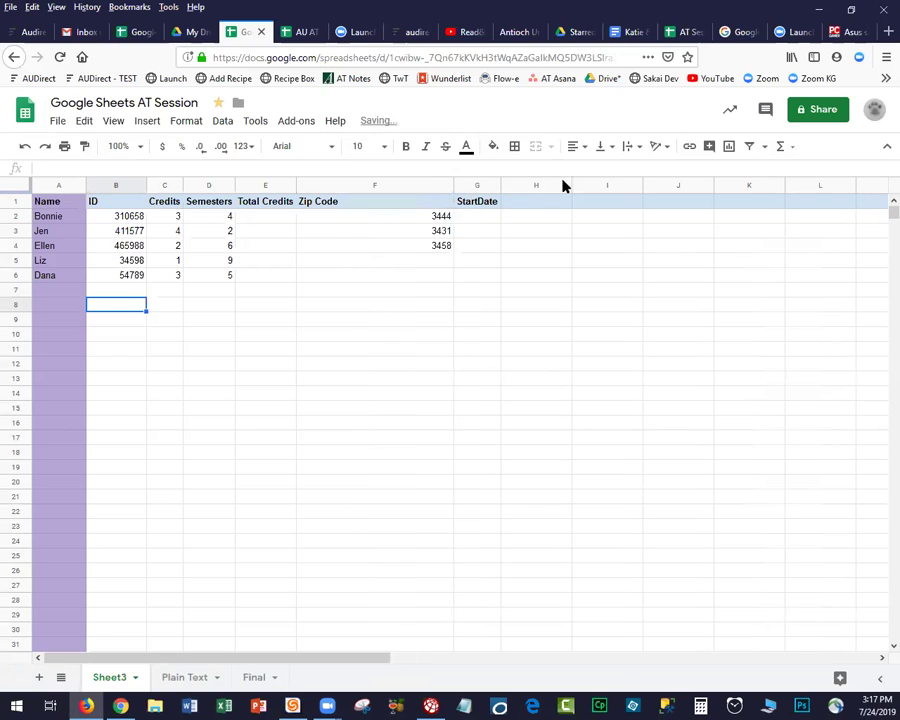
left_click_drag(572, 186, 732, 188)
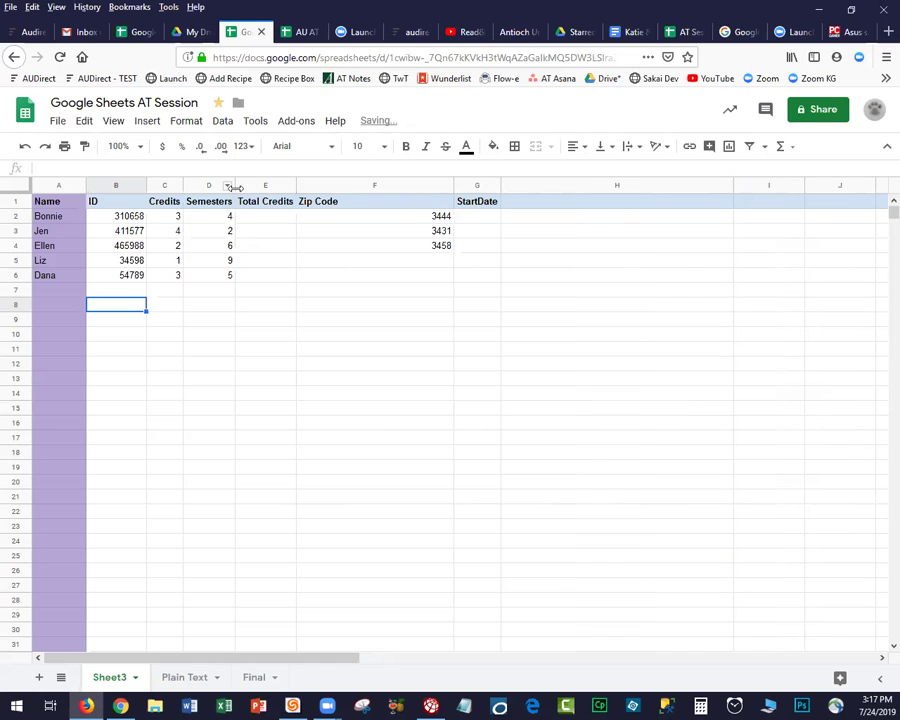
left_click_drag(235, 187, 298, 187)
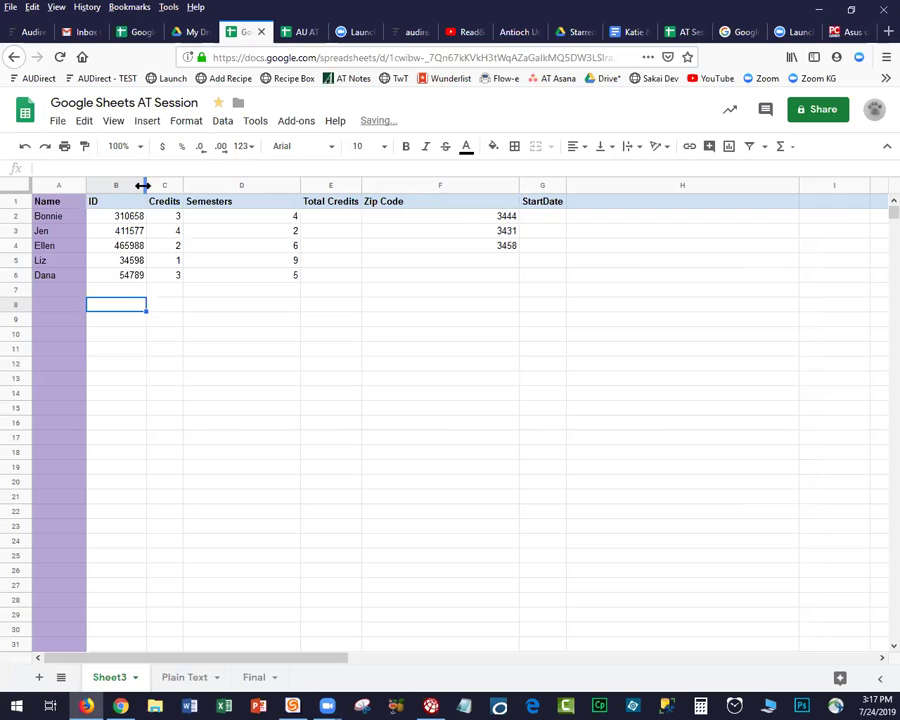
left_click_drag(116, 191, 153, 187)
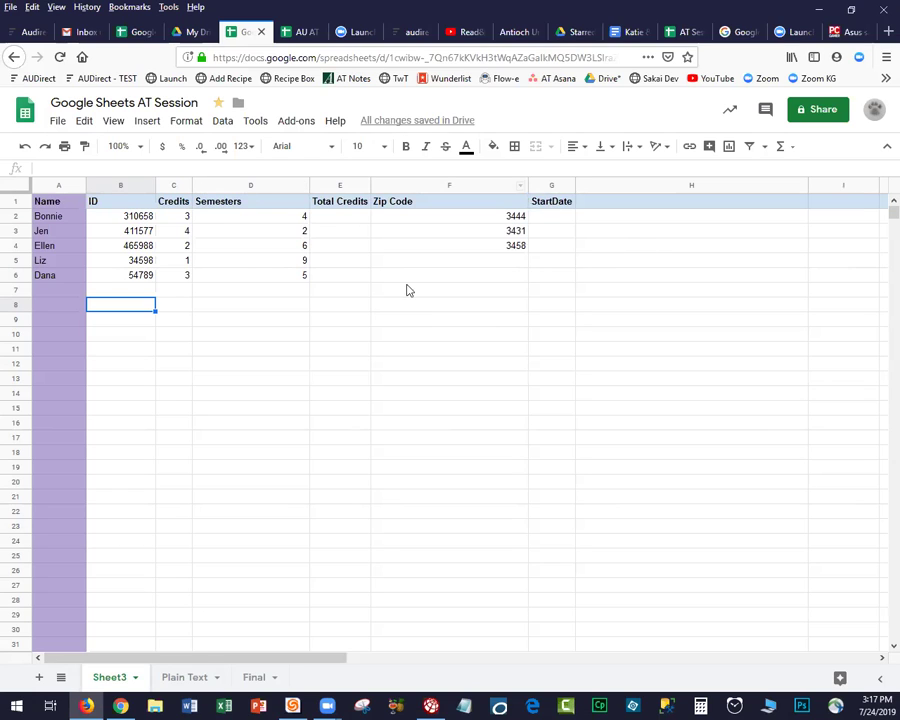
left_click(15, 189)
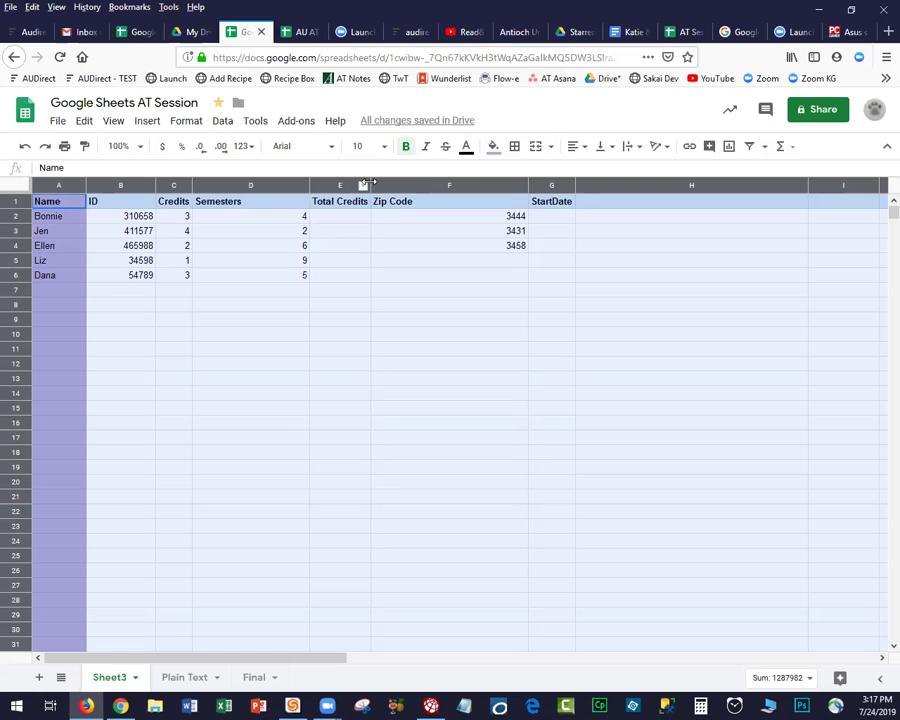
Auto-fit all table columns to their contents, then narrow the Total Credits column further.
left_click_drag(369, 184, 369, 184)
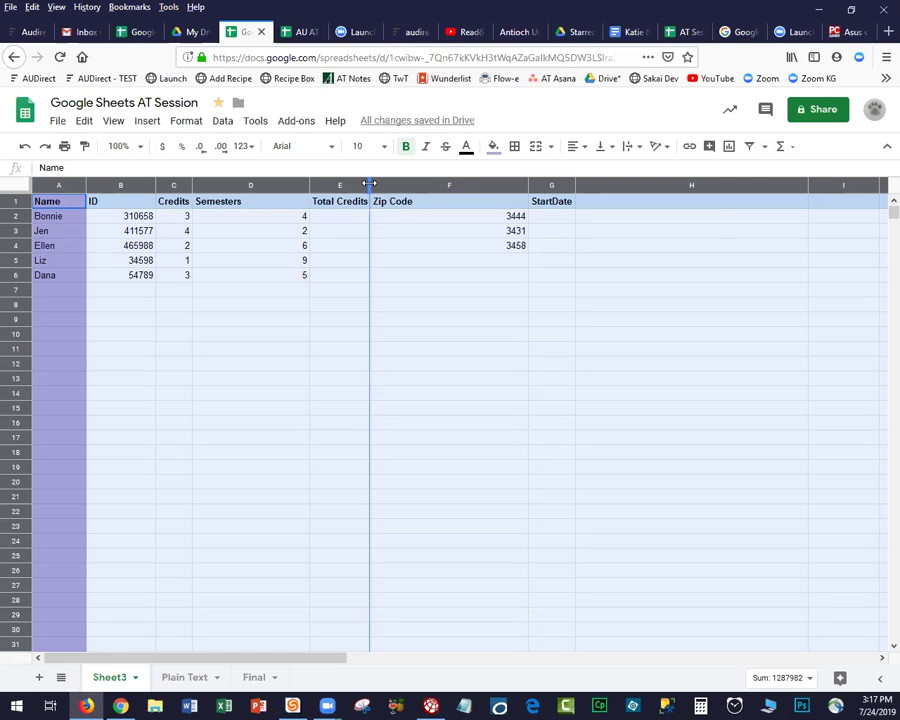
double_click(369, 184)
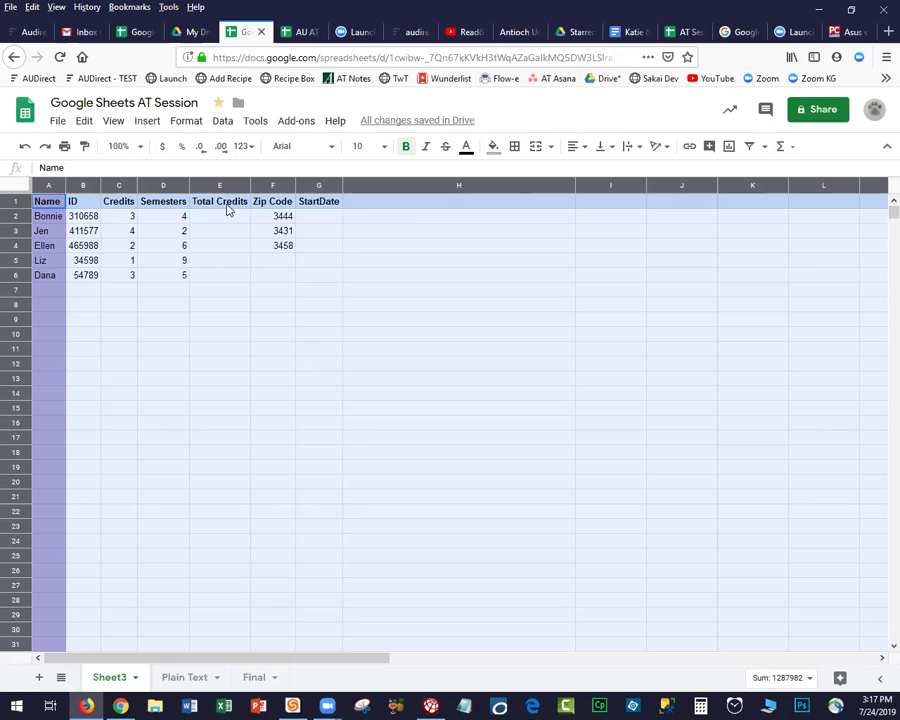
left_click_drag(250, 184, 184, 210)
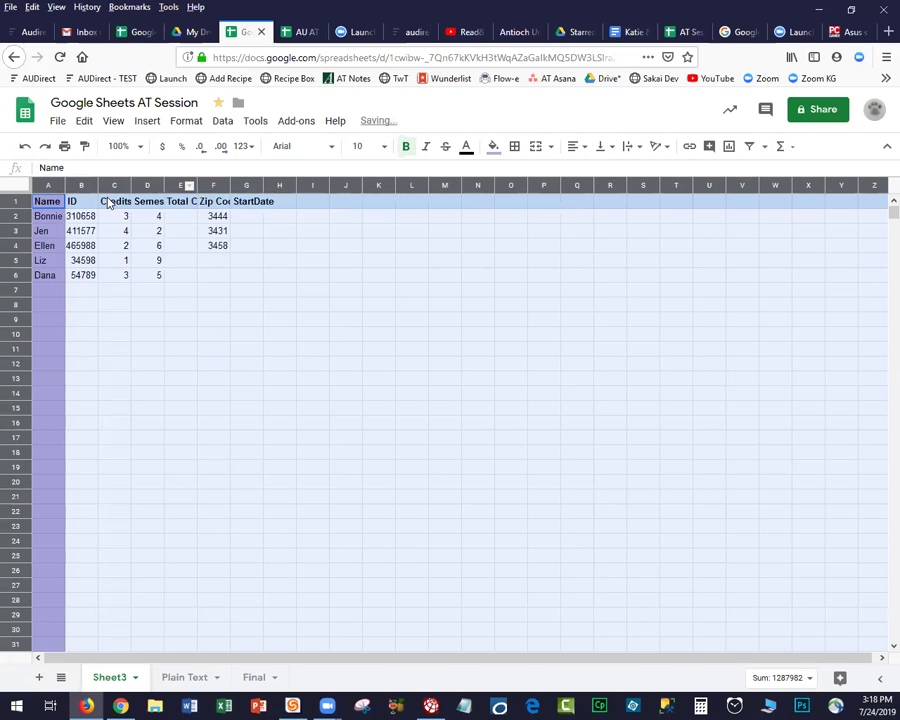
left_click_drag(231, 186, 233, 190)
double_click(232, 187)
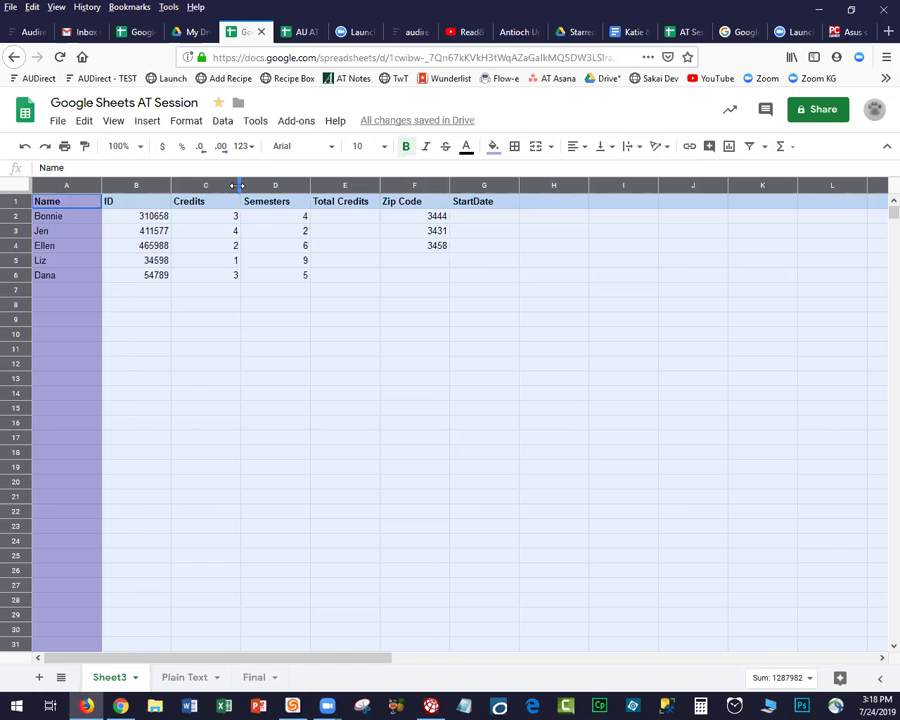
double_click(237, 186)
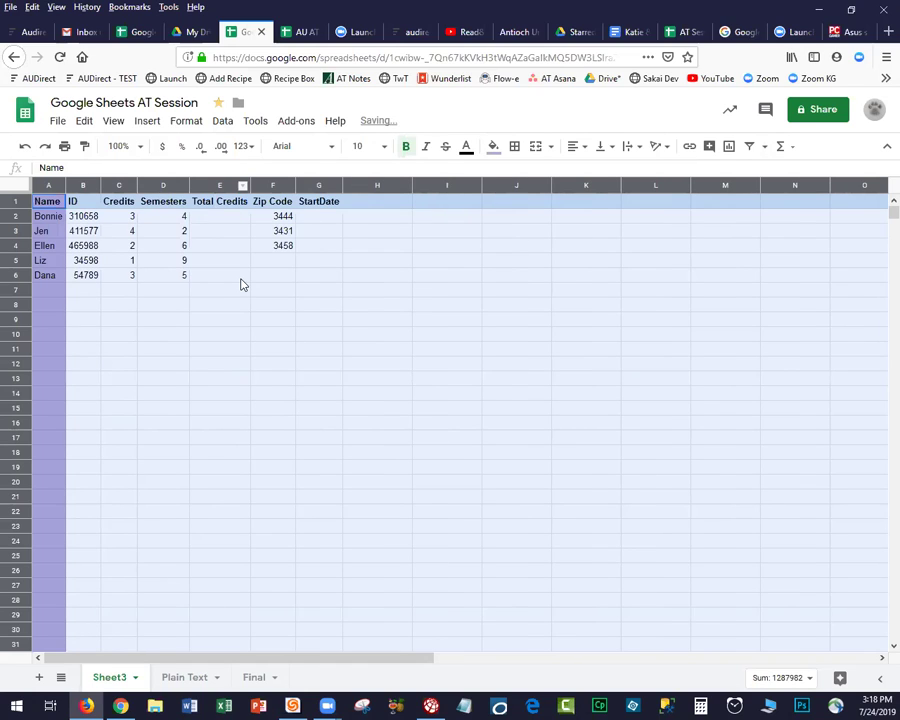
left_click(237, 278)
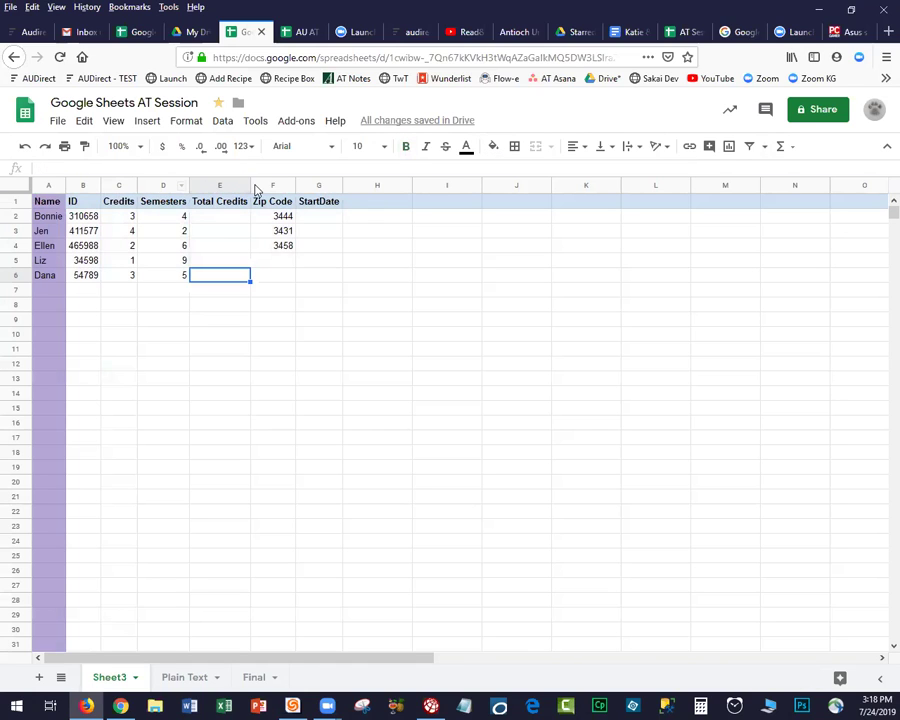
left_click_drag(228, 184, 220, 185)
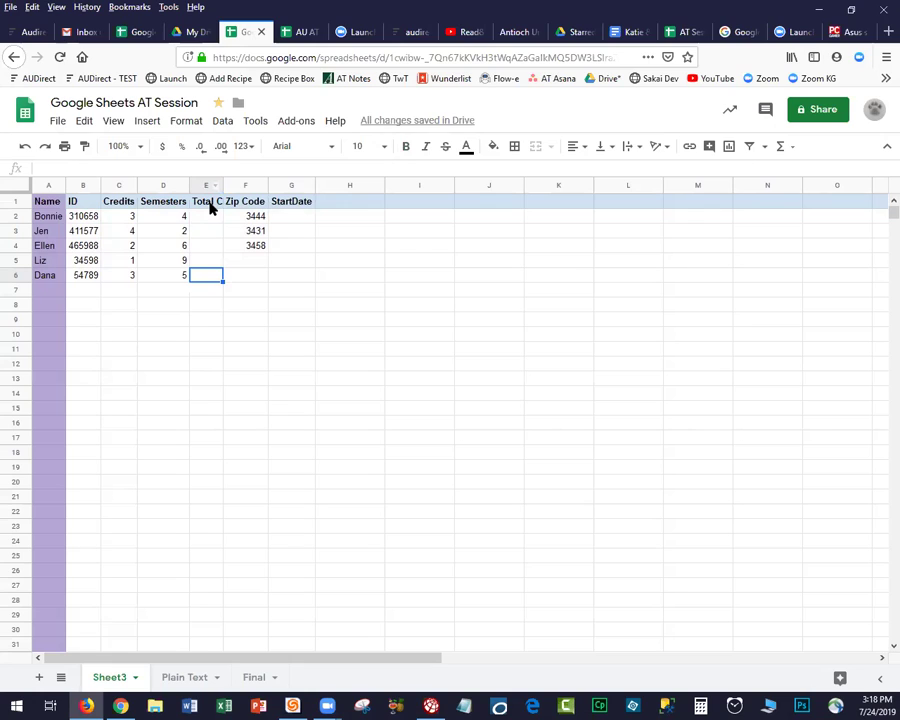
Wrap the header row titles and widen the Total Credits column slightly.
left_click(210, 205)
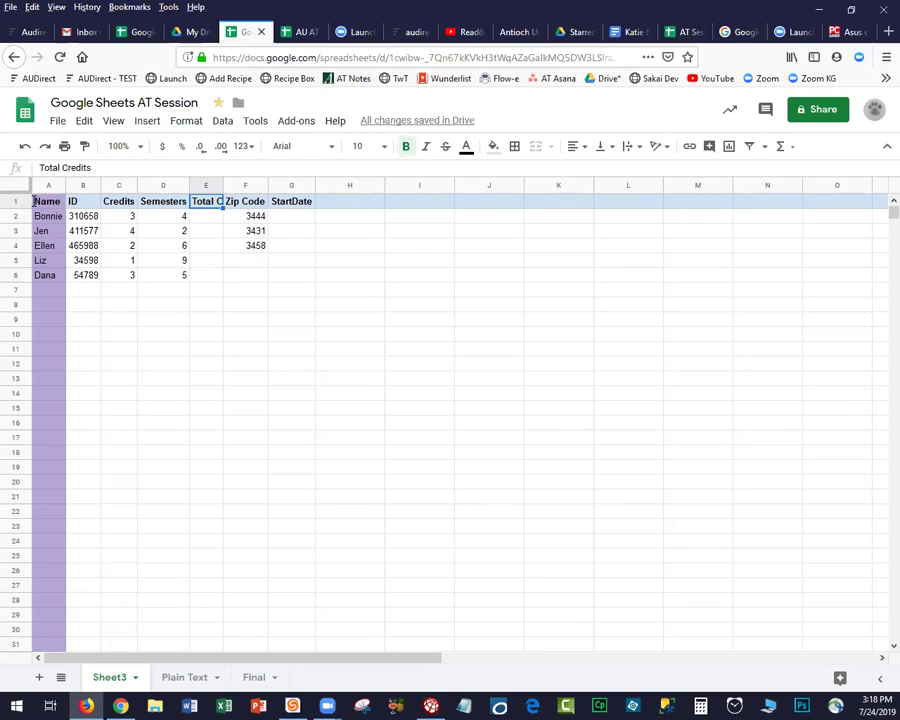
left_click(15, 201)
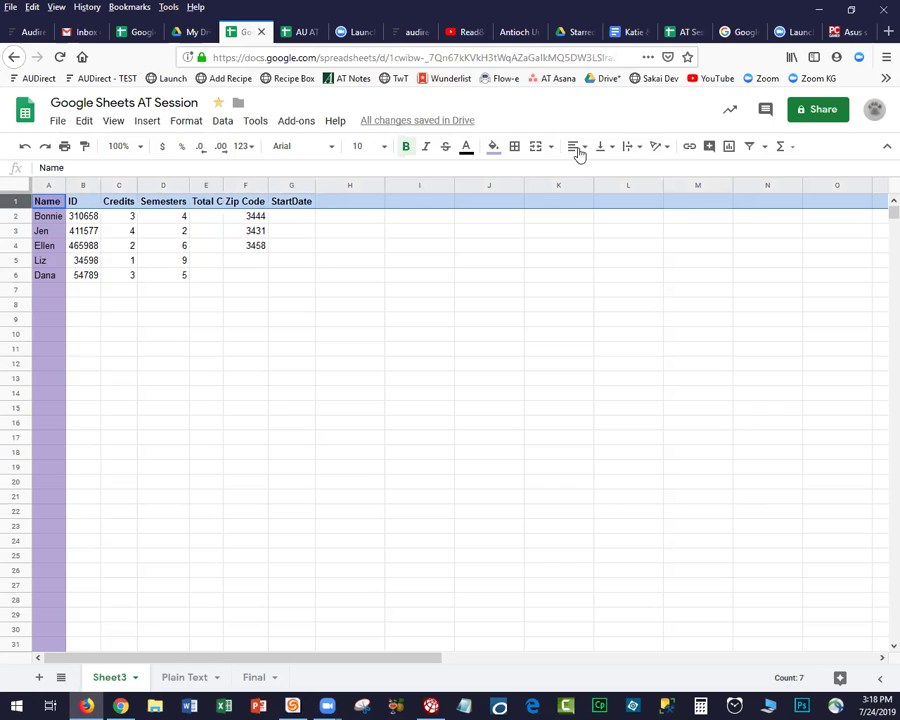
left_click(638, 146)
left_click(647, 171)
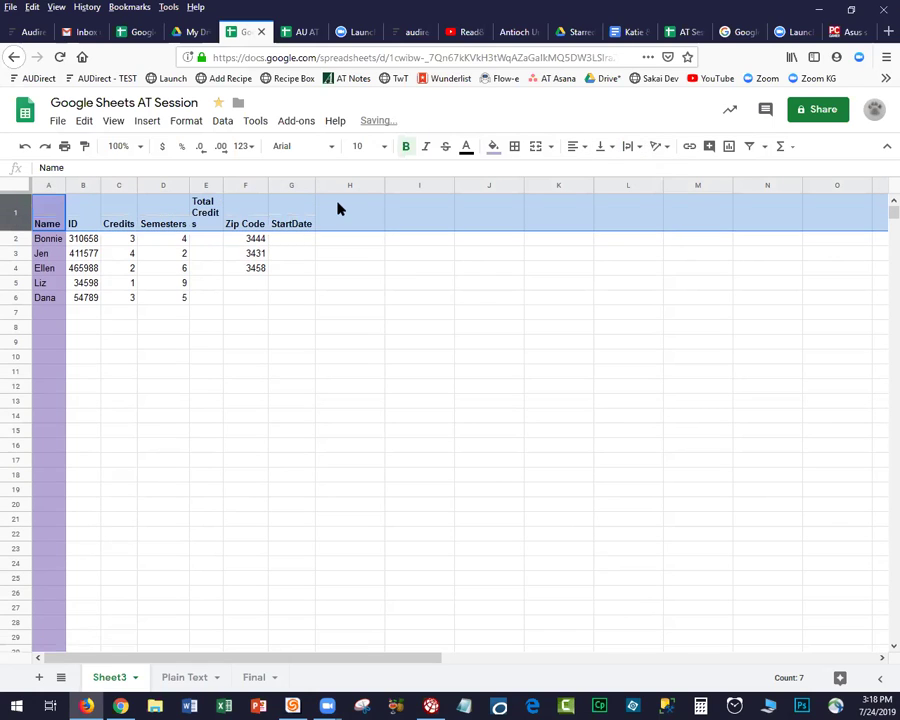
left_click_drag(224, 184, 232, 183)
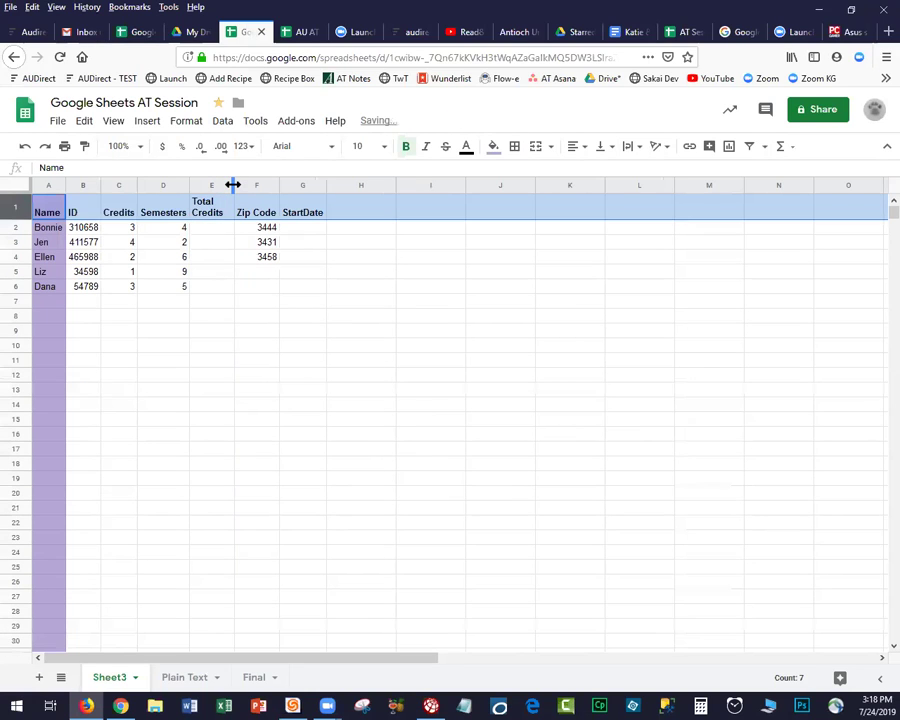
Align the header titles to the top and make every row taller.
left_click(600, 147)
left_click(603, 172)
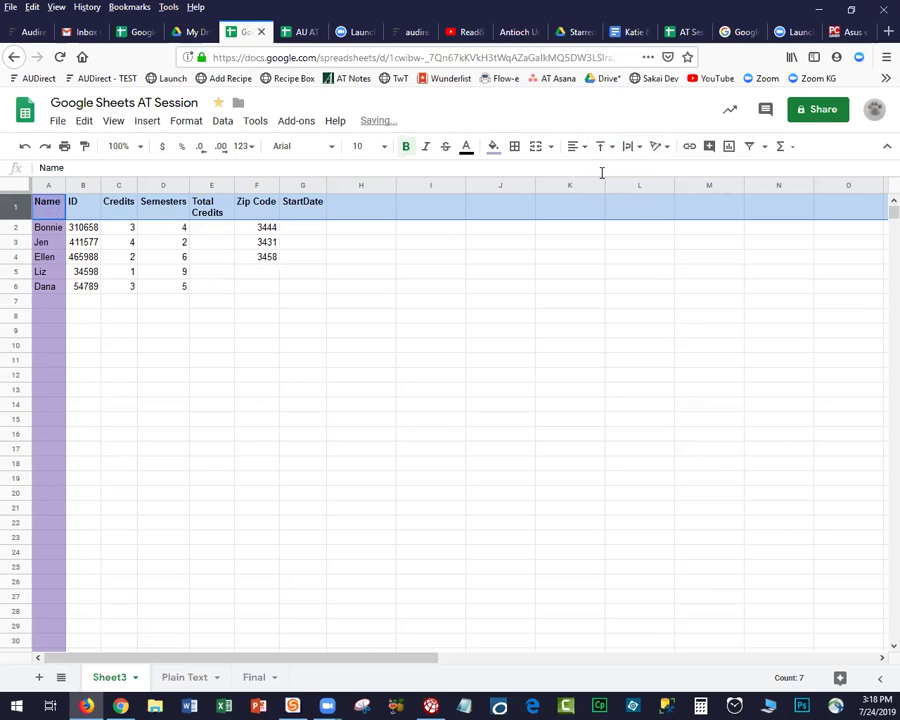
left_click(387, 291)
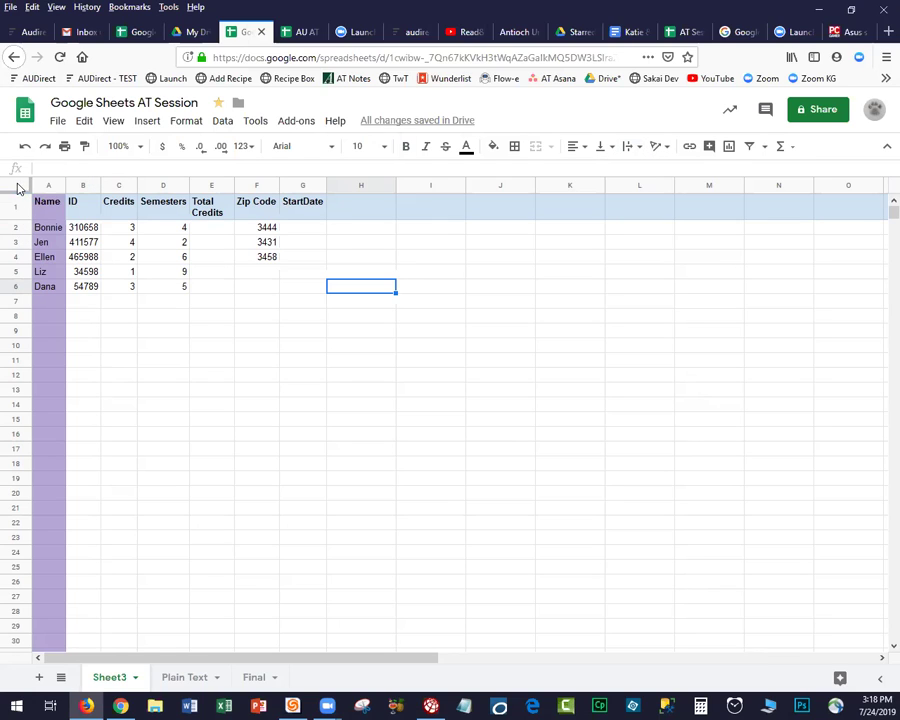
left_click(16, 186)
left_click_drag(16, 230, 16, 242)
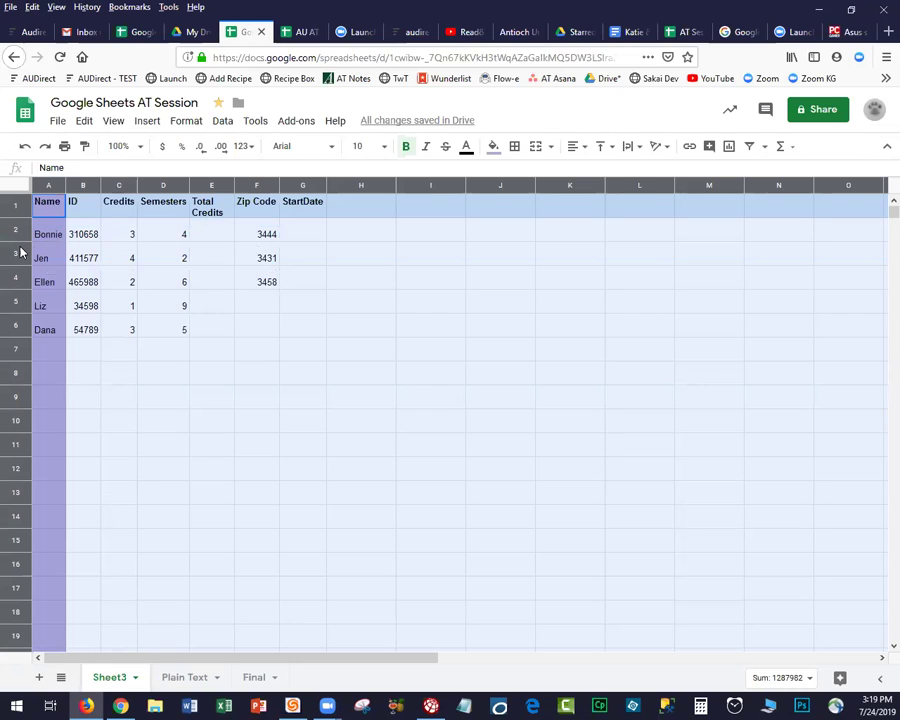
Increase the height of every row in the sheet to a slightly taller spacing.
right_click(20, 253)
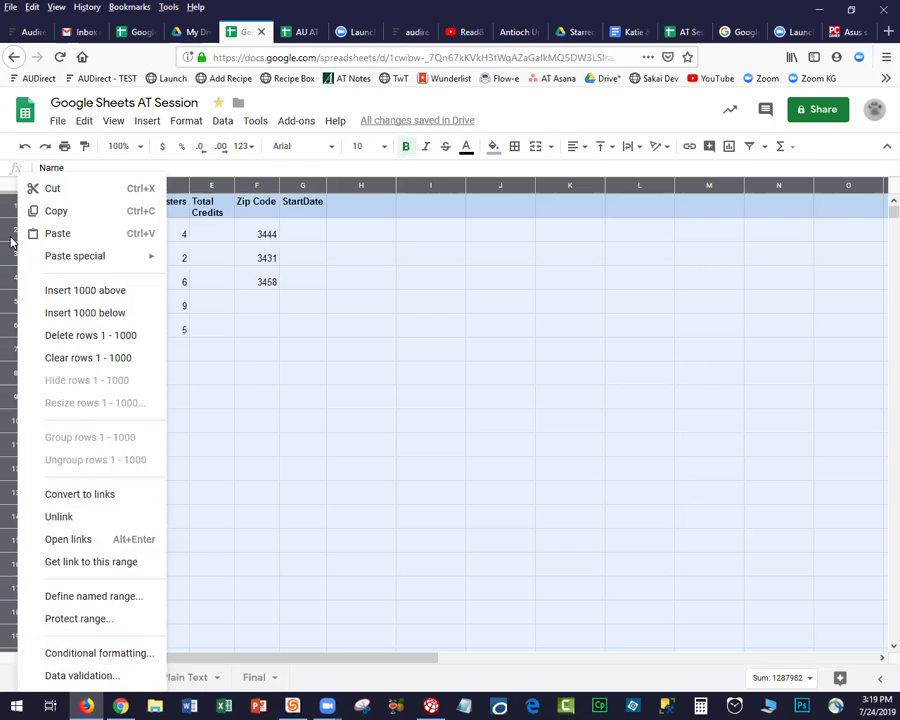
left_click(182, 123)
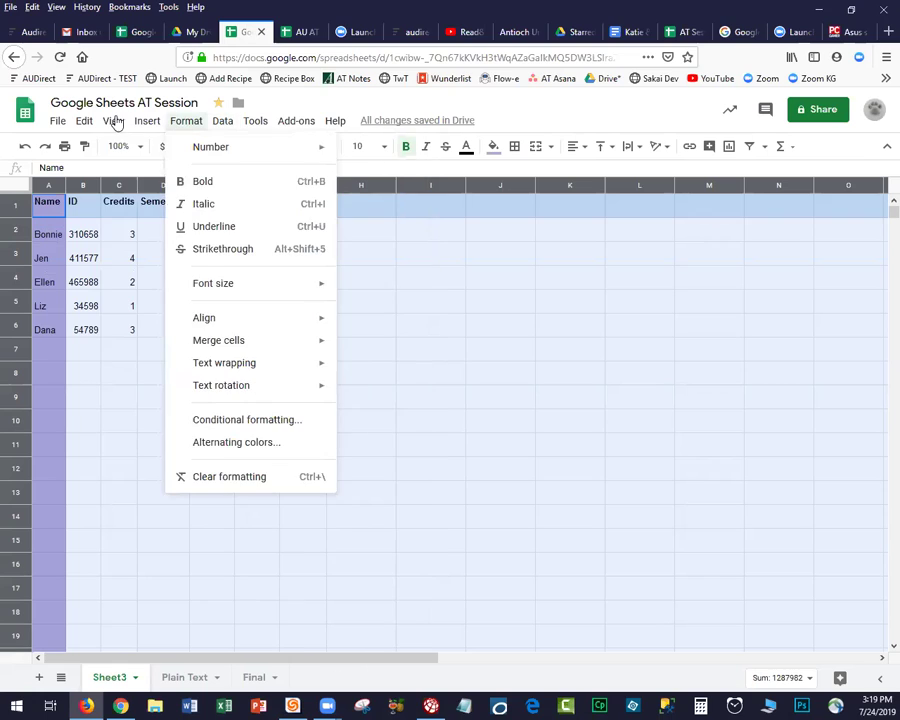
mouse_move(115, 122)
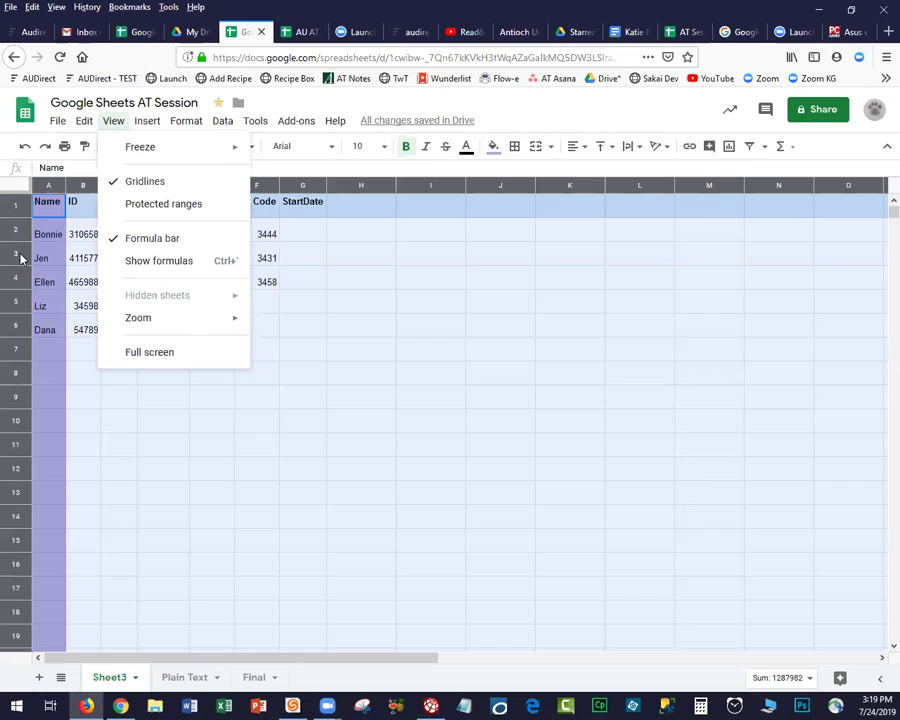
left_click(12, 258)
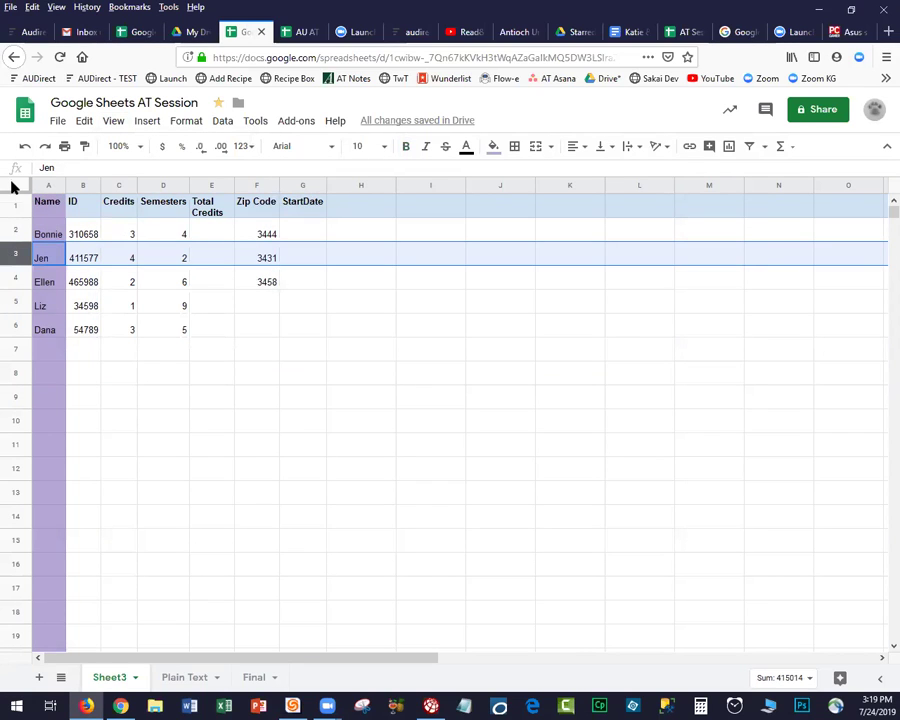
left_click(11, 181)
mouse_move(17, 216)
left_mouse_down()
mouse_move(19, 229)
mouse_move(19, 220)
left_mouse_up()
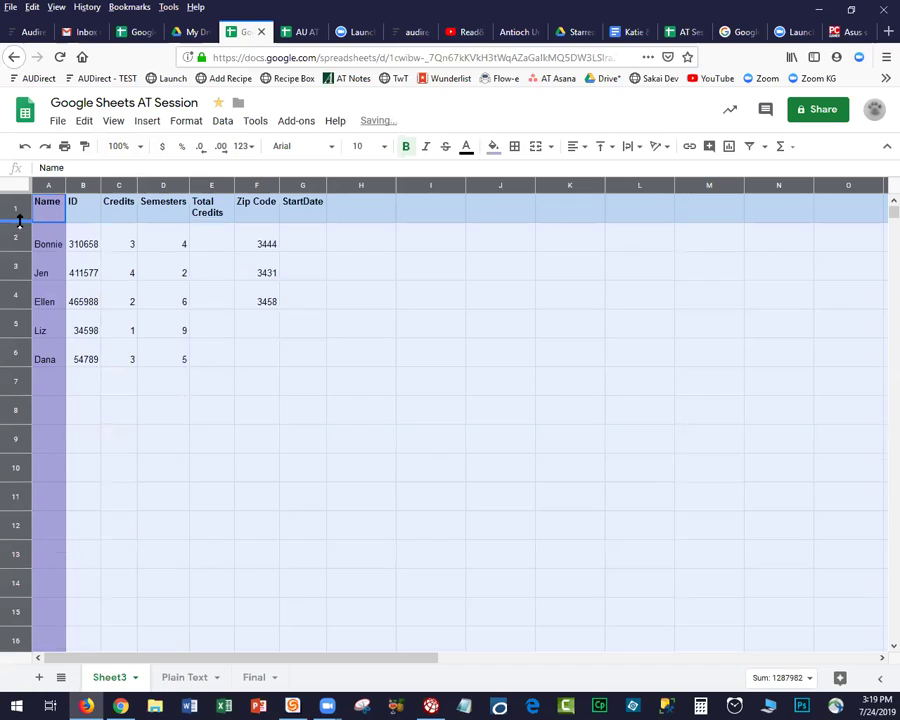
Shrink all rows of the sheet back to a compact height.
left_click(120, 251)
left_click(15, 188)
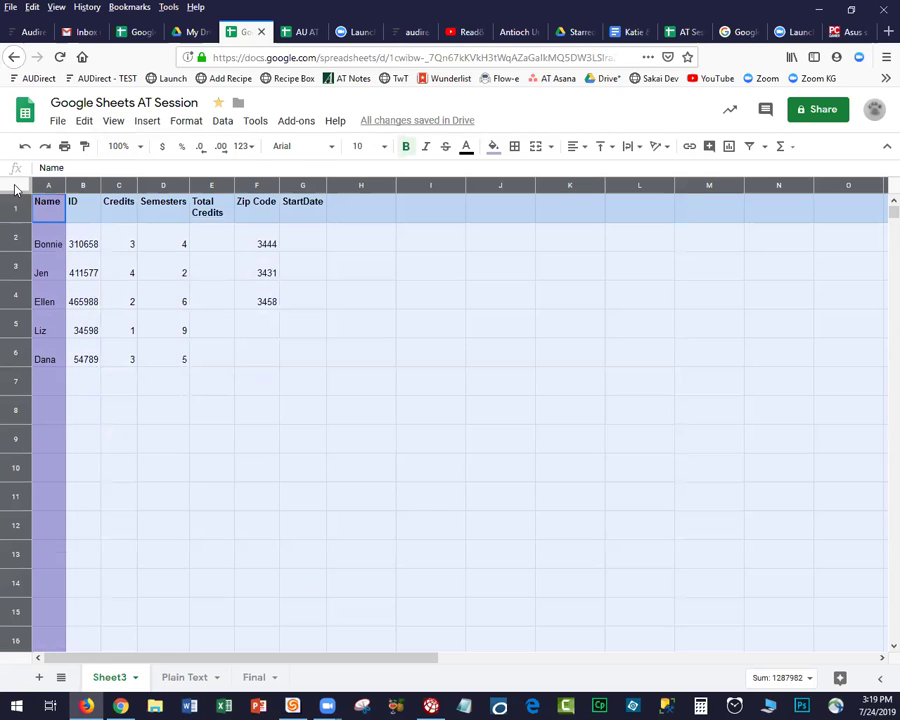
mouse_move(10, 338)
left_mouse_down()
mouse_move(10, 328)
mouse_move(12, 335)
left_mouse_up()
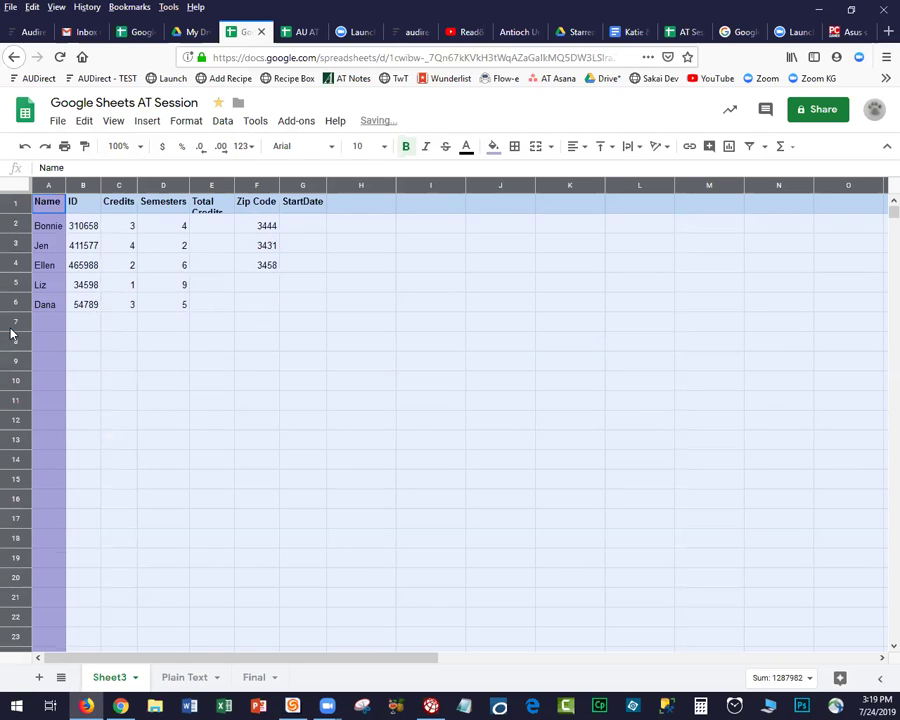
Make the header row taller for its wrapped titles and widen the Name column.
left_click(96, 246)
left_click(12, 206)
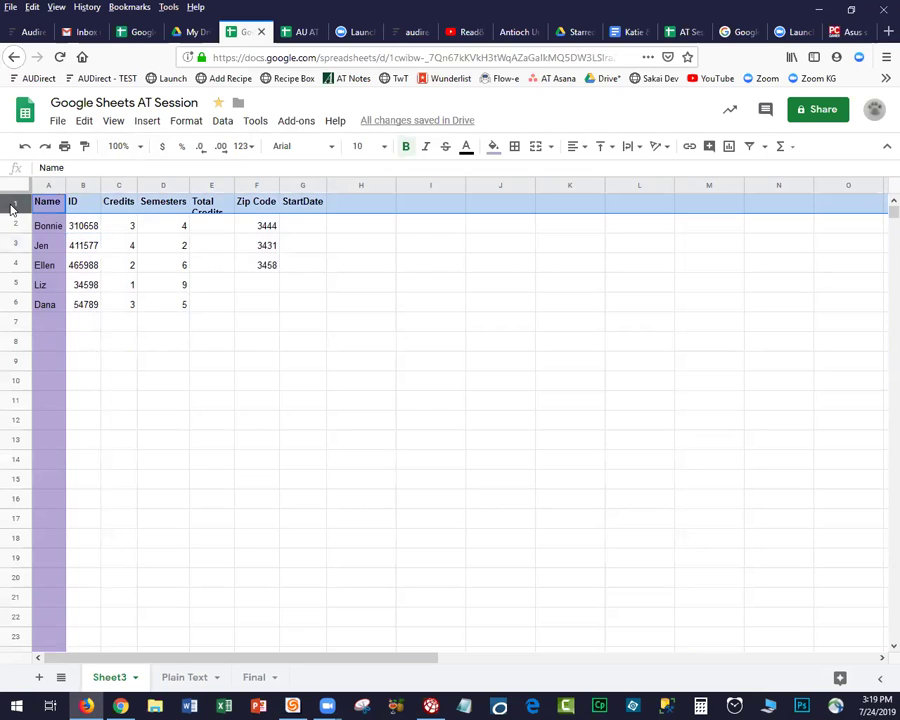
left_click_drag(10, 213, 8, 222)
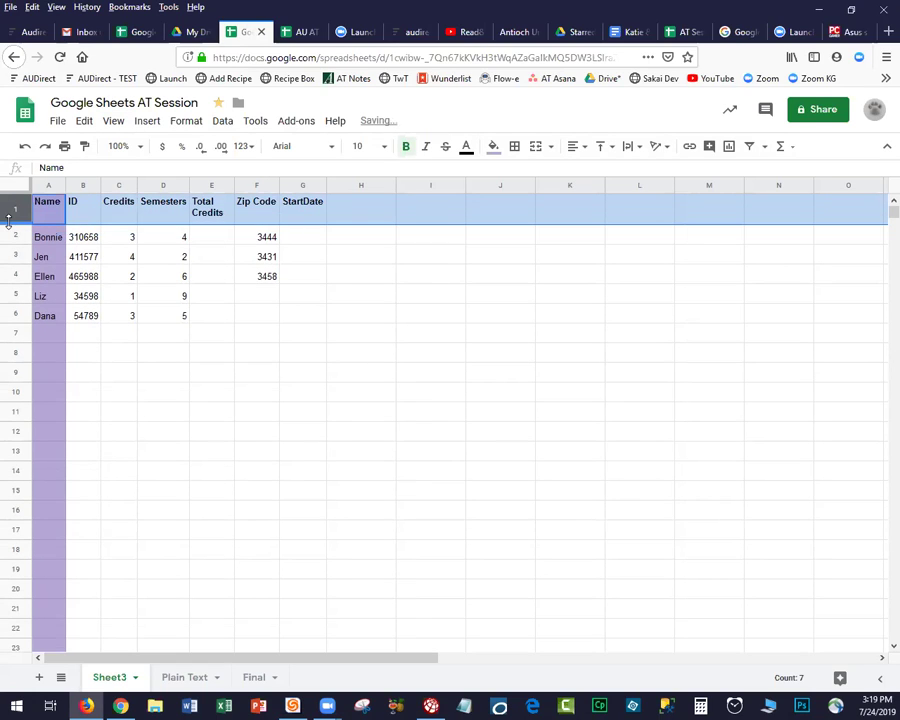
left_click(129, 290)
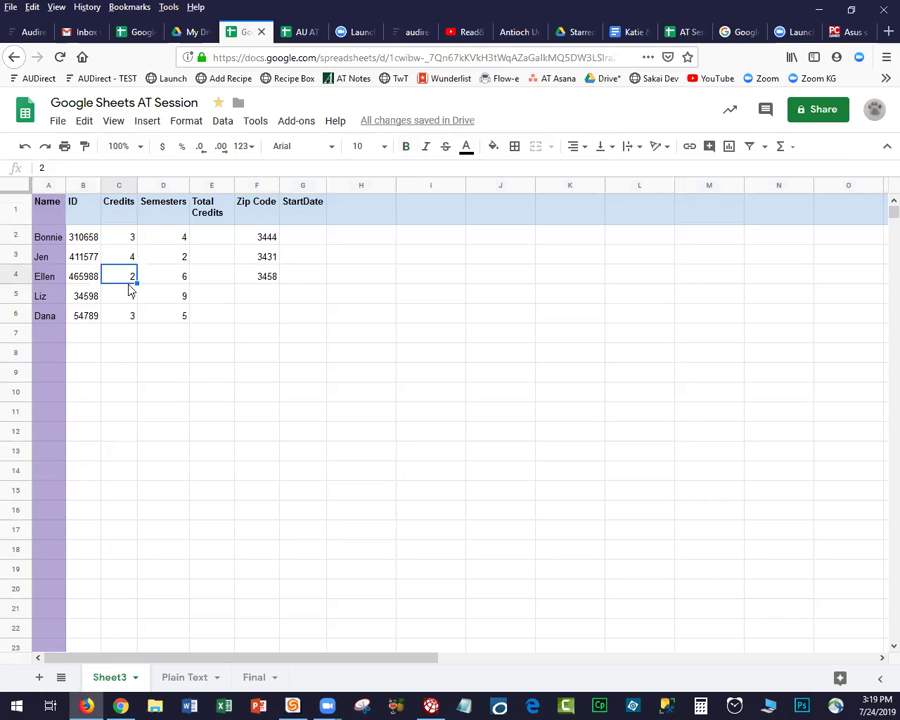
left_click(48, 186)
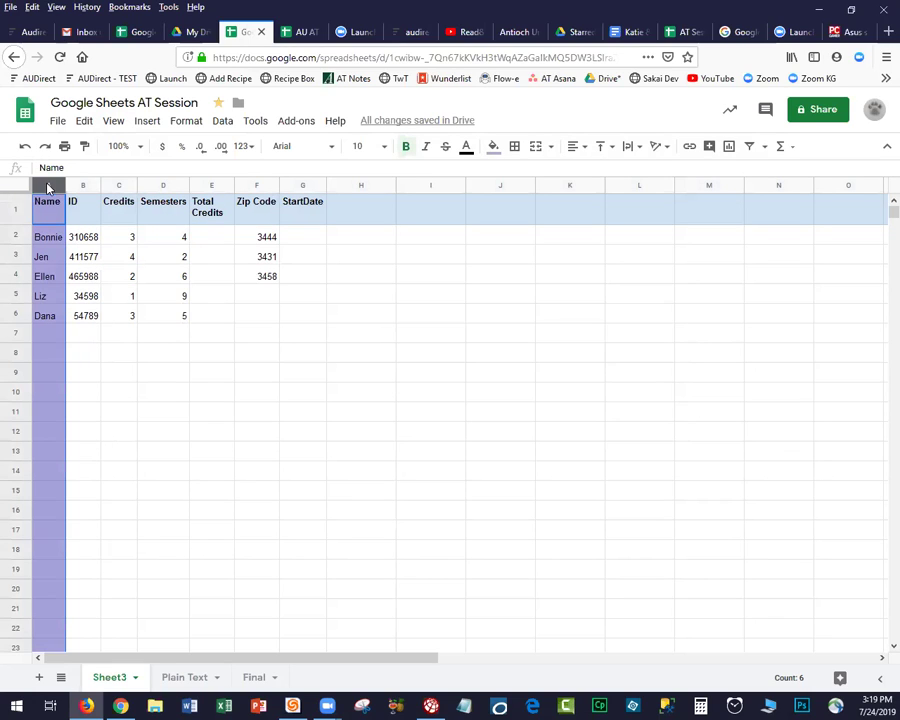
left_click_drag(65, 186, 101, 201)
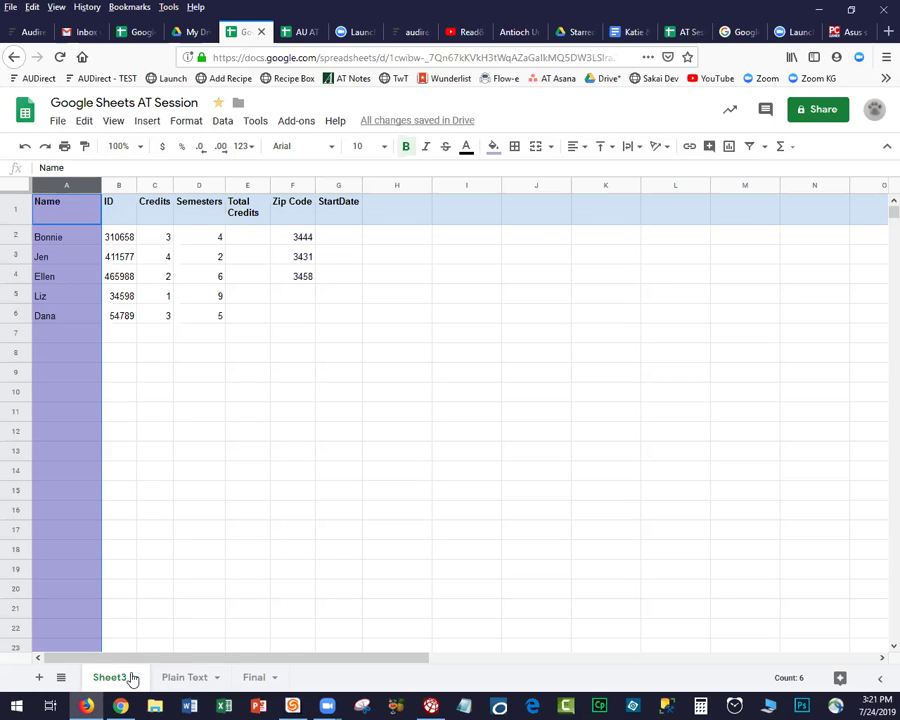
Add a blank Sheet4, move it to the end after Final, and return to Sheet3.
left_click(39, 678)
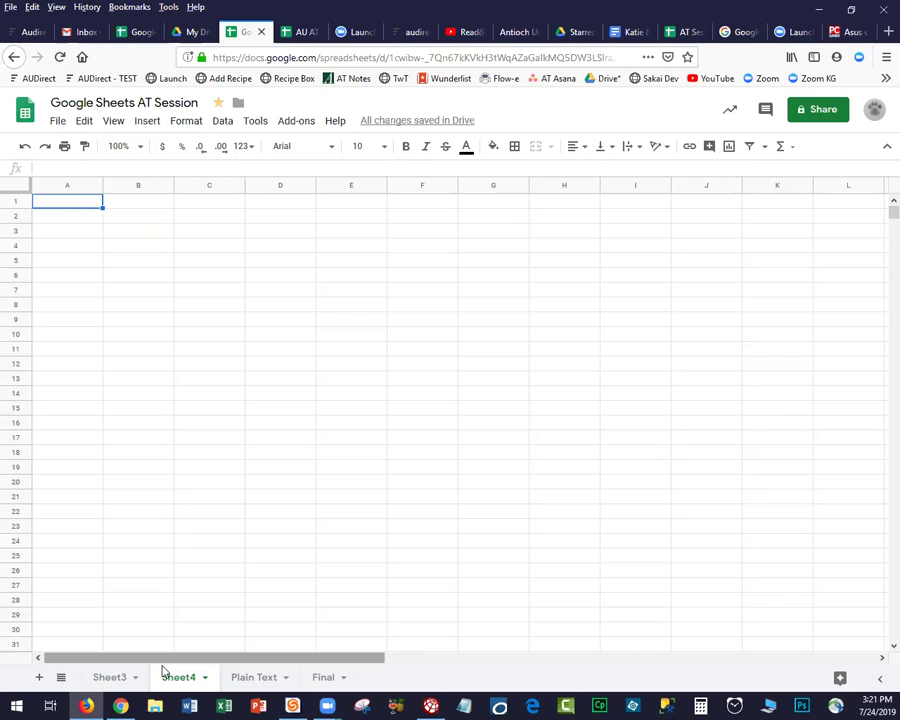
left_click_drag(170, 680, 348, 686)
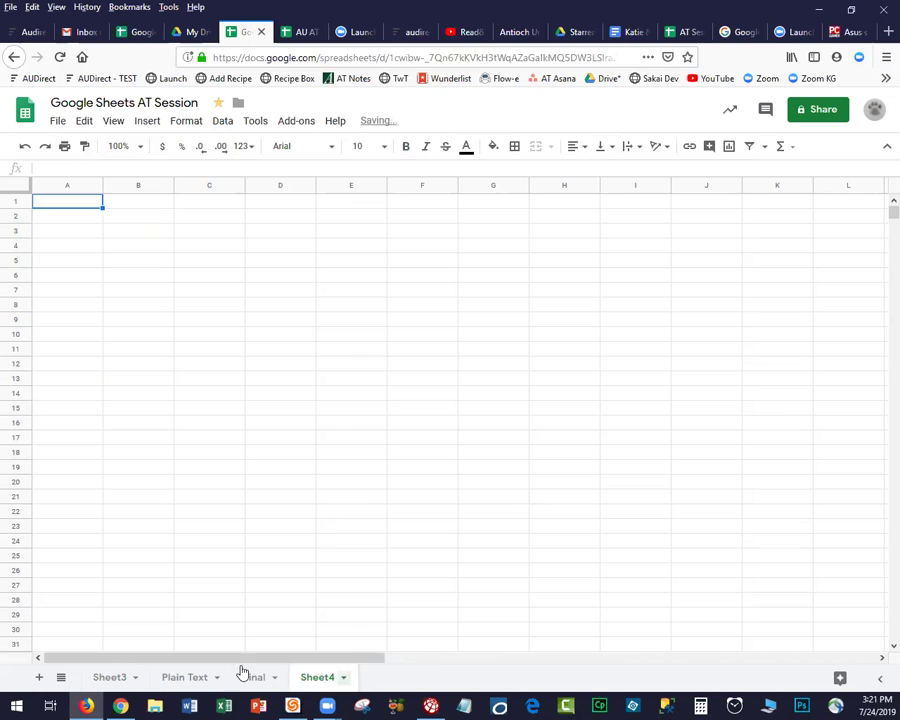
left_click(110, 678)
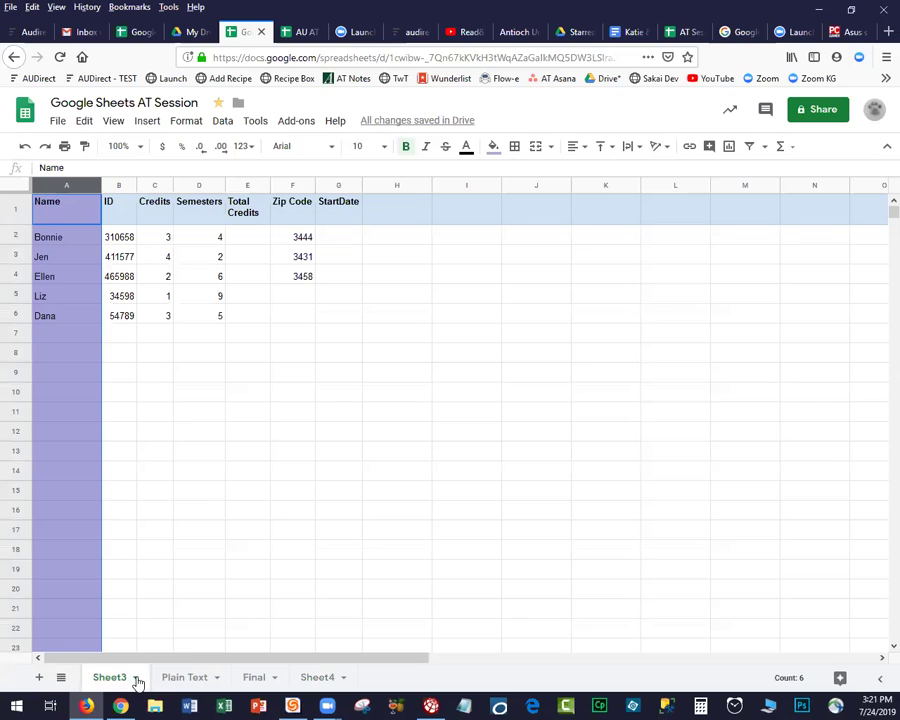
Rename the Sheet3 tab to 'Original'.
left_click(137, 679)
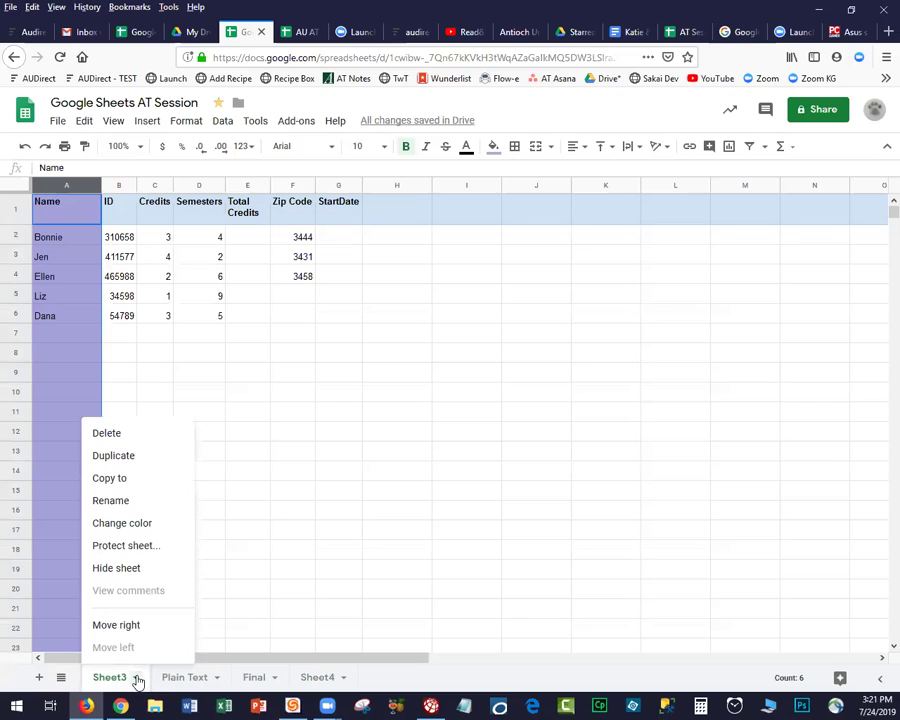
left_click(119, 502)
type("Or")
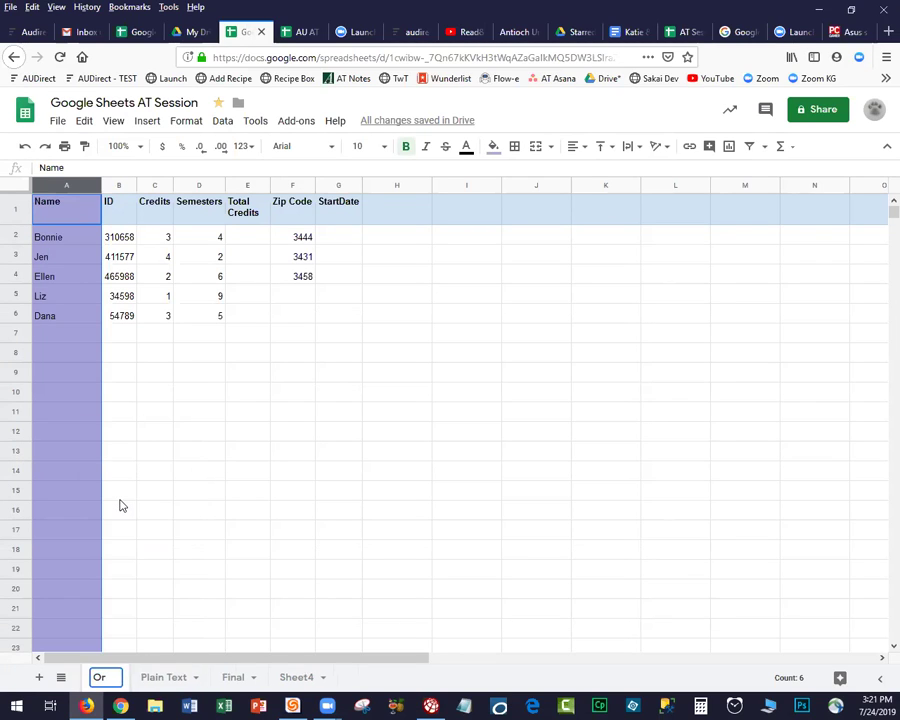
type("iginal")
key("Return")
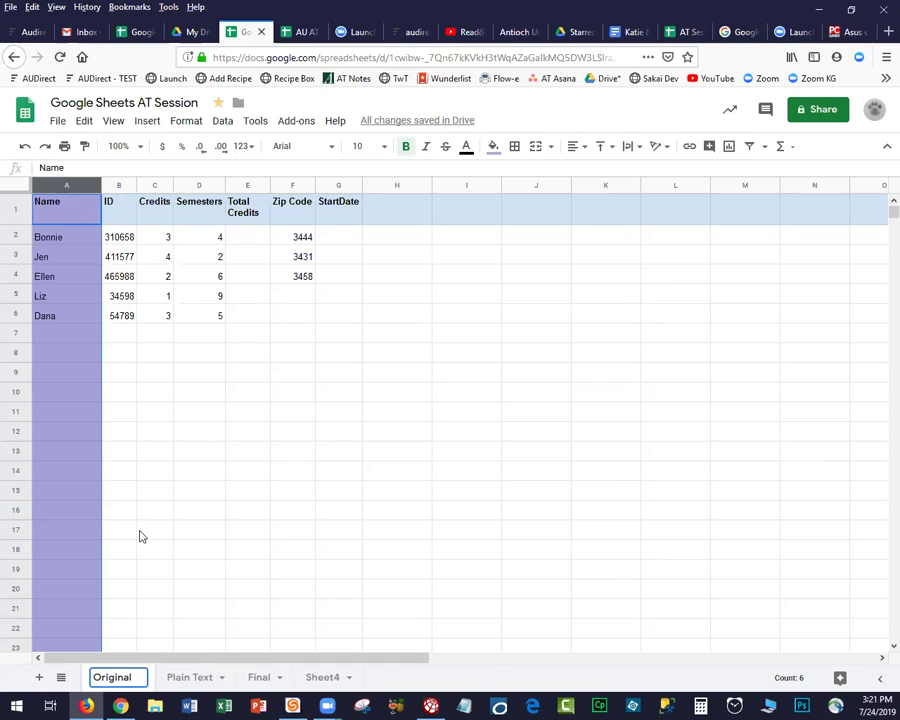
left_click(148, 538)
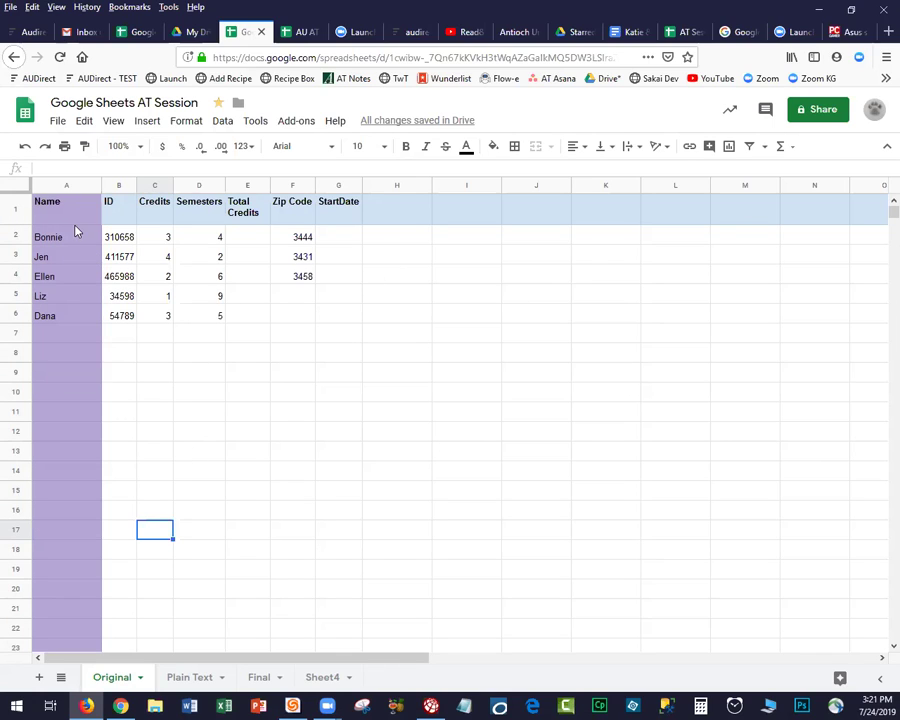
Put borders on every cell of the student table A1:G6.
left_click_drag(42, 206, 362, 321)
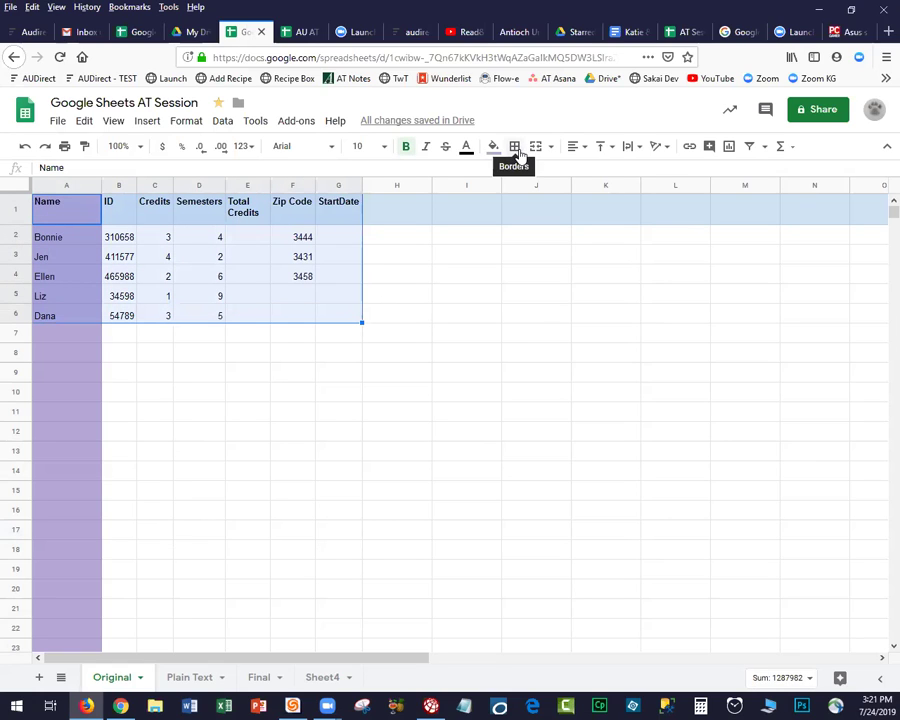
left_click(516, 149)
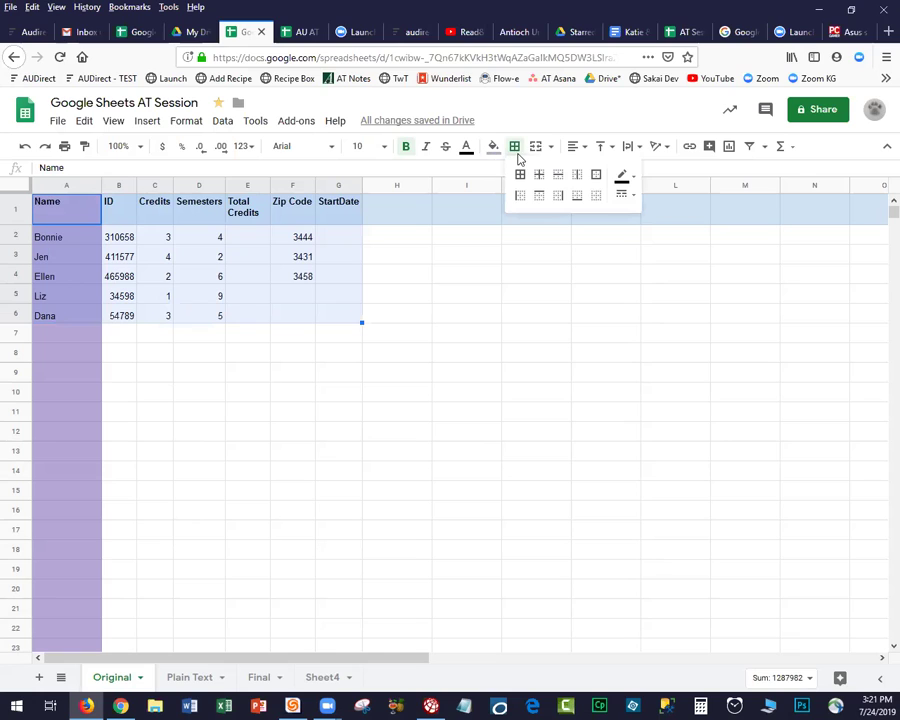
left_click(521, 176)
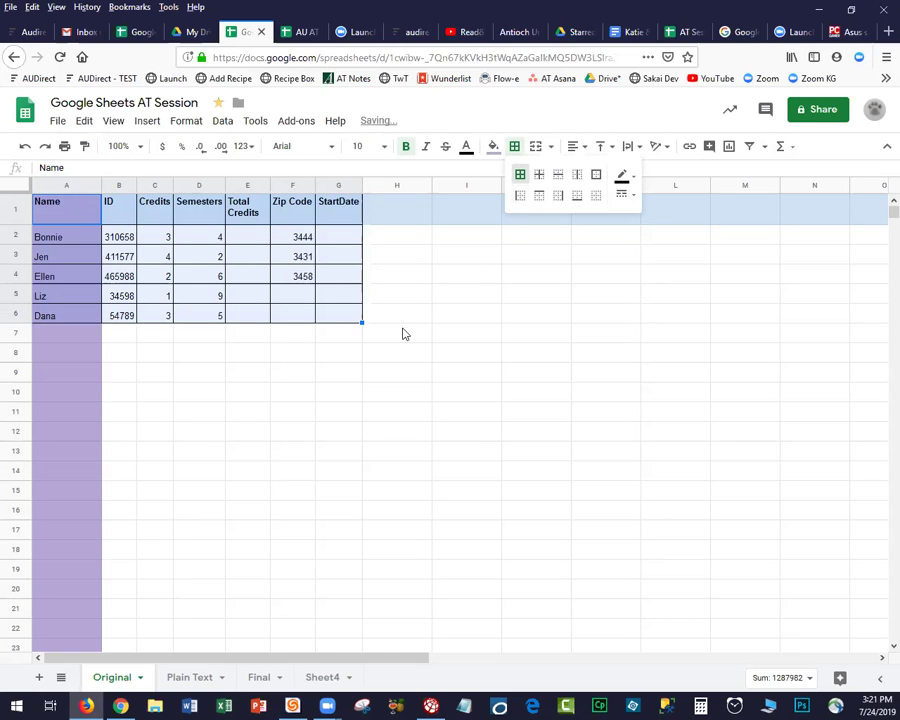
left_click(400, 338)
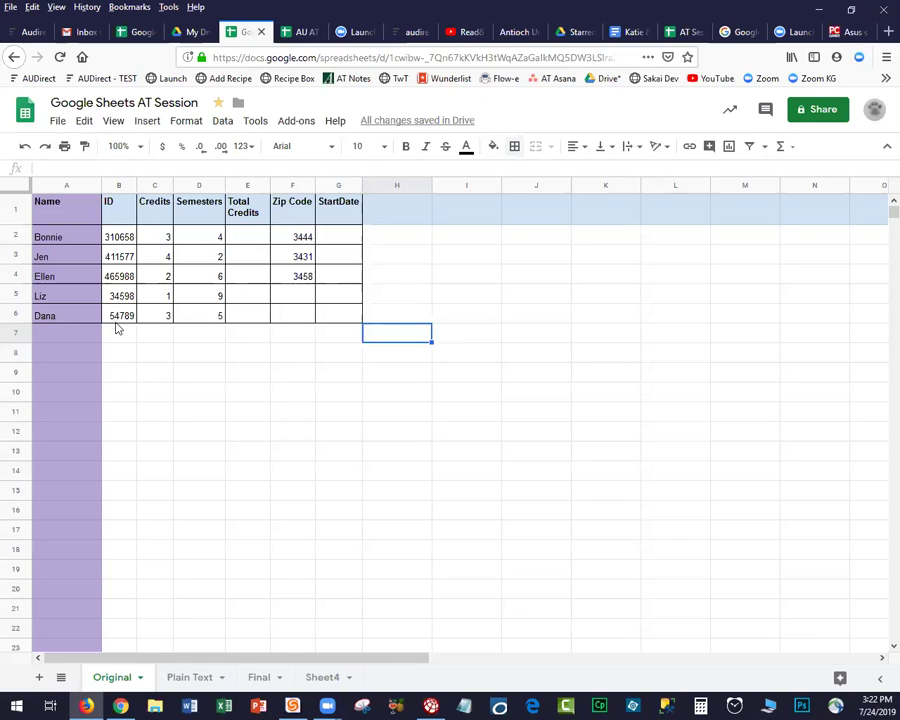
left_click(336, 240)
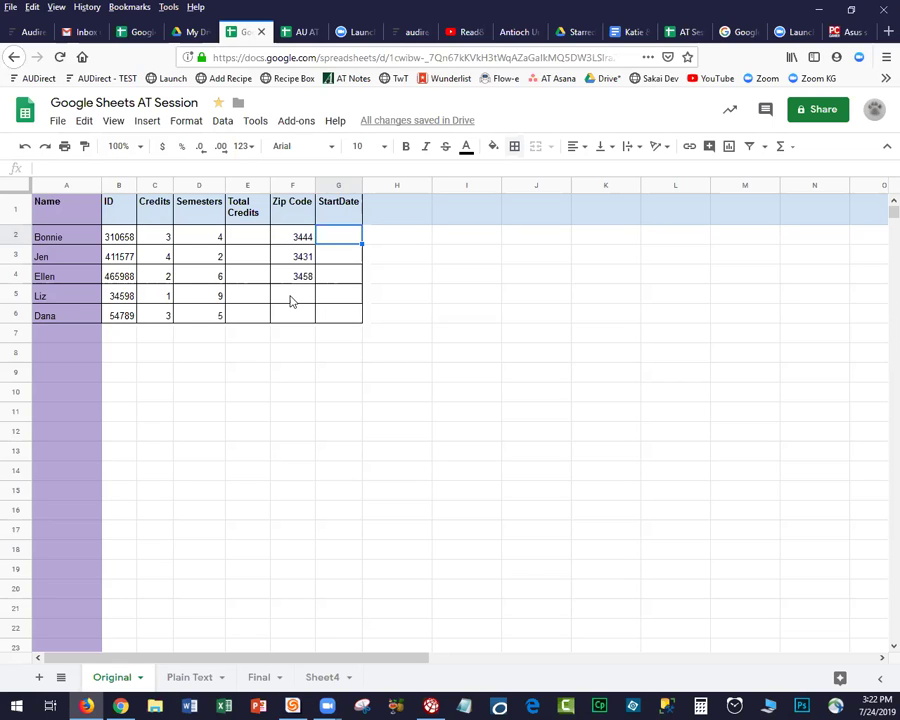
Format the Zip Code column F as plain text.
left_click(292, 186)
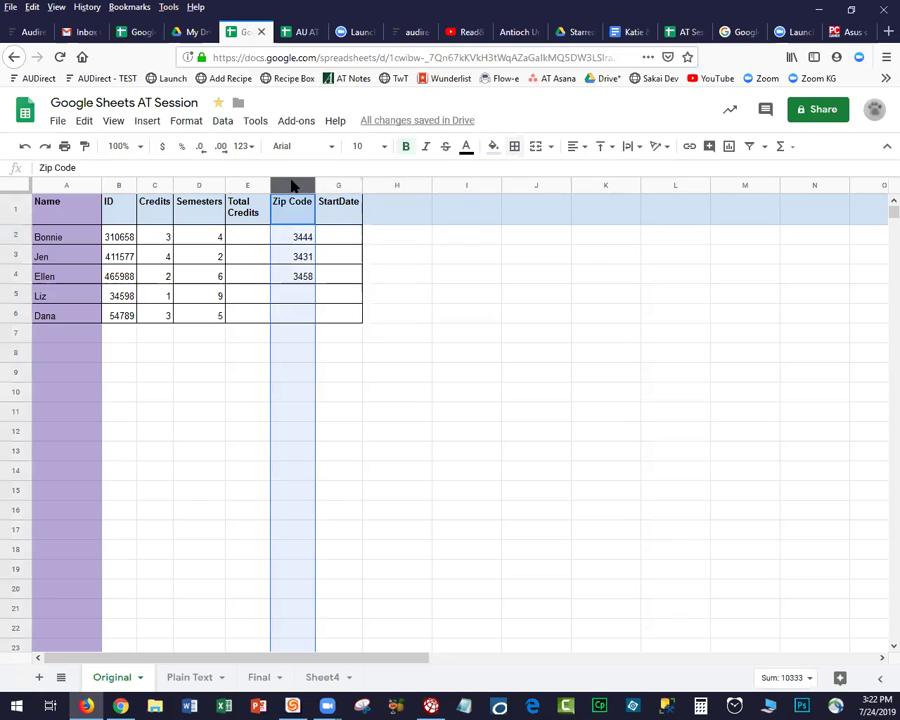
left_click(185, 123)
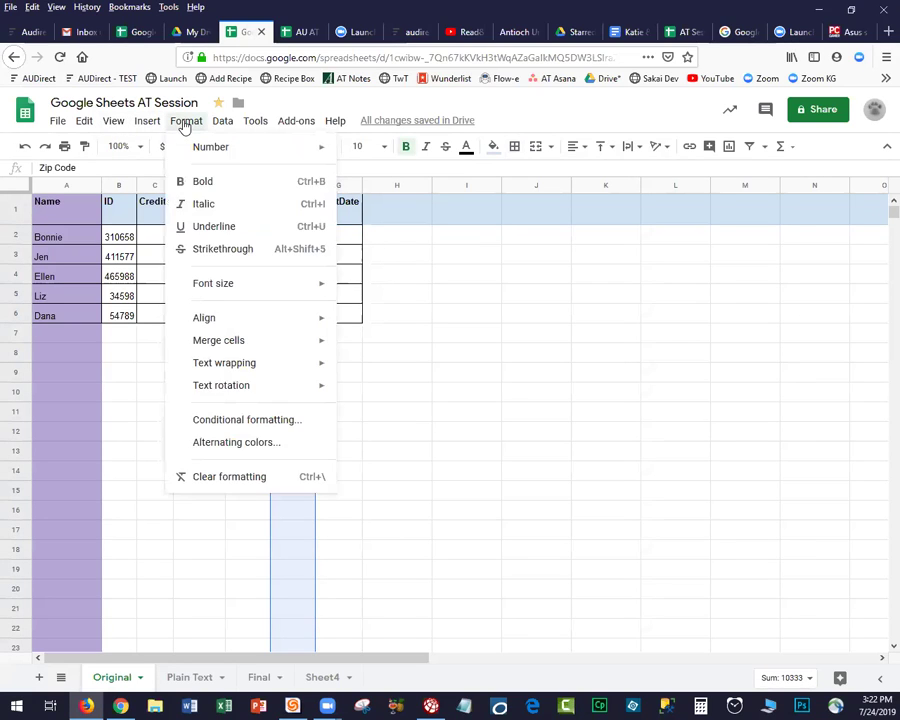
mouse_move(202, 153)
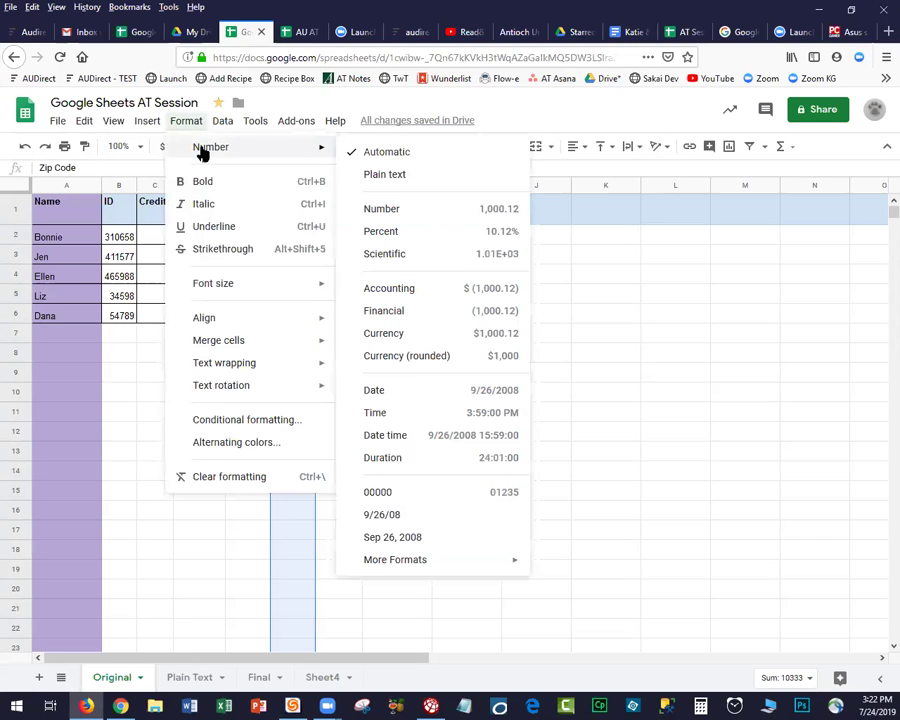
left_click(399, 176)
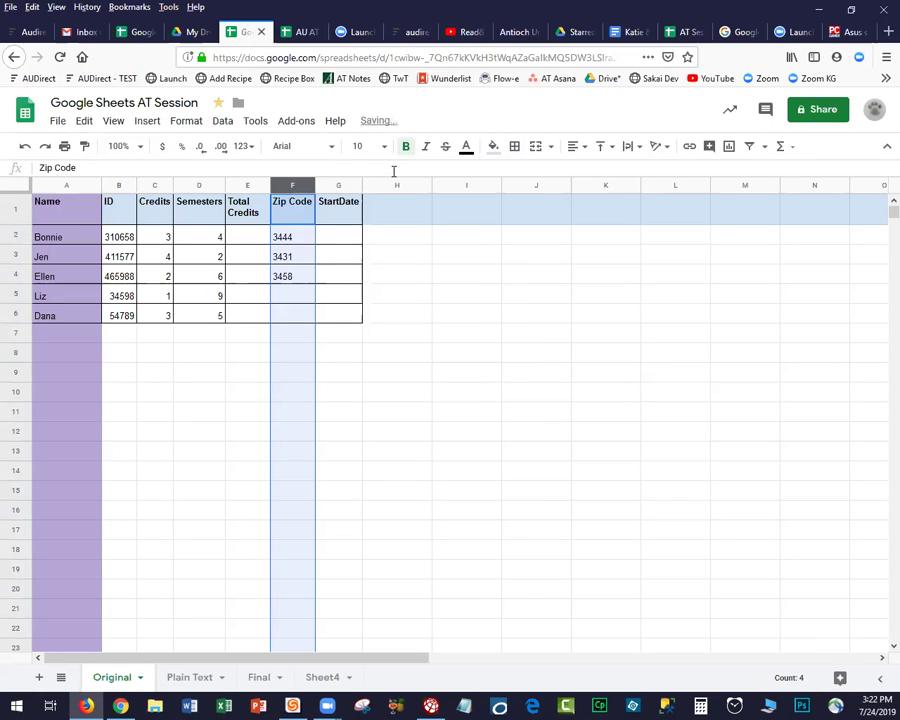
Enter zip codes 03444 in F5 and 03458 in F6.
left_click(281, 300)
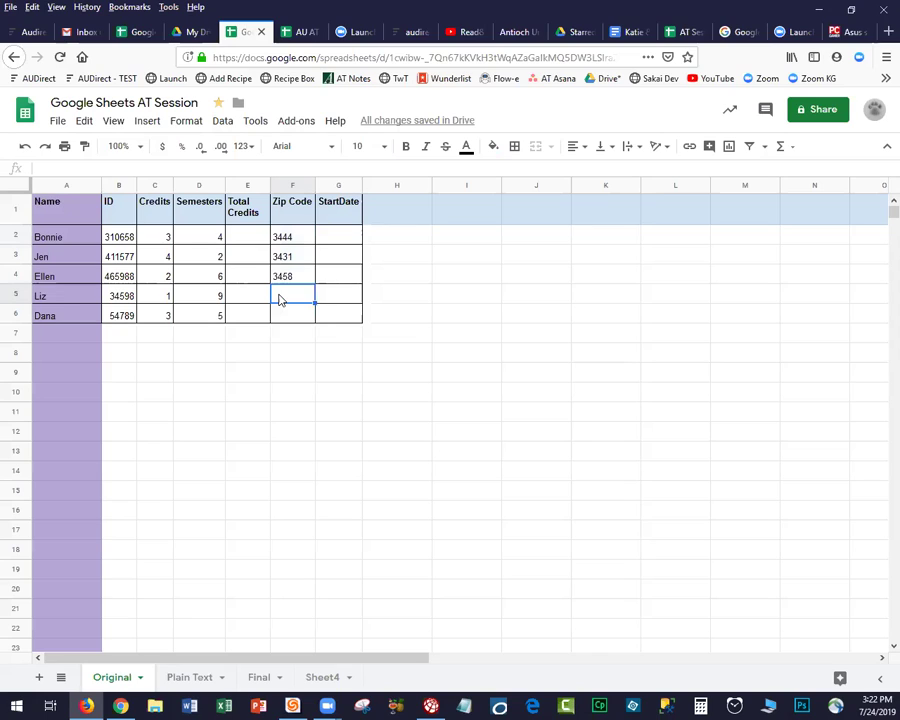
type("03444")
key("Return")
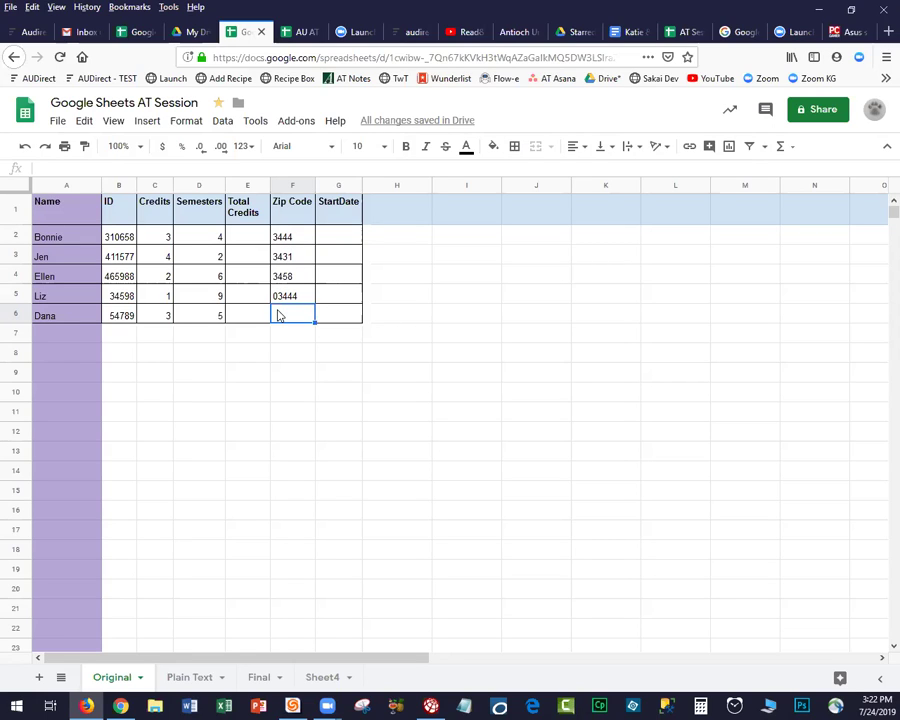
type("03458")
key("Return")
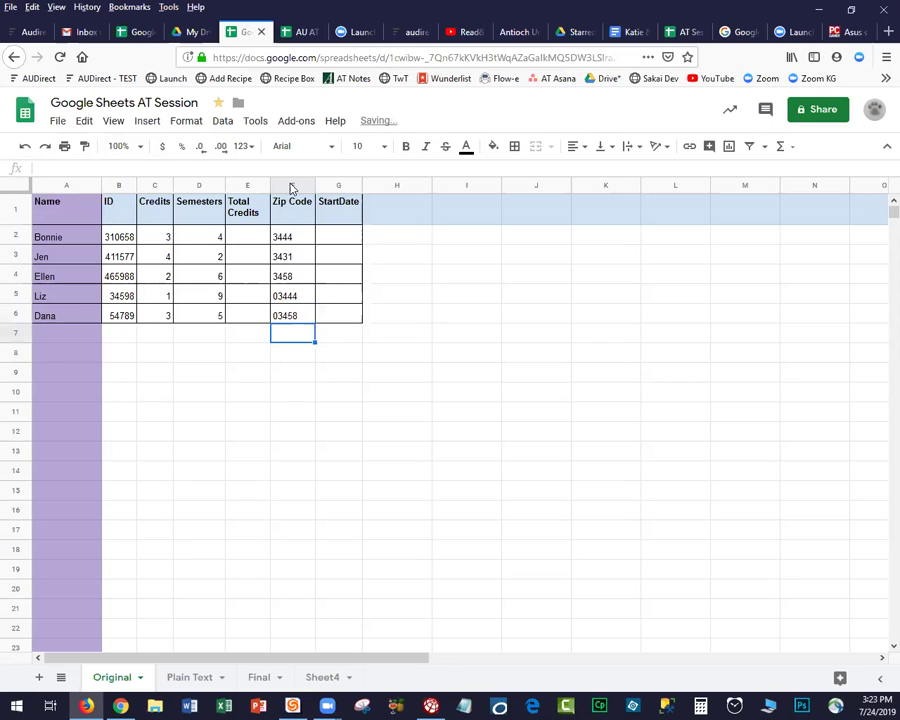
left_click(291, 187)
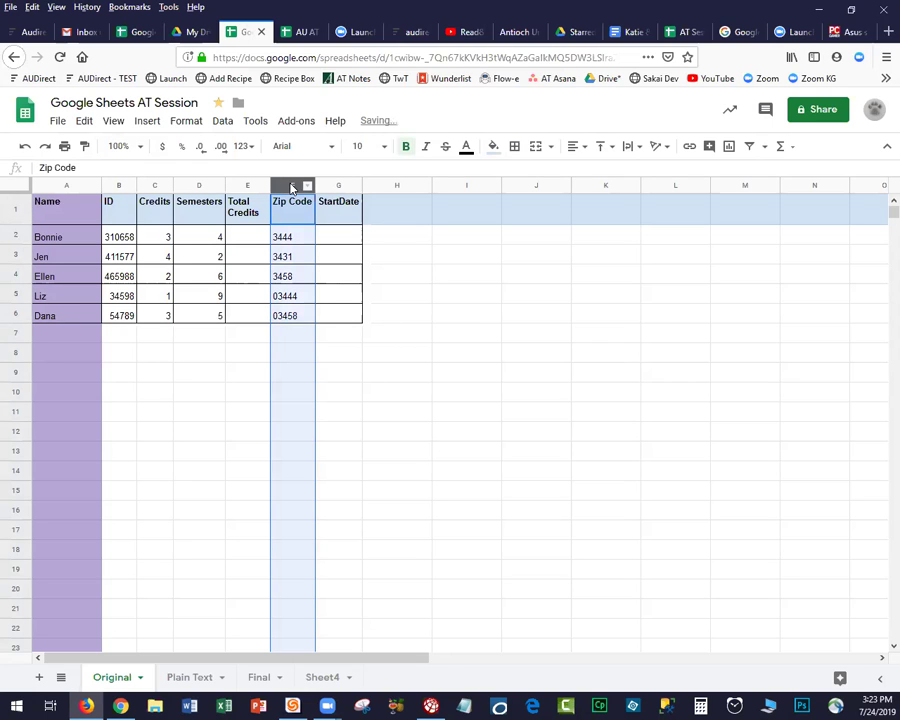
Apply the custom number format 00000 to the Zip Code column.
left_click(186, 124)
mouse_move(267, 148)
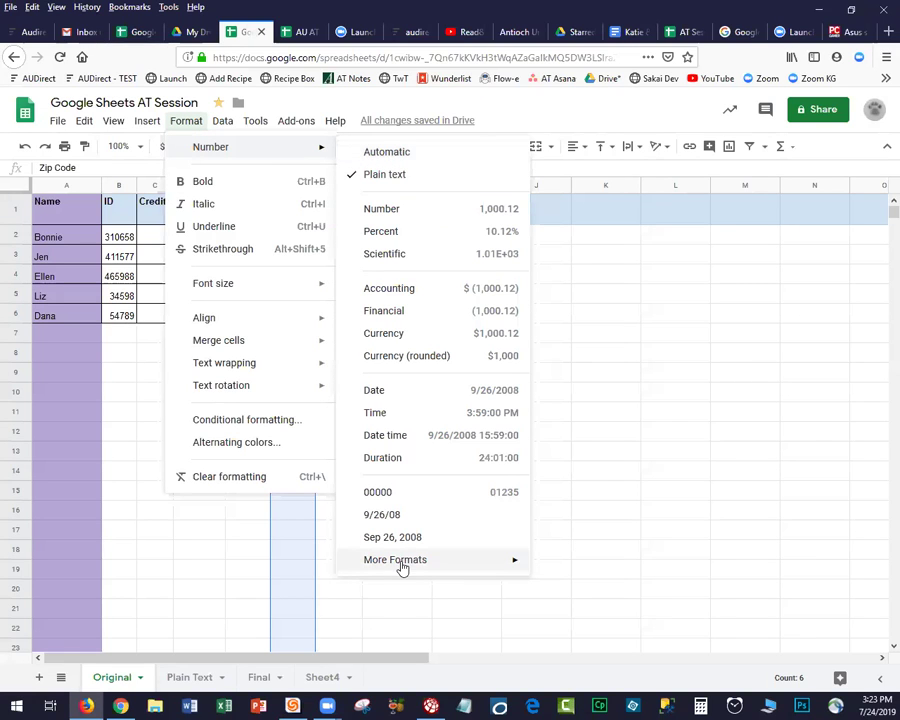
mouse_move(402, 566)
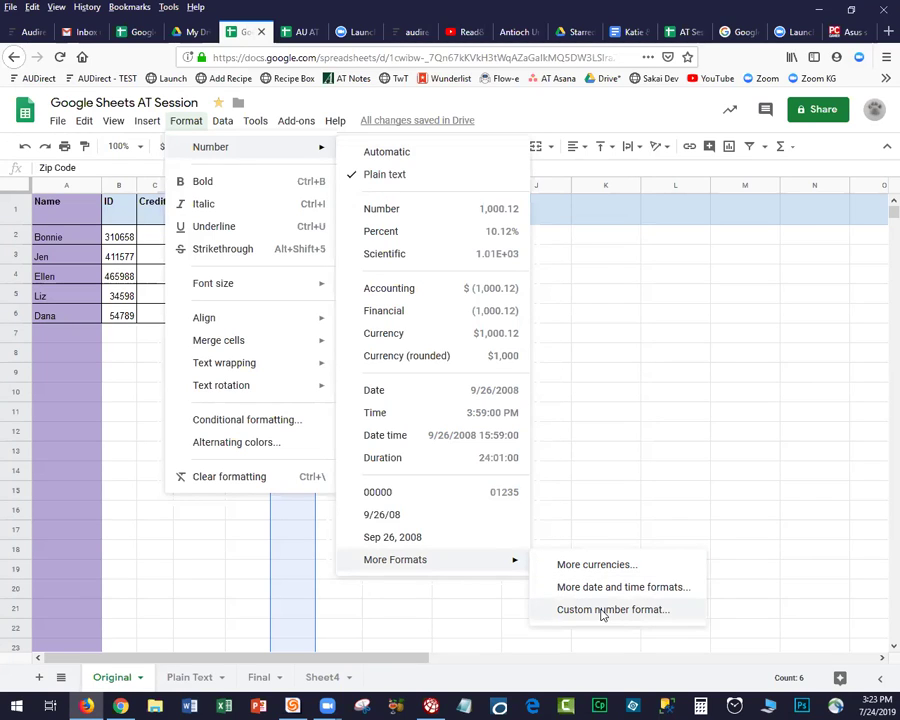
left_click(603, 612)
left_click(411, 248)
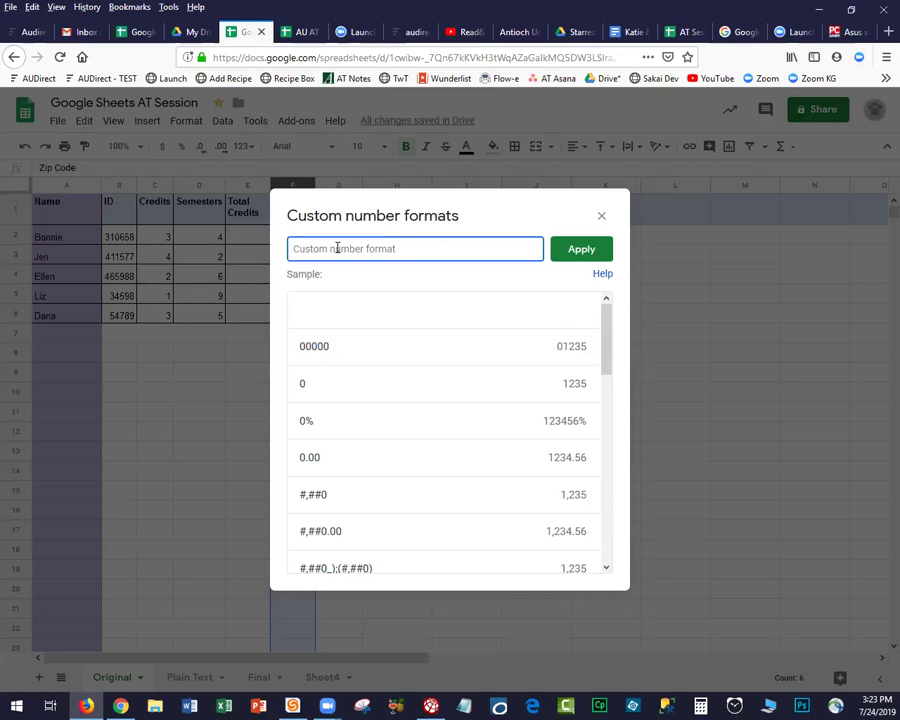
type("0")
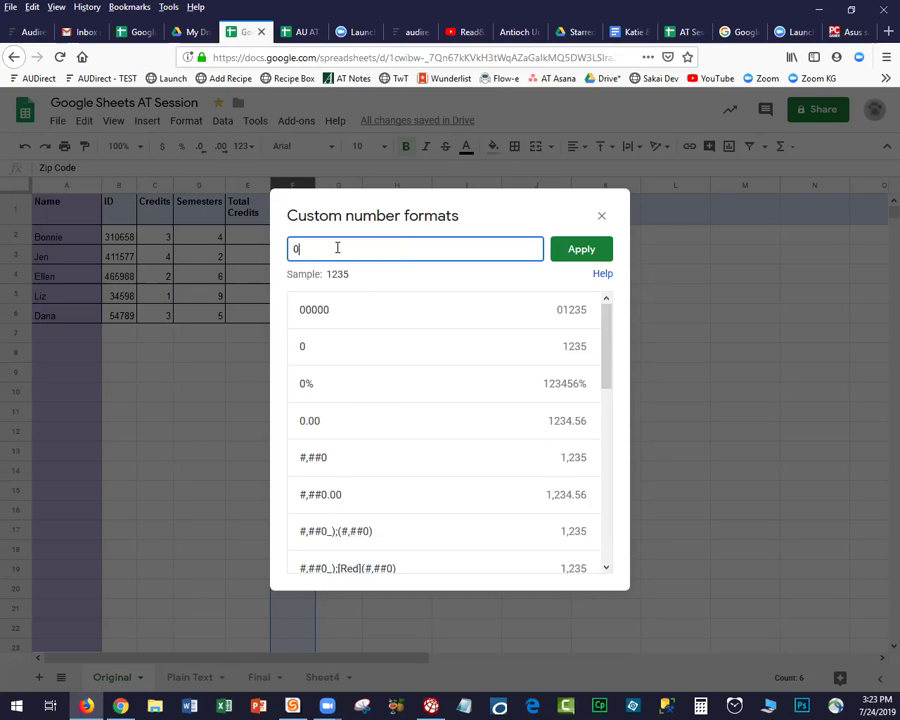
type("0000")
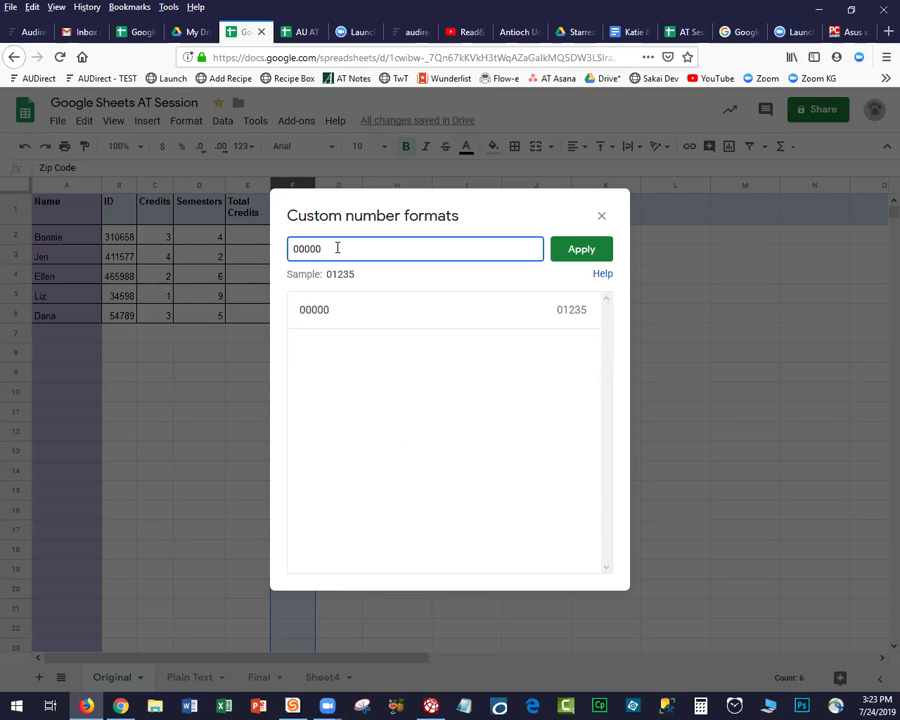
left_click(581, 250)
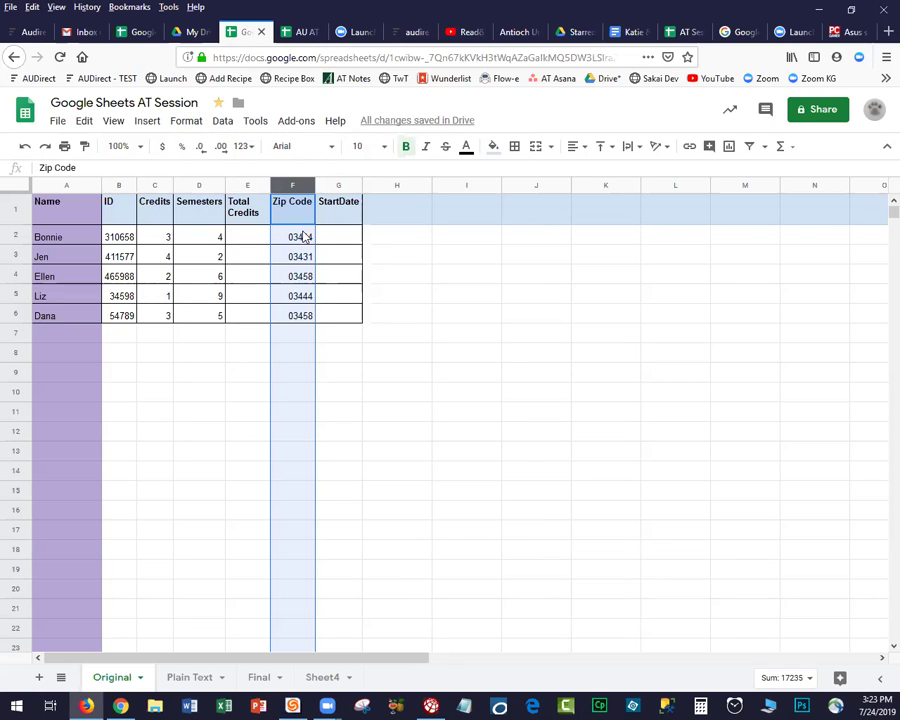
Apply the 00000 custom number format to the ID column.
right_click(118, 187)
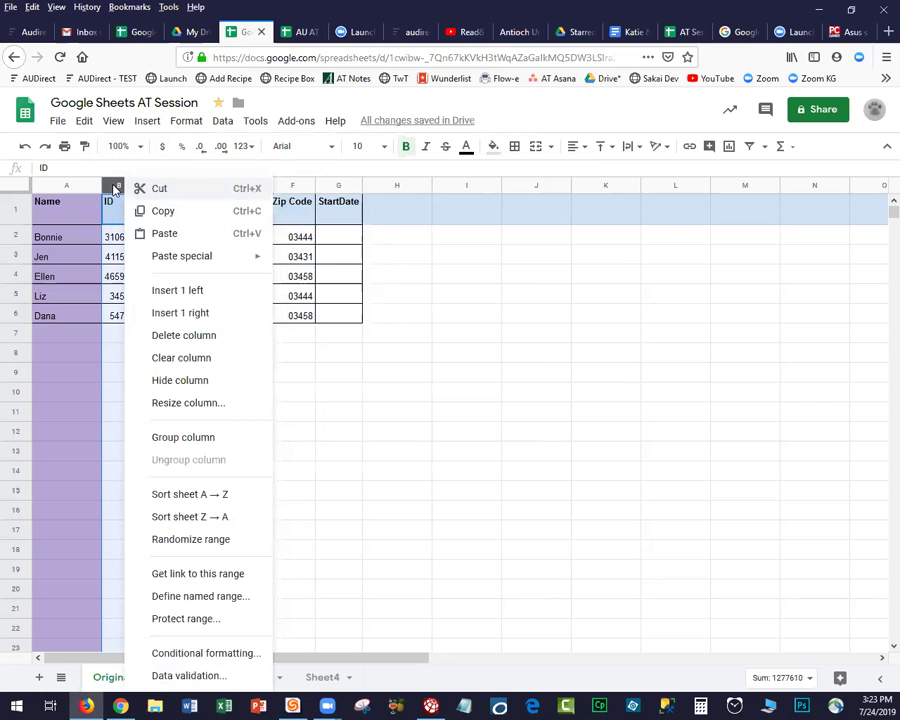
left_click(114, 188)
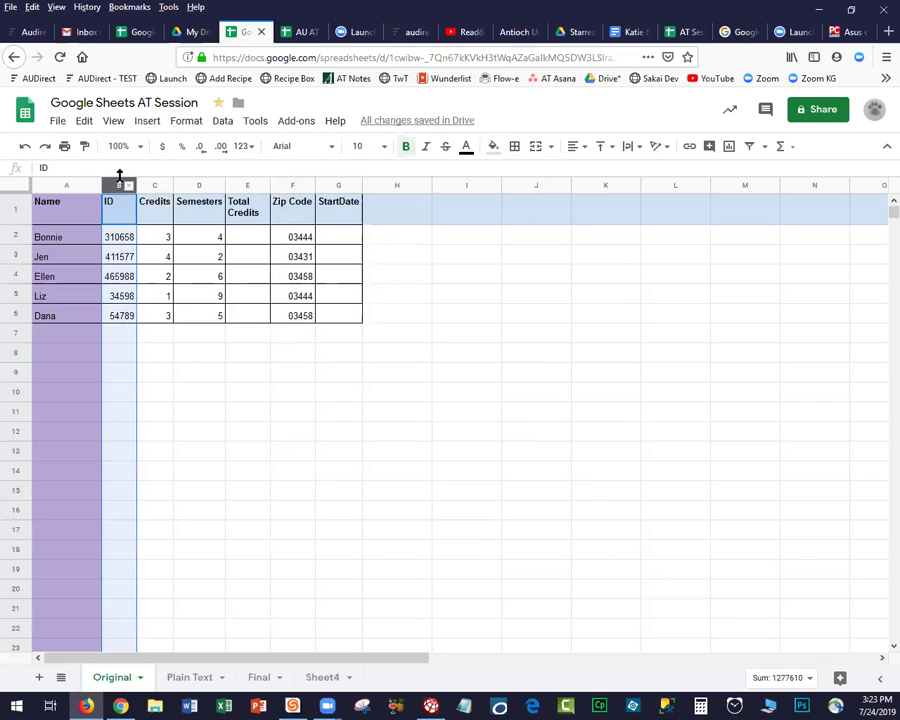
left_click(186, 121)
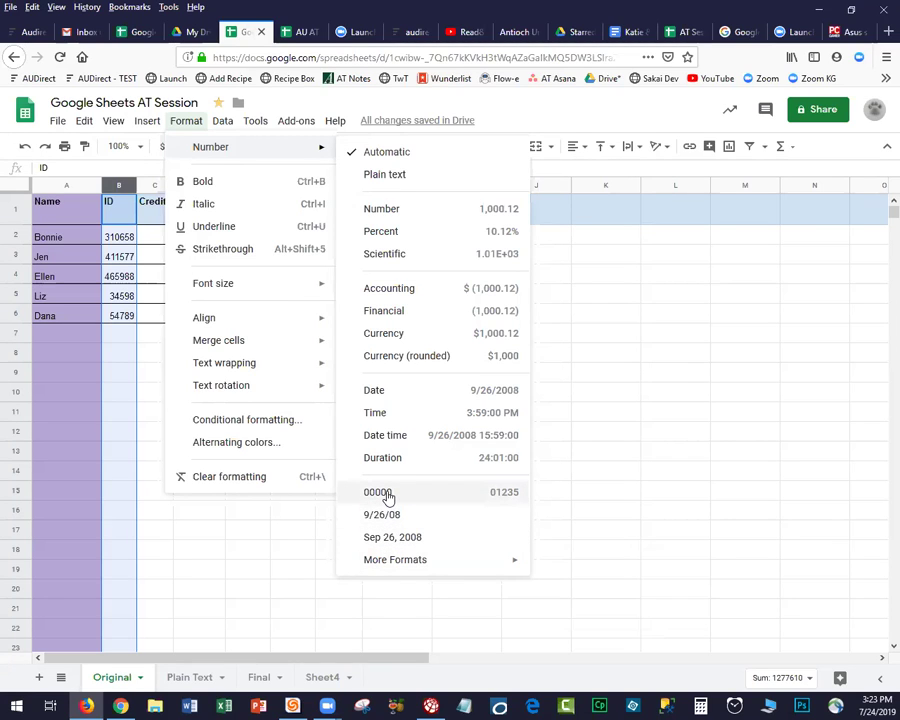
mouse_move(476, 564)
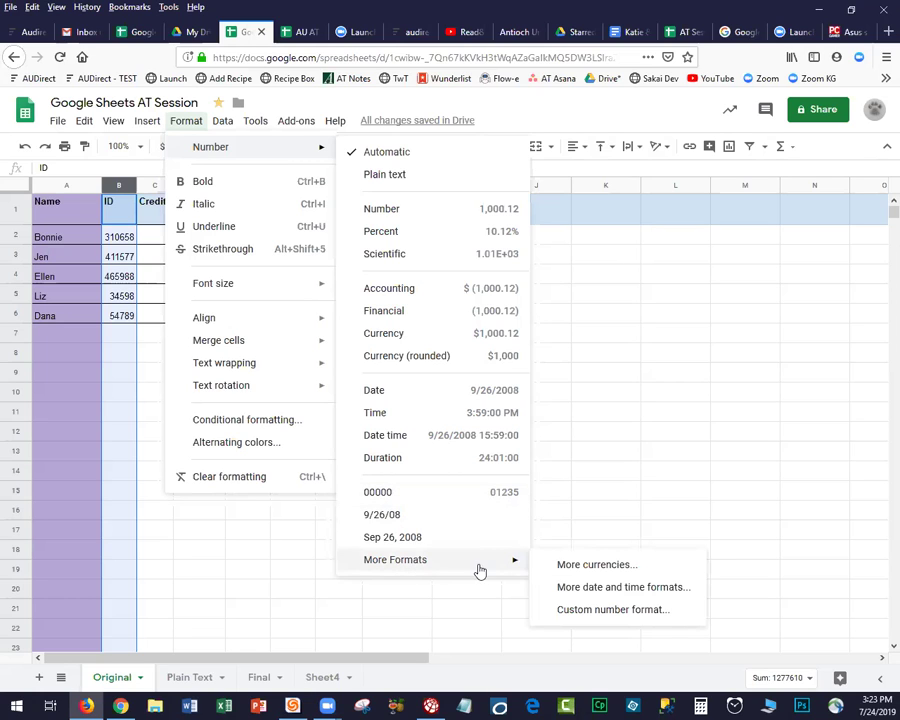
left_click(585, 611)
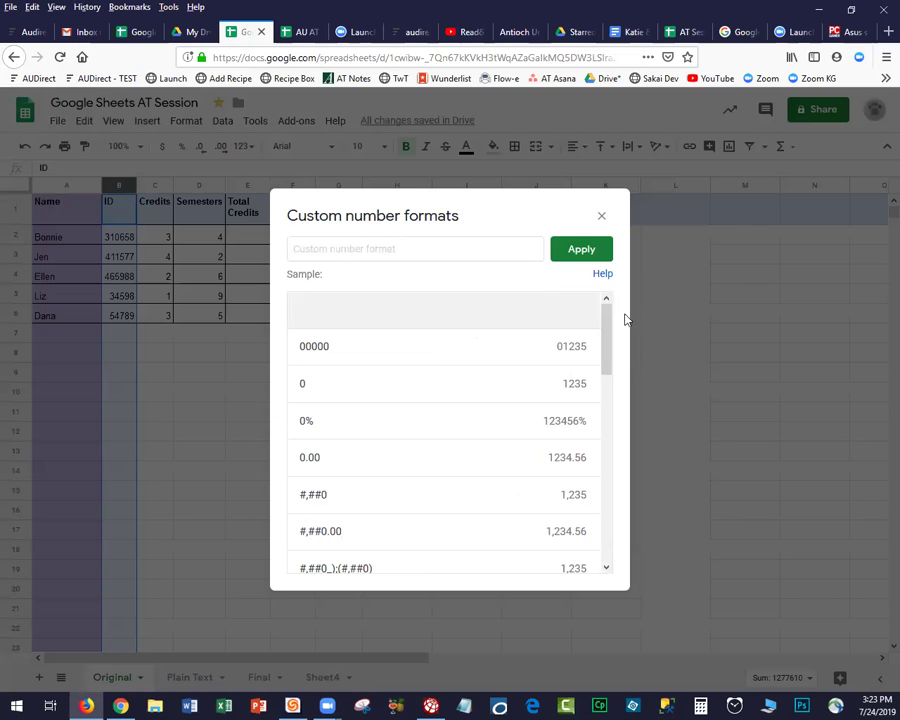
mouse_move(610, 355)
left_mouse_down()
mouse_move(606, 374)
mouse_move(604, 352)
left_mouse_up()
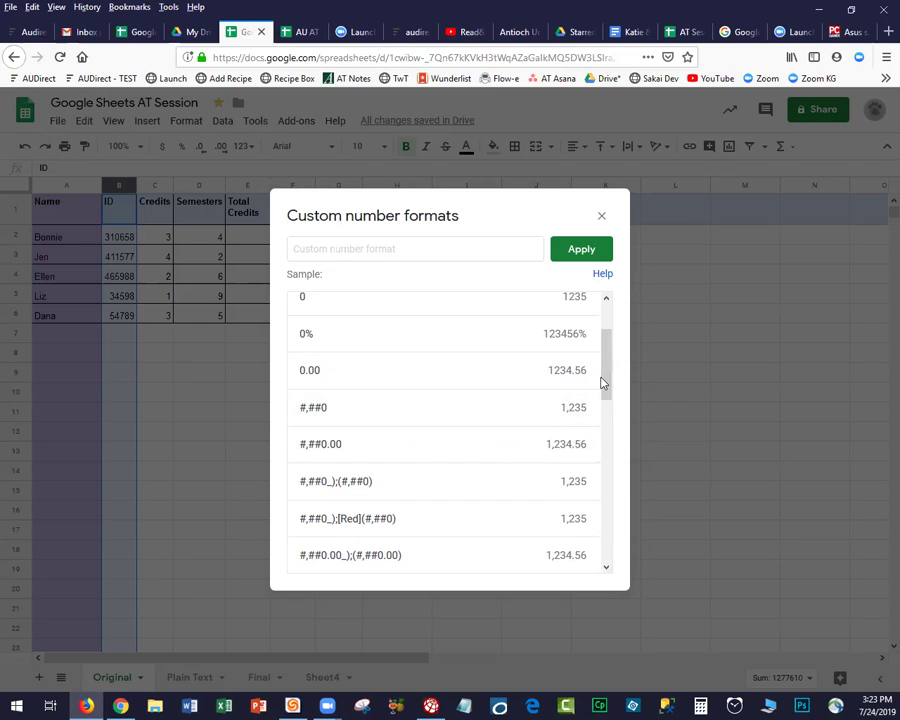
left_click_drag(602, 383, 603, 327)
left_click(396, 356)
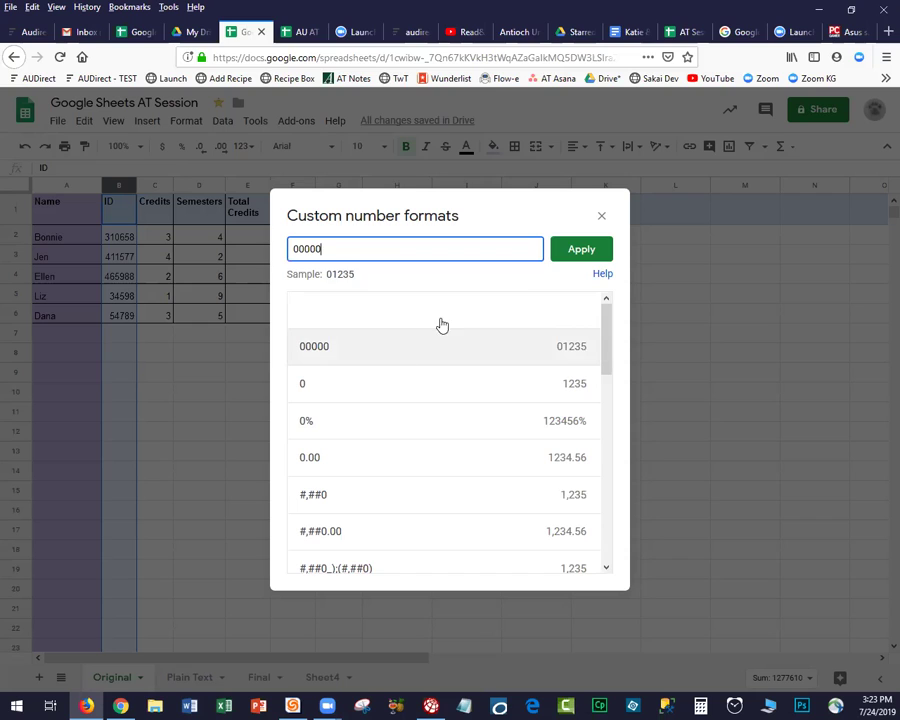
left_click(579, 255)
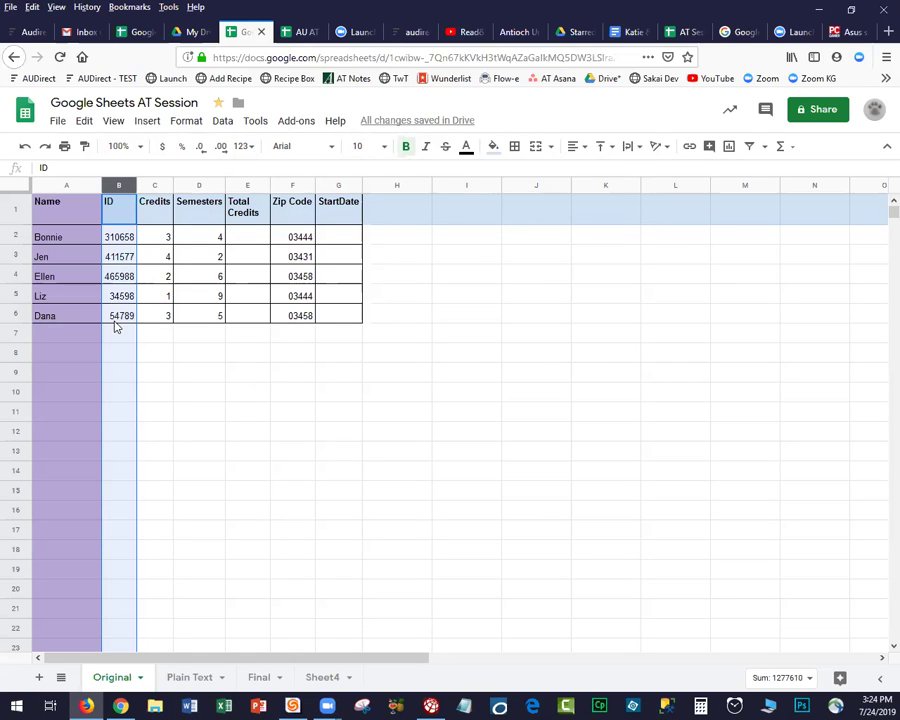
Change the ID column's custom format to seven zero-padded digits, 0000000.
left_click(185, 124)
mouse_move(203, 148)
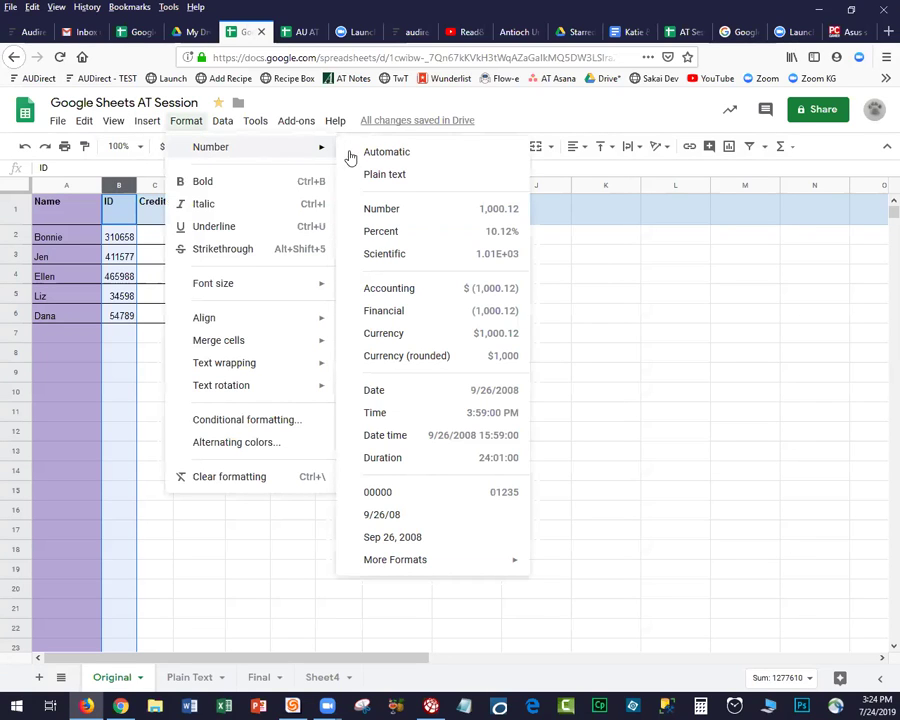
mouse_move(493, 575)
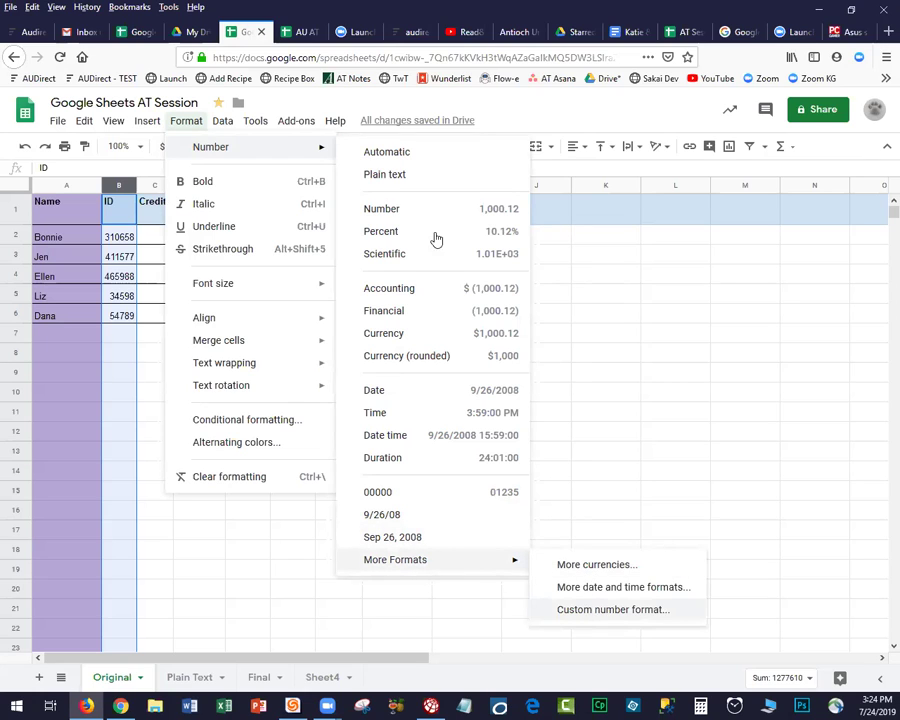
left_click(613, 609)
type("000000")
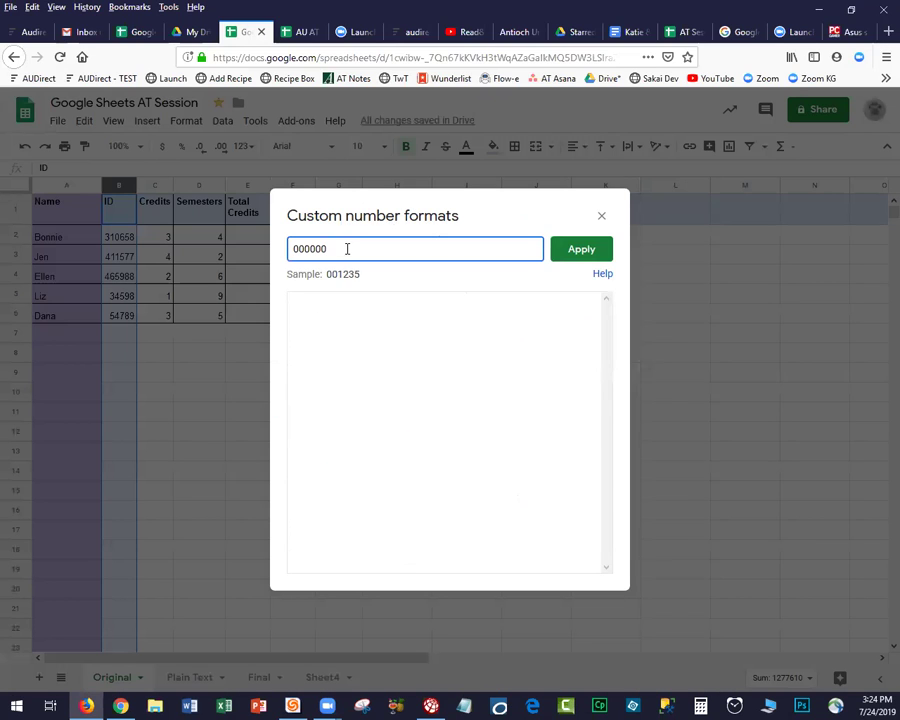
left_click(581, 252)
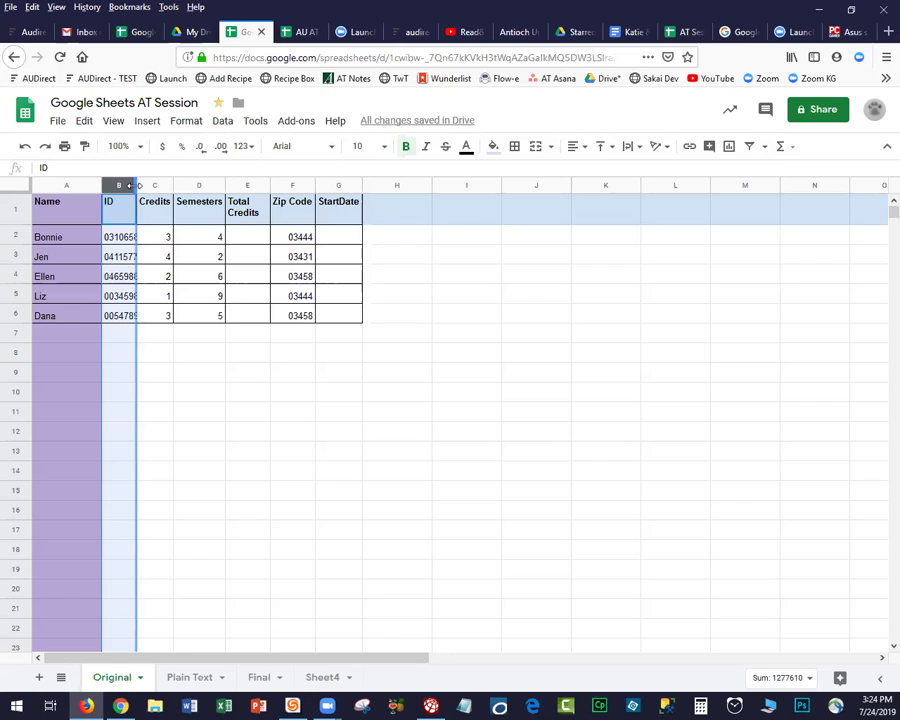
Widen the ID column so the full IDs fit.
double_click(138, 185)
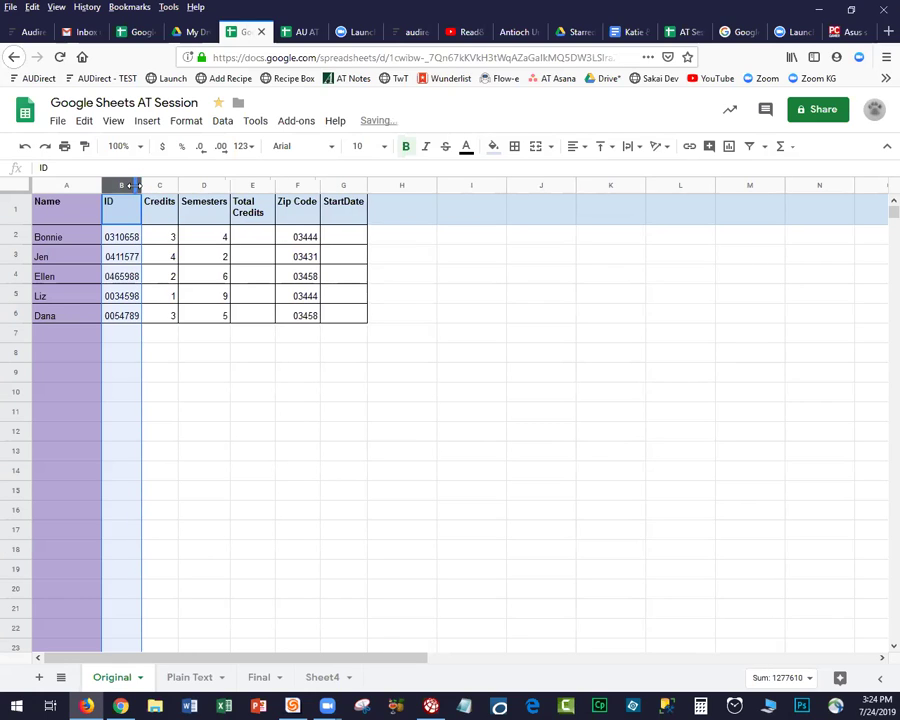
left_click(191, 381)
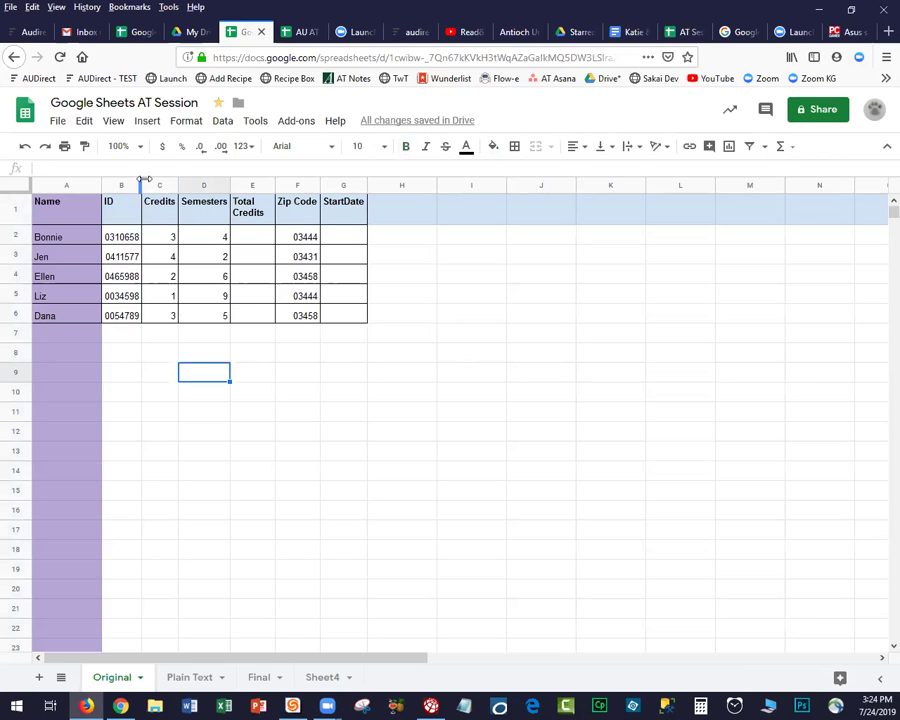
left_click_drag(165, 190, 167, 186)
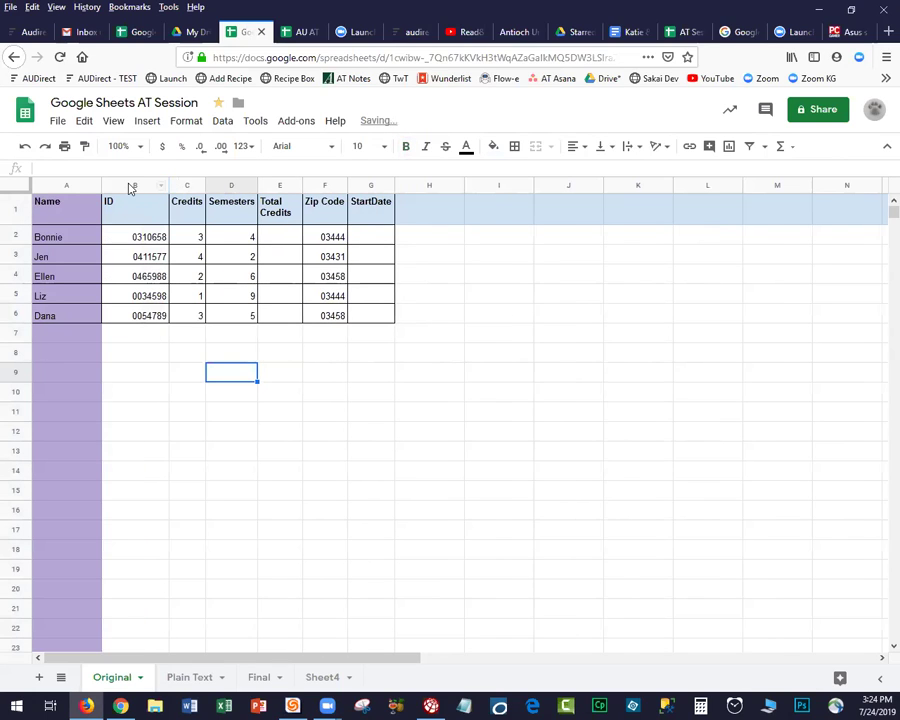
Center-align the contents of the ID column.
left_click(132, 188)
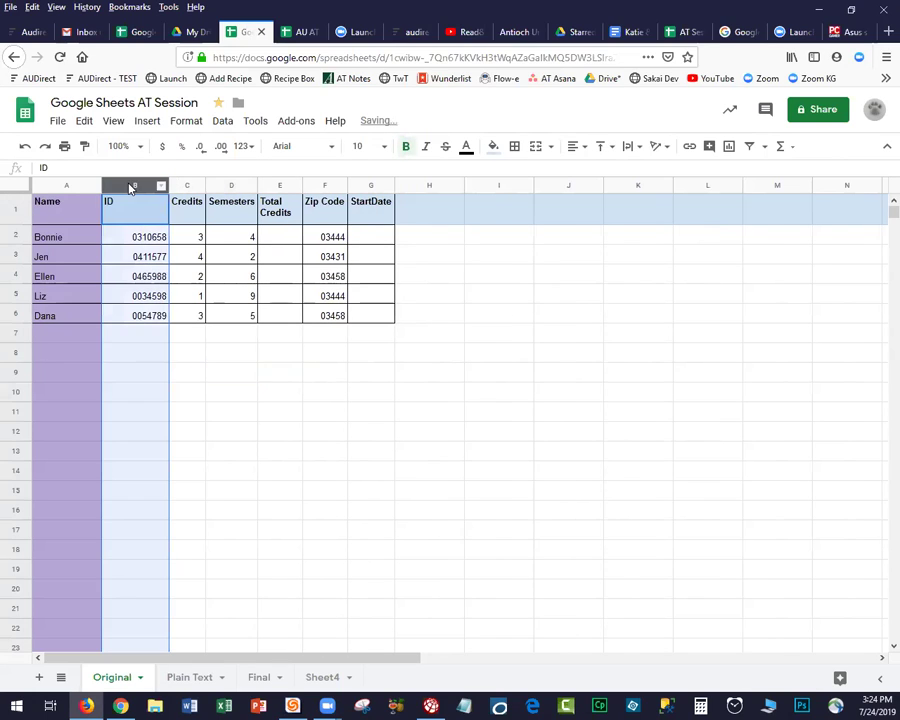
left_click(576, 148)
left_click(593, 172)
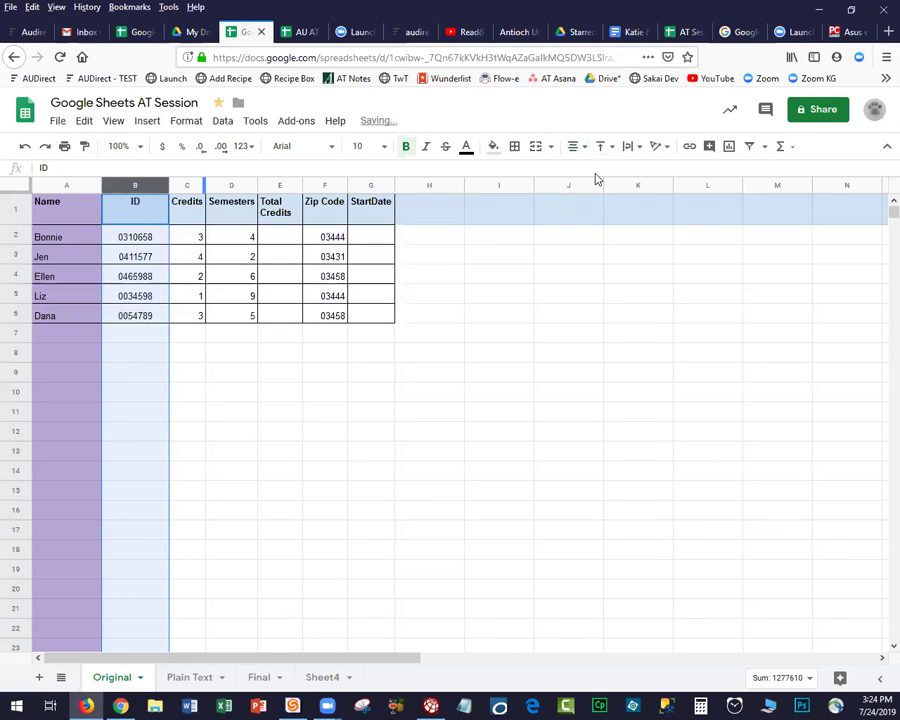
left_click(239, 398)
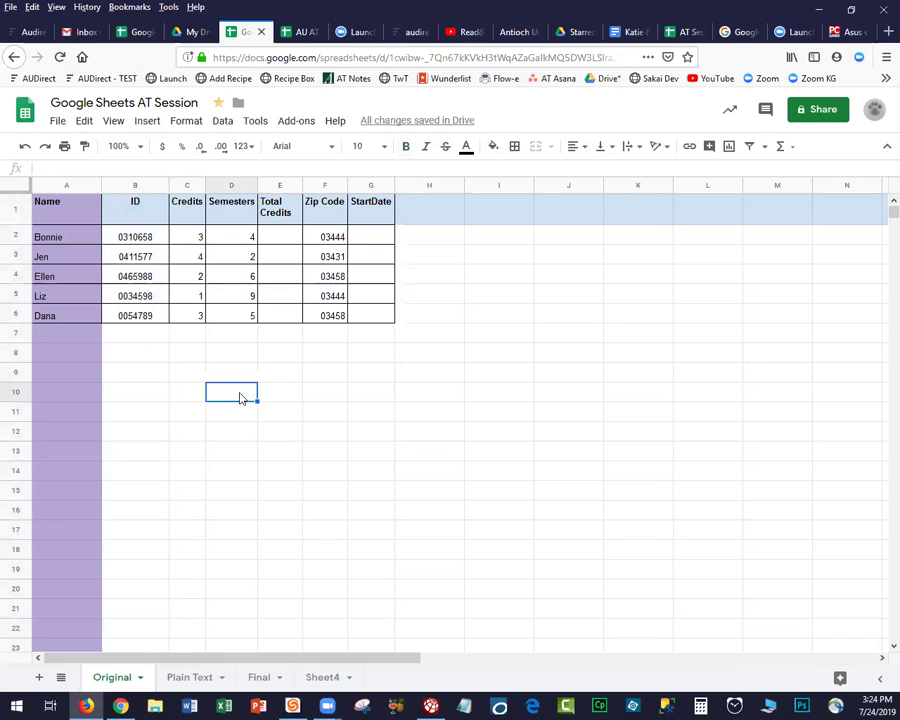
left_click(363, 237)
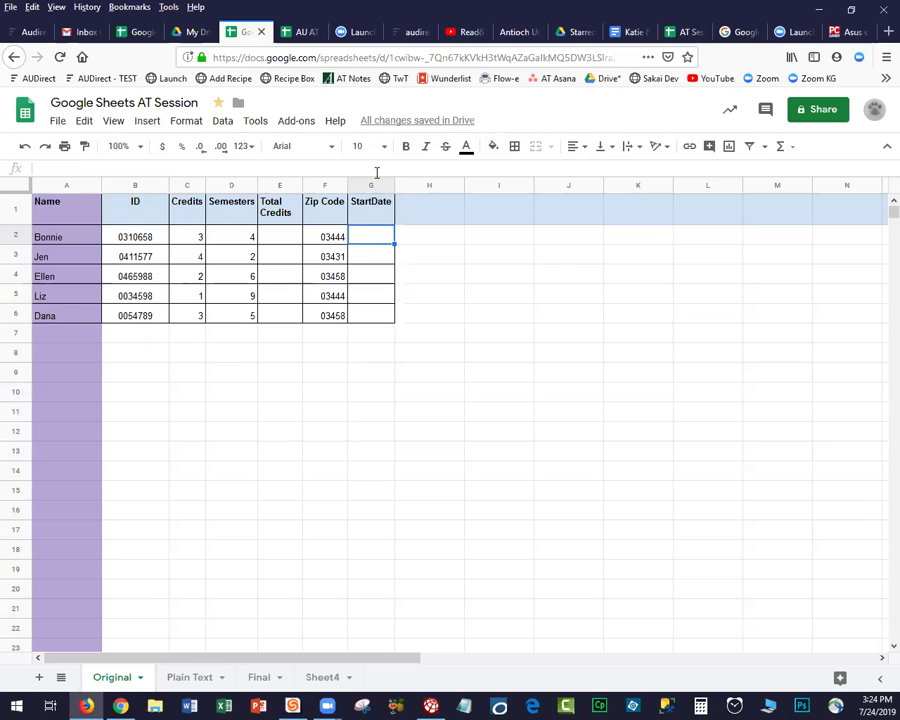
Add the heading 'EndDate' in H1 beside StartDate.
left_click(372, 188)
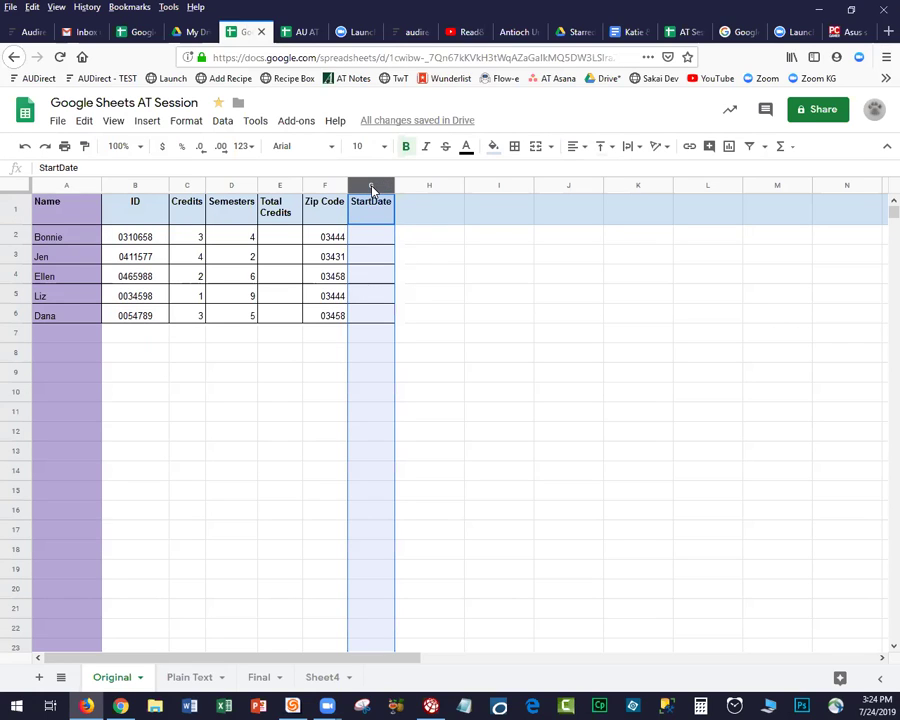
left_click(434, 210)
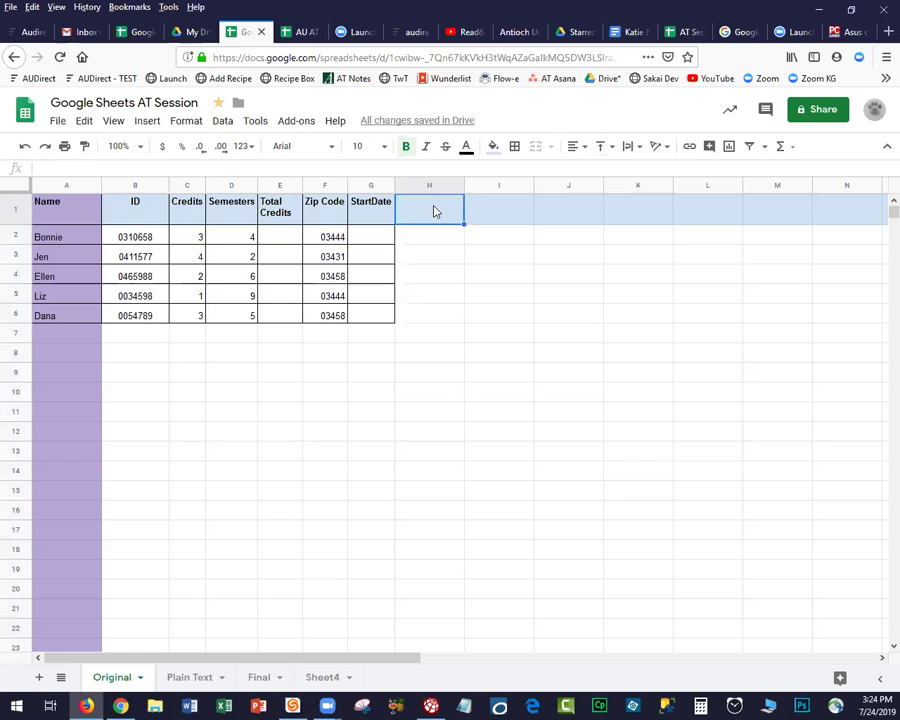
type("EndDatee")
key("BackSpace")
key("BackSpace")
type("e")
key("Return")
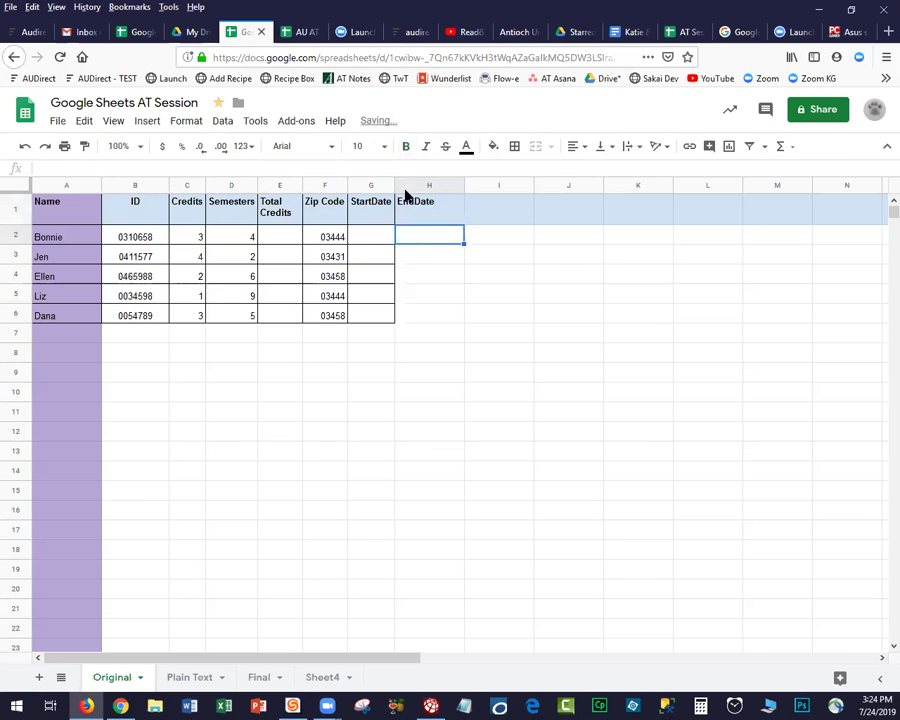
Enter start dates 9/1/19, 9/2/19, 9/5 and 10/2020 in G2 through G5.
left_click(365, 238)
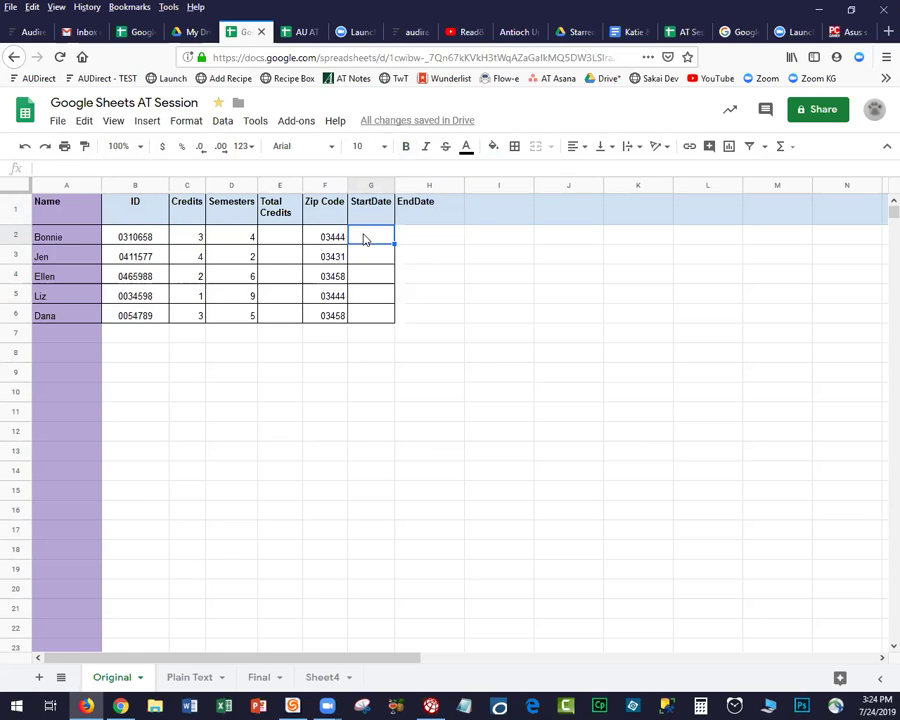
type("9/1/19")
key("Return")
type("9/2/19")
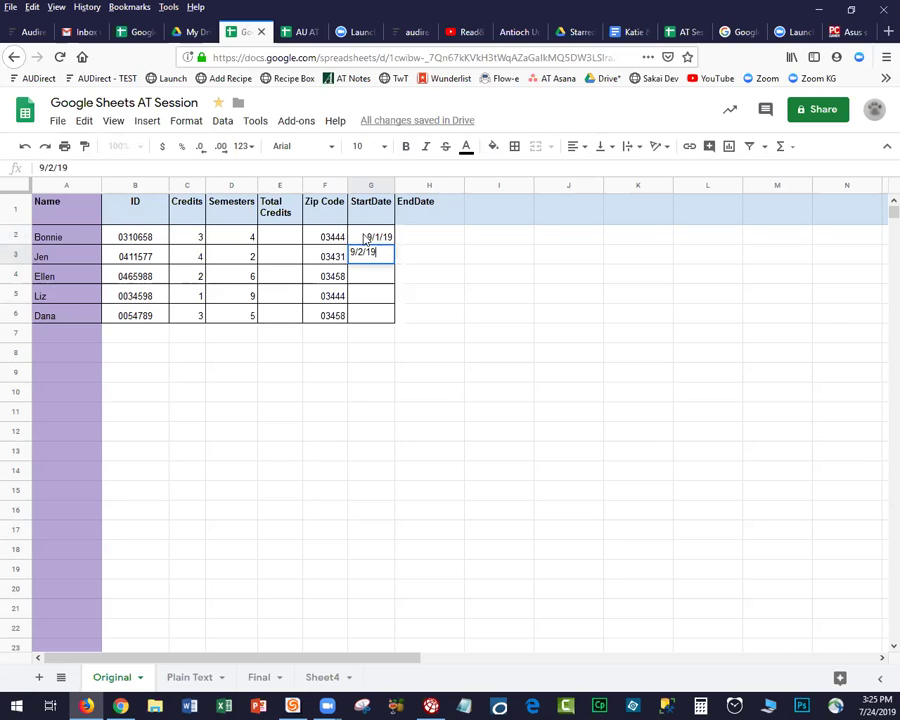
key("Return")
type("9/5")
key("Return")
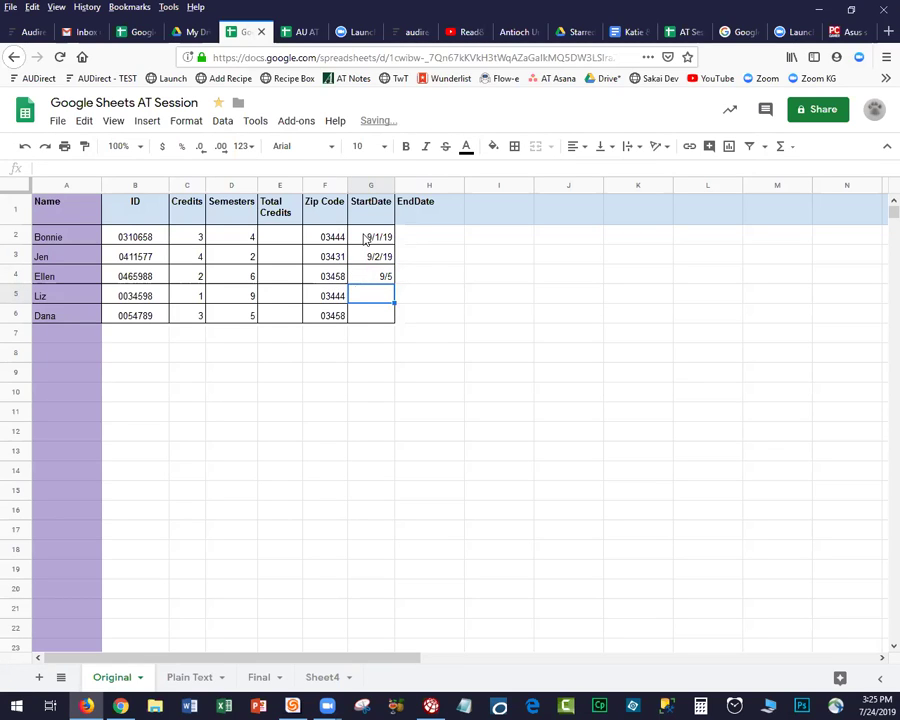
type("10/")
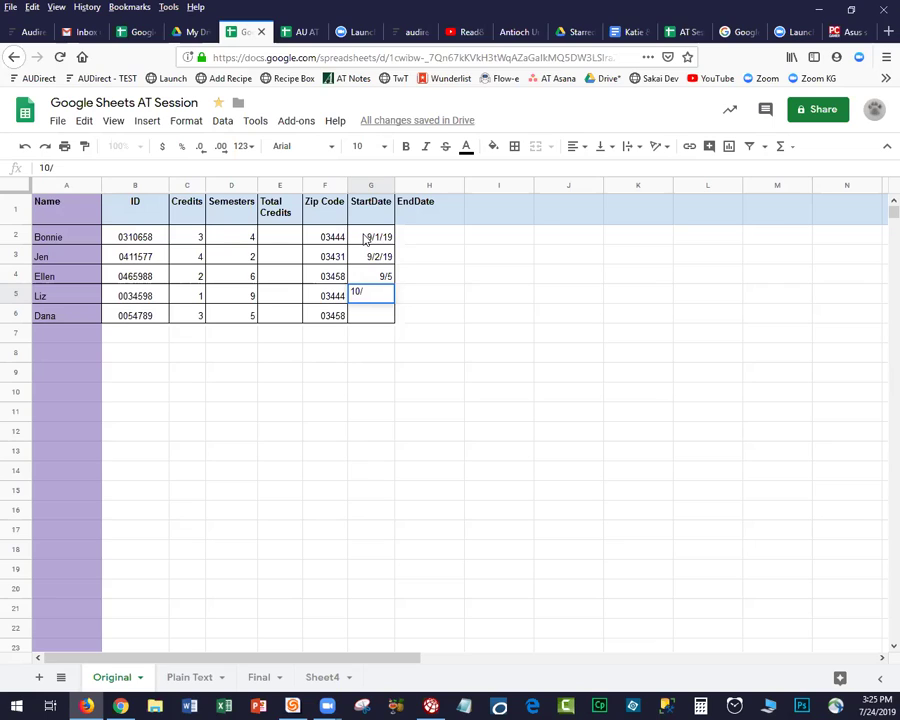
type("2020")
key("Return")
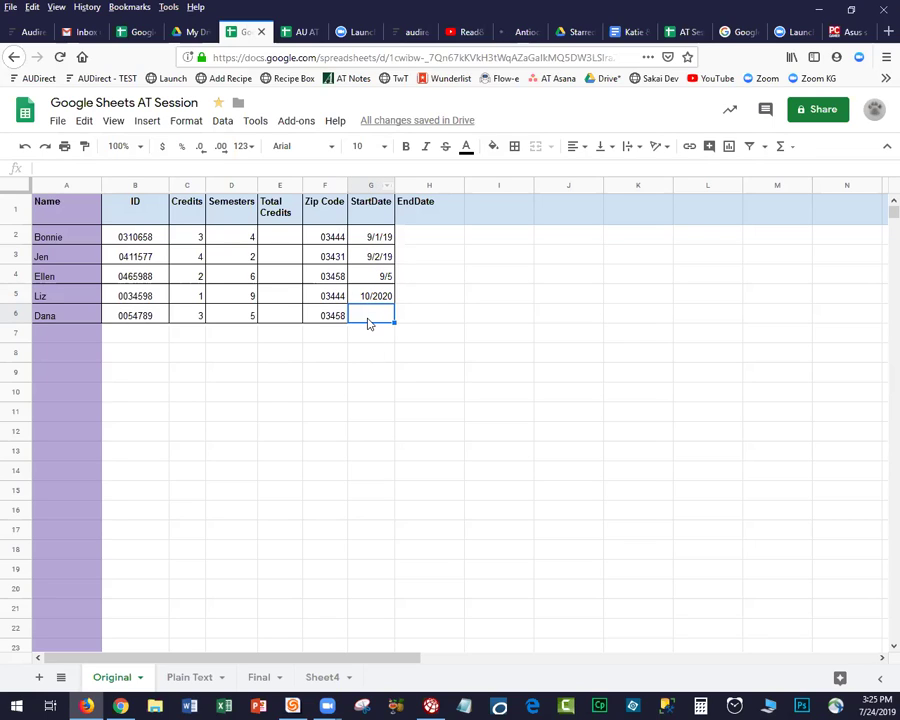
Format the StartDate column G as Date.
left_click(369, 187)
left_click(186, 123)
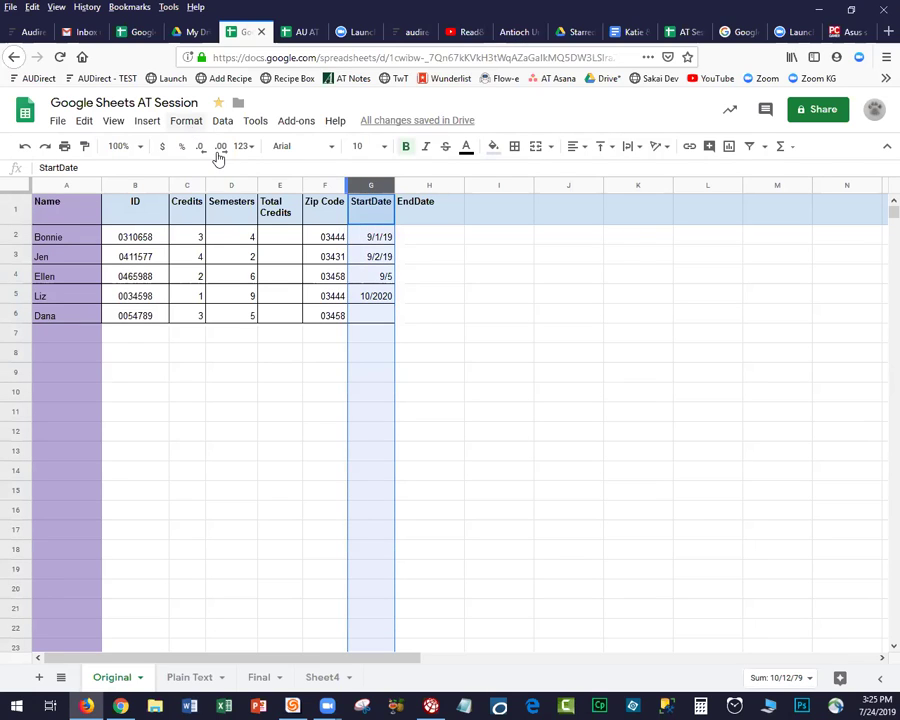
mouse_move(296, 152)
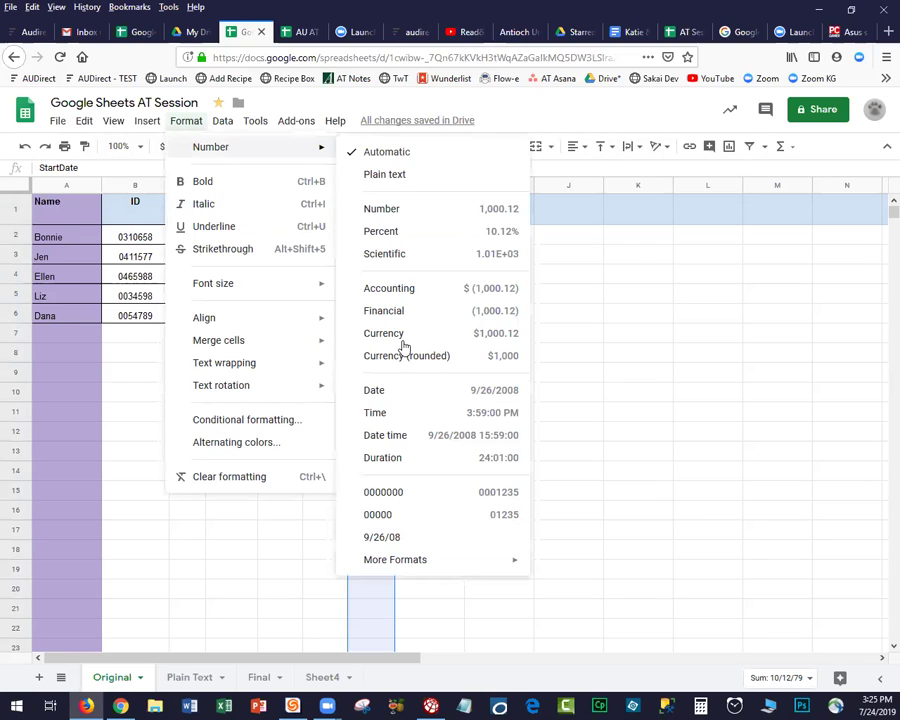
left_click(393, 398)
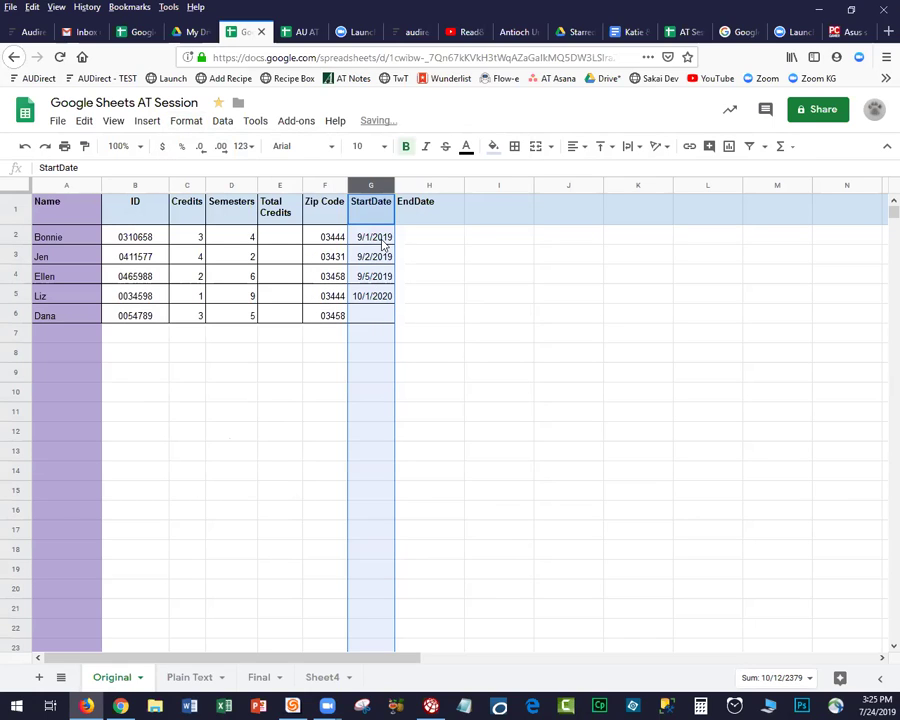
Enter Dana's start date 9-15-2021 in G6.
left_click(366, 318)
type("9-15")
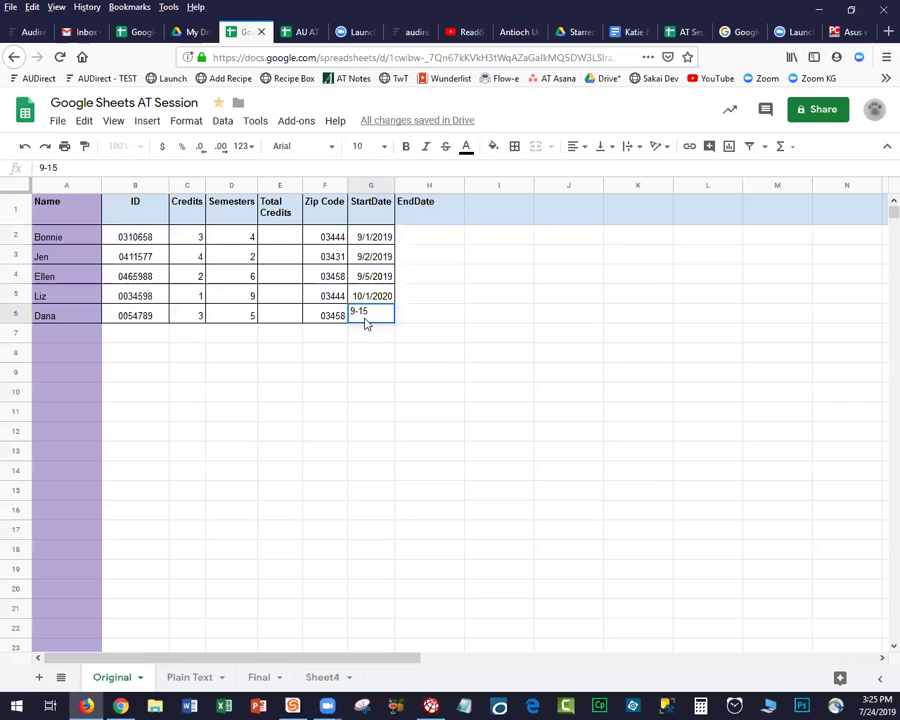
type("-2021")
key("Return")
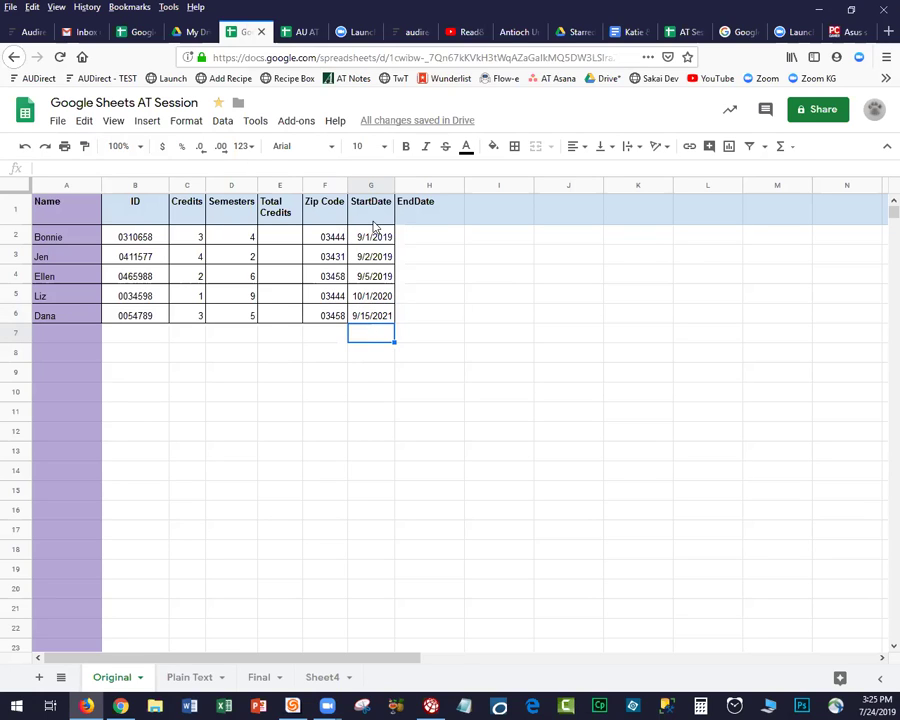
Format the EndDate column H as Date.
left_click(427, 188)
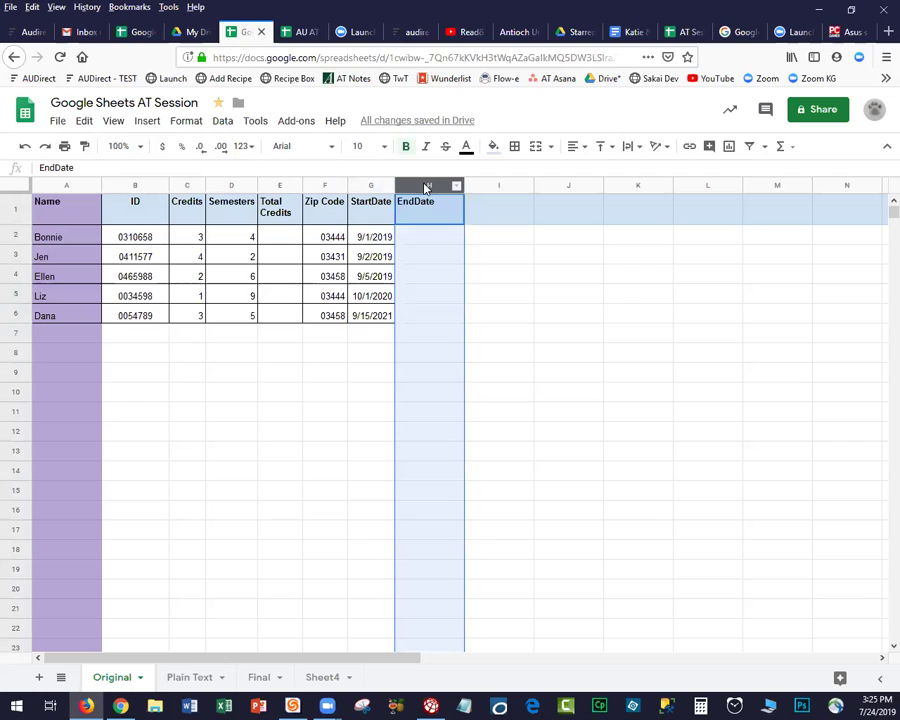
left_click(184, 121)
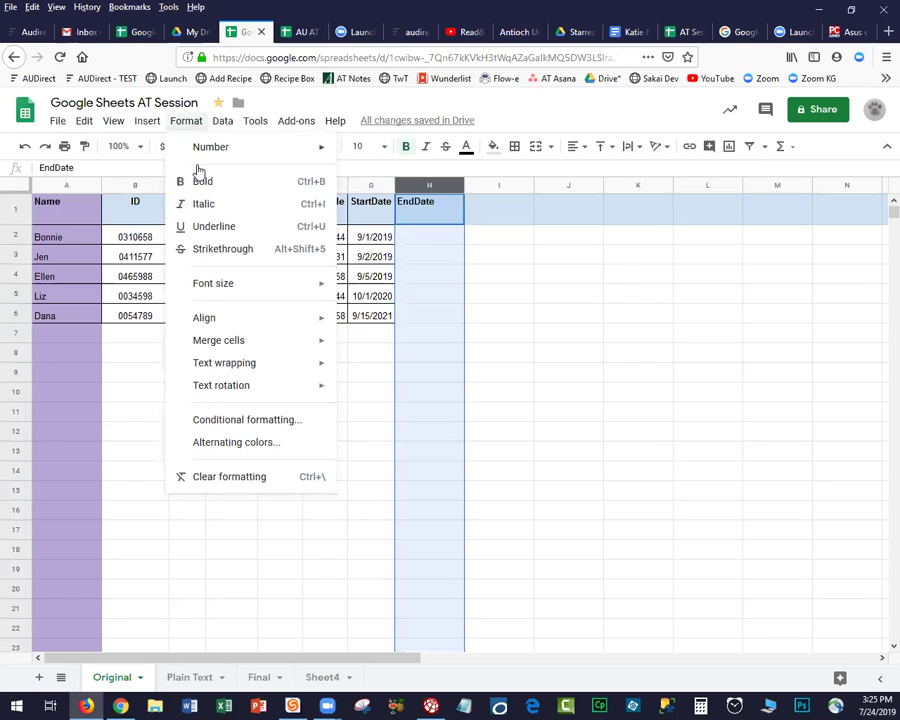
mouse_move(311, 150)
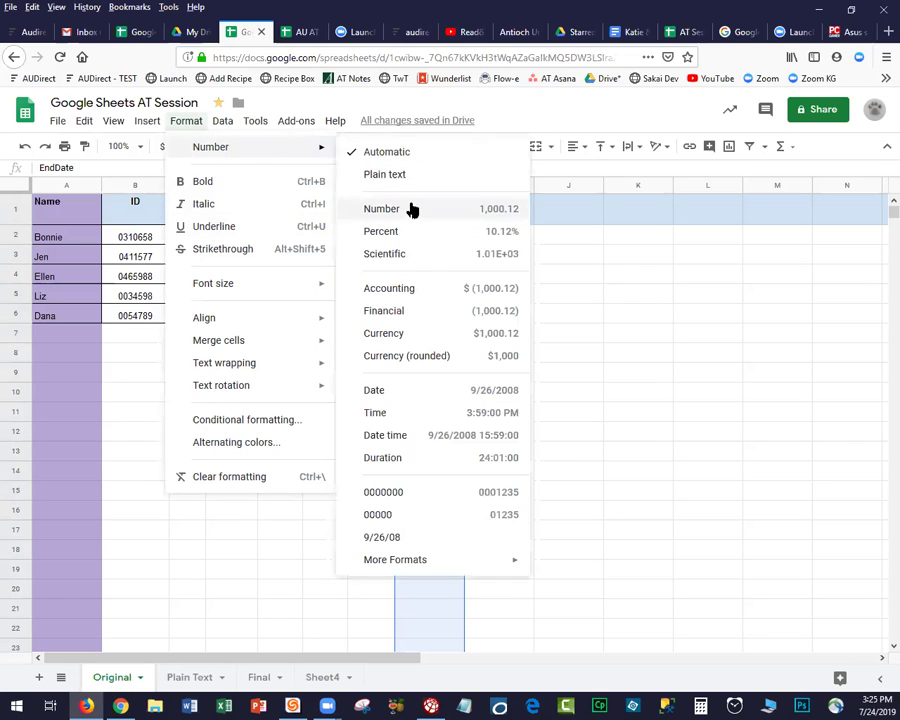
left_click(420, 391)
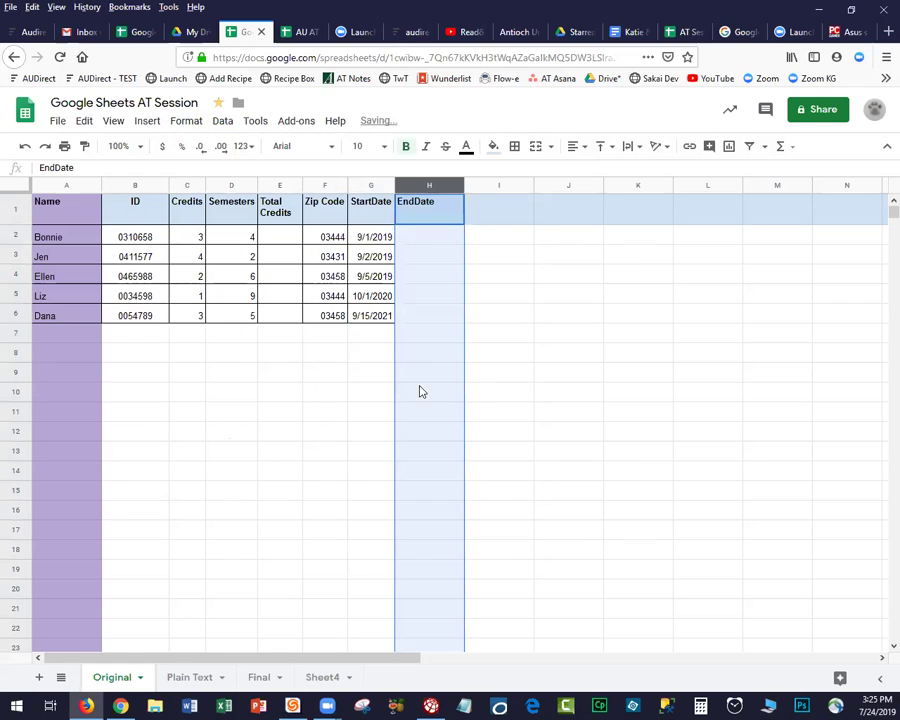
Enter end dates 9/1, 9/2 and 9/10 in H2 through H4.
left_click(421, 237)
type("9/1")
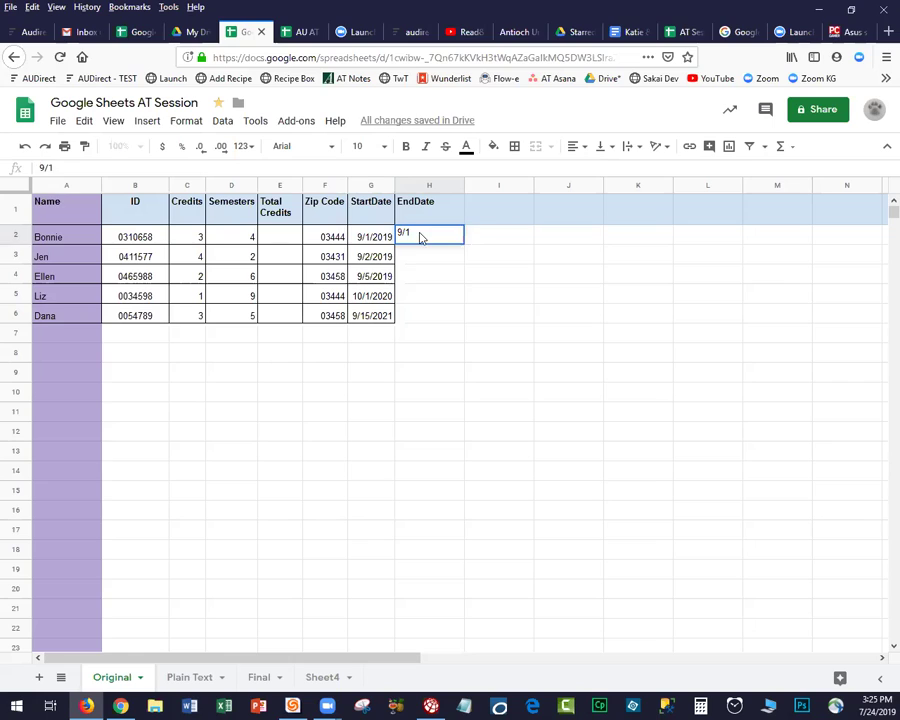
key("Return")
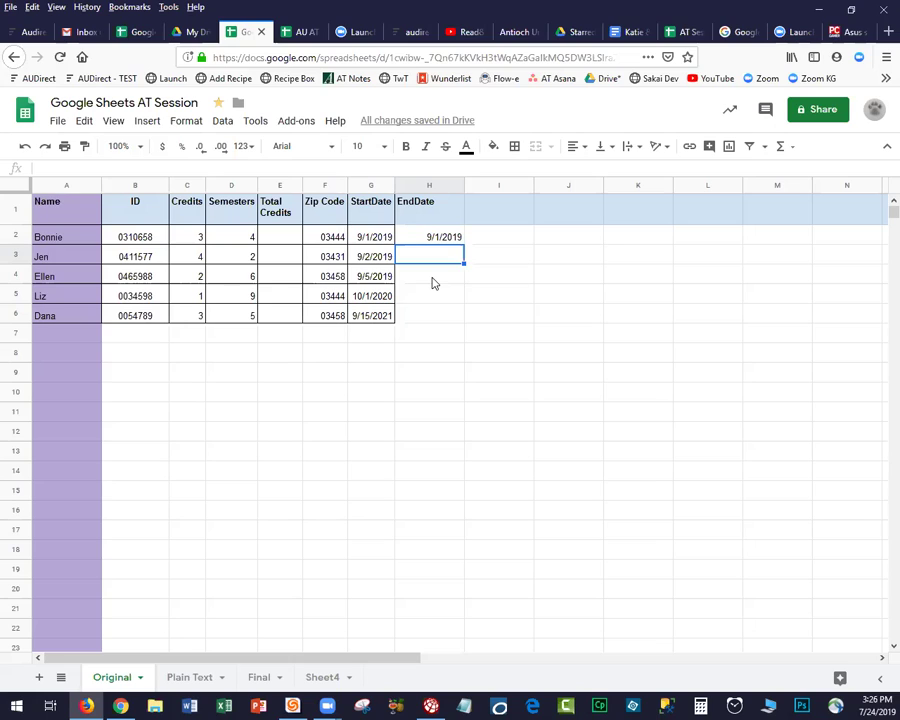
type("9/2")
key("Return")
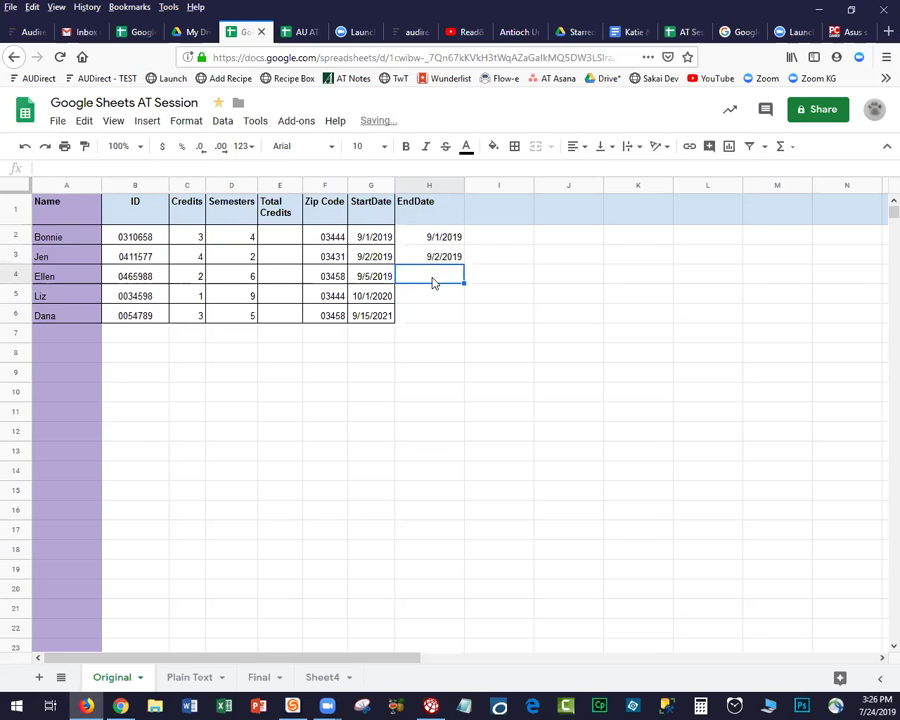
type("9/")
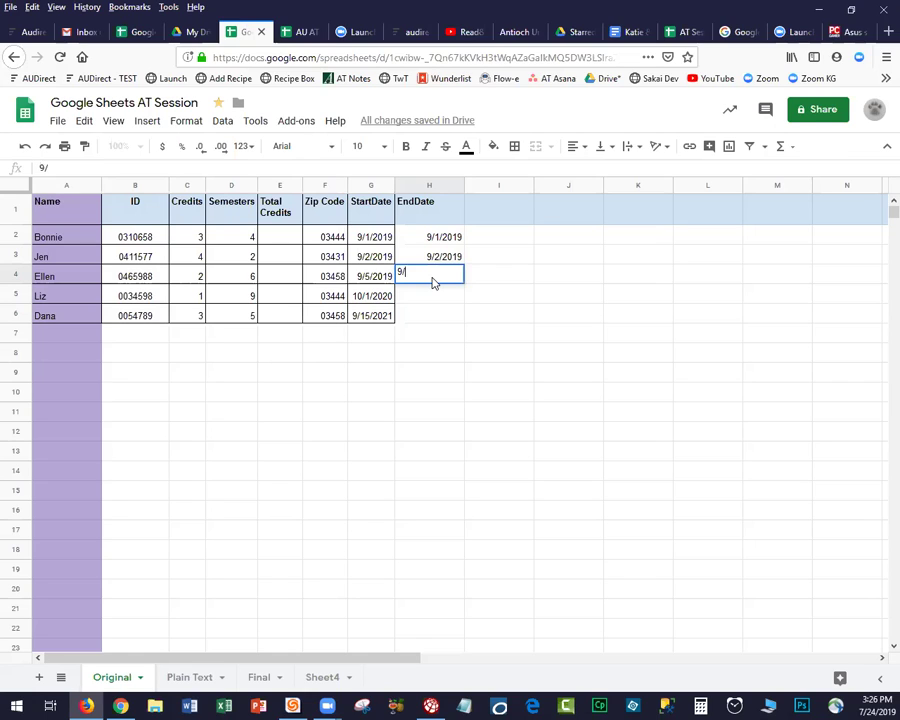
type("10")
key("Return")
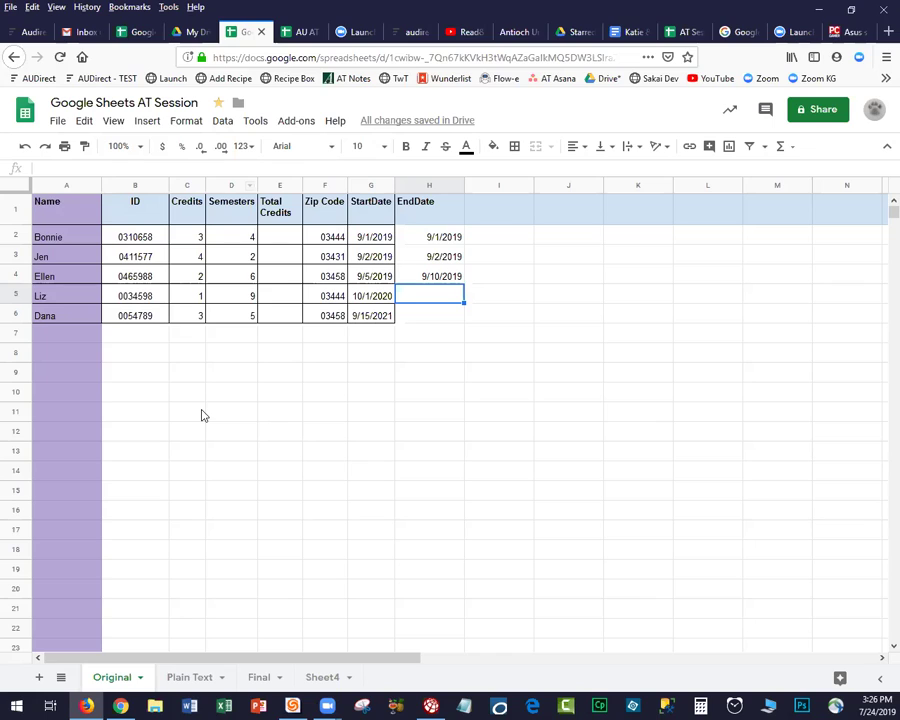
Enter the formula =C2*D2 in E2 for Bonnie's Total Credits.
left_click(285, 239)
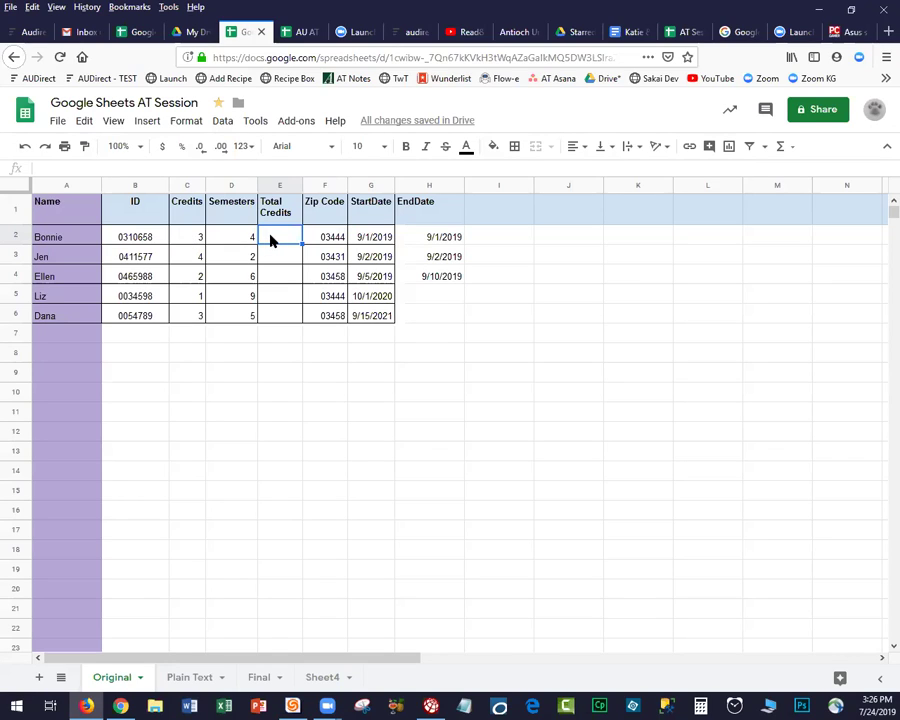
left_click(257, 168)
type("=")
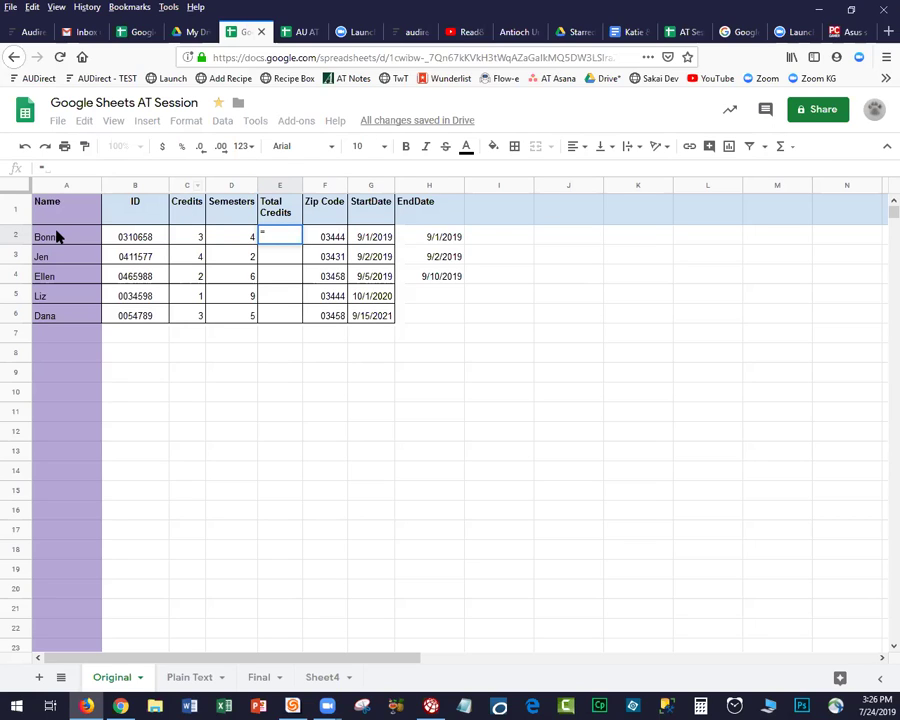
type("C")
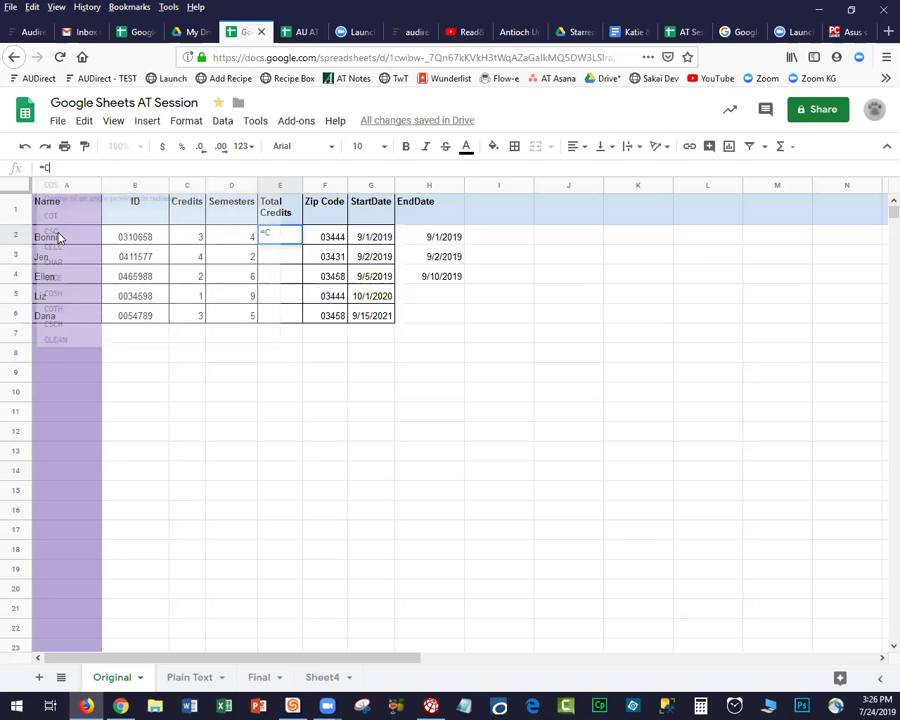
type("2")
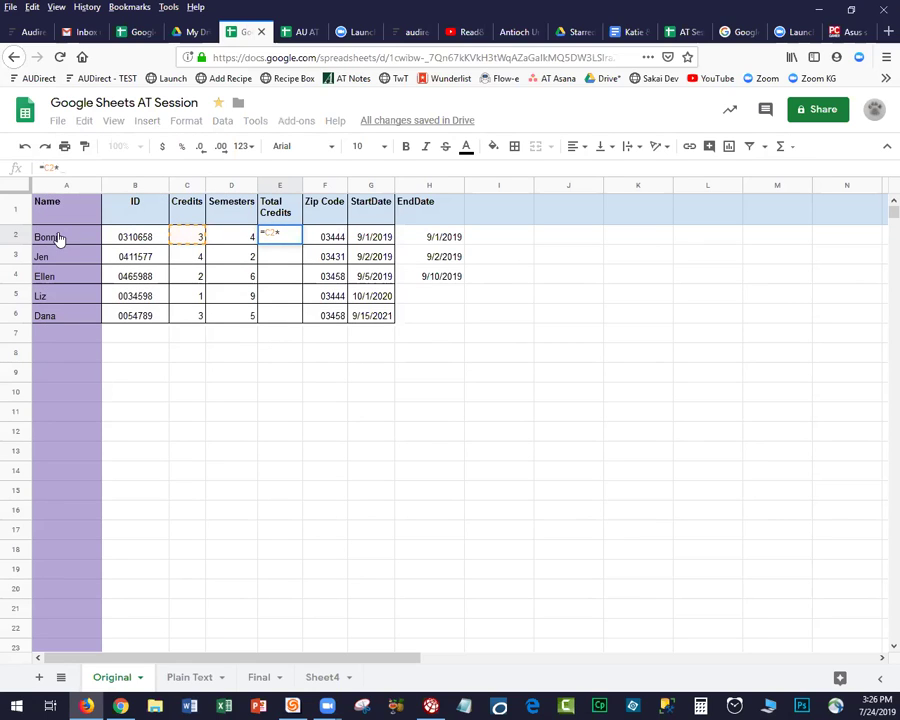
type("*D2")
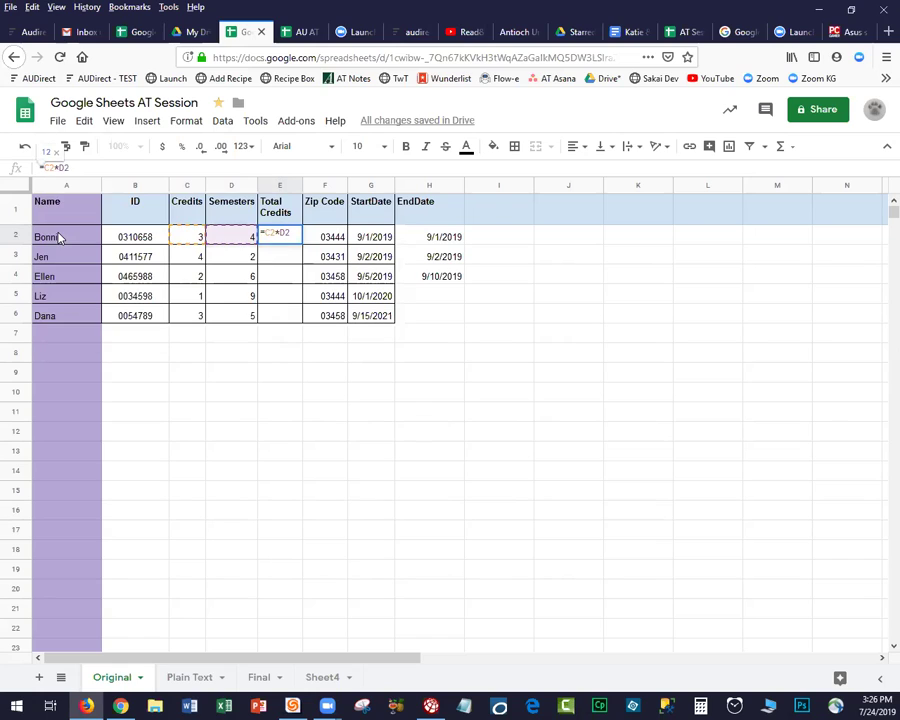
key("Return")
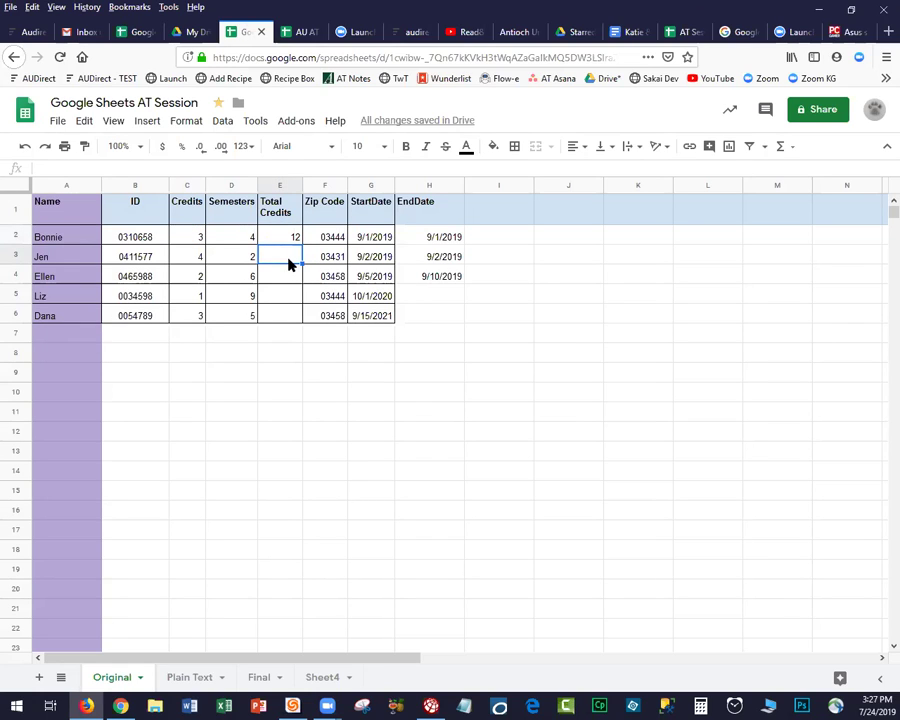
Build =C3*D3 in E3 by referencing the Credits and Semesters cells.
type("=")
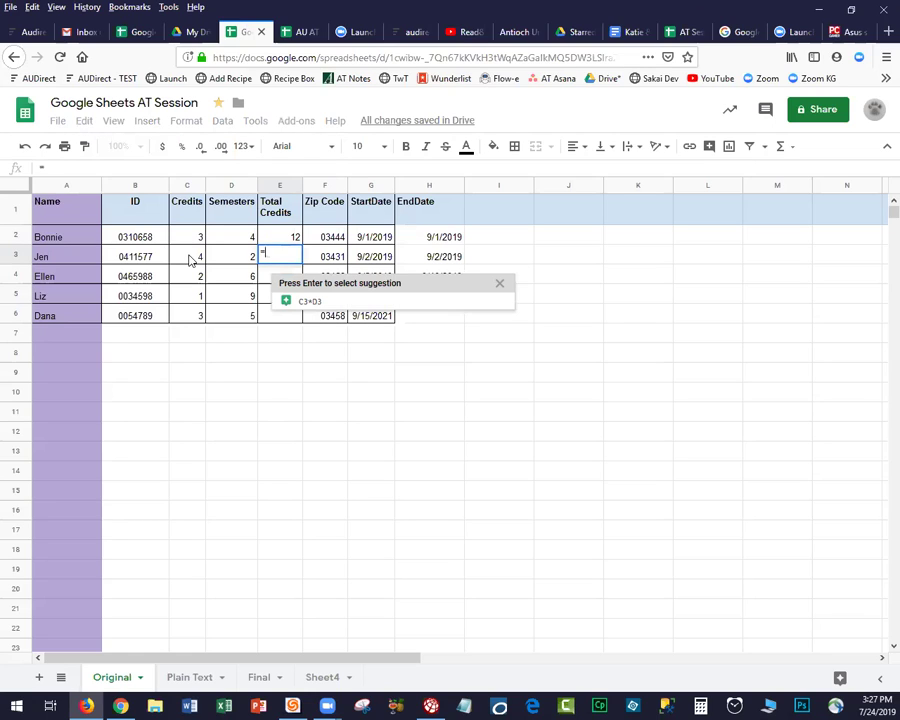
left_click(190, 258)
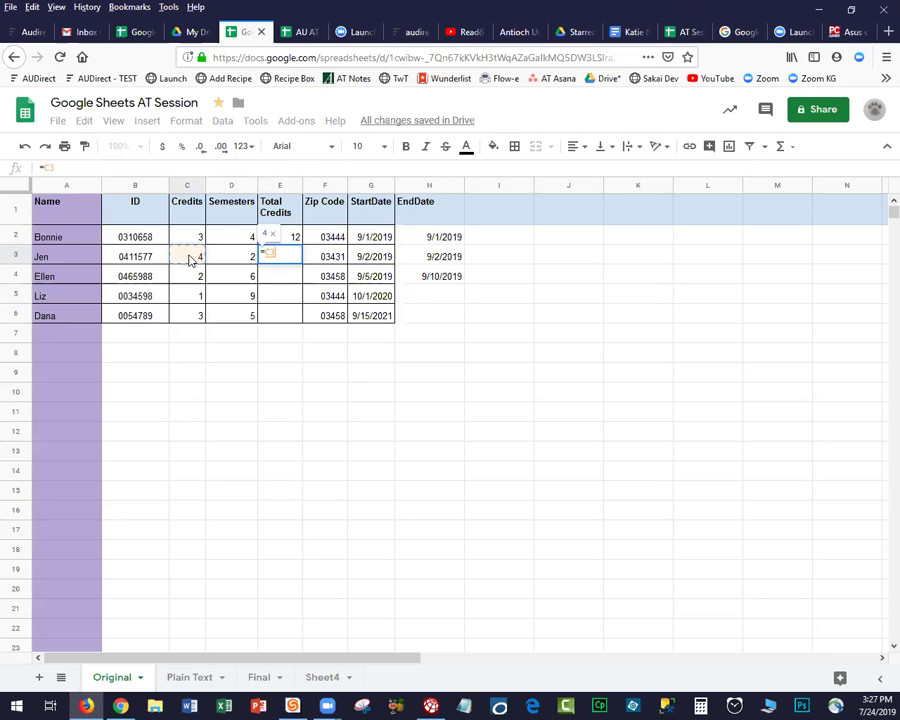
type("*")
left_click(231, 260)
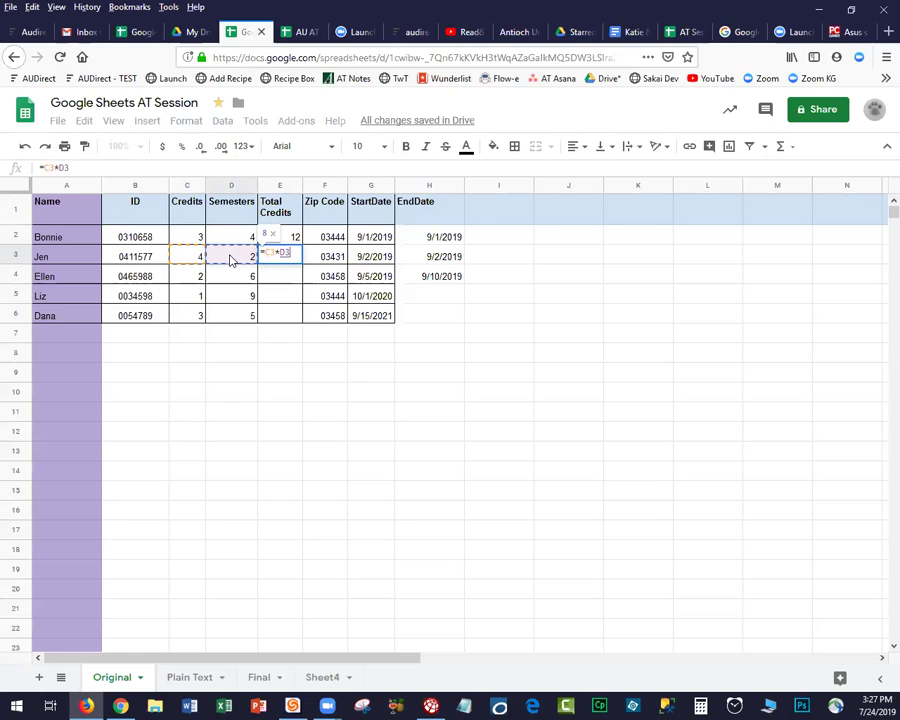
key("Return")
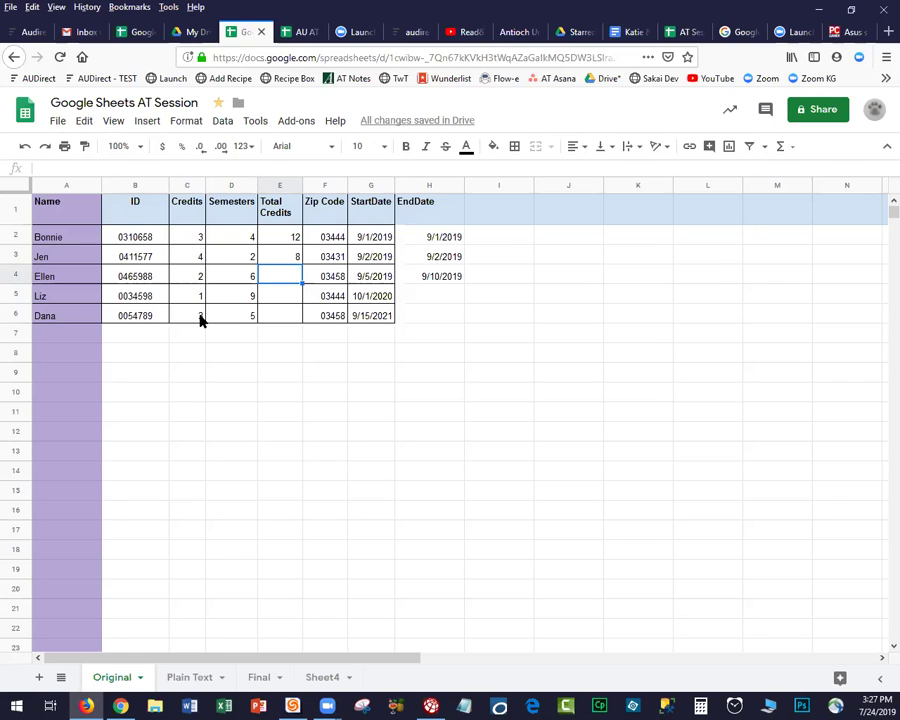
Fill the Credits value 3 down from C6 through C16 with Ctrl+D.
left_click_drag(201, 318, 196, 519)
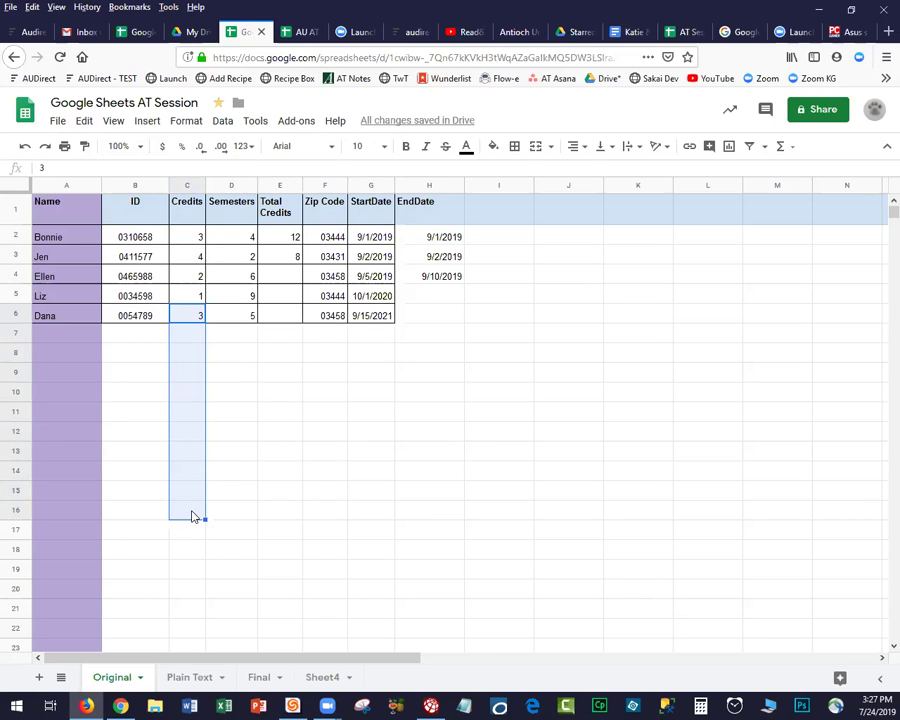
key("ctrl+d")
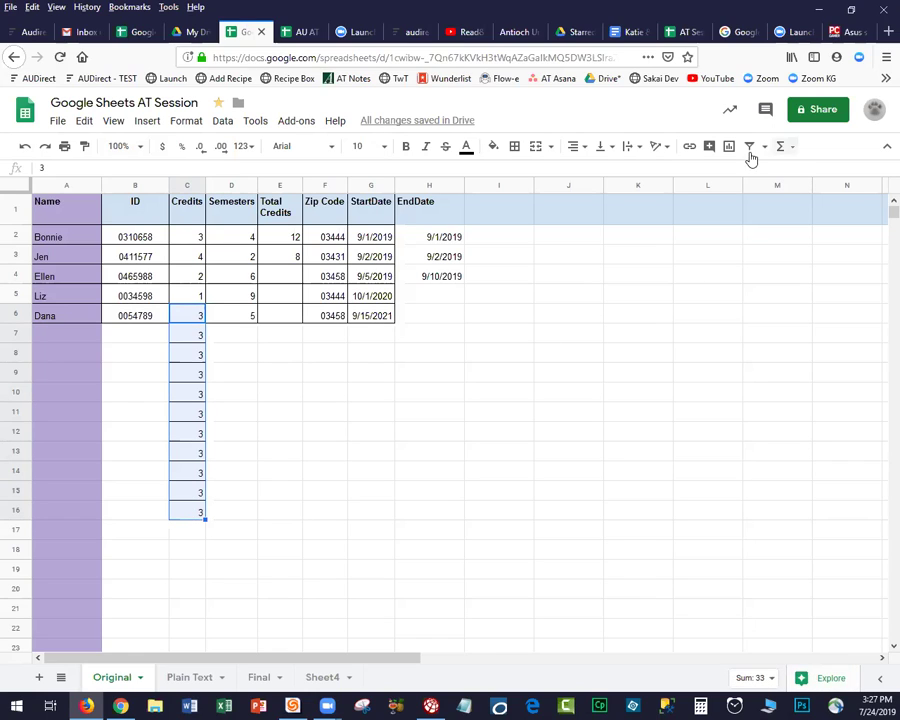
left_click(221, 121)
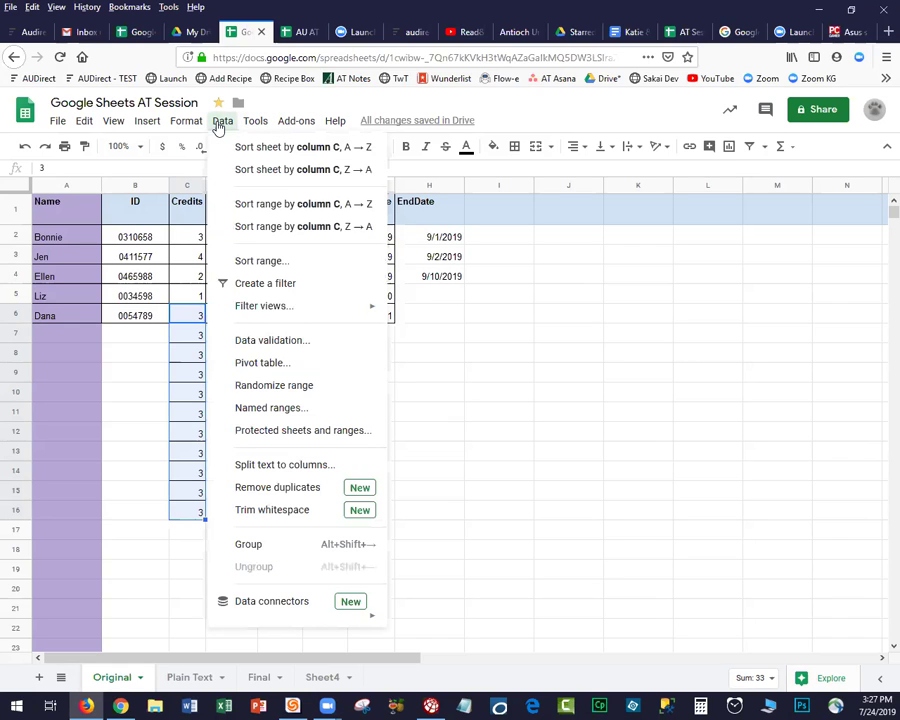
mouse_move(190, 124)
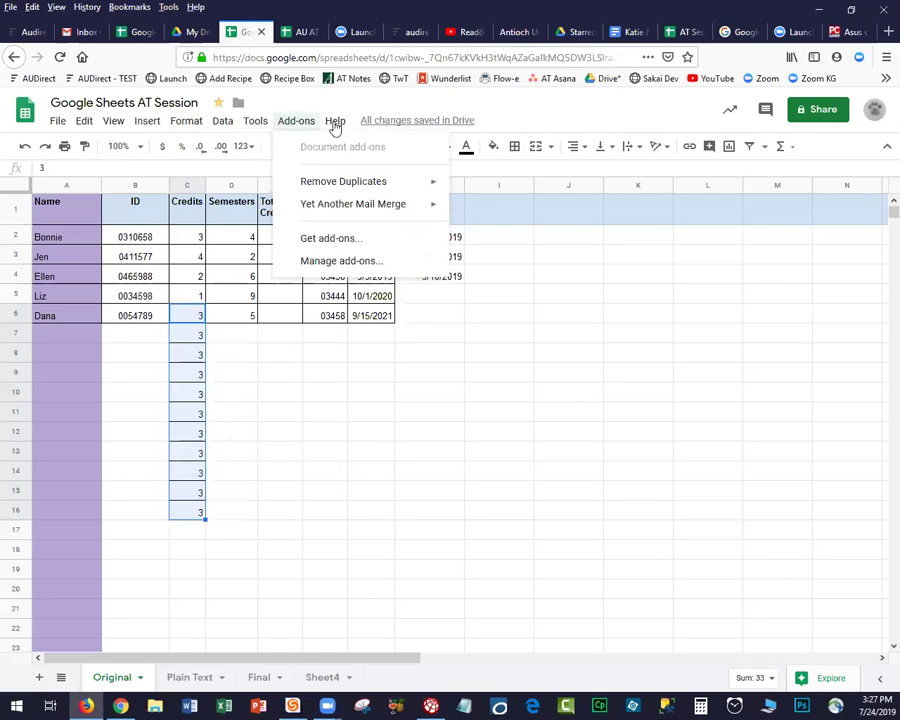
mouse_move(335, 125)
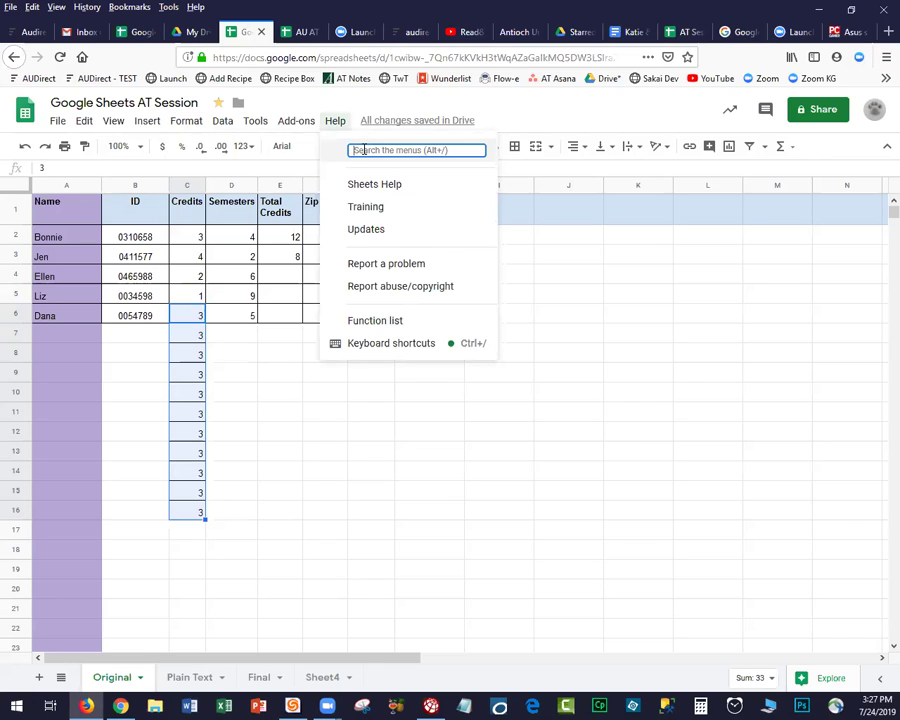
type("Fill Down")
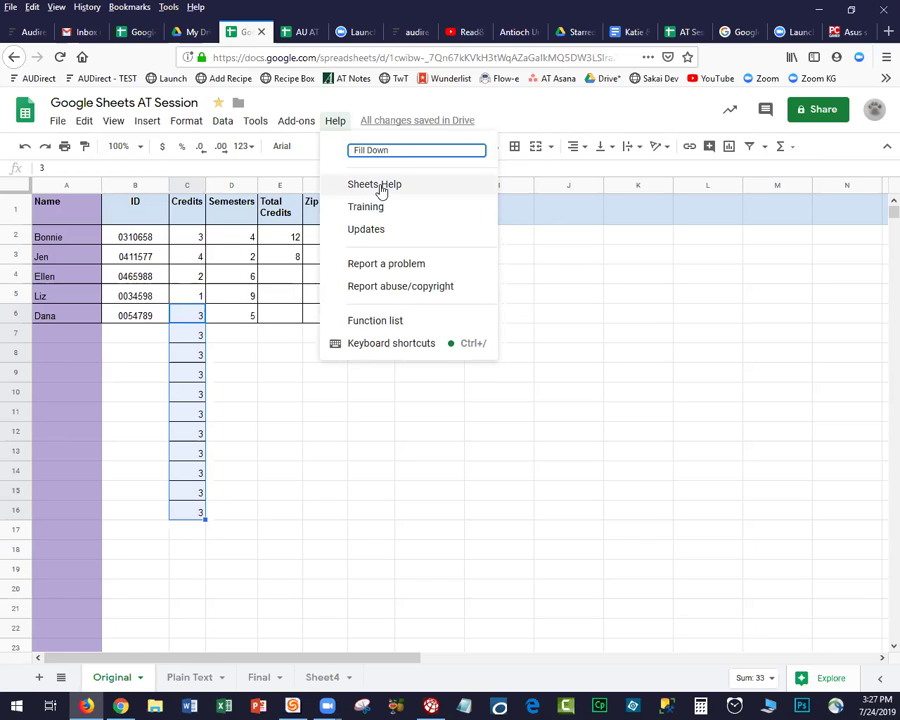
key("Escape")
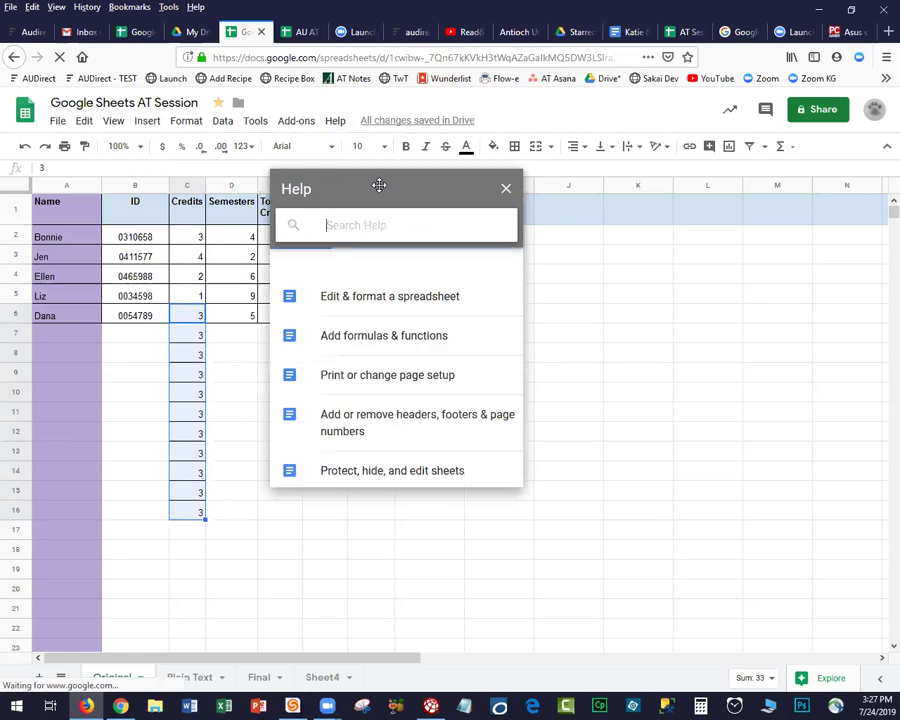
type("Fill Do")
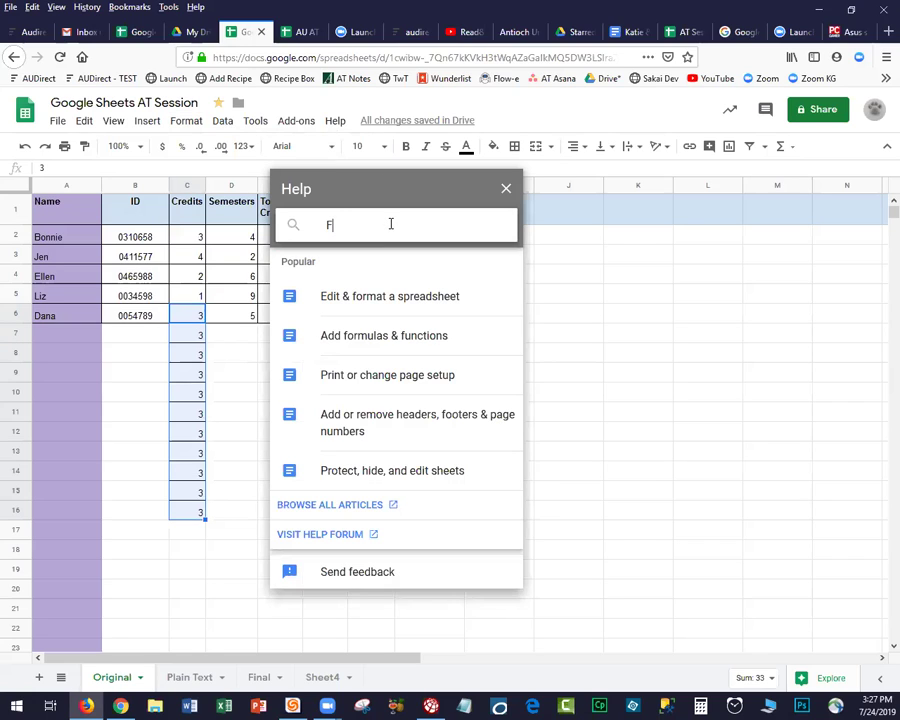
type("wn")
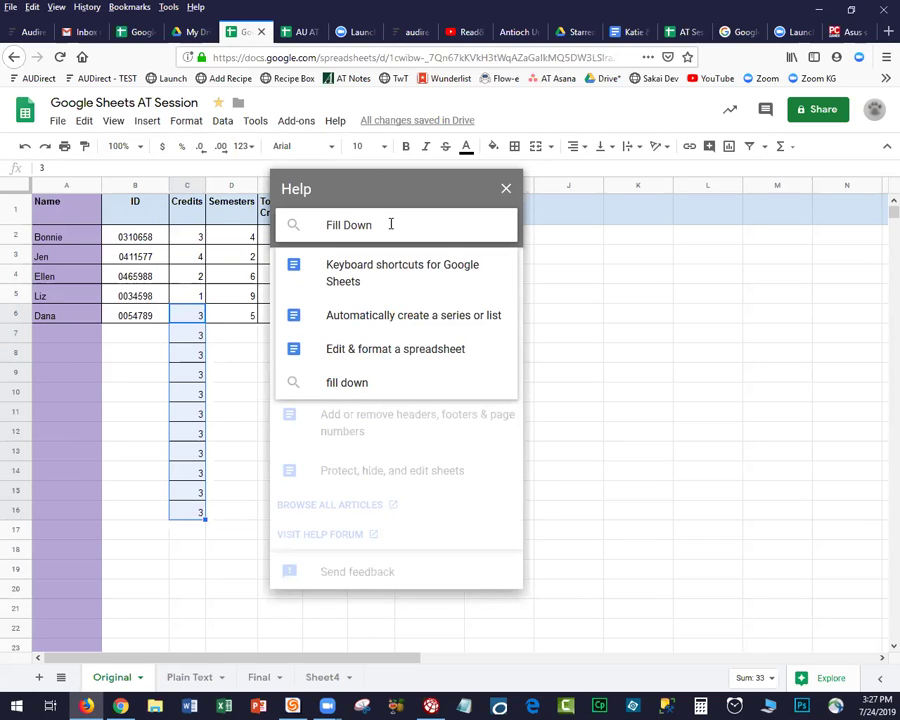
key("Return")
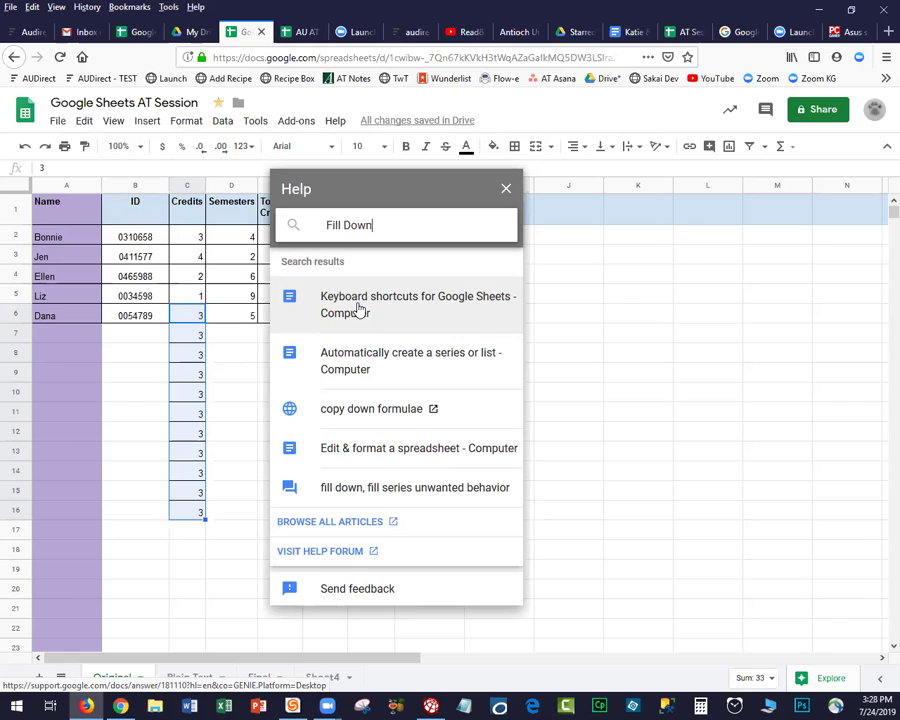
key("Return")
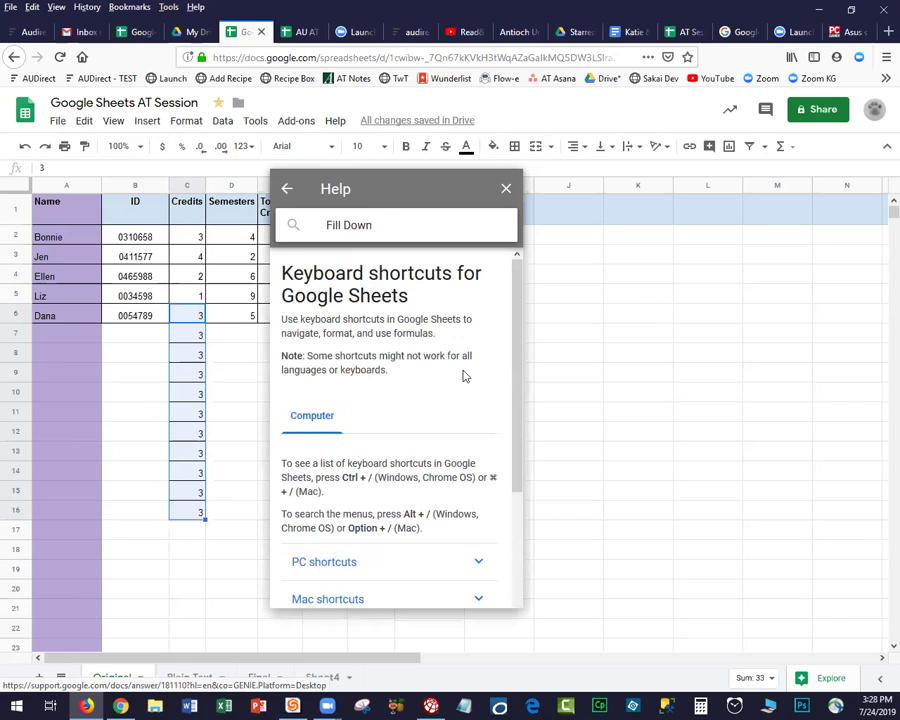
scroll(503, 451, "down", 2)
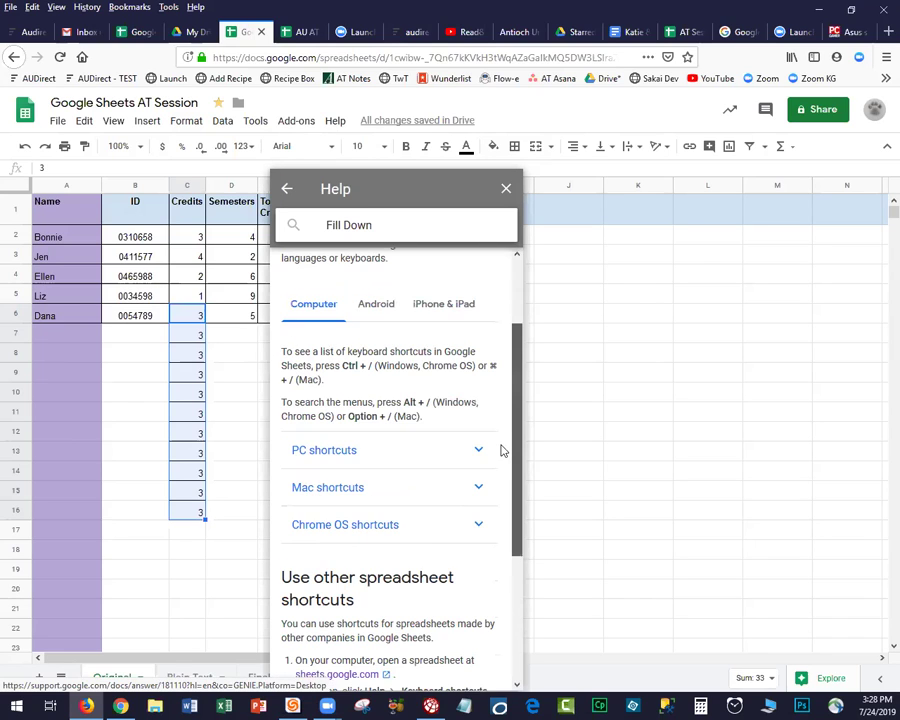
scroll(474, 402, "down", 1)
left_click(478, 390)
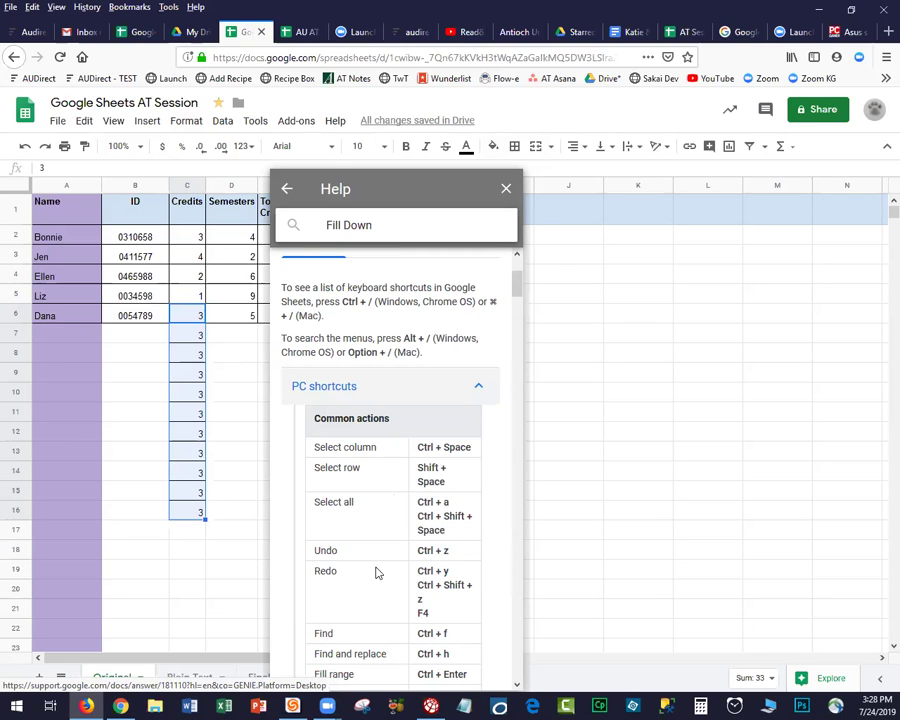
scroll(370, 520, "down", 2)
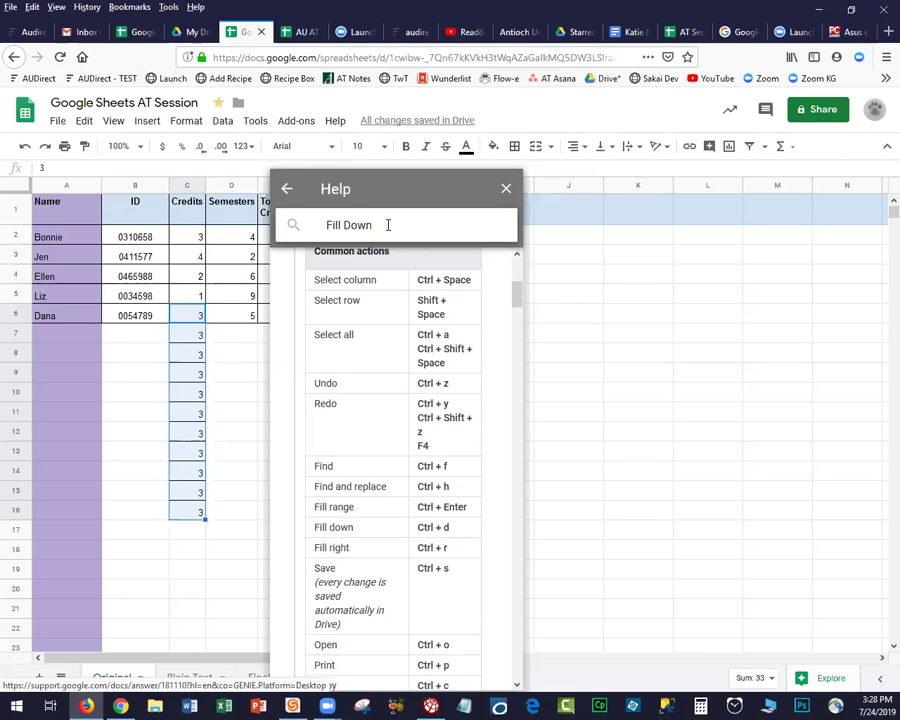
type("in menu")
key("Return")
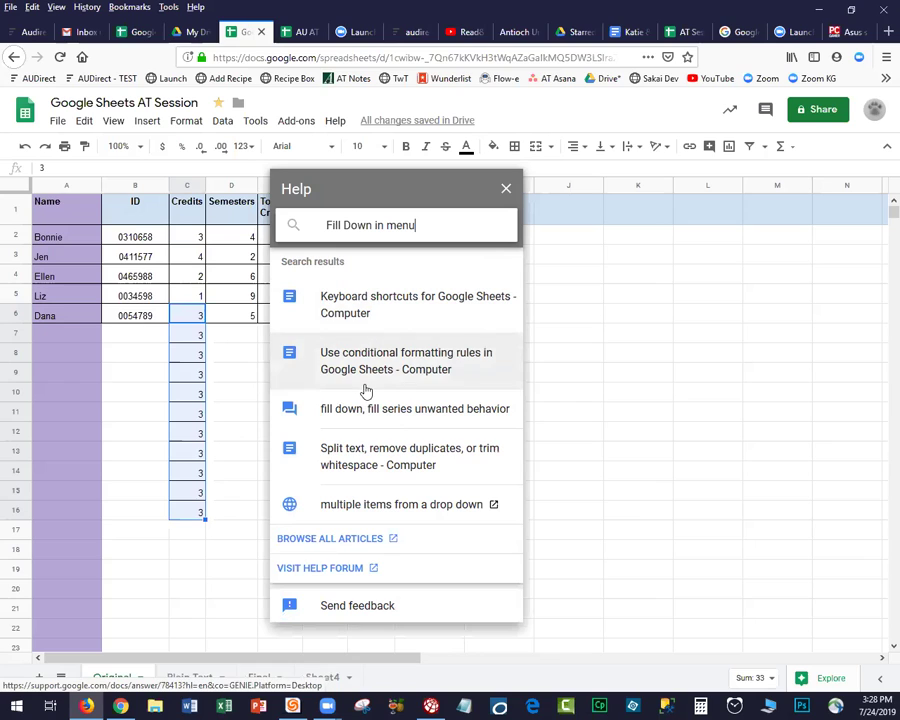
left_click(366, 420)
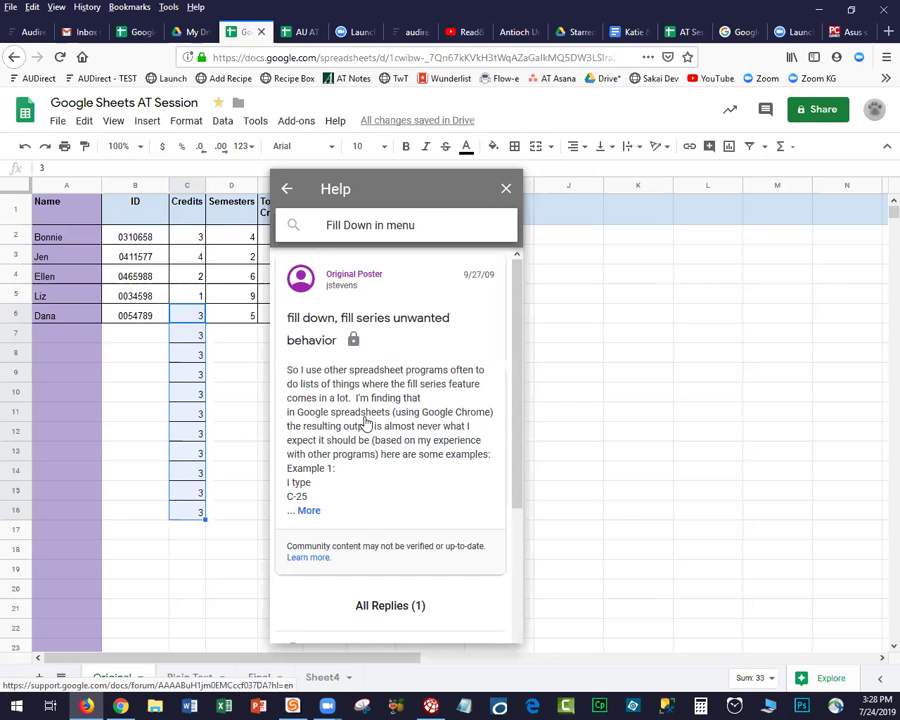
left_click(285, 189)
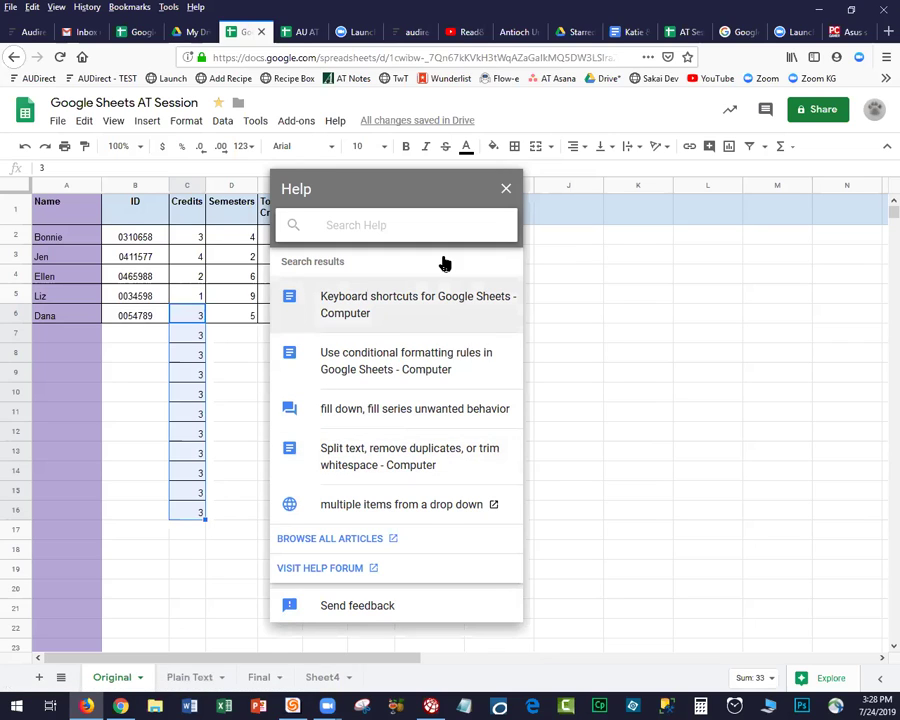
left_click(505, 189)
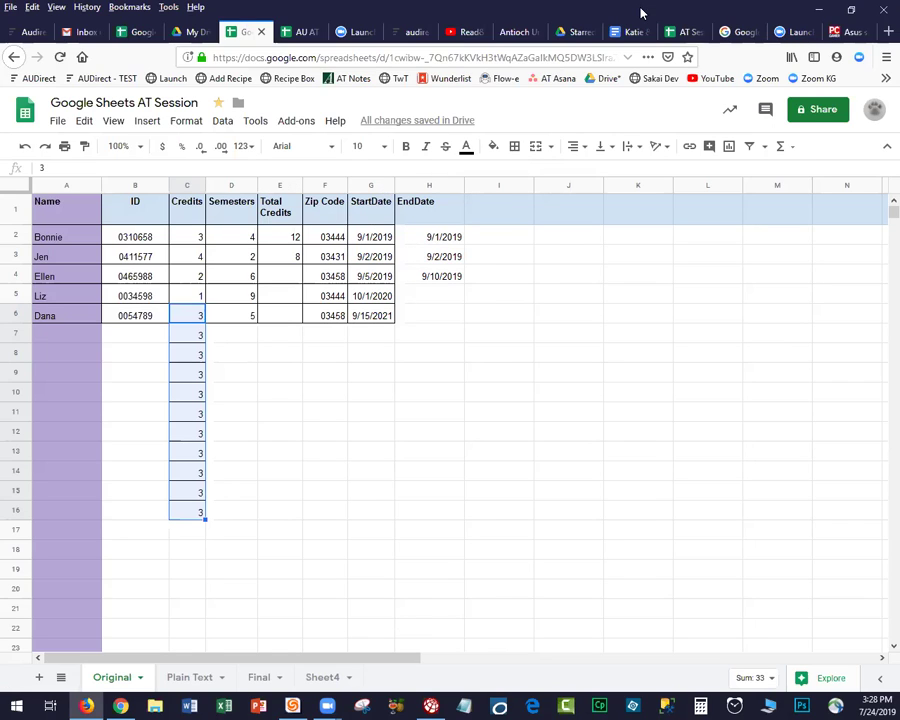
left_click(858, 32)
Search Google for 'Sheet where to find Fill Down in menu'.
left_click(433, 59)
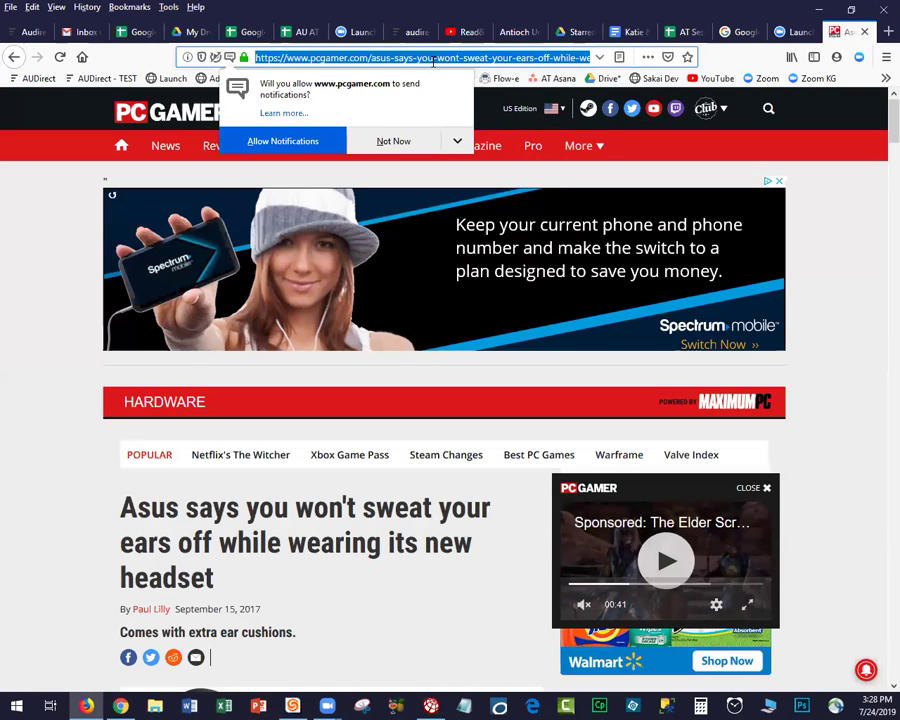
type("Google.")
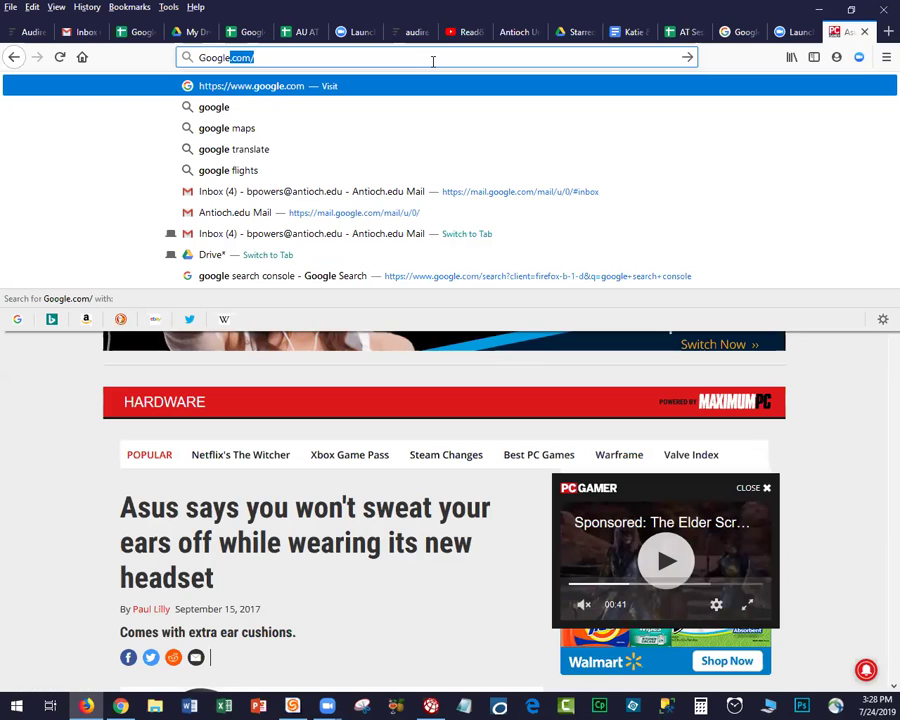
key("BackSpace")
key("BackSpace")
type("S")
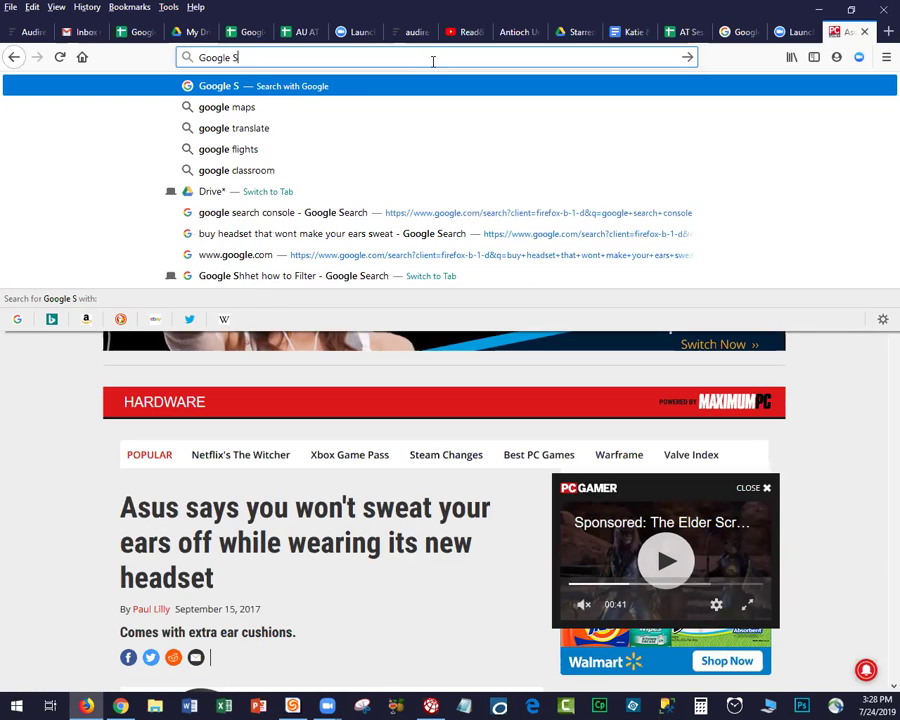
type("heet where")
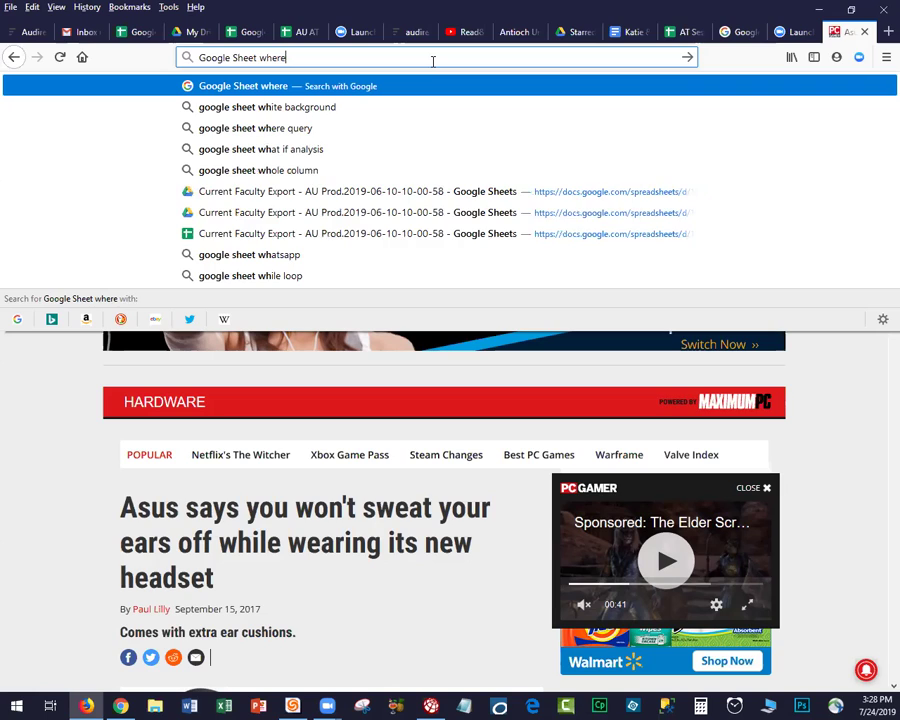
type(" to find Fi")
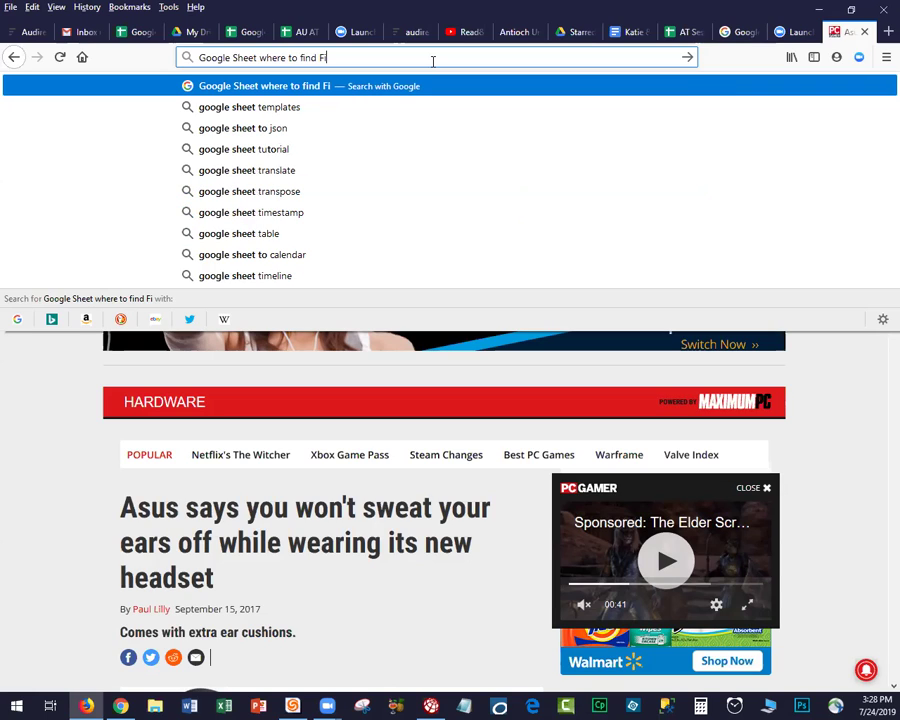
type("ll Down in m")
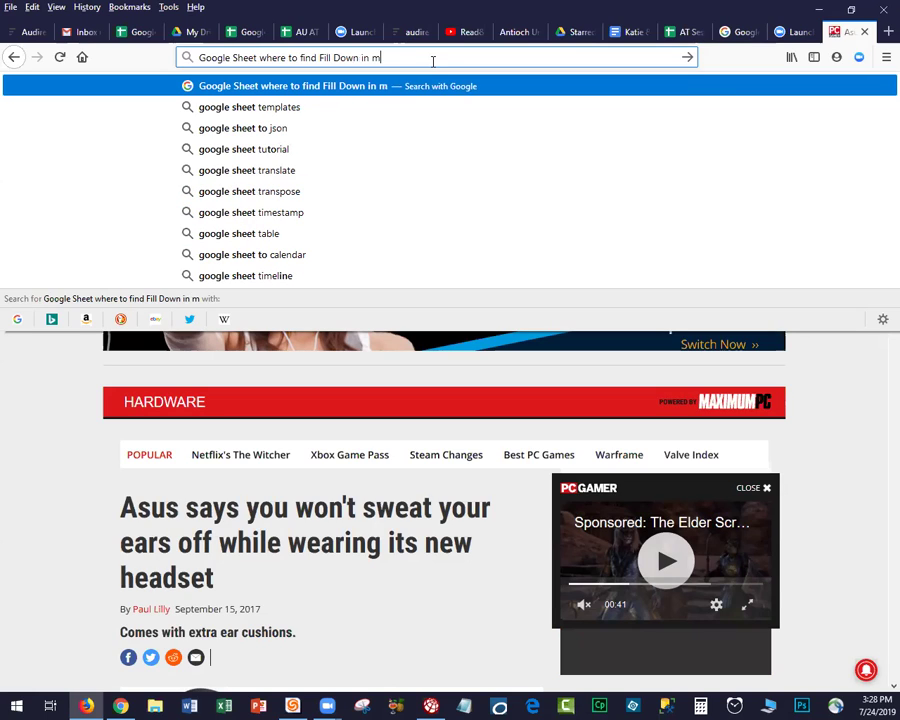
type("enu")
key("Return")
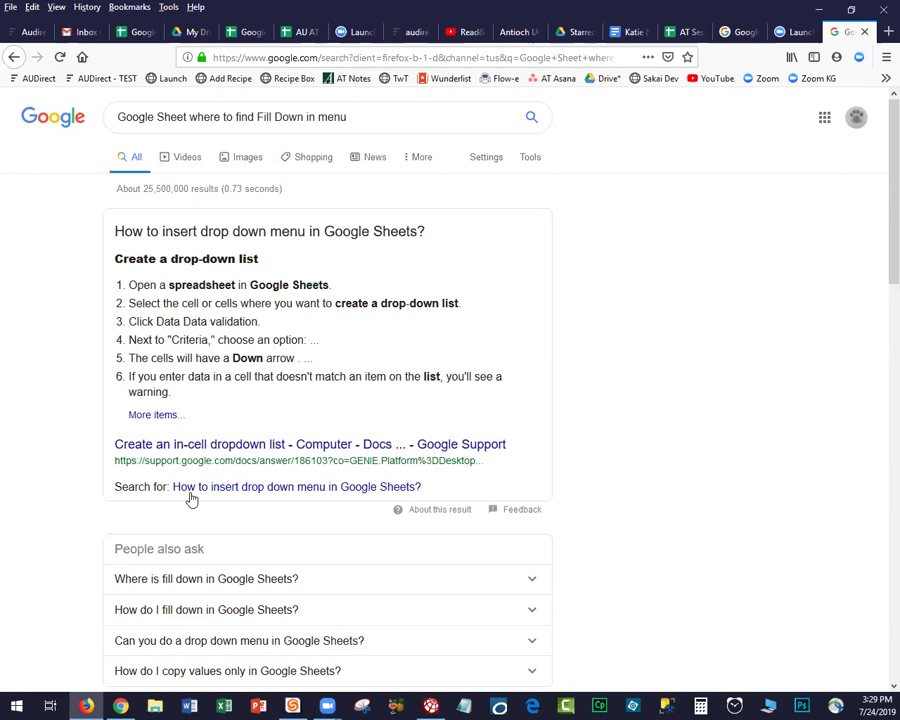
Expand the fill-down answer, open the Stack Overflow page, then return to the spreadsheet.
left_click(184, 585)
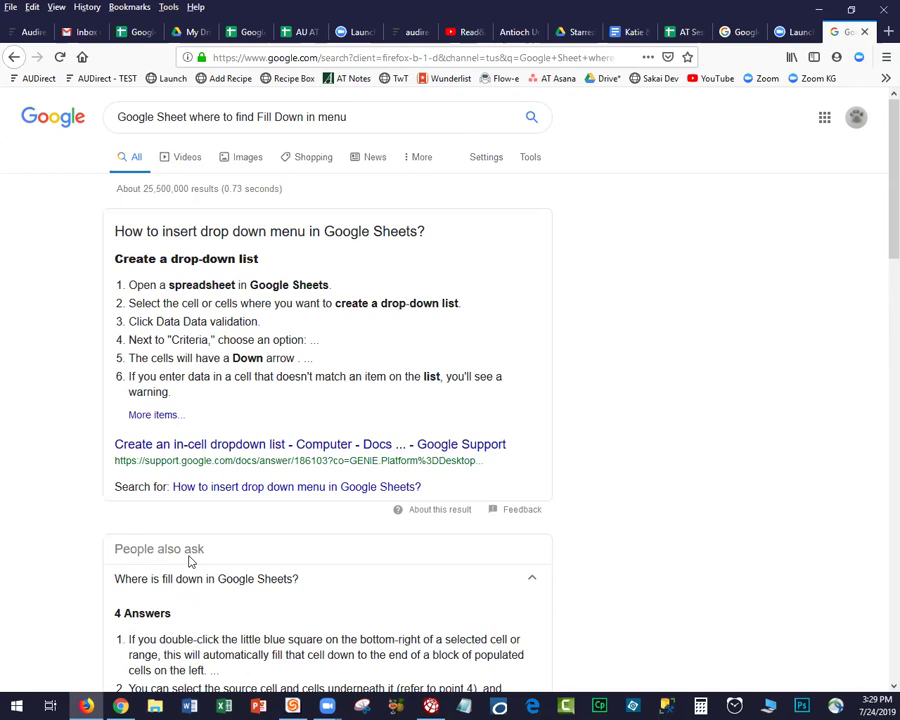
scroll(190, 562, "down", 5)
scroll(195, 293, "down", 3)
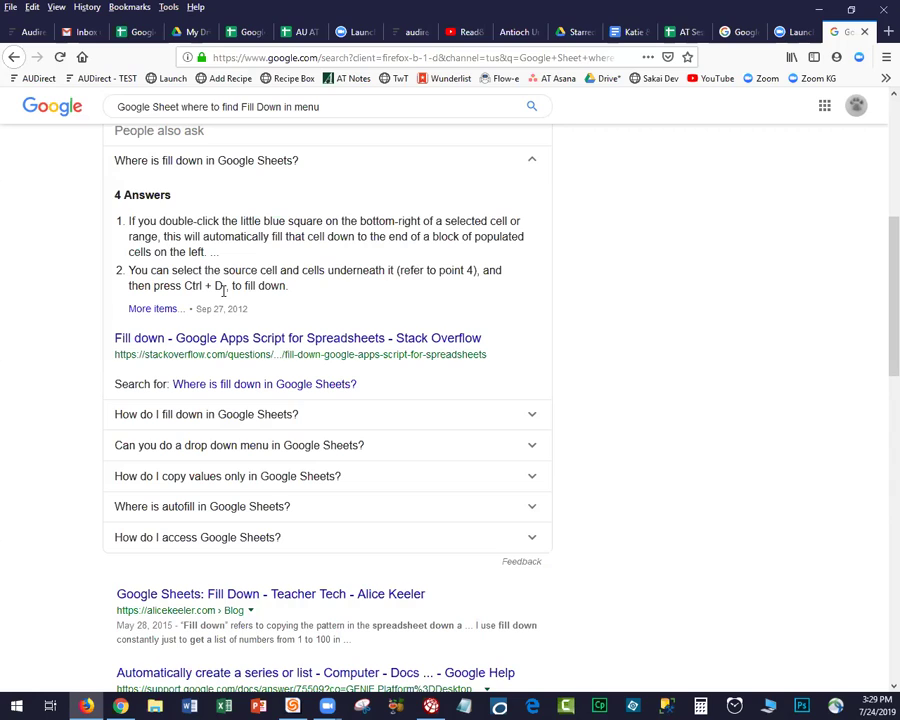
left_click(155, 313)
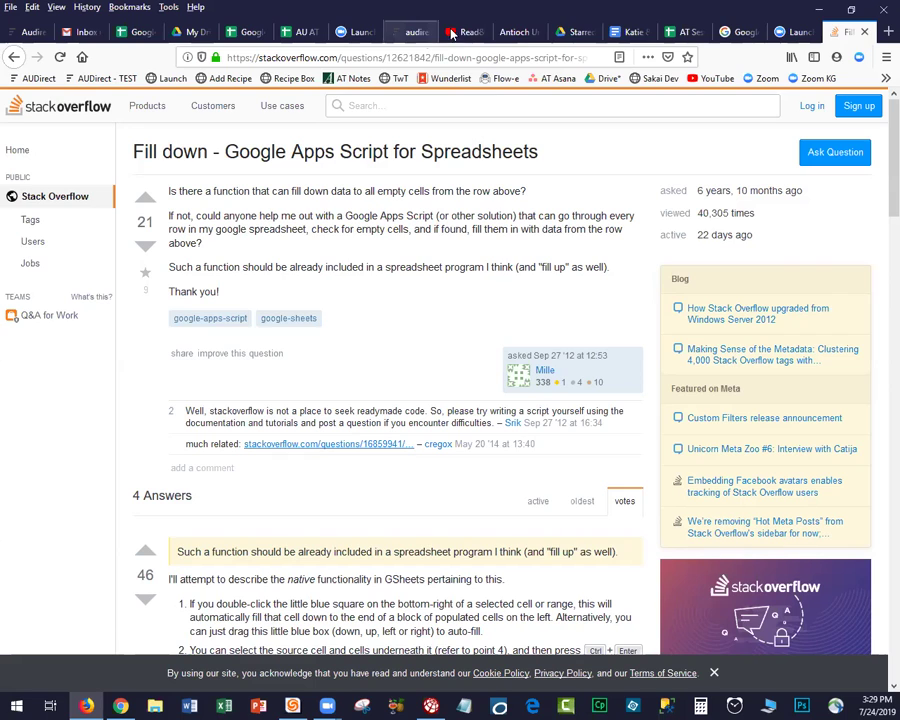
left_click(245, 32)
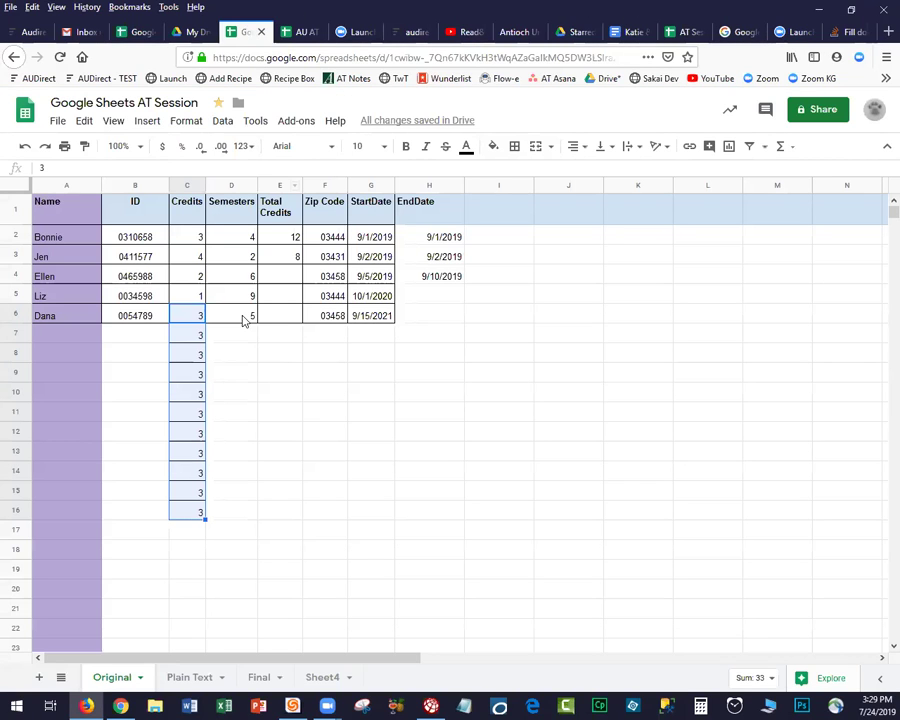
Fill the Semesters value 5 from D6 down to D16.
left_click_drag(241, 319, 235, 515)
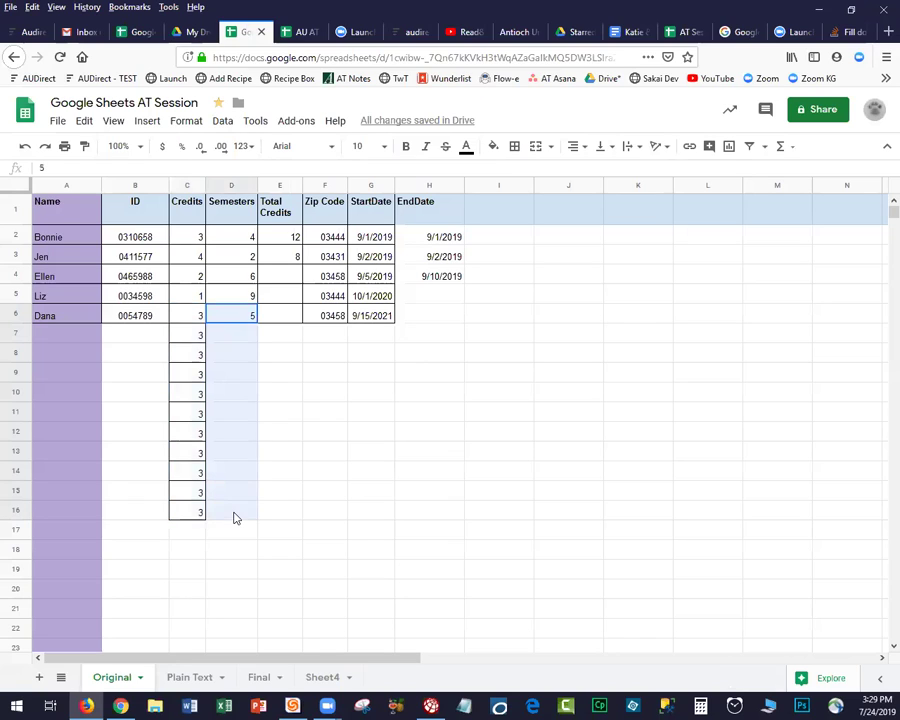
double_click(253, 318)
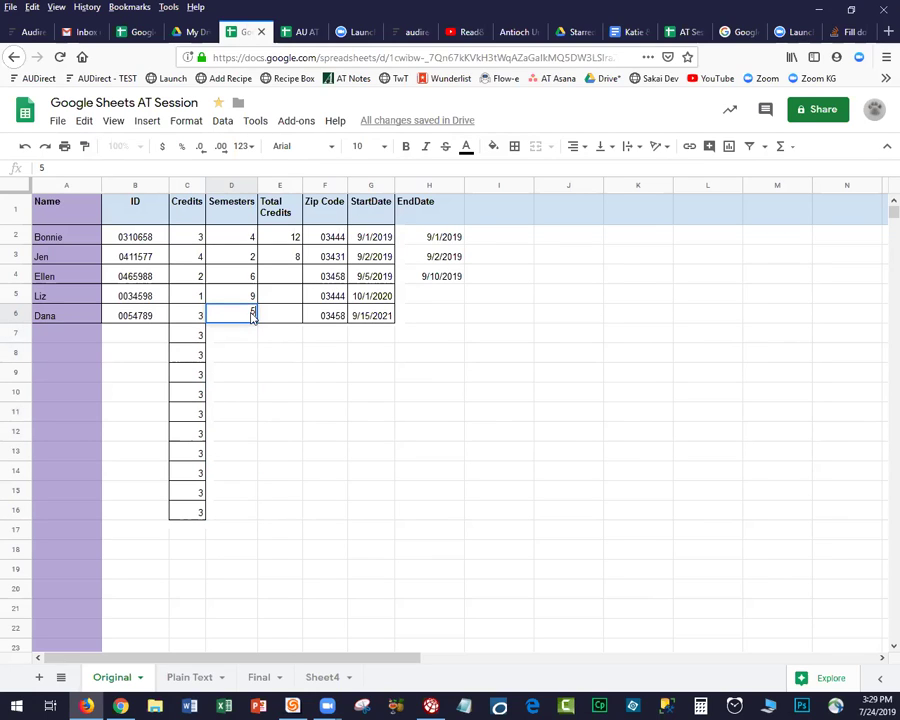
left_click(231, 513, "shift")
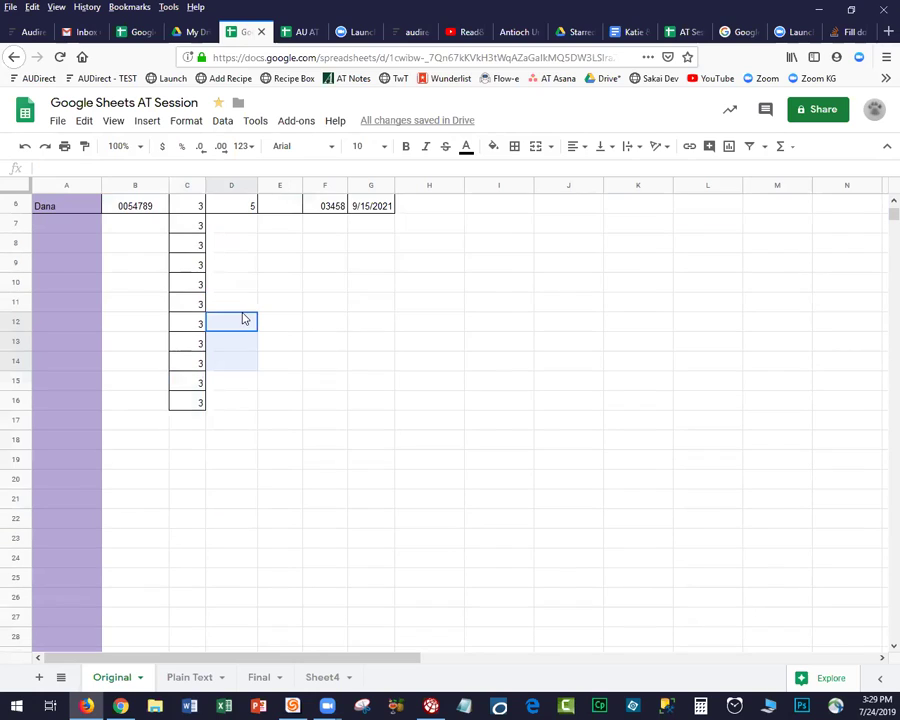
scroll(245, 323, "up", 2)
left_click(252, 316)
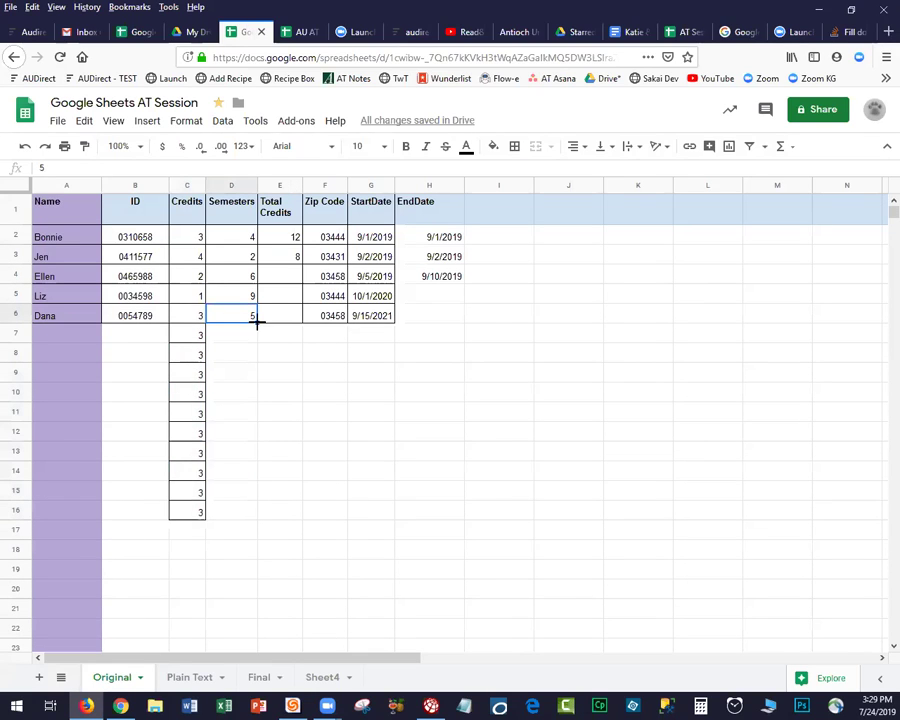
left_click_drag(252, 350, 251, 518)
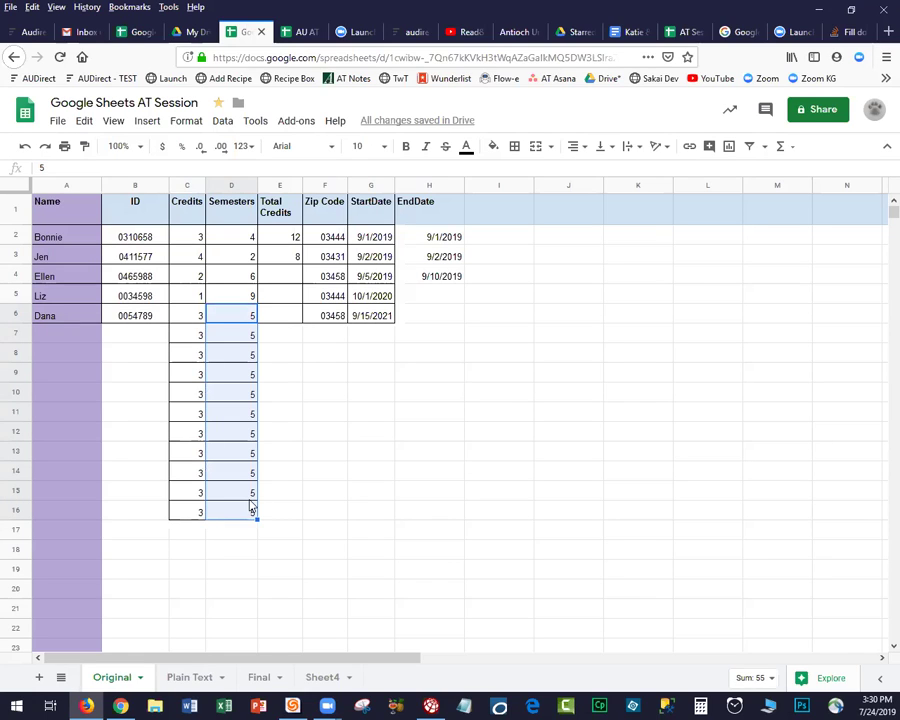
Copy the Total Credits formula from E3 down to row 13.
left_click(297, 257)
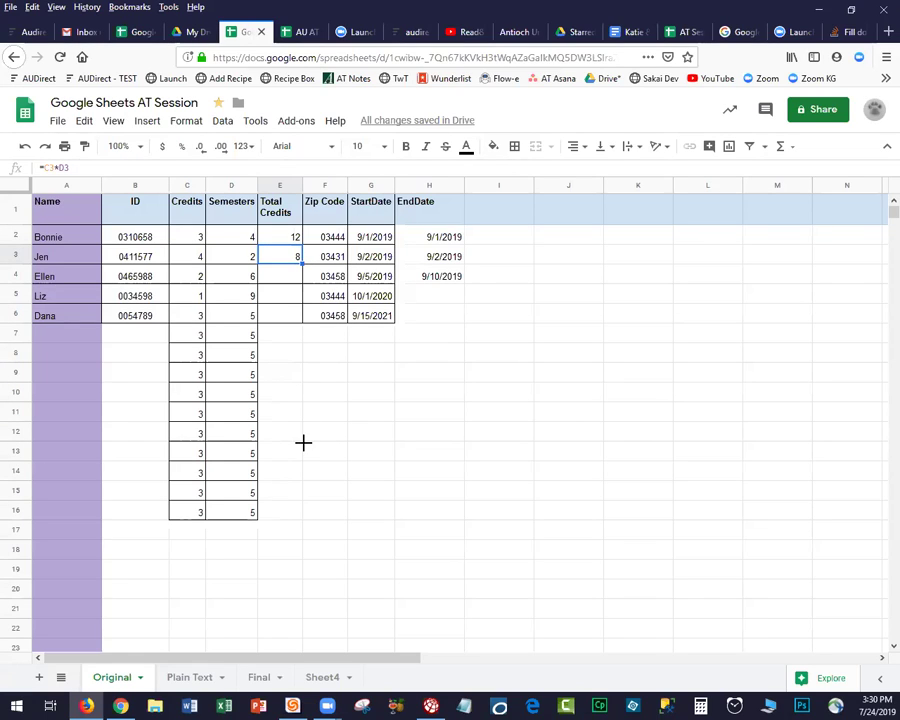
left_click_drag(302, 263, 301, 456)
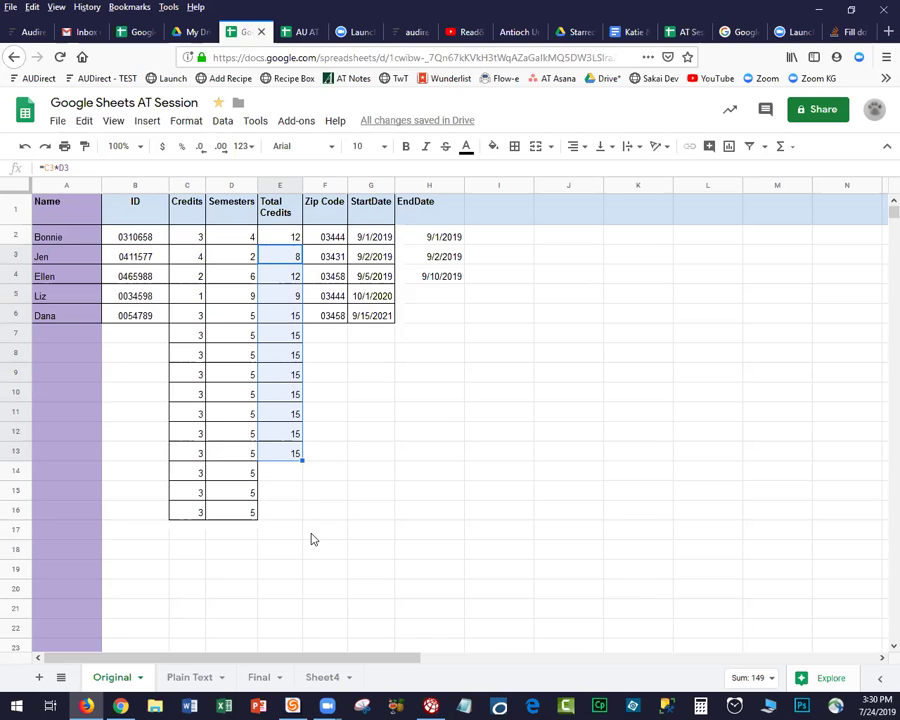
left_click(322, 435)
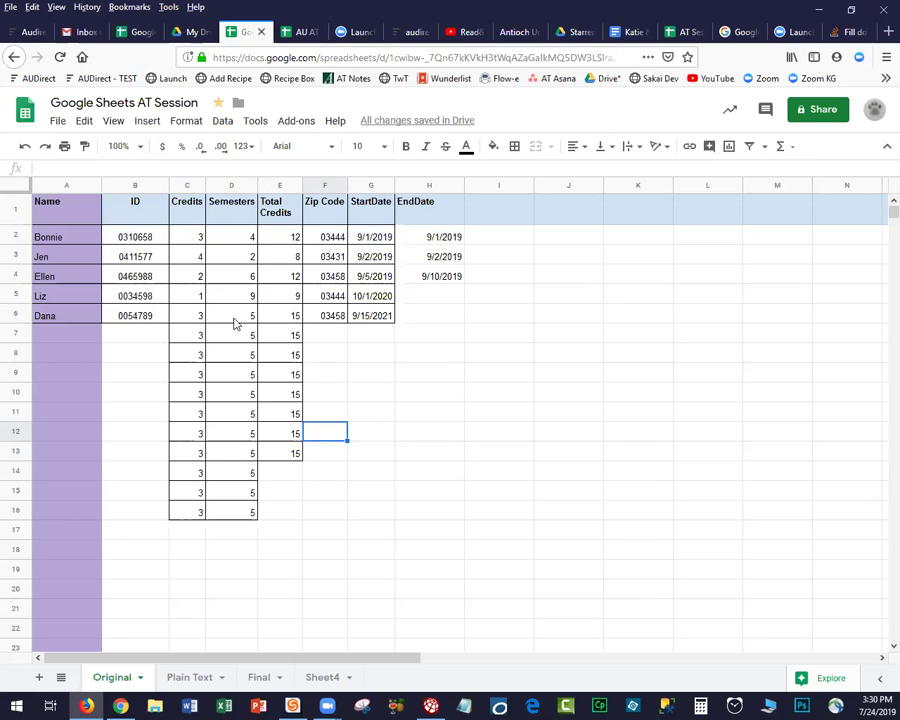
Copy zip code 03458 from F6 down to F16.
left_click(345, 322)
left_click_drag(348, 325, 349, 521)
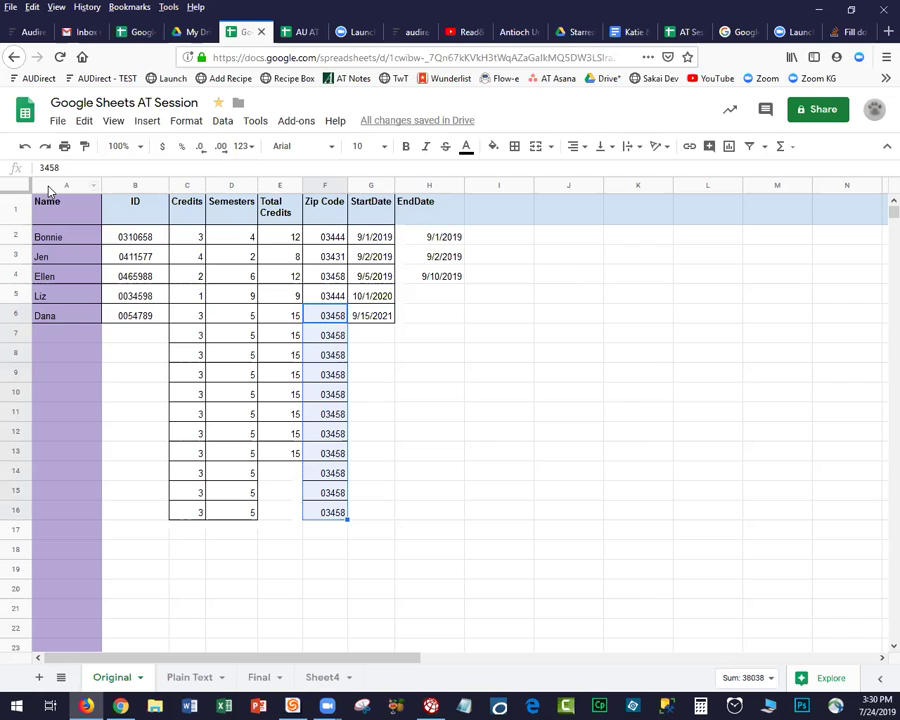
left_click(50, 186)
Insert a blank column left of Name, then fill EndDate 9/10/2019 from I4 to I16 with Ctrl+D.
right_click(58, 290)
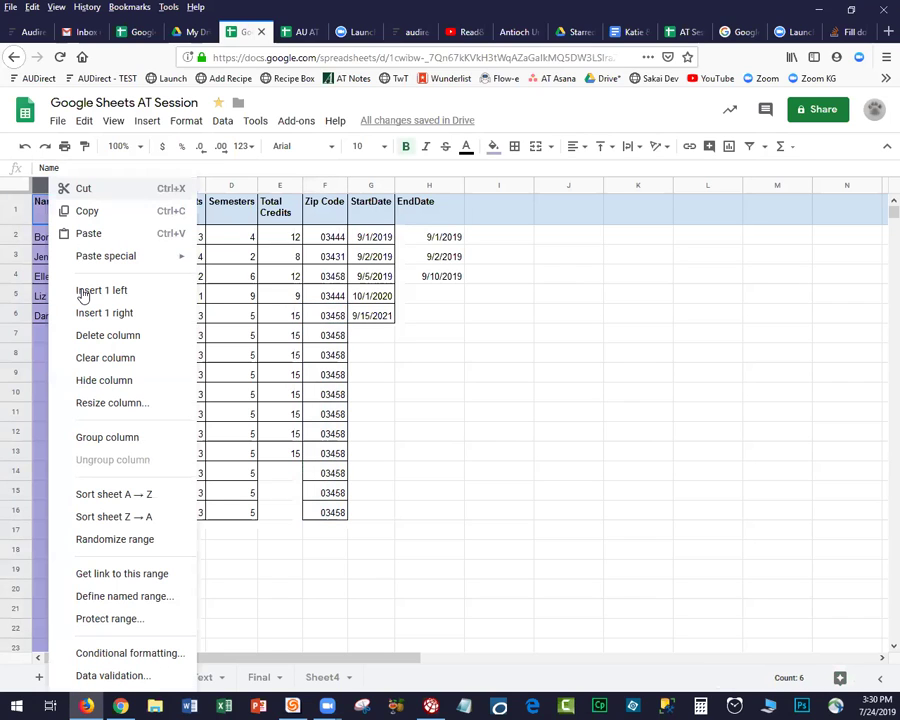
left_click(101, 290)
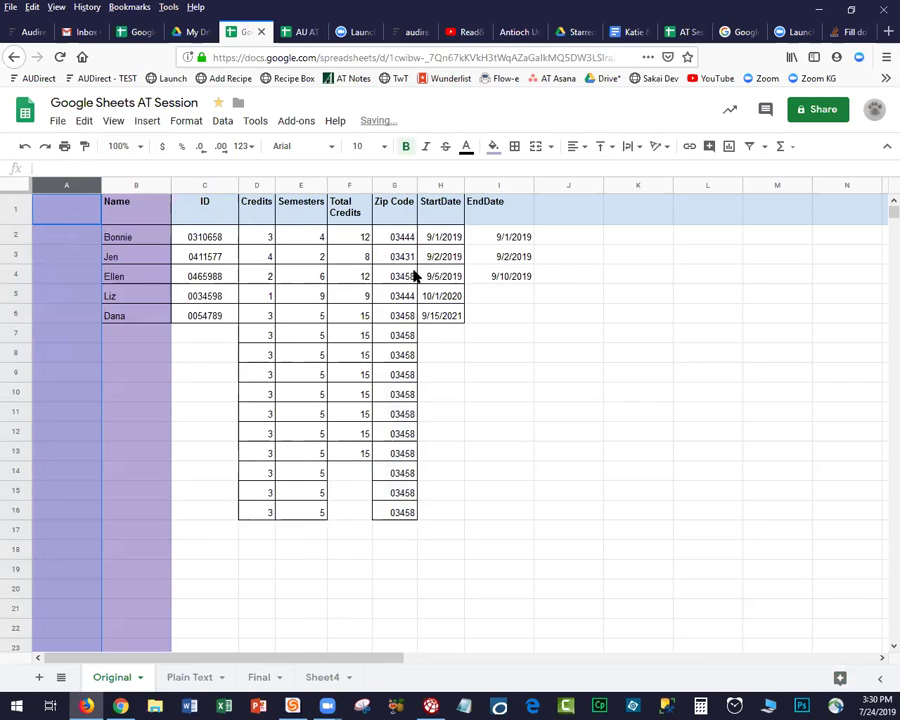
left_click(530, 280)
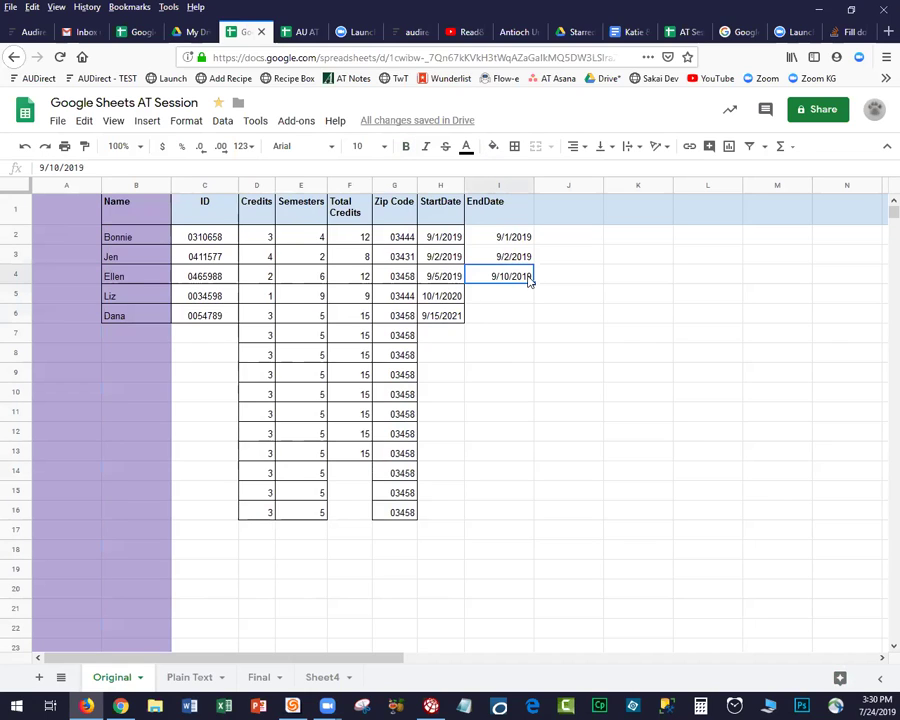
left_click_drag(530, 280, 528, 300)
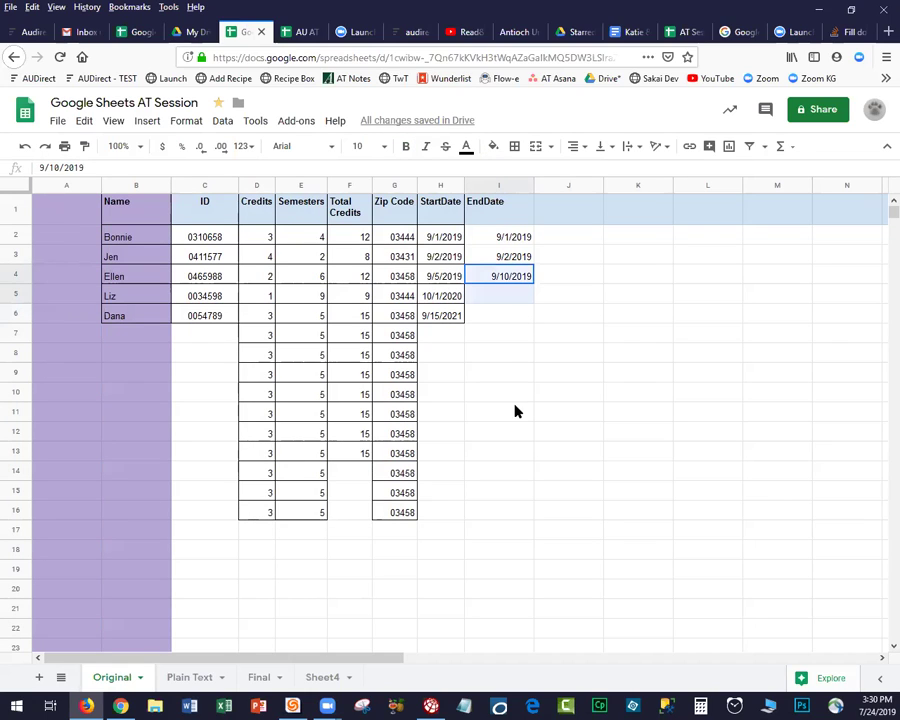
left_click_drag(515, 497, 516, 508)
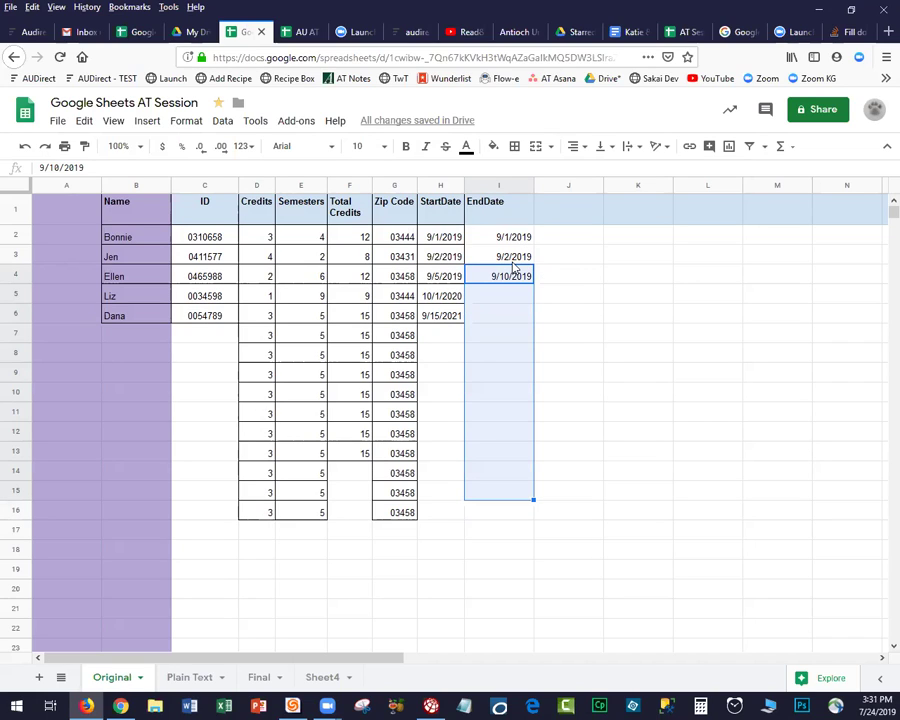
key("Right")
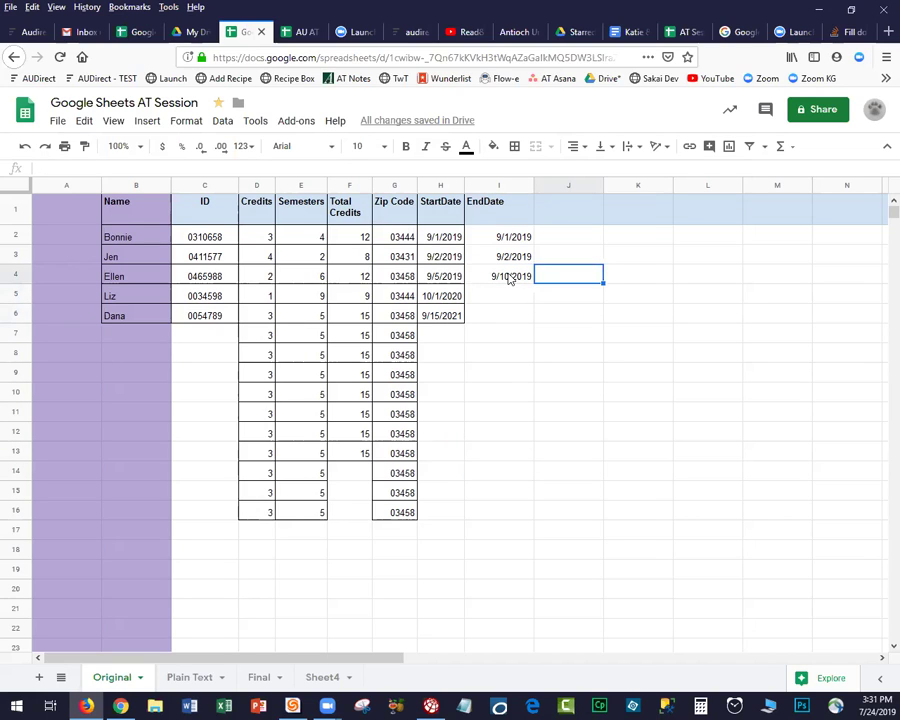
left_click(510, 278)
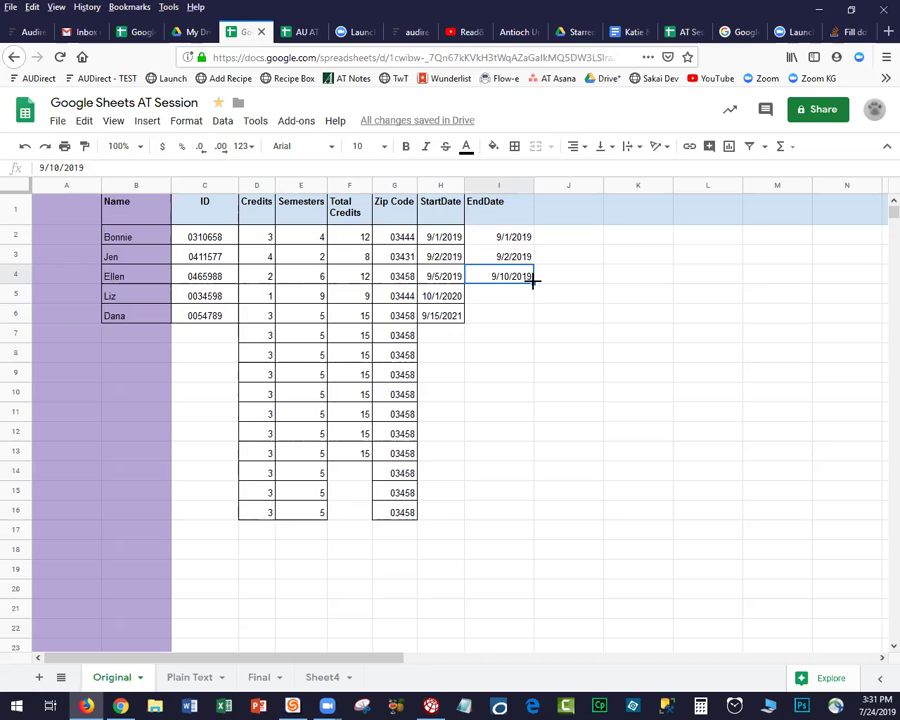
left_click_drag(533, 283, 524, 516)
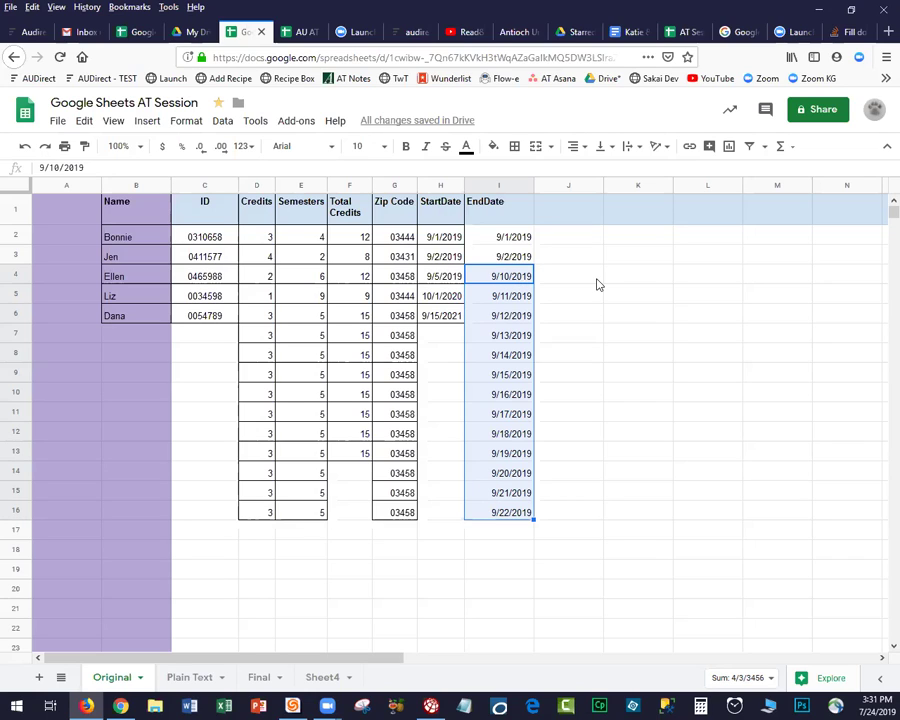
key("Right")
left_click_drag(507, 279, 494, 514)
key("ctrl+d")
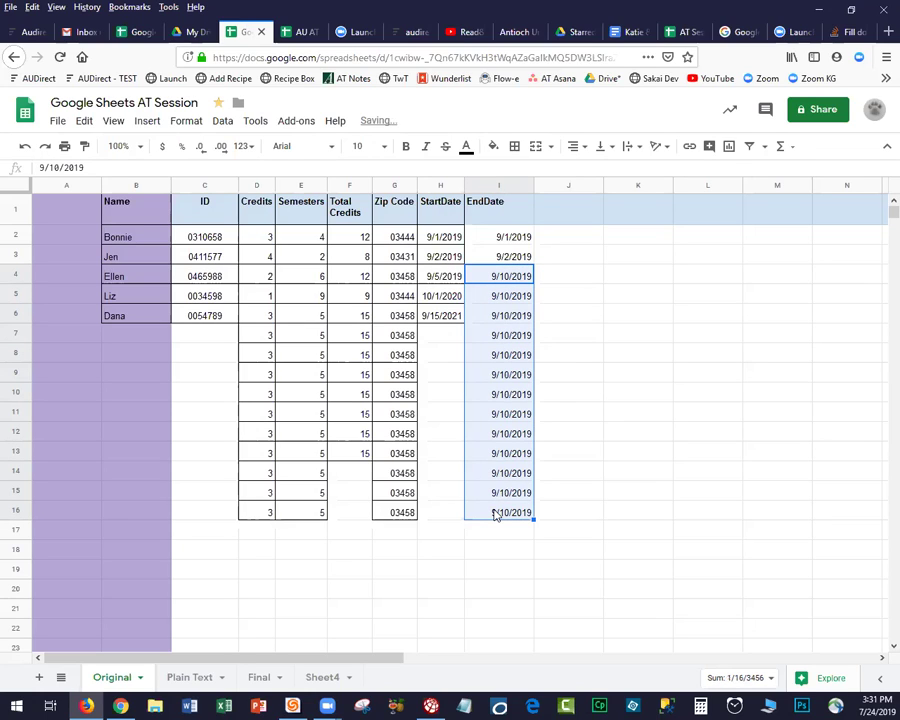
left_click(566, 303)
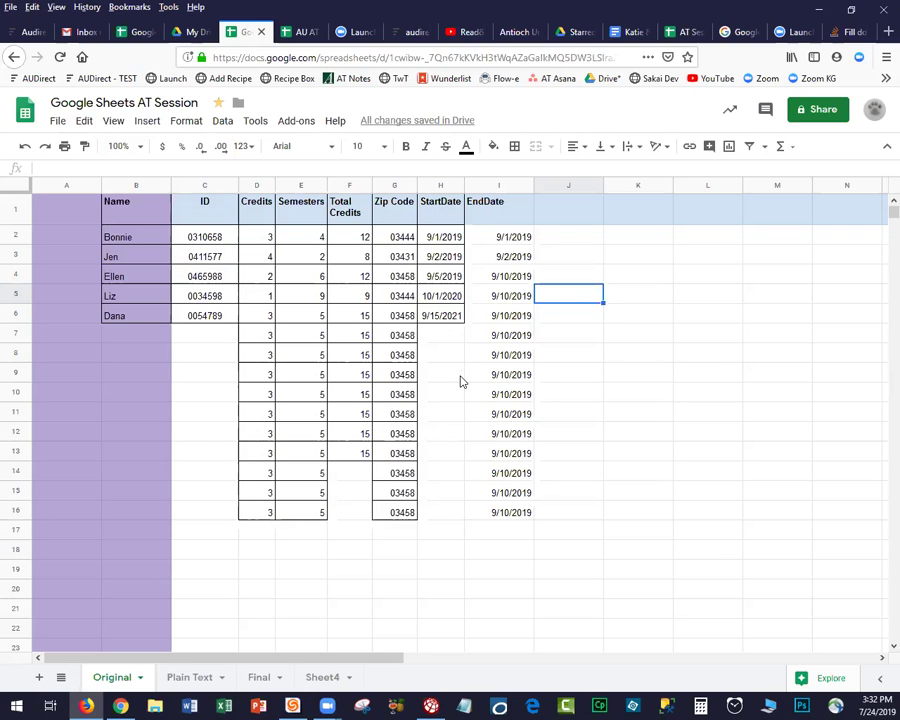
Enter the numbers 1 through 5 in cells A2 to A6.
left_click(77, 240)
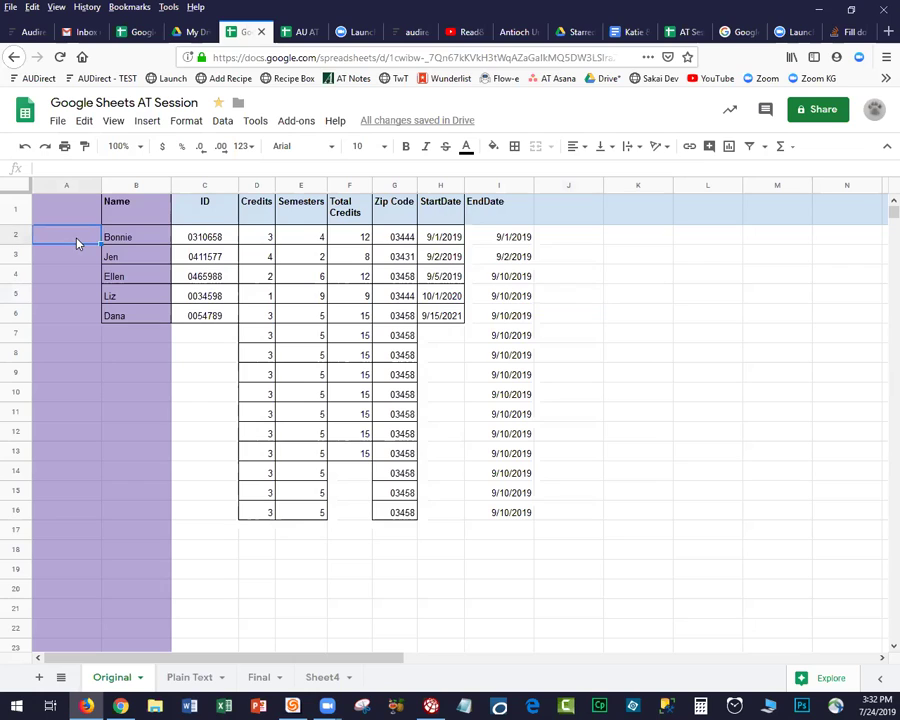
type("1")
key("Return")
type("2")
key("Return")
type("3")
key("Return")
type("4")
key("Return")
type("5")
key("Return")
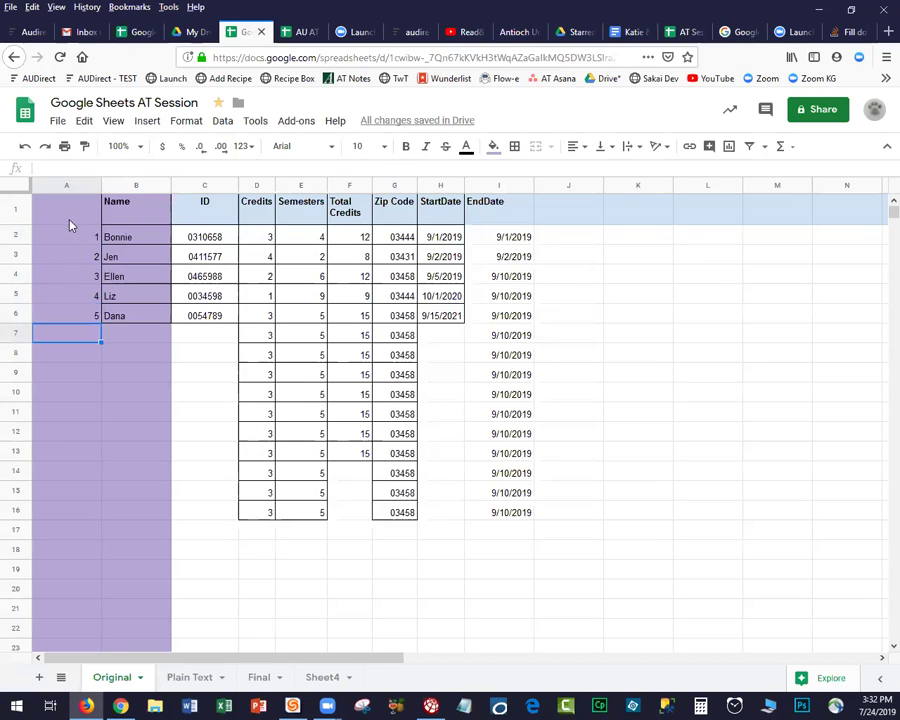
Copy the 5 from A6 down column A to row 18.
left_click(70, 320)
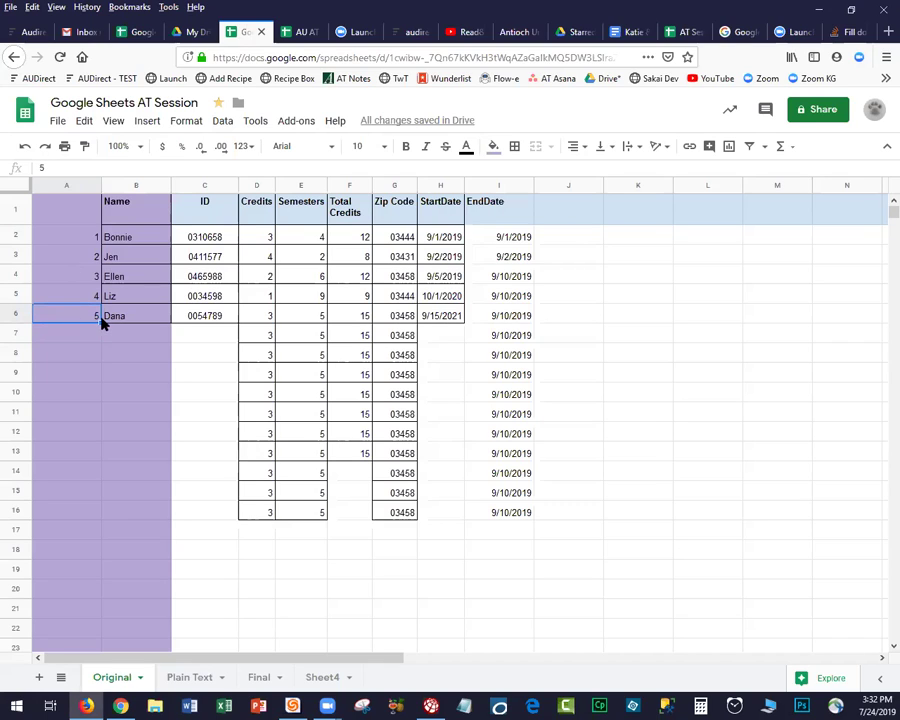
left_click_drag(97, 525, 96, 562)
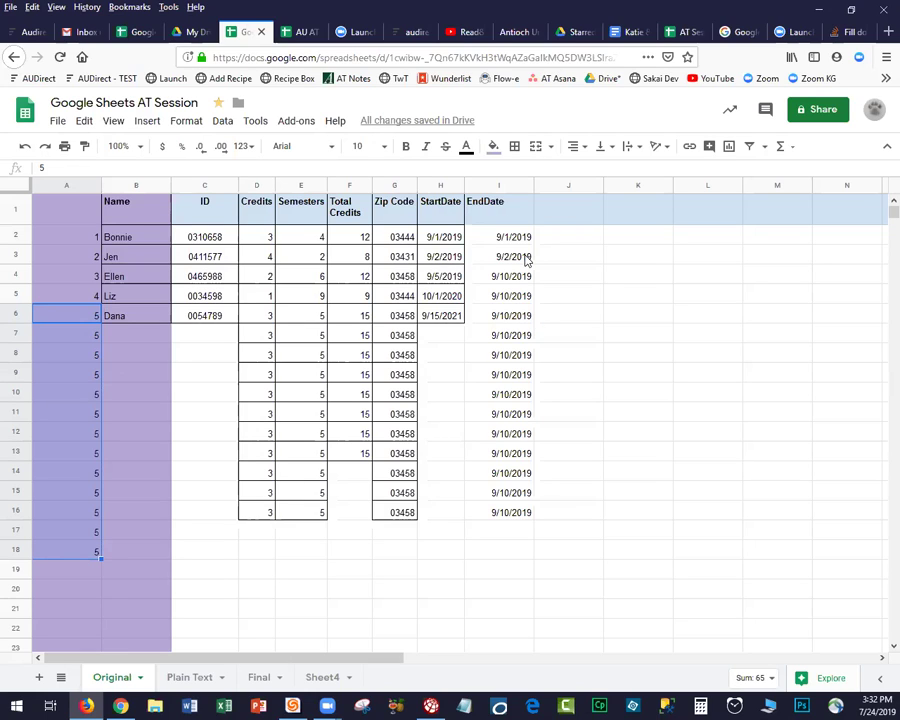
left_click(527, 260)
Extend the EndDate series from 9/2/2019 in I3 down to row 20, ending at 9/19/2019.
left_click_drag(533, 262, 532, 518)
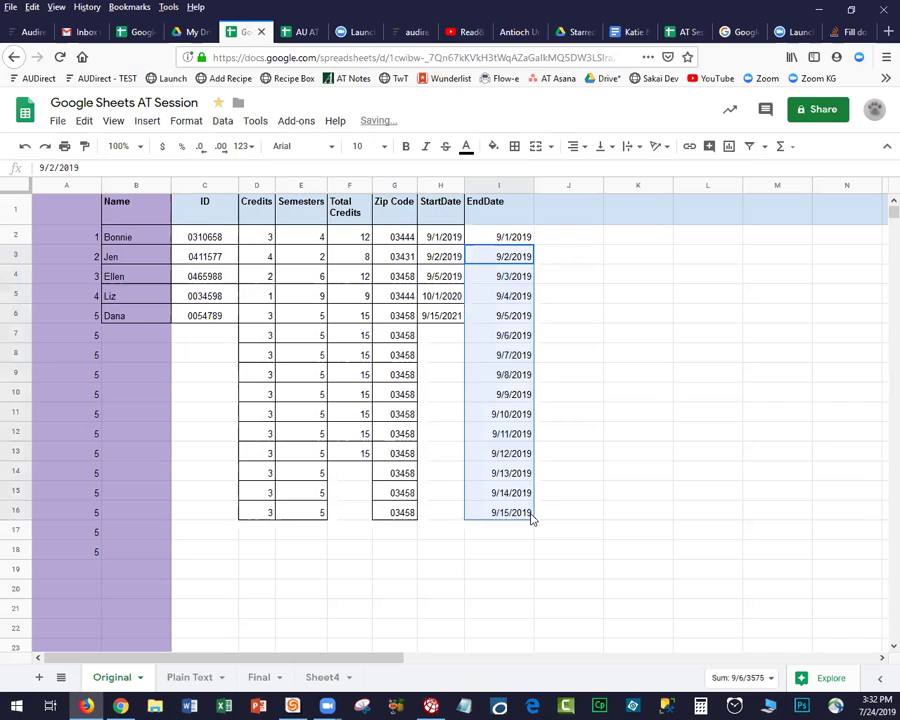
left_click(634, 425)
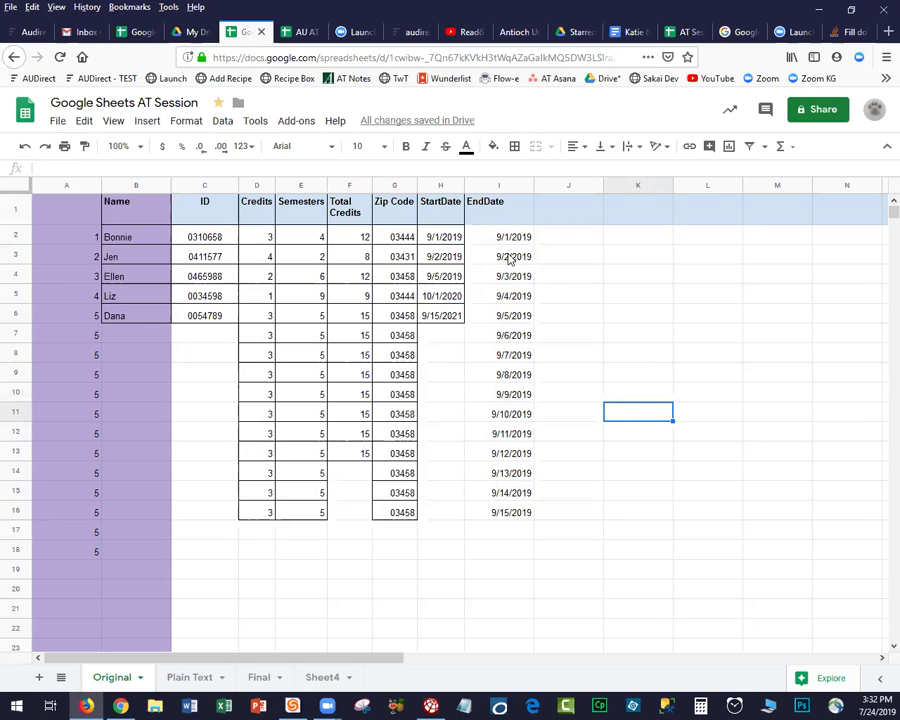
left_click(510, 259)
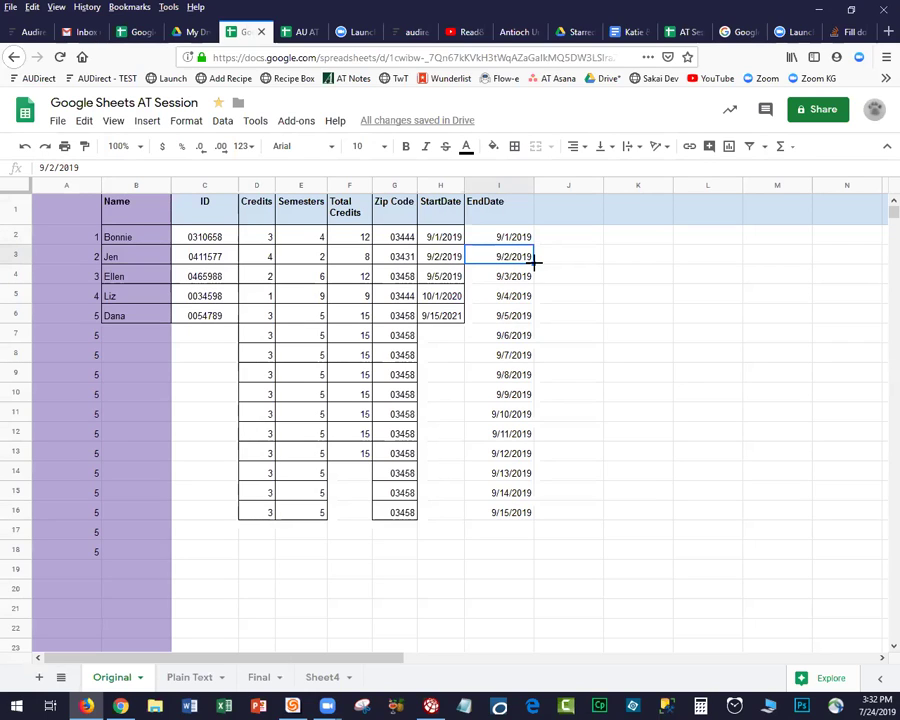
left_click_drag(534, 262, 531, 596)
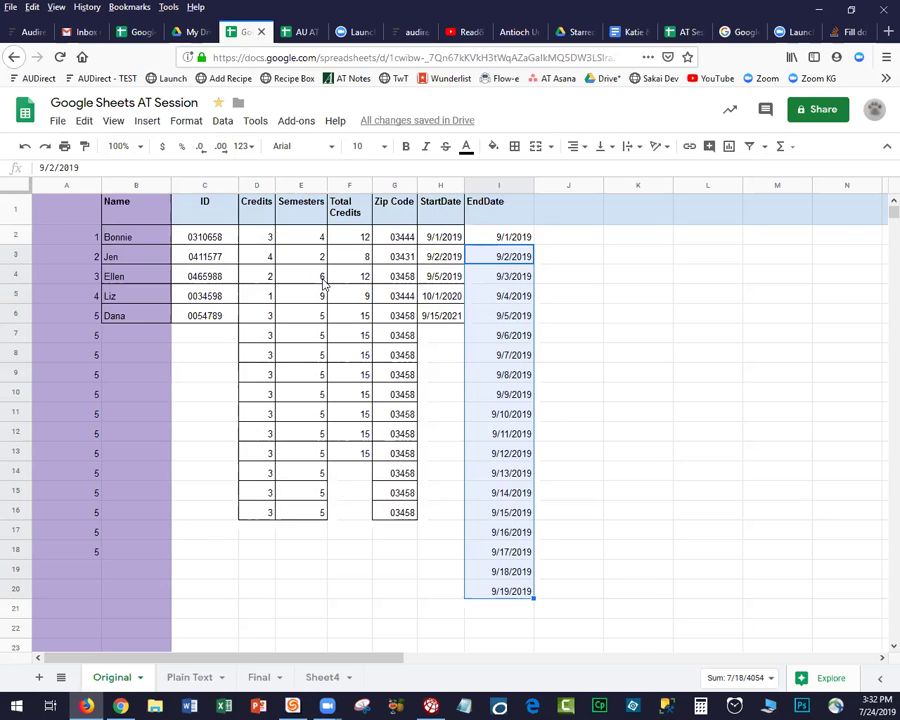
left_click(68, 238)
Extend the 1–5 series in column A down to row 19.
left_click_drag(70, 259, 70, 317)
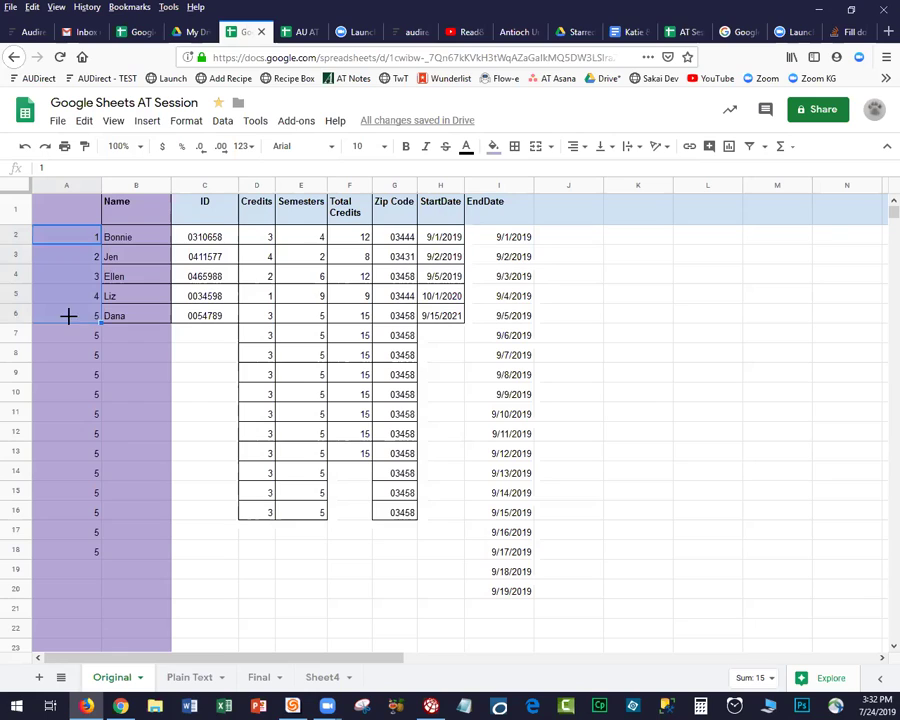
left_click_drag(106, 456, 101, 570)
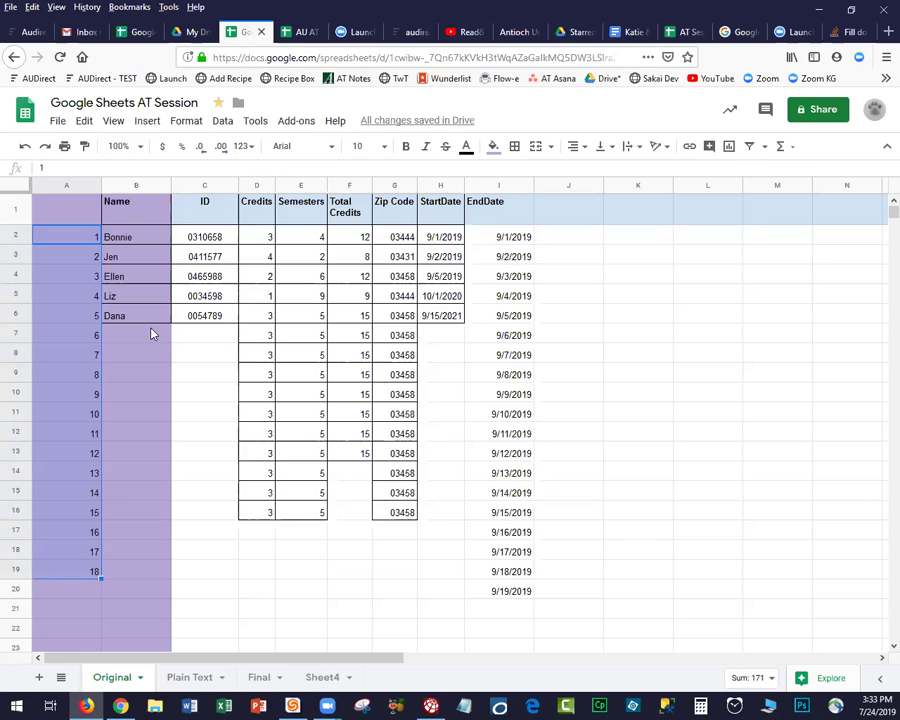
left_click(518, 297)
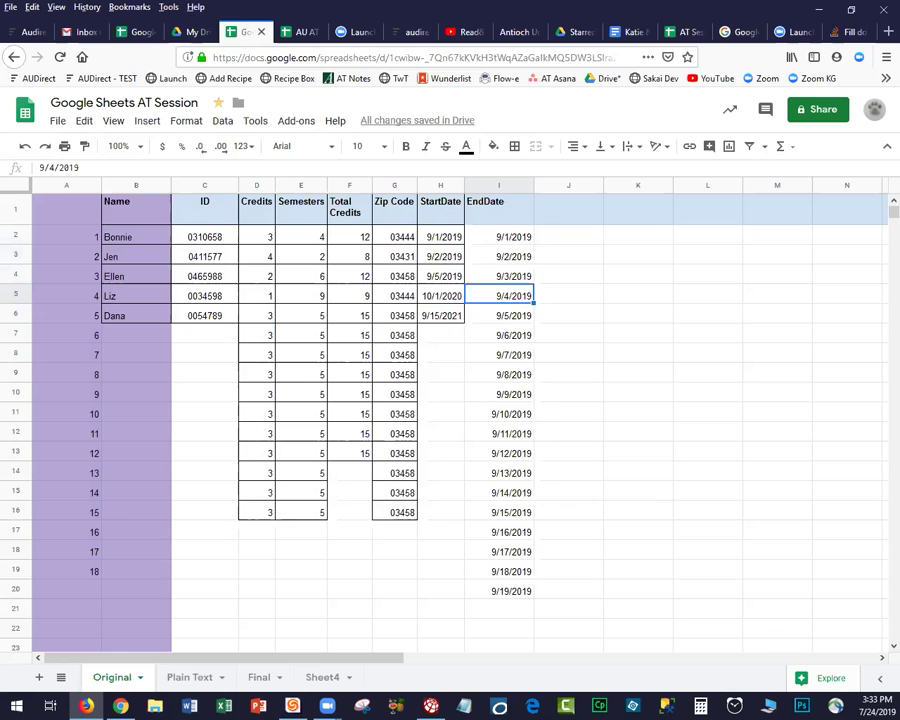
Retype A2 through A6 as 2, 4, 6, 8 and 10.
left_click(61, 238)
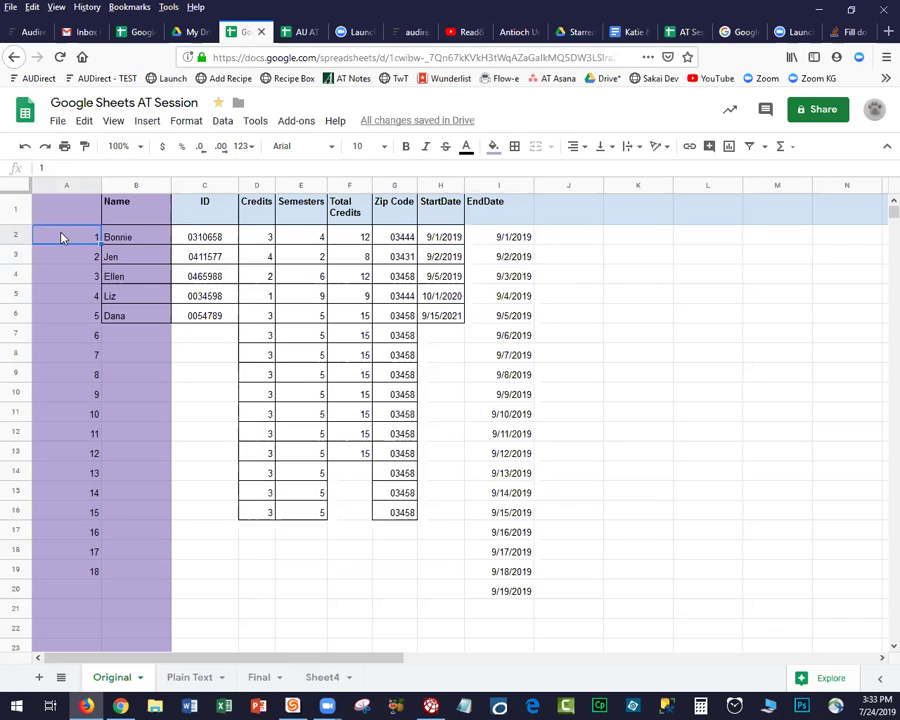
type("2")
key("Return")
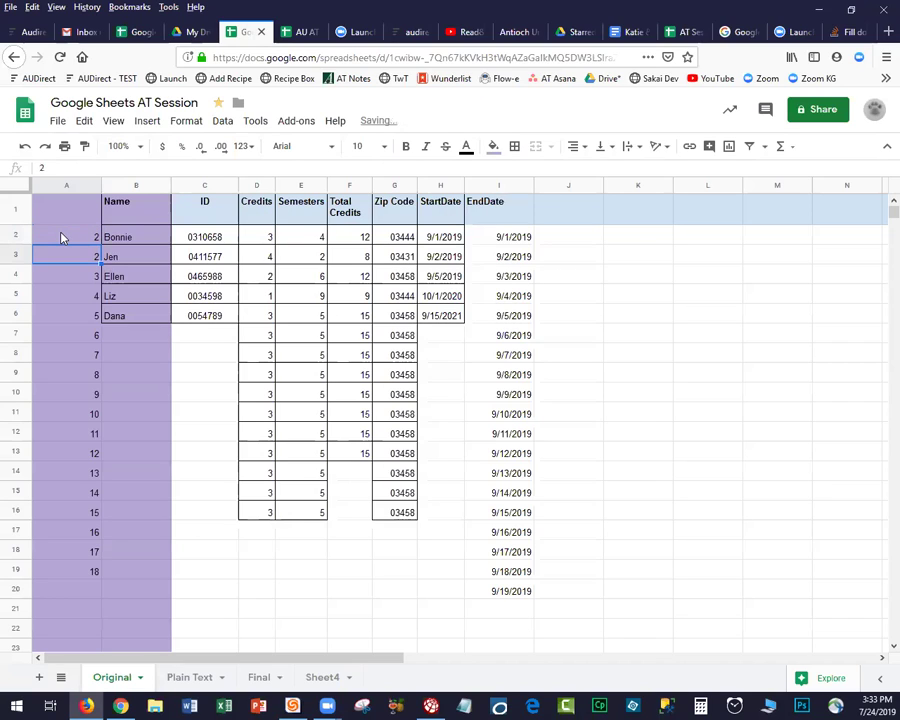
type("4")
key("Return")
type("6")
key("Return")
type("8")
key("Return")
type("10")
key("Return")
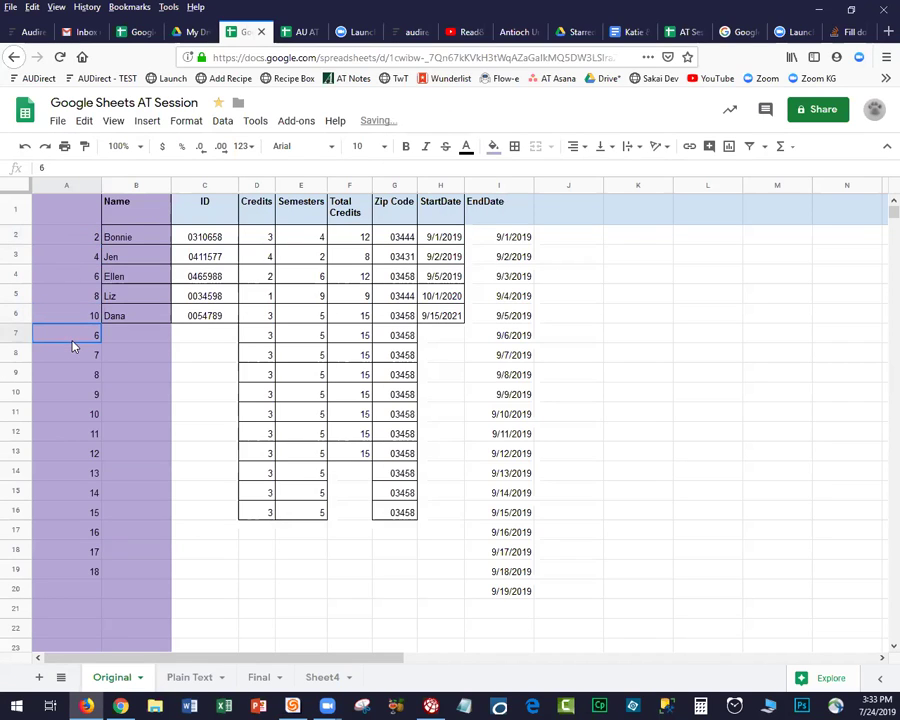
Clear the leftover numbers below row 6 in column A.
key("Delete")
key("Down")
key("Delete")
key("Down")
key("Delete")
key("Down")
key("Delete")
key("Down")
key("Delete")
key("Down")
key("Delete")
key("Down")
key("Delete")
key("Down")
key("Delete")
key("Down")
key("Delete")
key("Down")
key("Delete")
key("Down")
key("Delete")
key("Down")
key("Delete")
key("Down")
key("Delete")
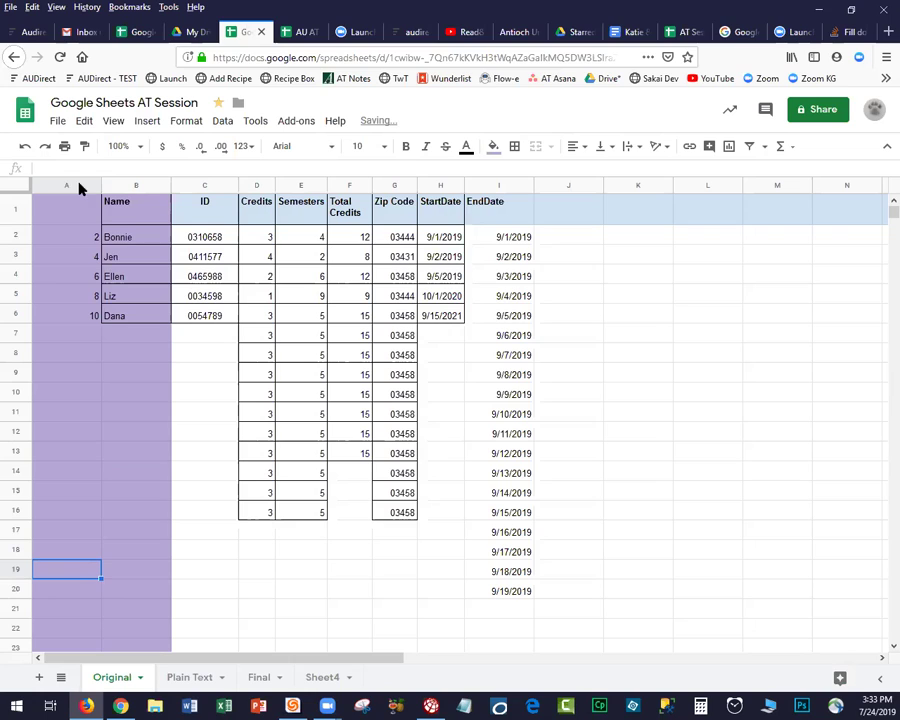
left_click(80, 186)
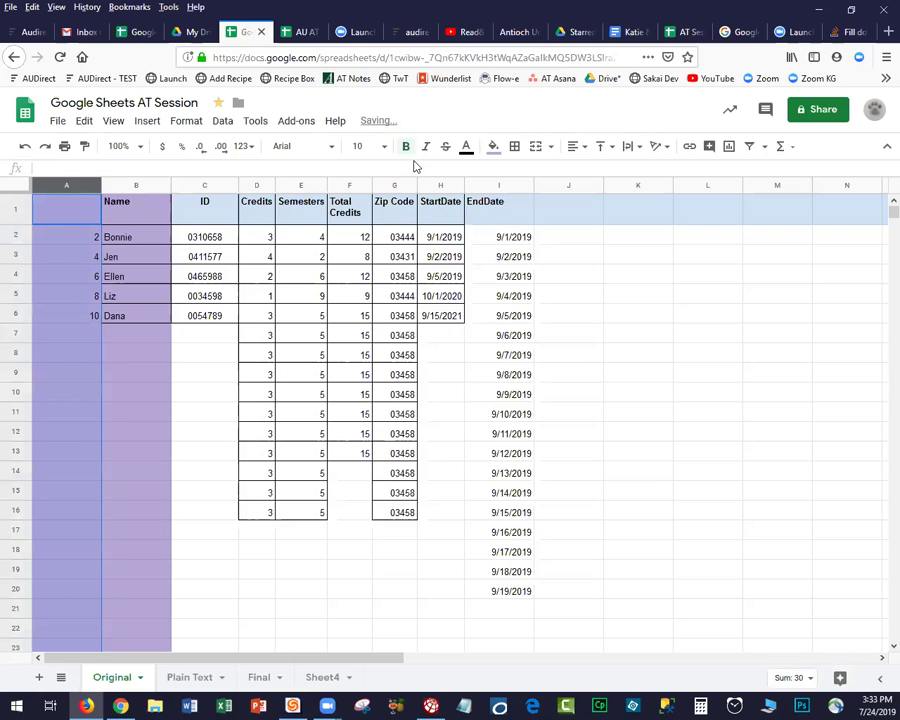
Reset column A's fill colour to remove the purple background.
left_click(493, 147)
left_click(529, 177)
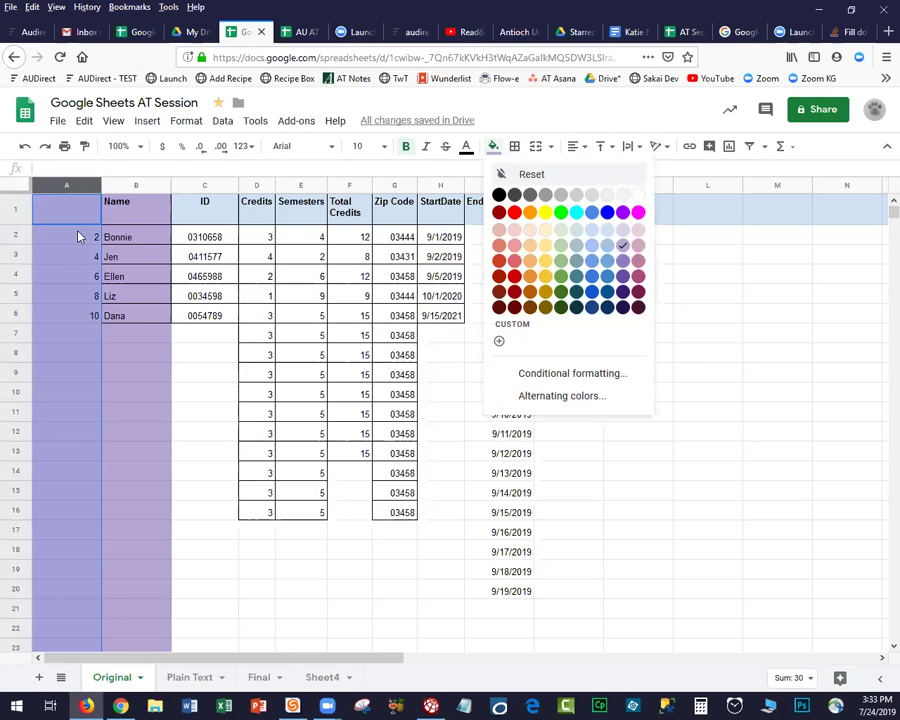
left_click_drag(68, 237, 68, 494)
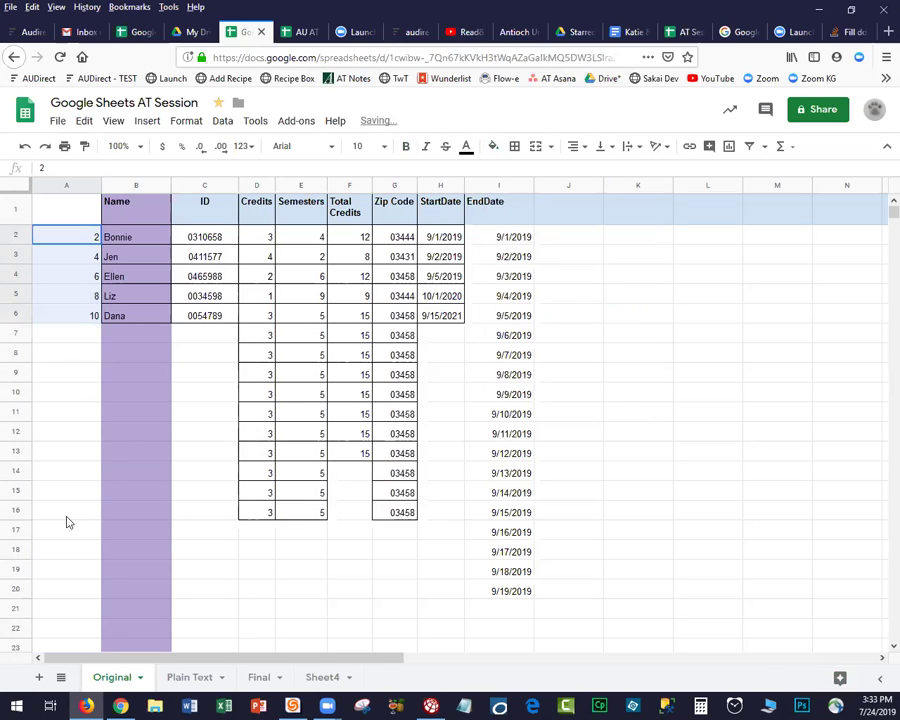
left_click_drag(68, 611, 70, 628)
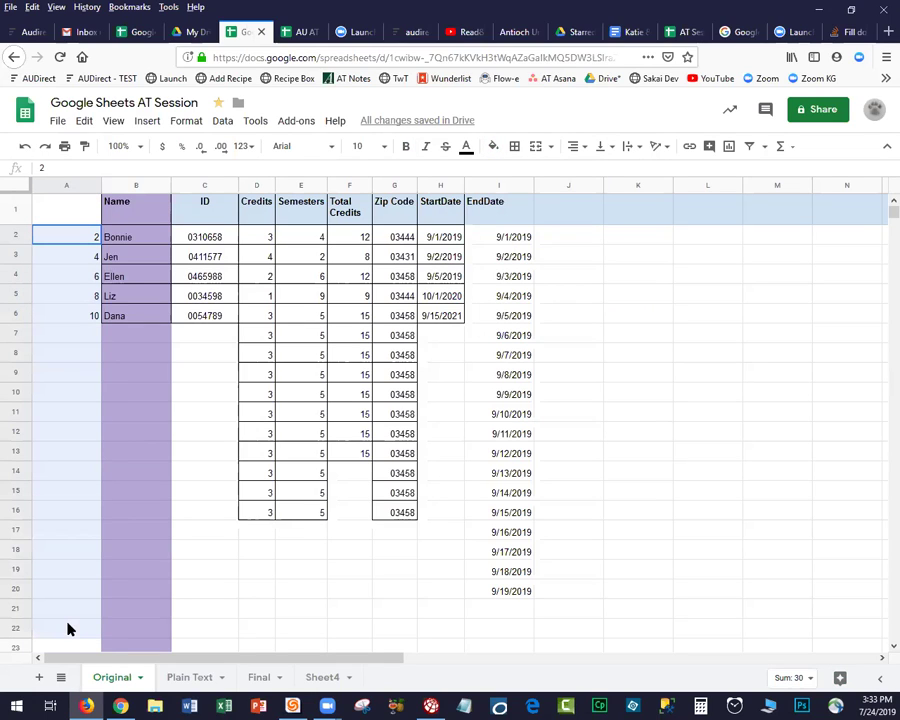
Continue the even-number series in column A to 32 in row 17, then narrow the column.
left_click(69, 274)
left_click_drag(78, 240, 96, 534)
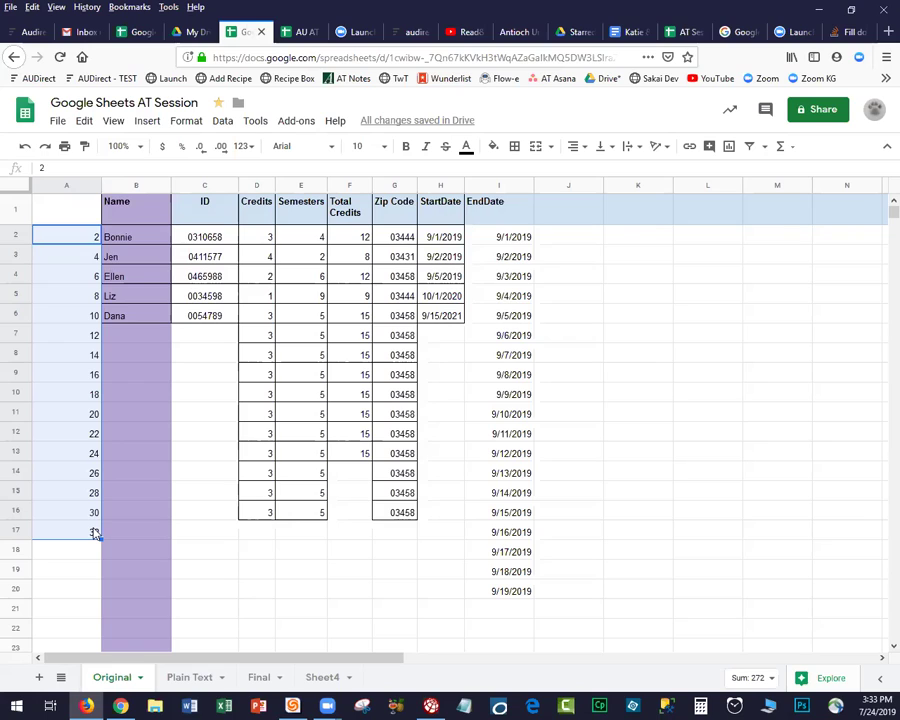
left_click(72, 418)
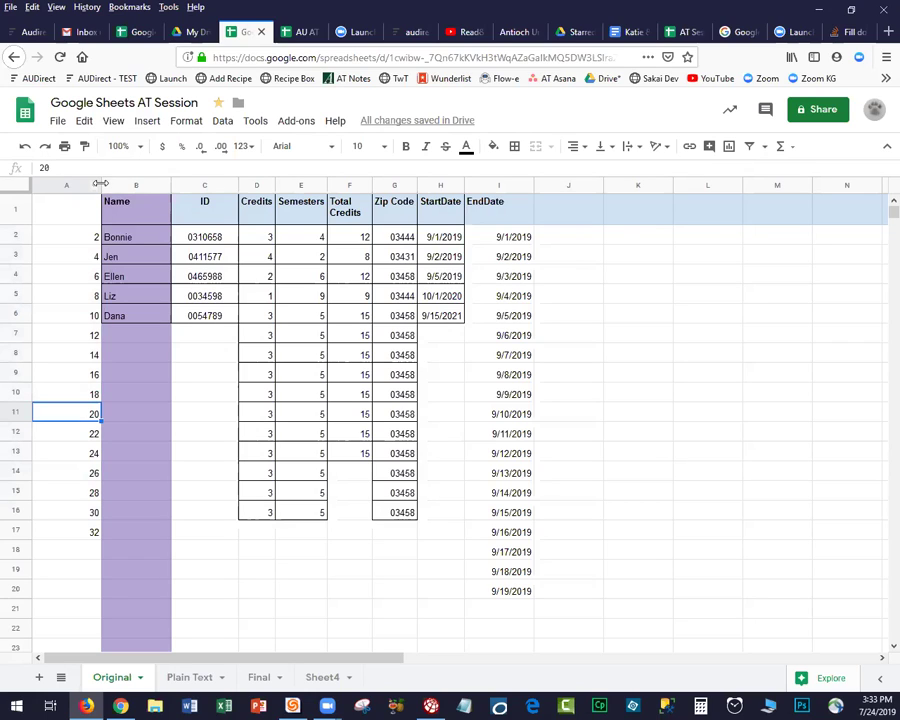
left_click_drag(78, 186, 64, 186)
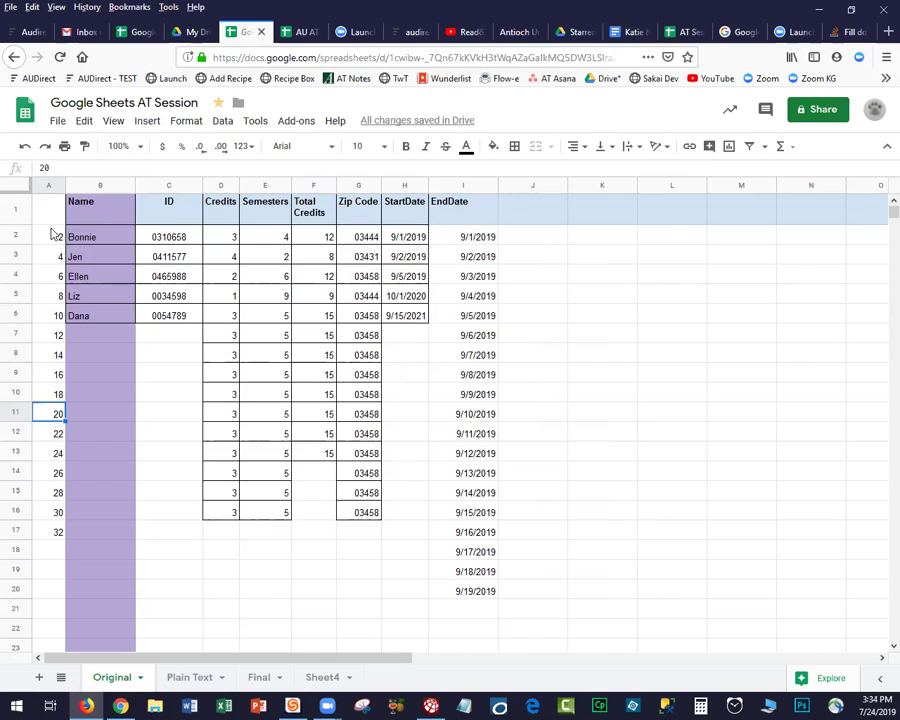
left_click(53, 236)
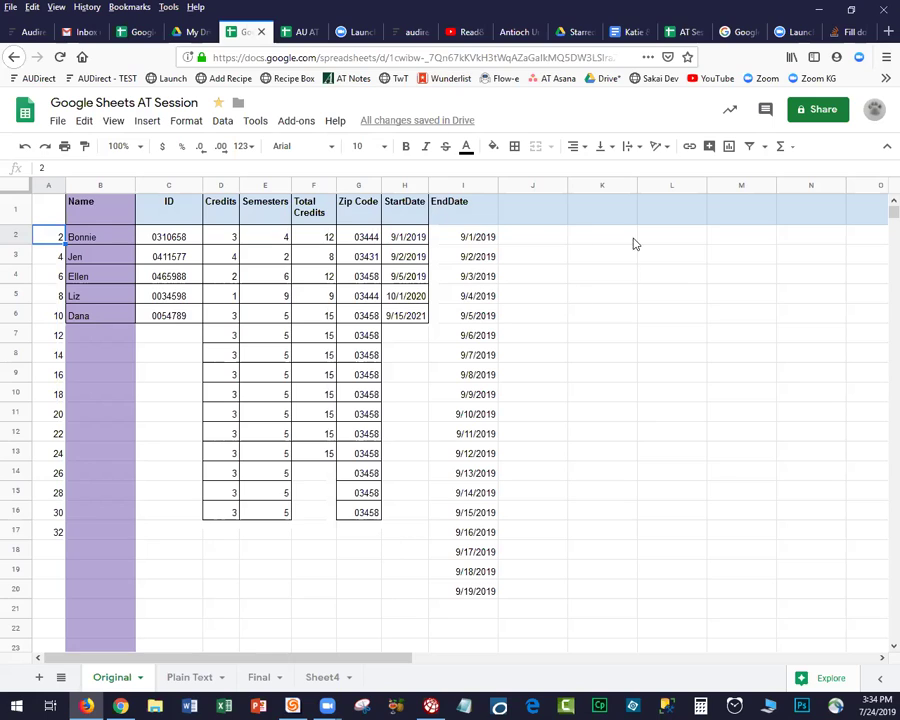
Enter the dates 7/13, 8/7 and 8/14 in cells J2 to J4.
left_click(539, 240)
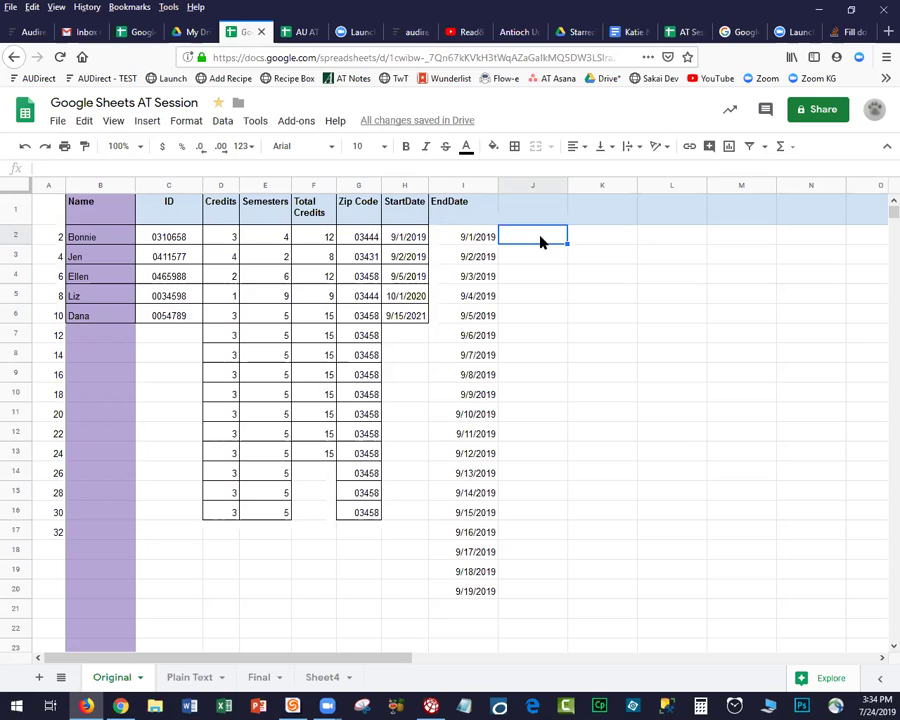
type("7/13")
key("Return")
type("8/7")
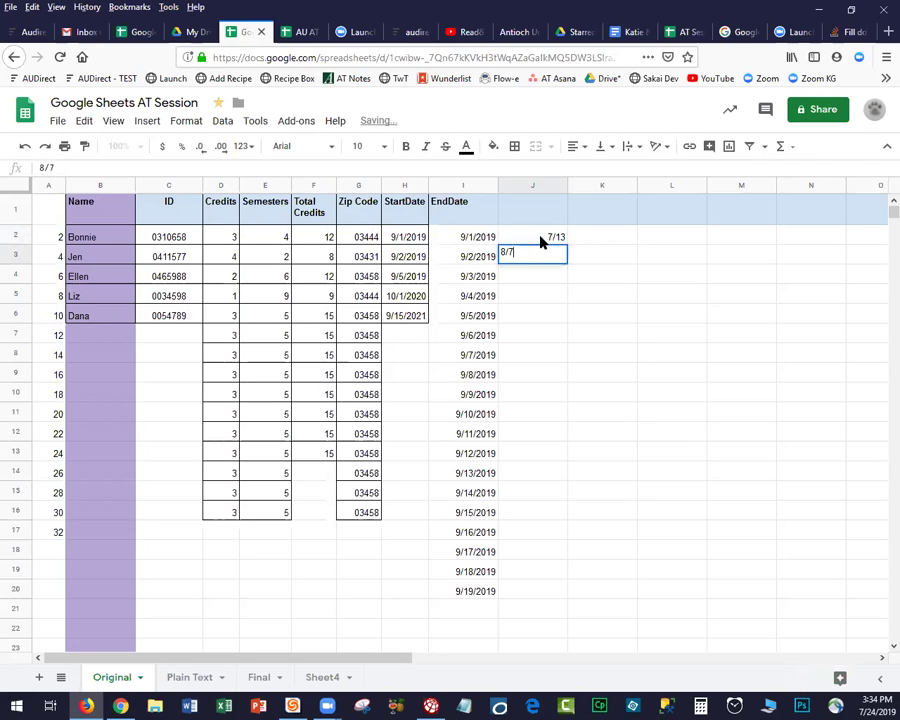
key("Return")
type("8/14")
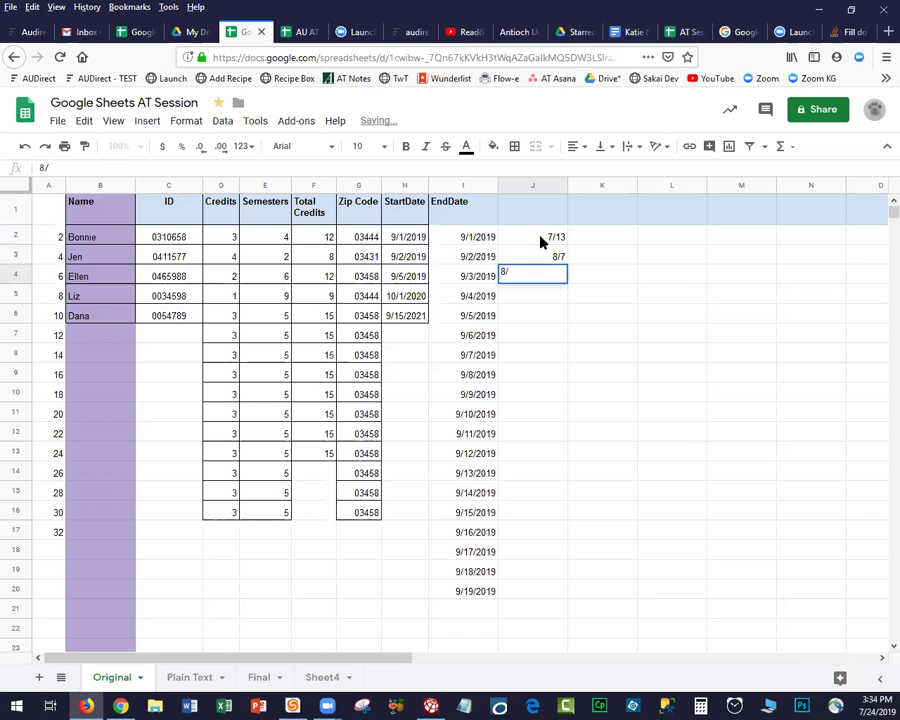
left_click(566, 321)
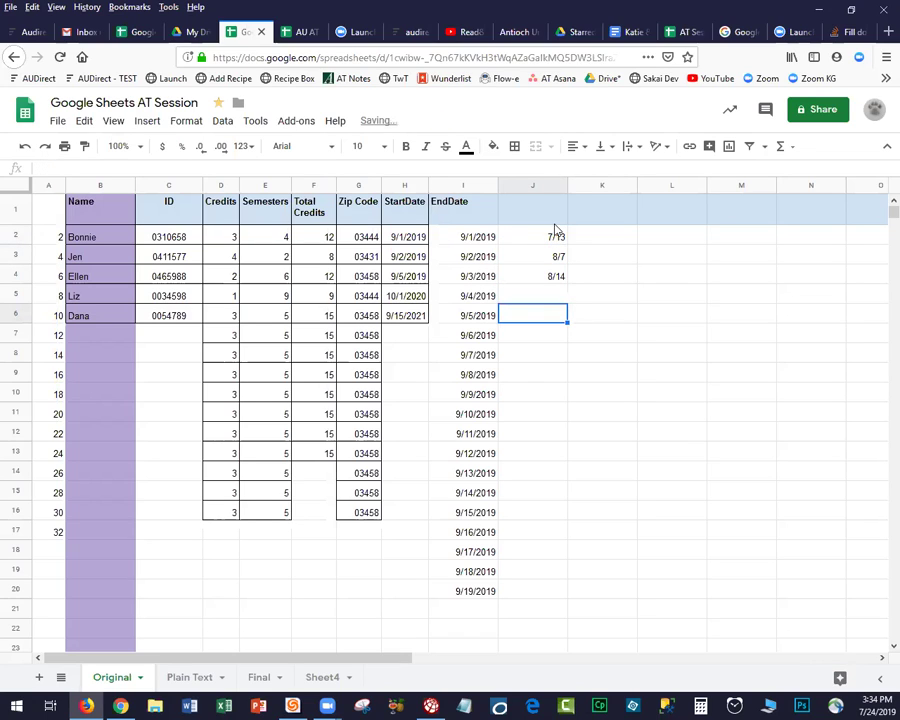
Format column J as Date so entries show the full year, e.g. 7/13/2019.
left_click(538, 185)
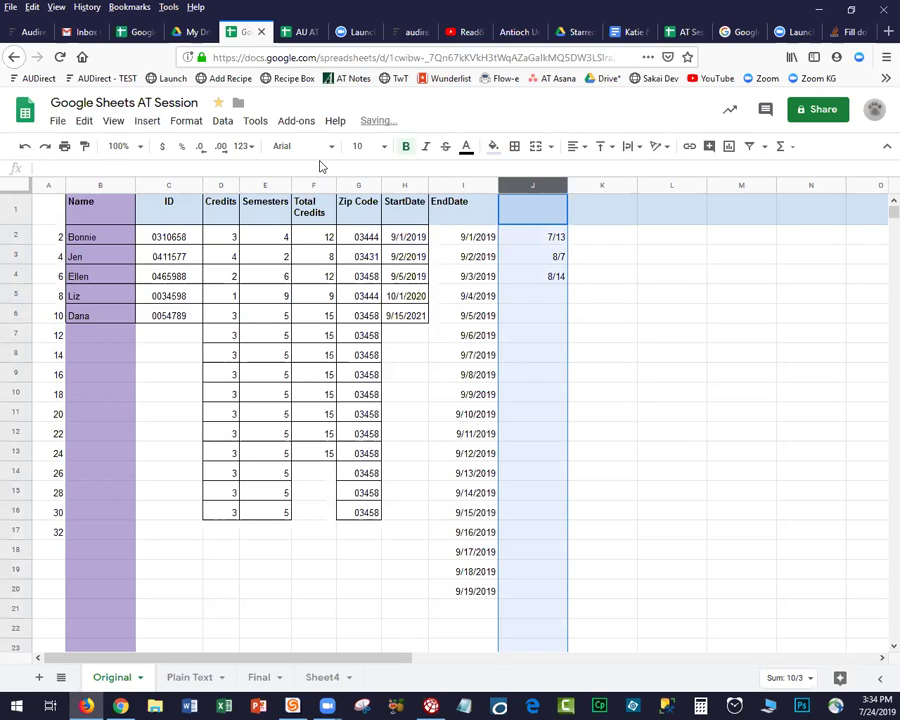
left_click(185, 123)
mouse_move(325, 157)
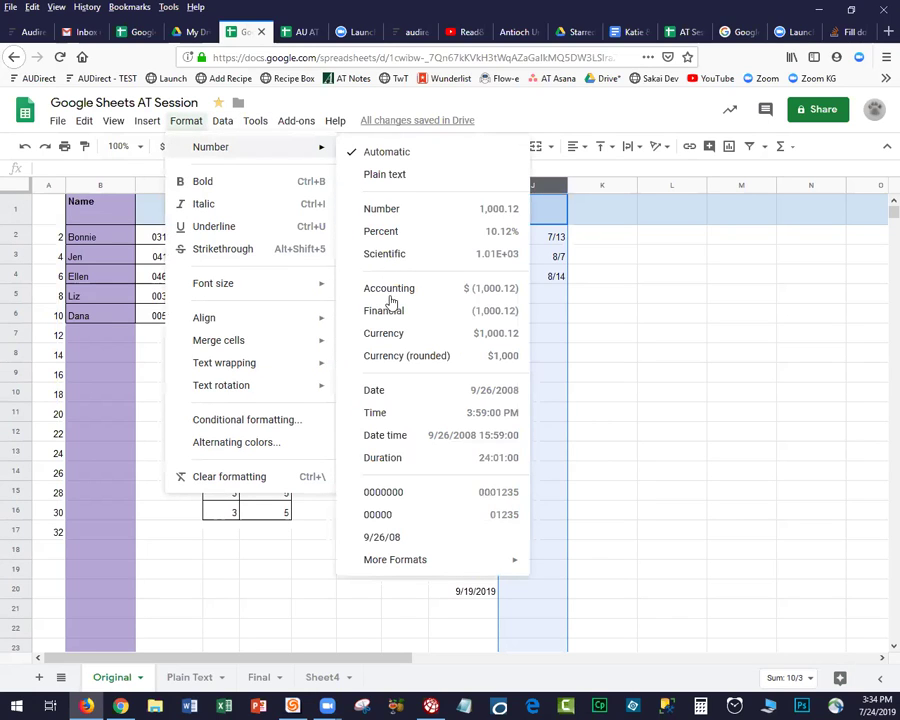
mouse_move(415, 567)
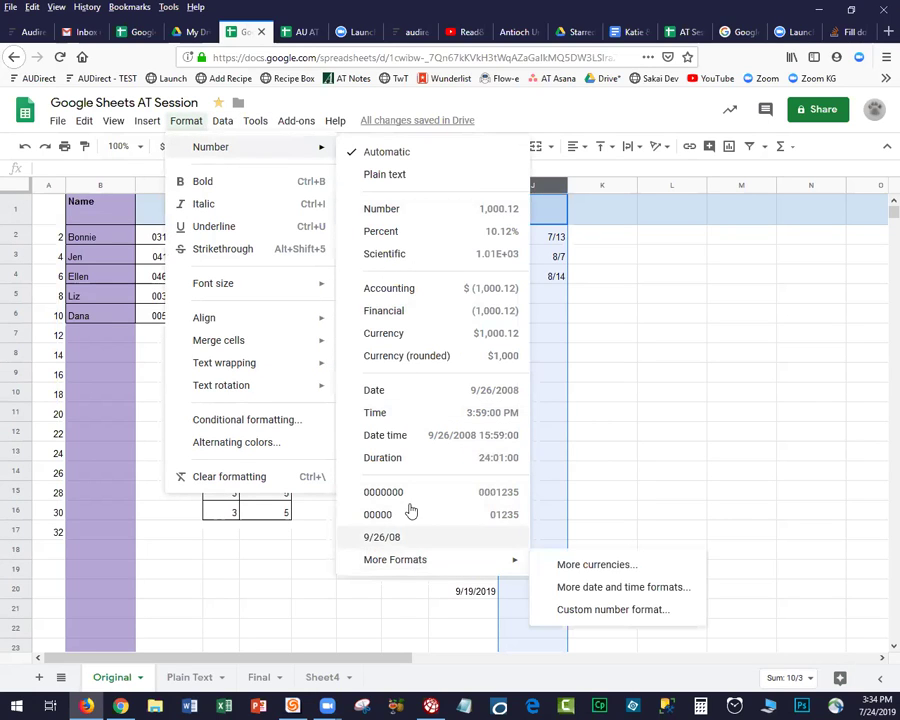
left_click(407, 394)
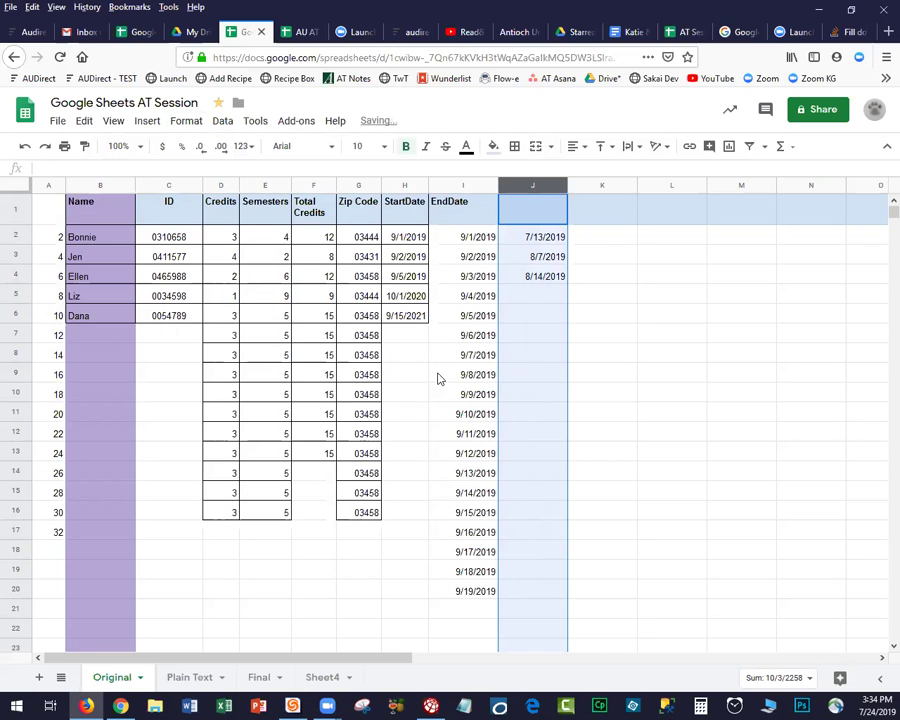
Extend the first two dates in column J down the column as a series.
left_click(557, 236)
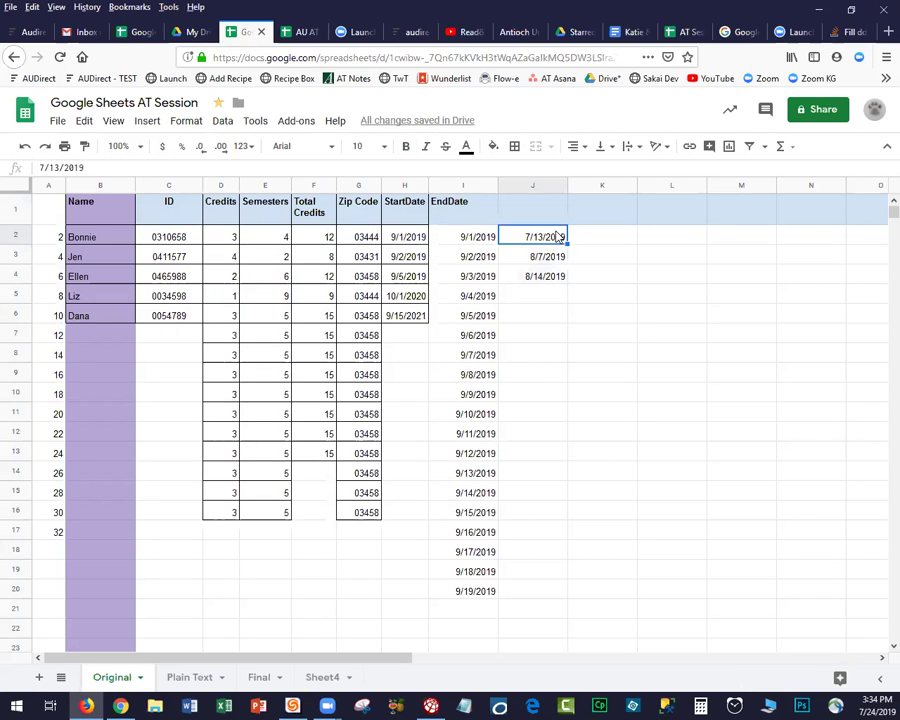
left_click_drag(557, 237, 566, 279)
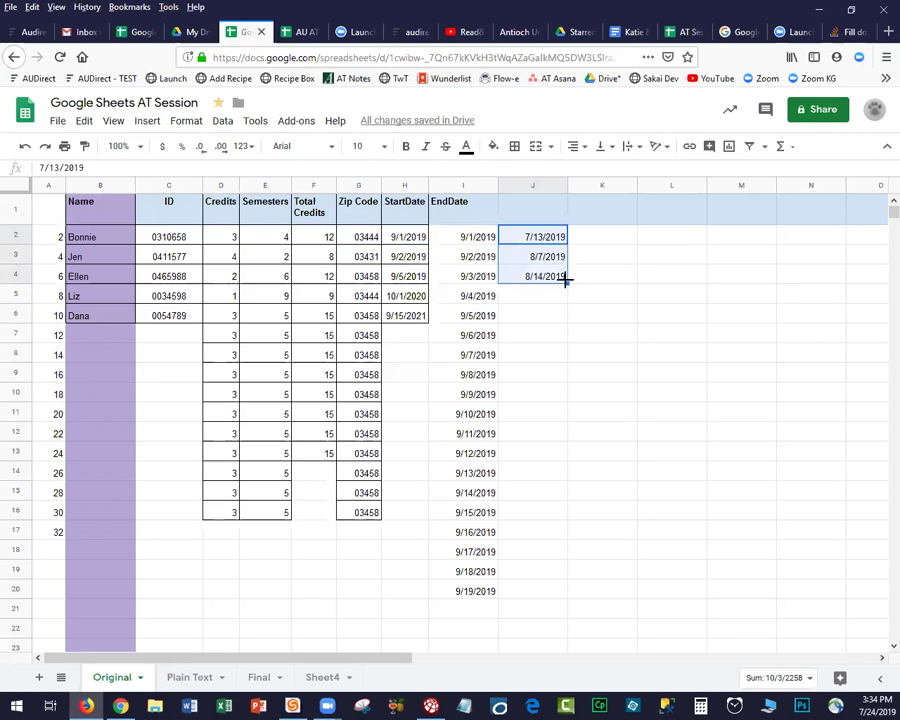
left_click_drag(570, 337, 567, 551)
left_click_drag(567, 551, 568, 553)
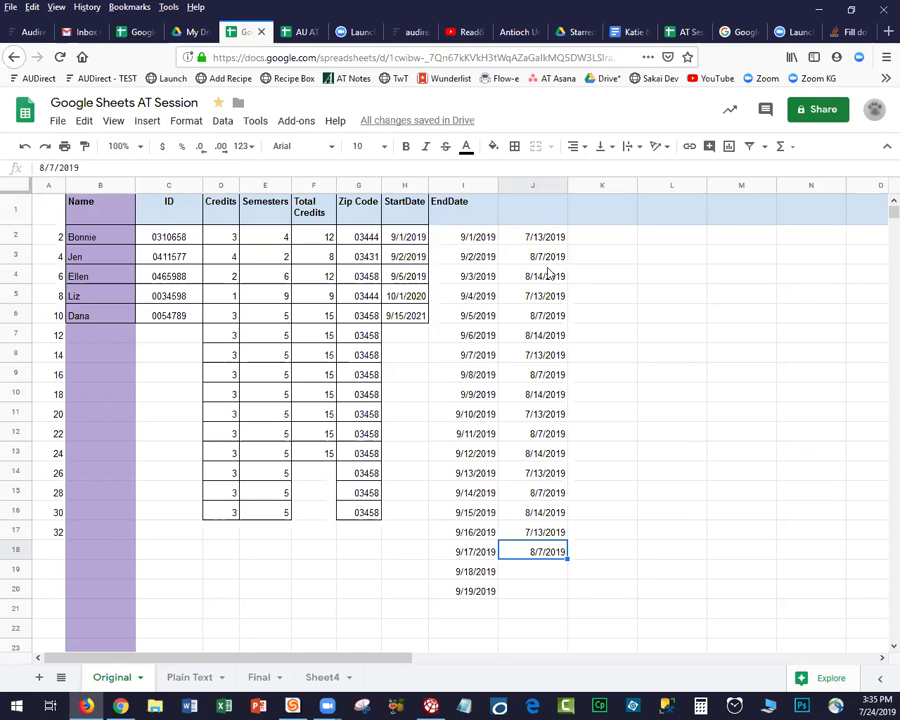
Change J2 to 7/31/2019, fill weekly dates to 12/4/2019 in row 20, and type the 'Wednesday Date' header in J1.
left_click(540, 238)
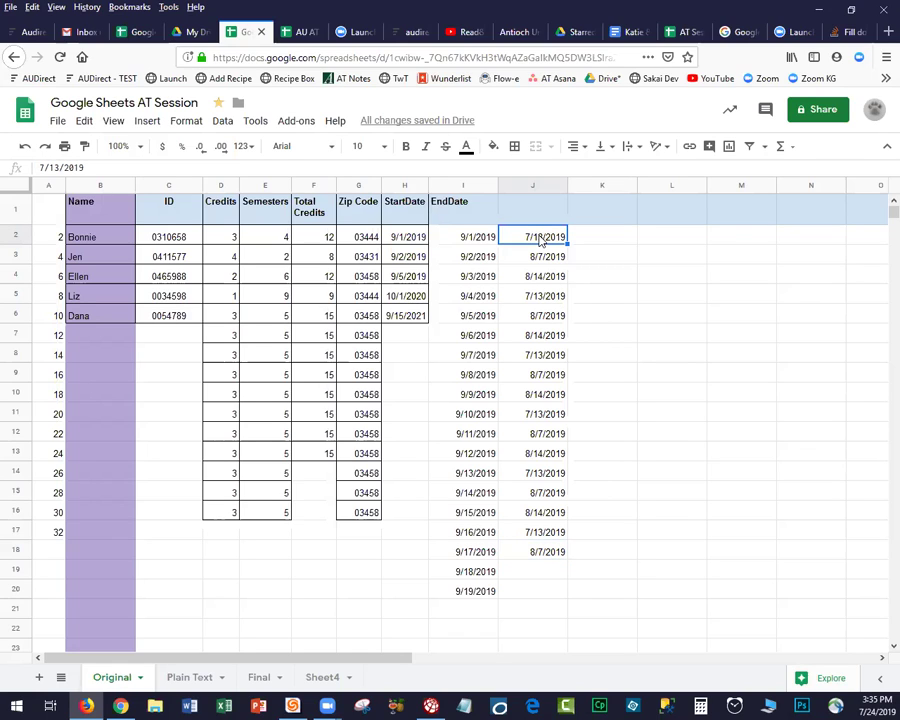
double_click(540, 238)
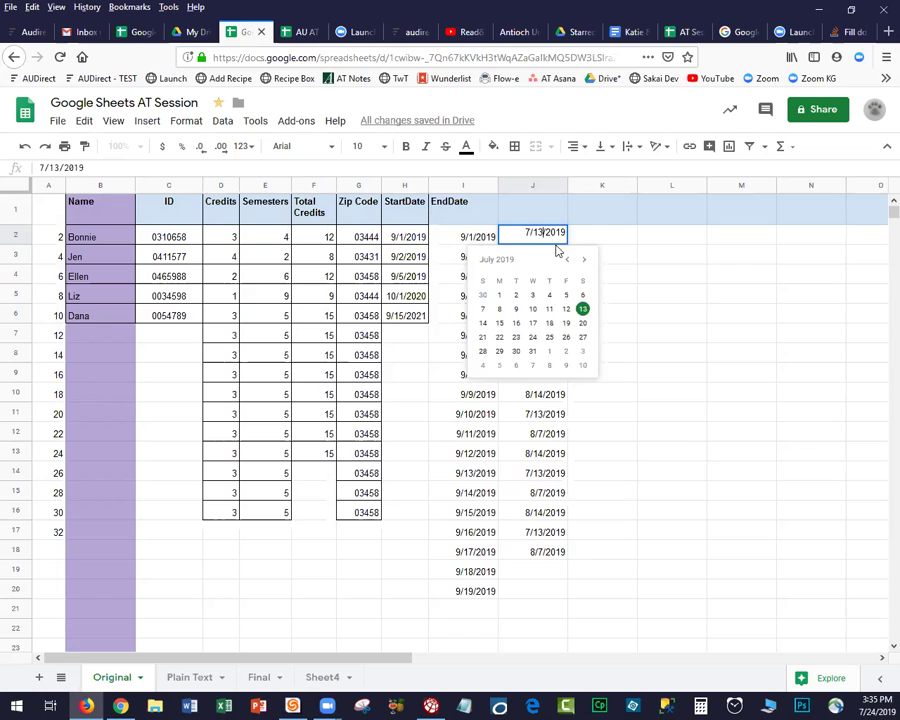
key("BackSpace")
key("BackSpace")
type("31")
key("Return")
left_click_drag(538, 240, 545, 285)
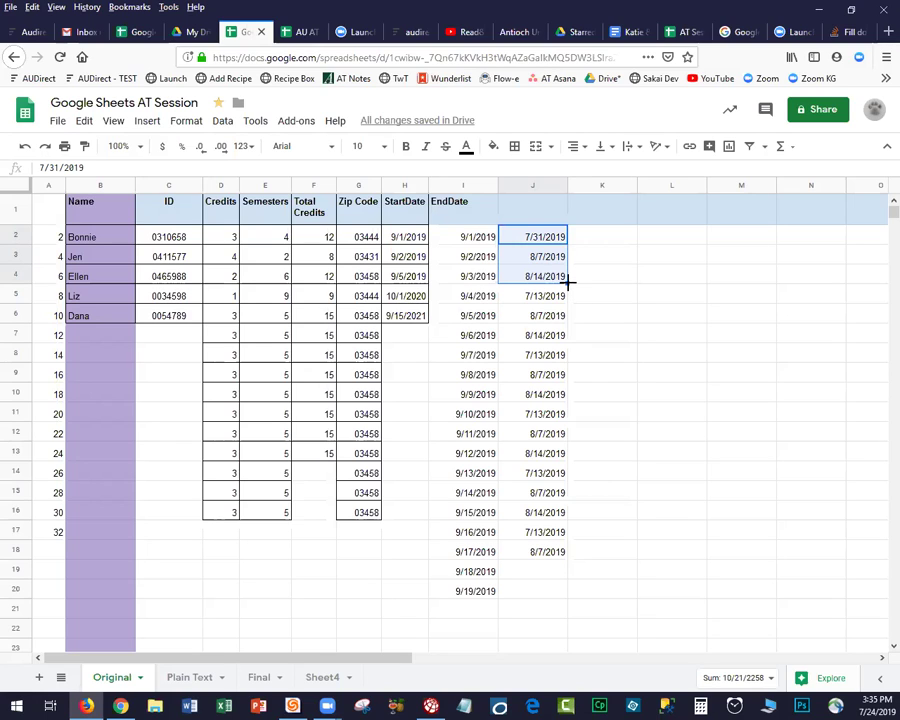
left_click_drag(567, 283, 566, 593)
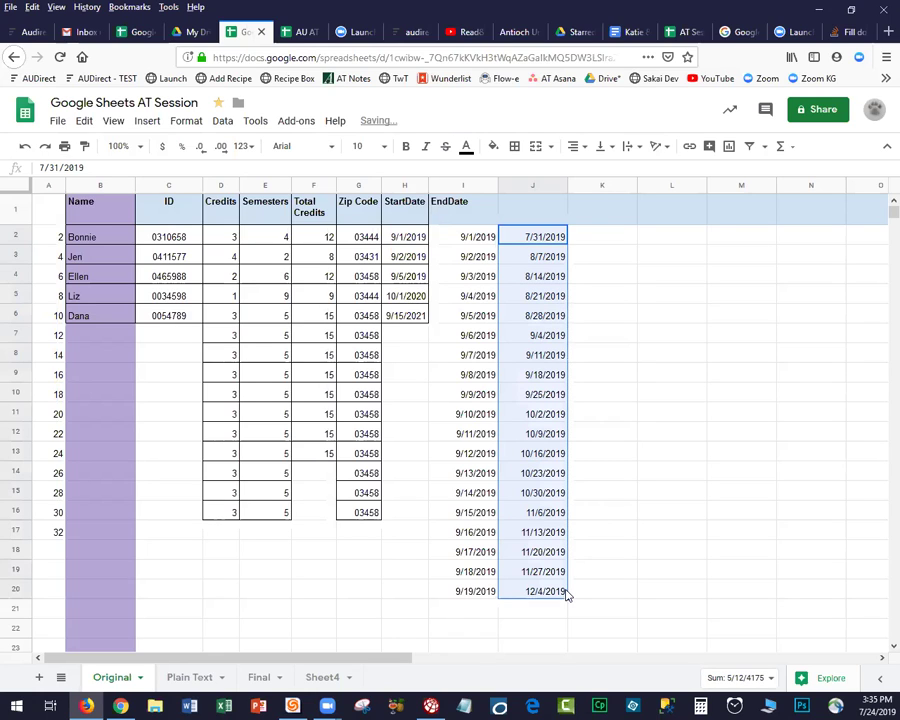
left_click(510, 212)
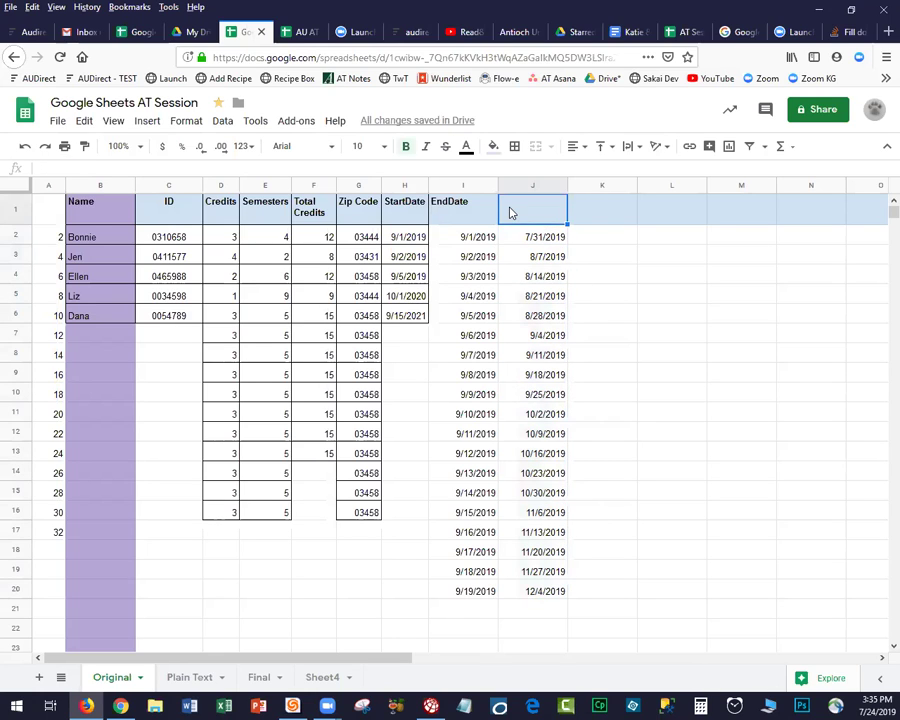
type("Wedne")
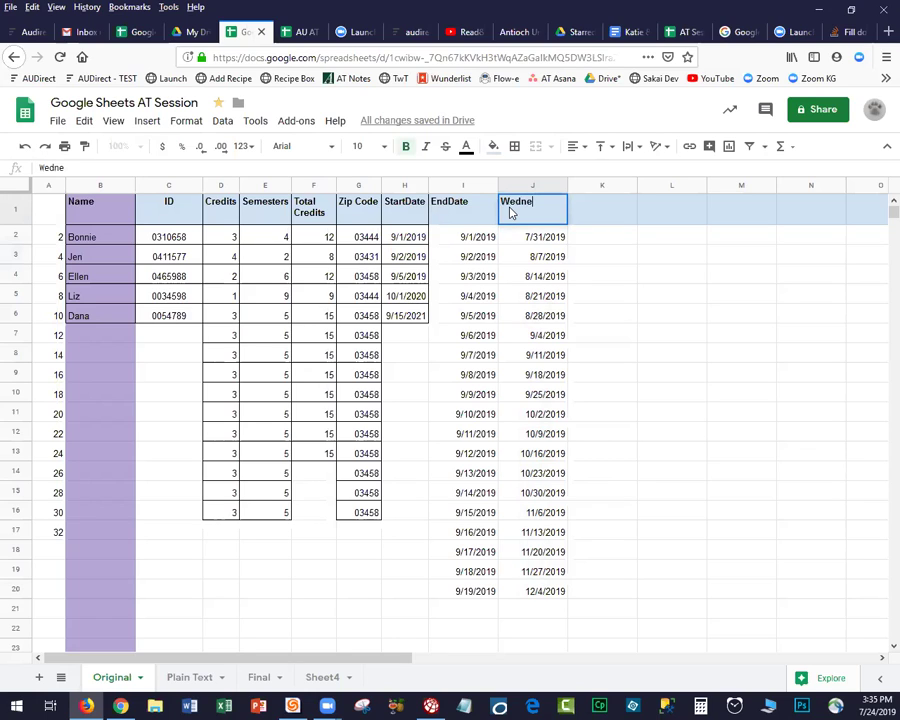
type("sday Date")
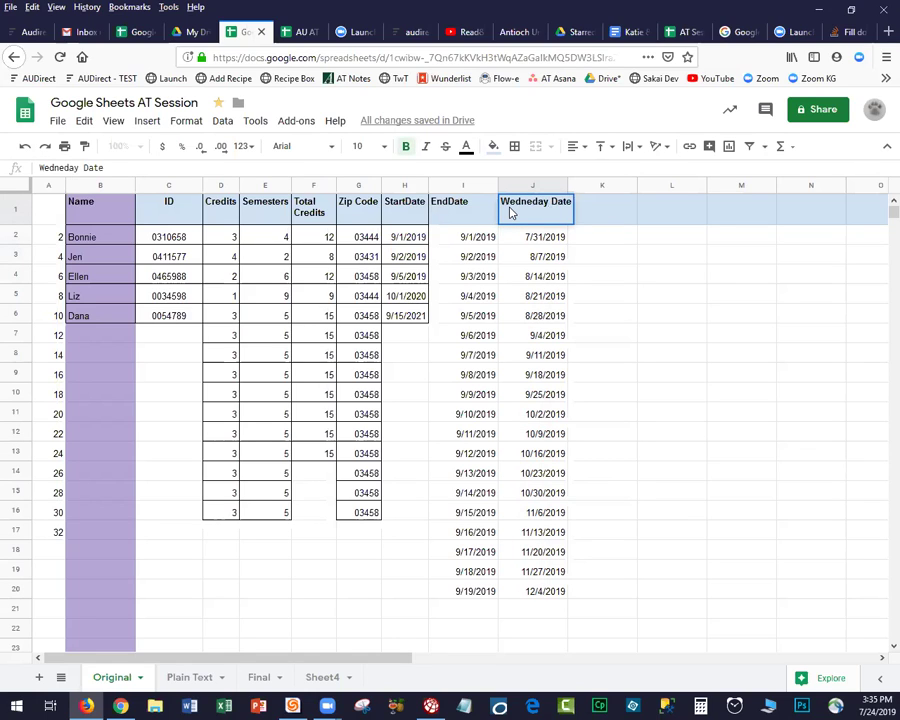
Confirm 'Wednesday Date' as J1's header, select A1:J20, and check the formula in F7.
key("Return")
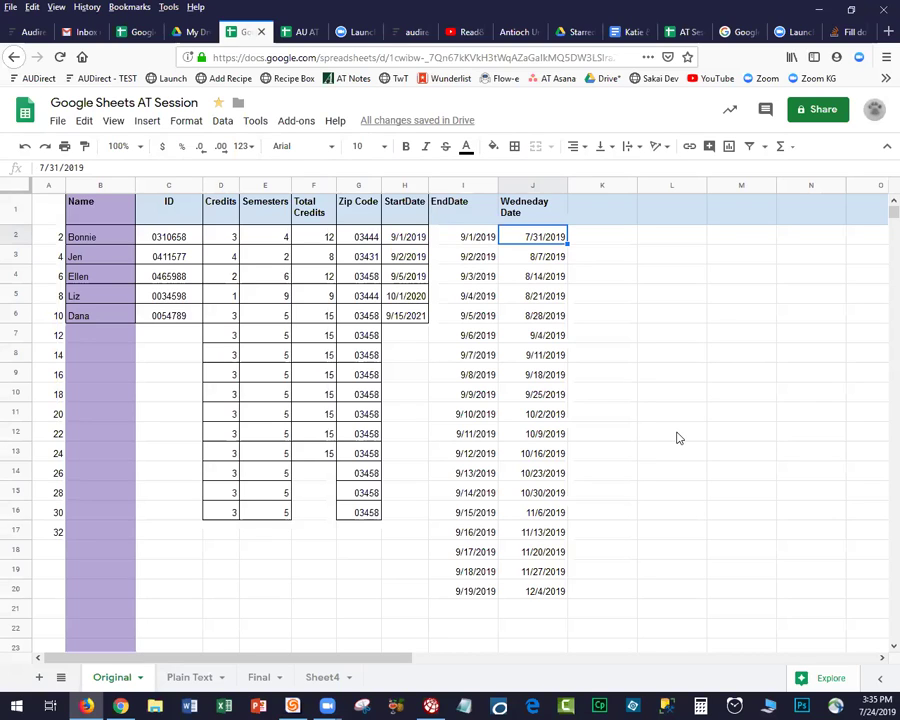
left_click_drag(559, 596, 40, 211)
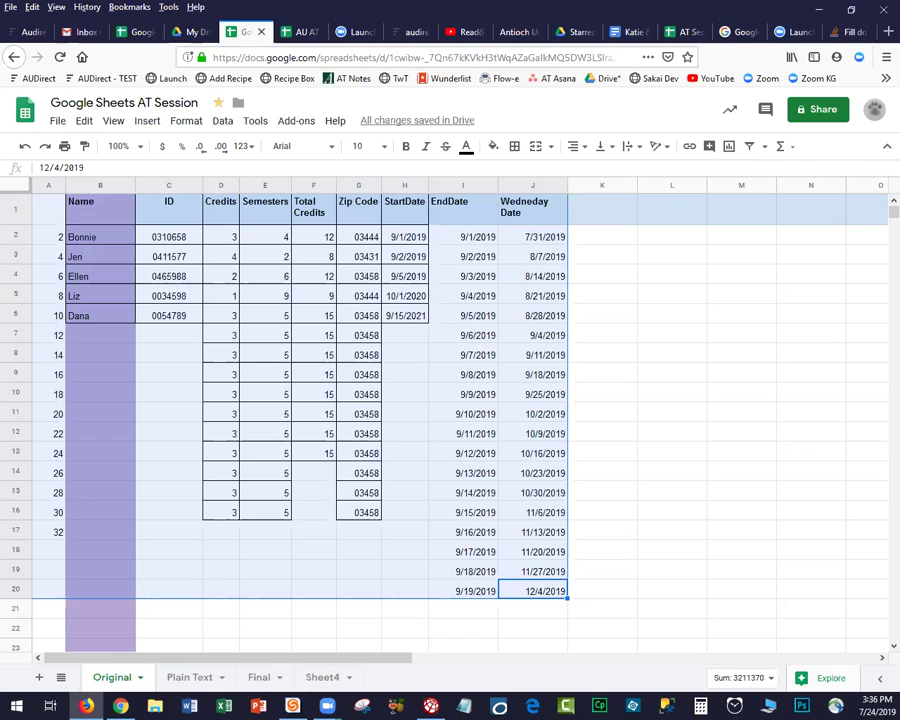
left_click(296, 336)
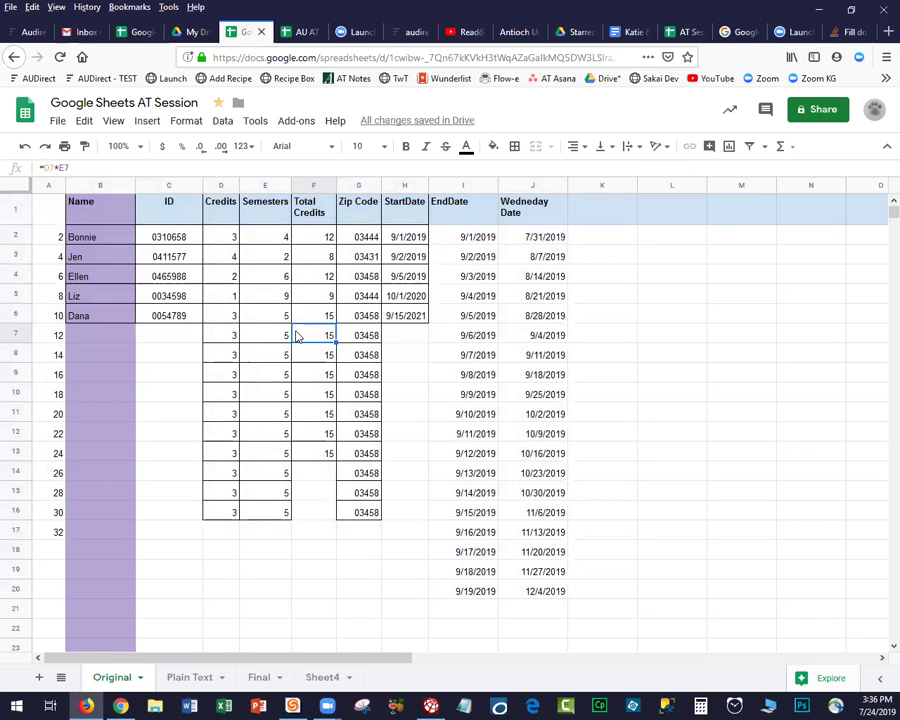
left_click(828, 30)
Search Google for 'Goggle Sheets Function Multiply'.
left_click(398, 57)
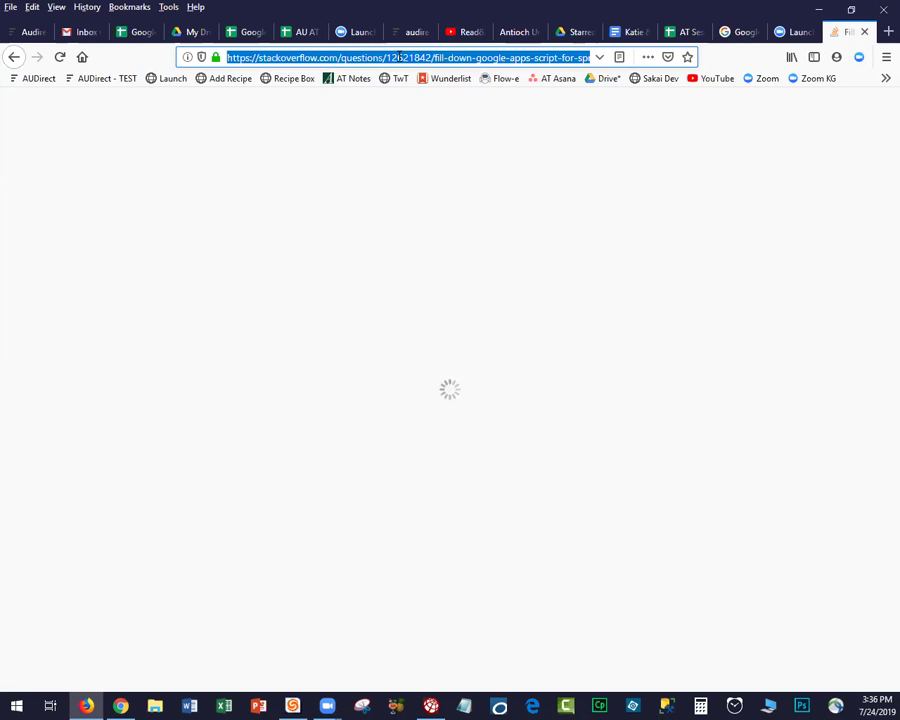
type("Goggle ")
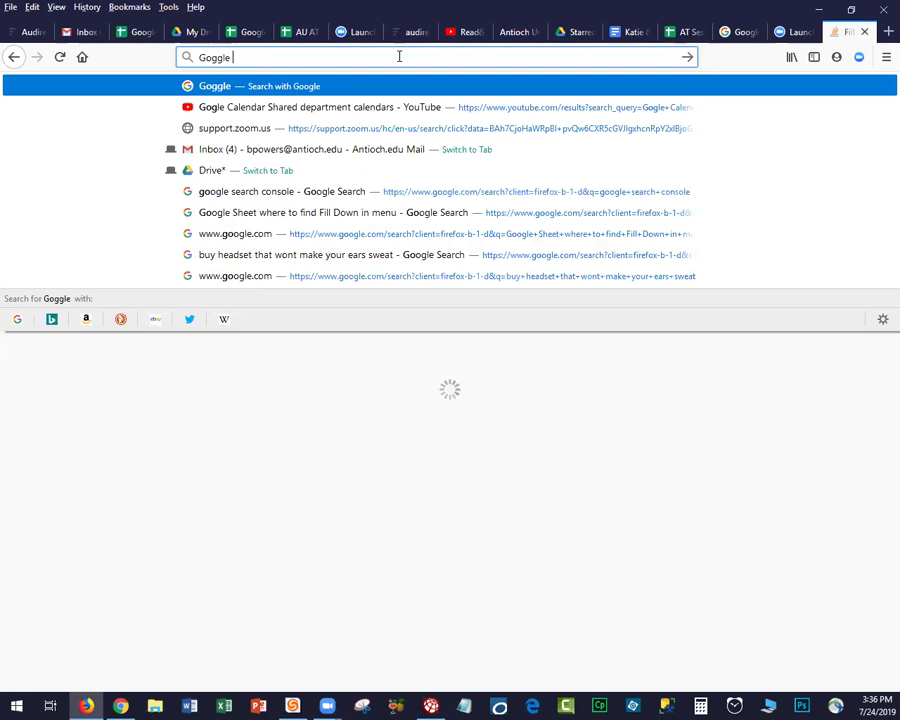
type("Sheets")
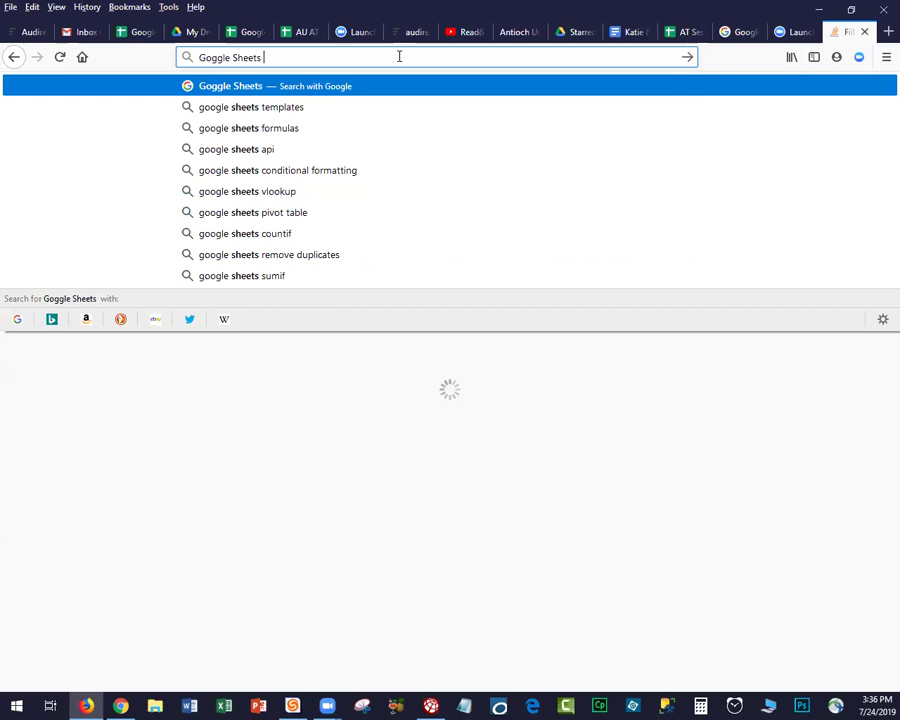
type(" Function")
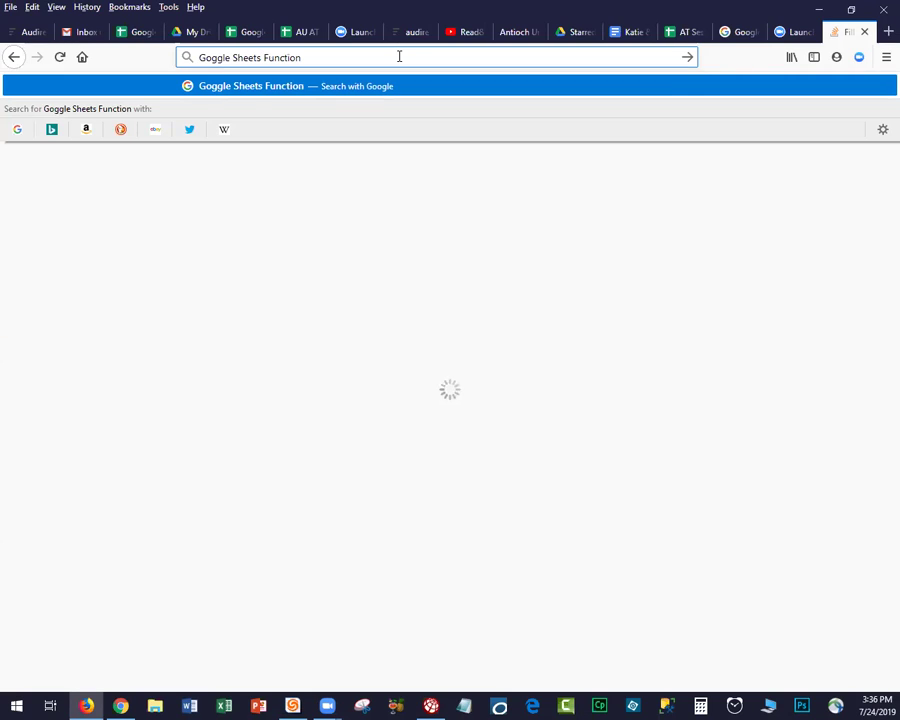
type(" Mult")
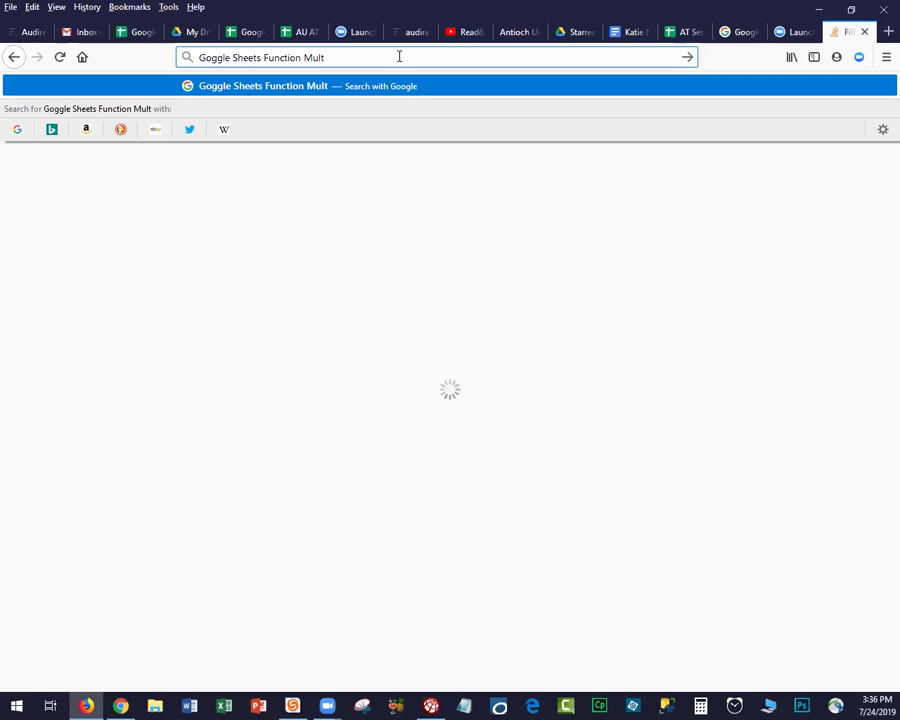
type("iply")
key("Return")
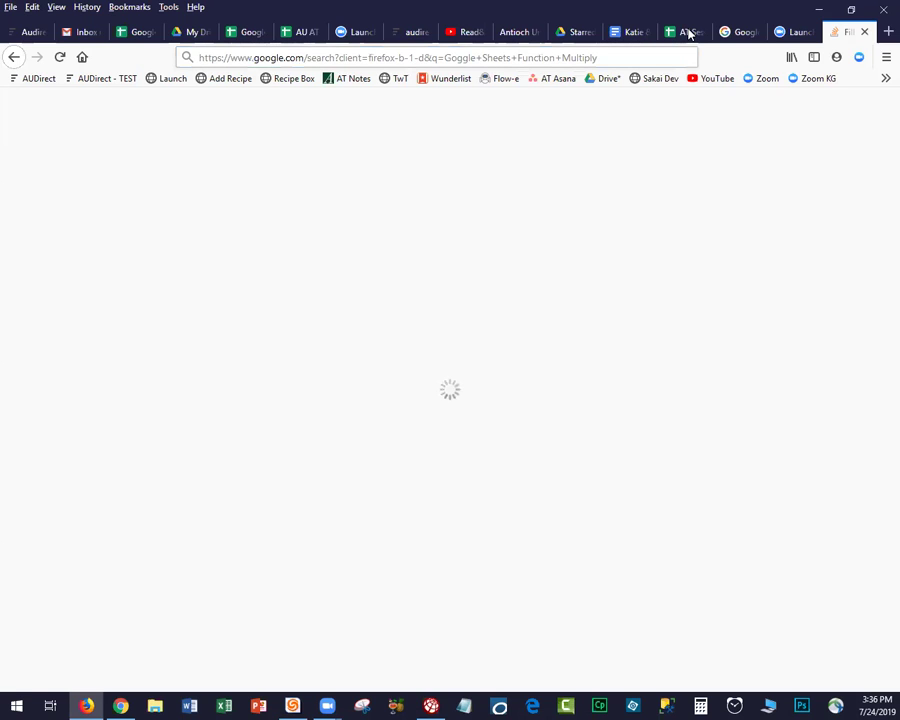
Close the attendance, Zoom, meeting-notes and Sakai tabs and return to the AT Session spreadsheet.
left_click(703, 36)
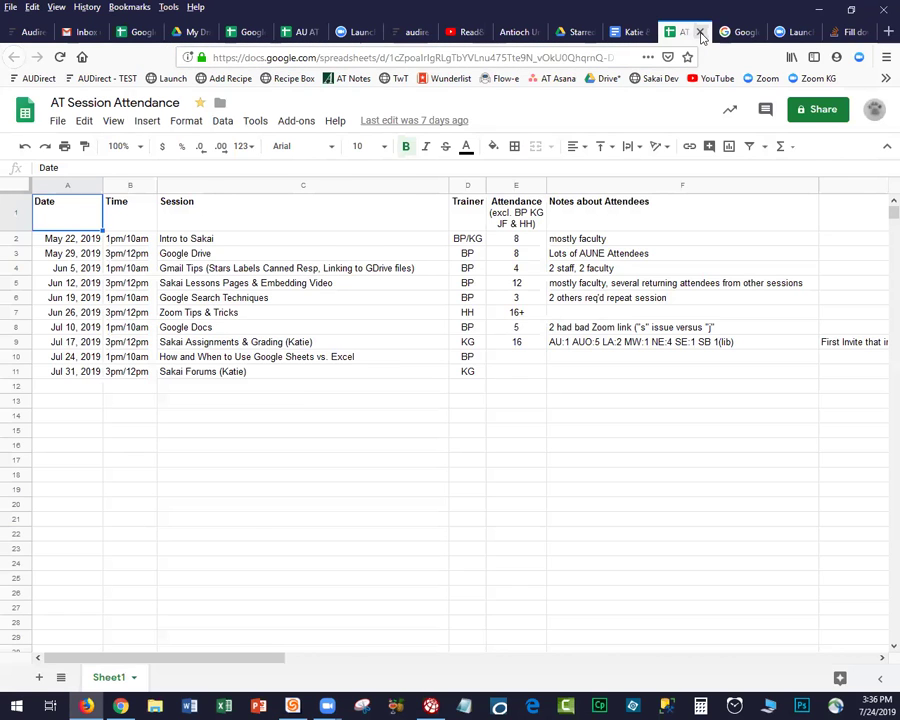
left_click(700, 33)
left_click(700, 33)
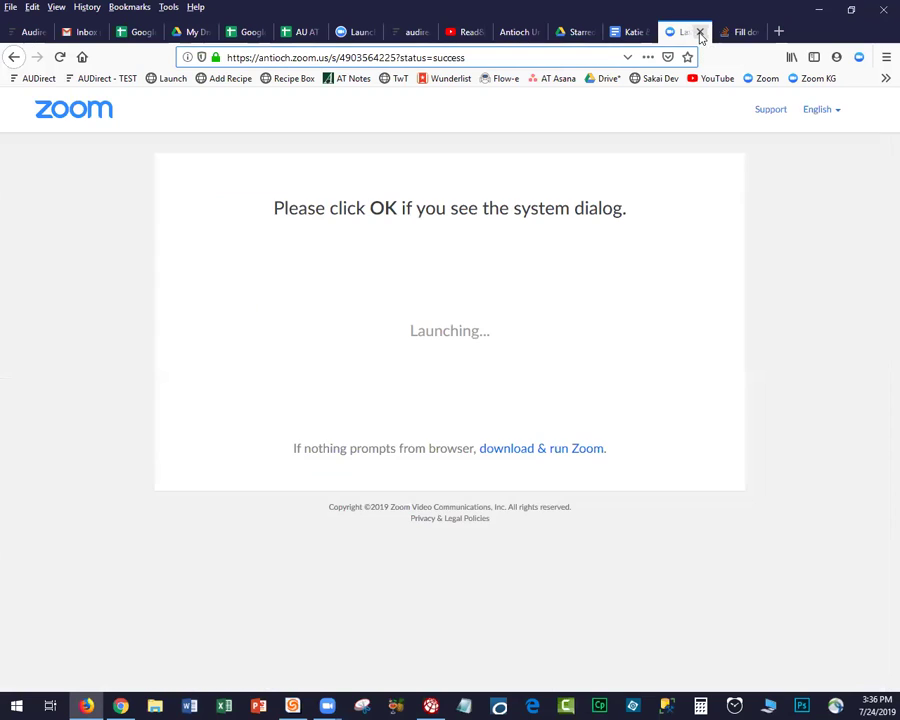
left_click(701, 35)
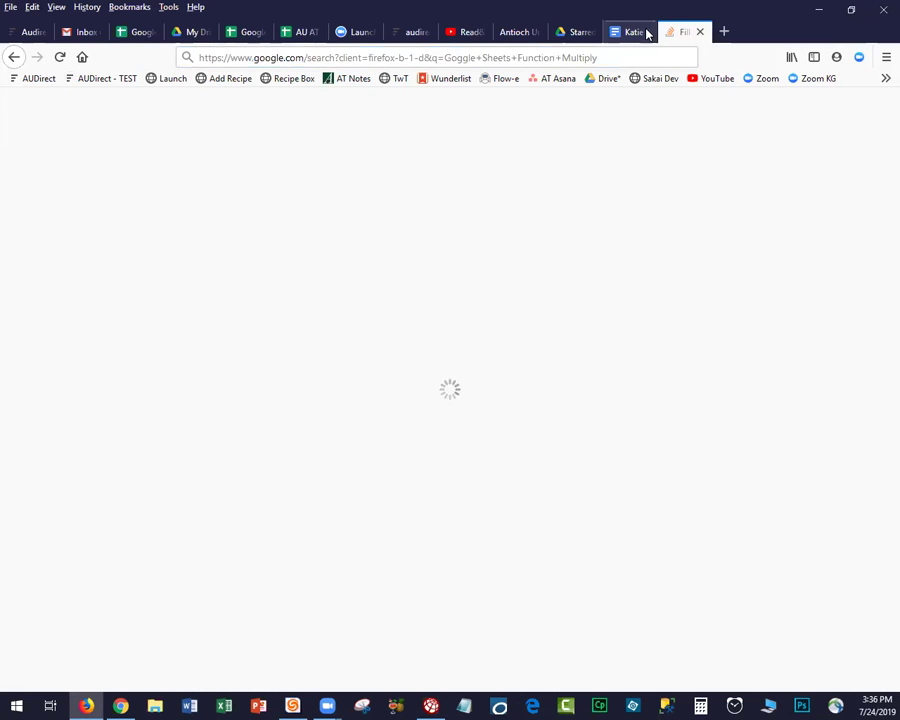
left_click(615, 36)
key("ctrl+w")
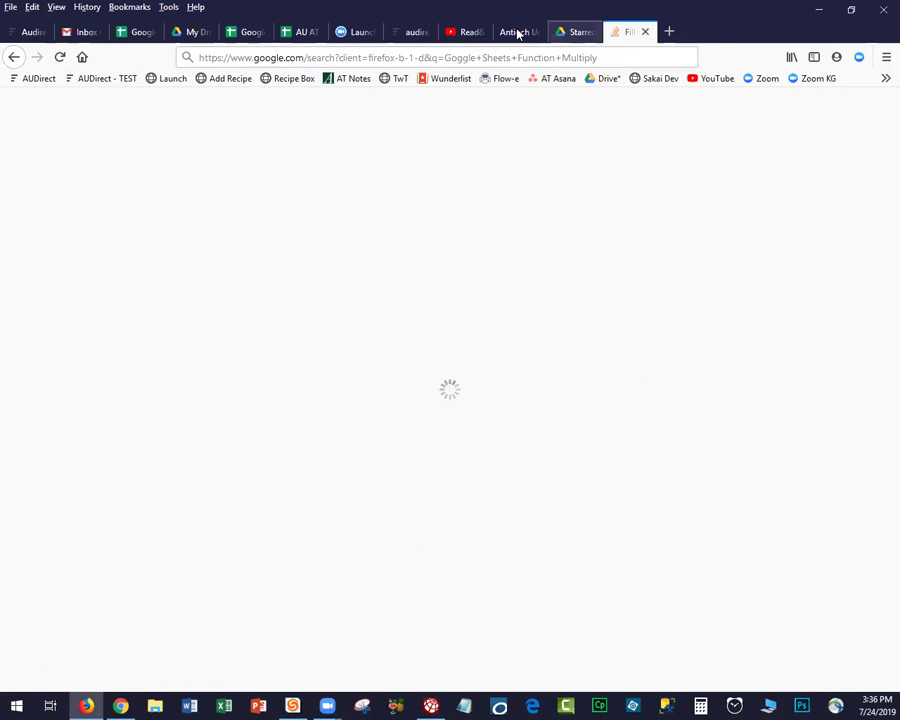
left_click(537, 34)
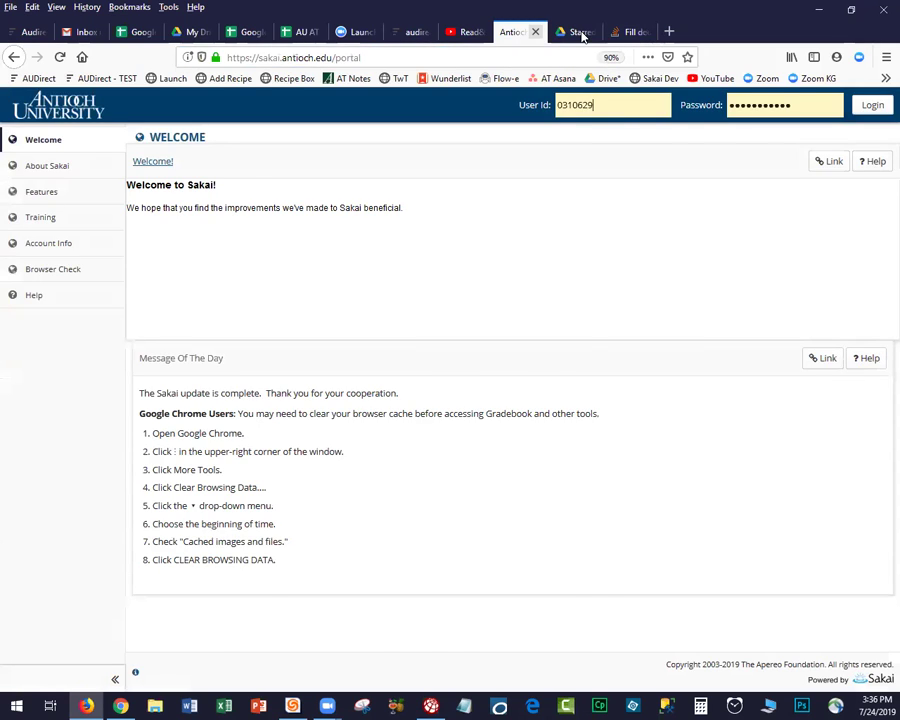
key("ctrl+w")
left_click(576, 33)
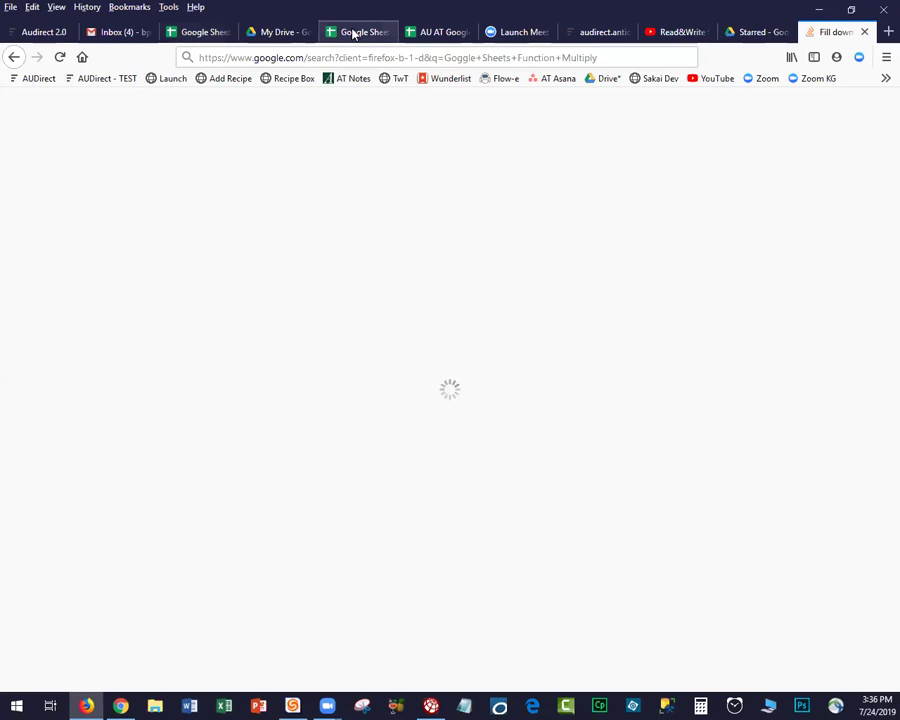
left_click(428, 33)
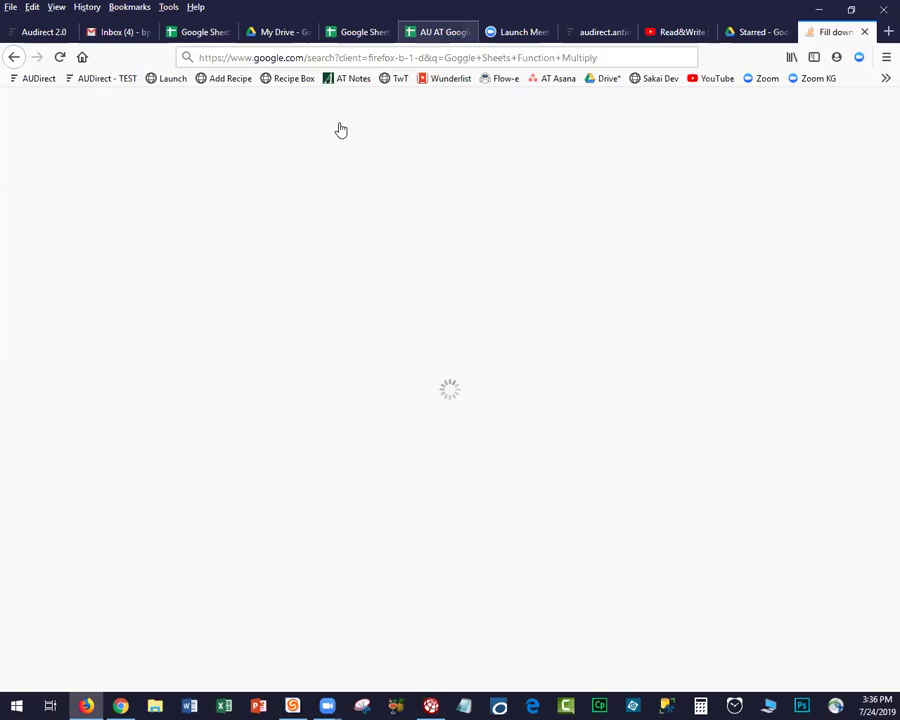
left_click(363, 33)
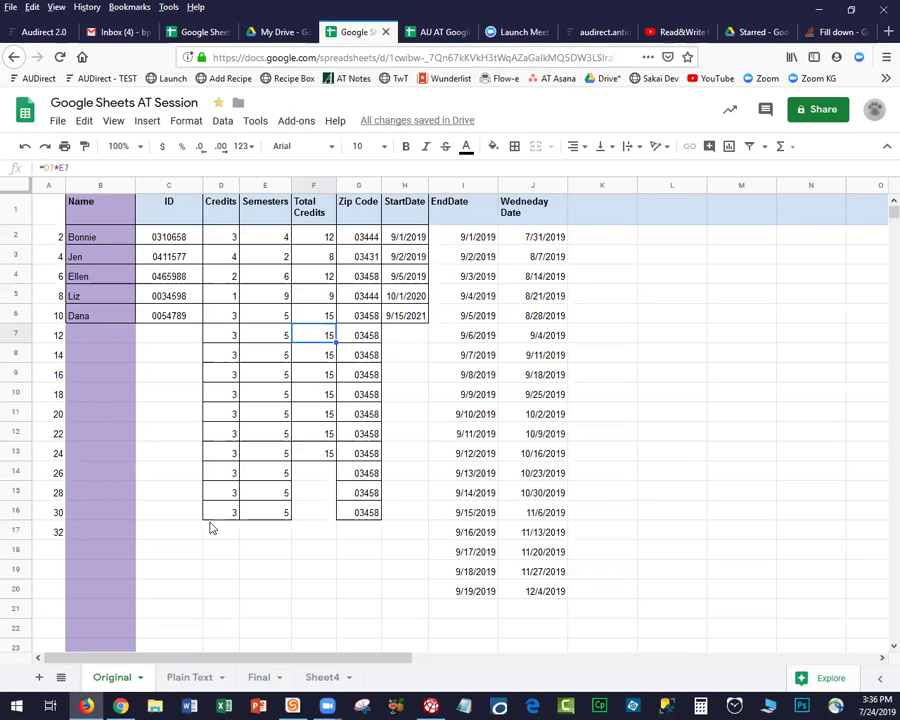
Update Credits values in column D, including 1 and 12 in D14 and D15.
left_click(224, 378)
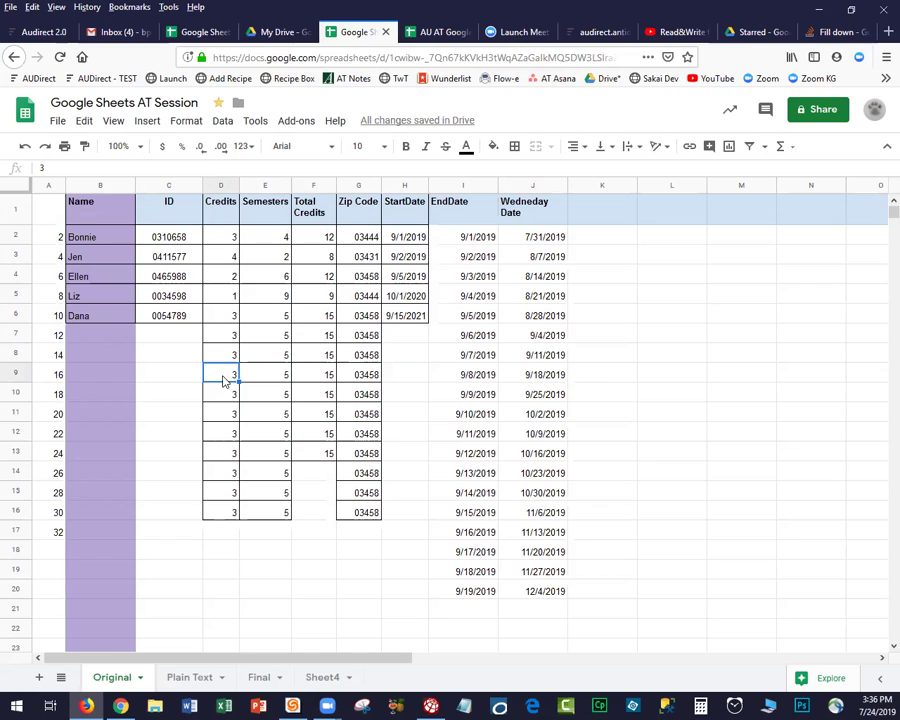
type("2")
key("Down")
key("Down")
type("6")
key("Down")
key("Down")
type("9")
key("Down")
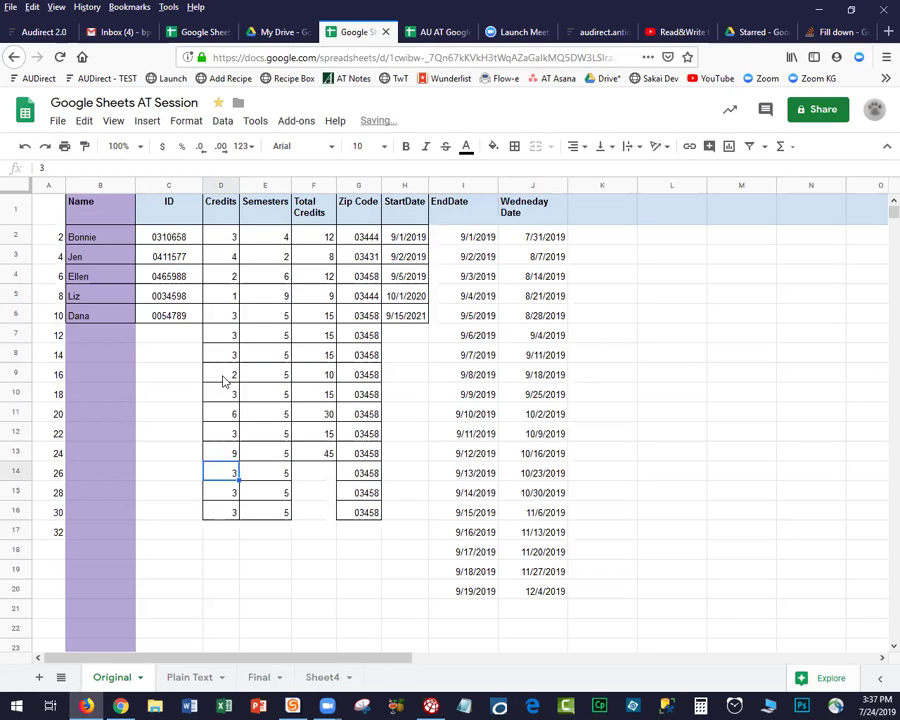
type("1")
key("Down")
type("12")
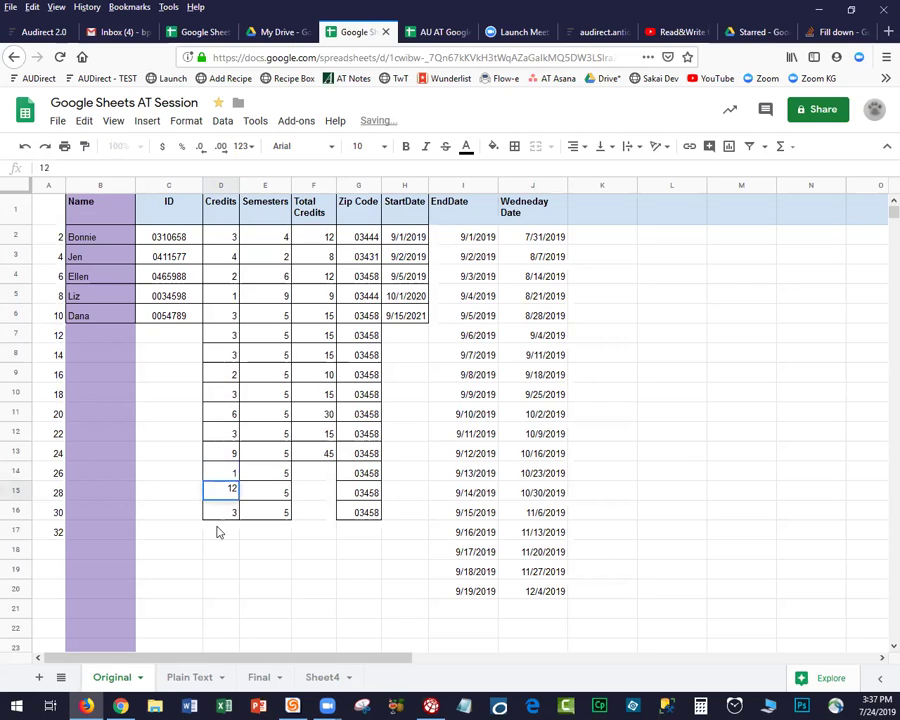
left_click(217, 534)
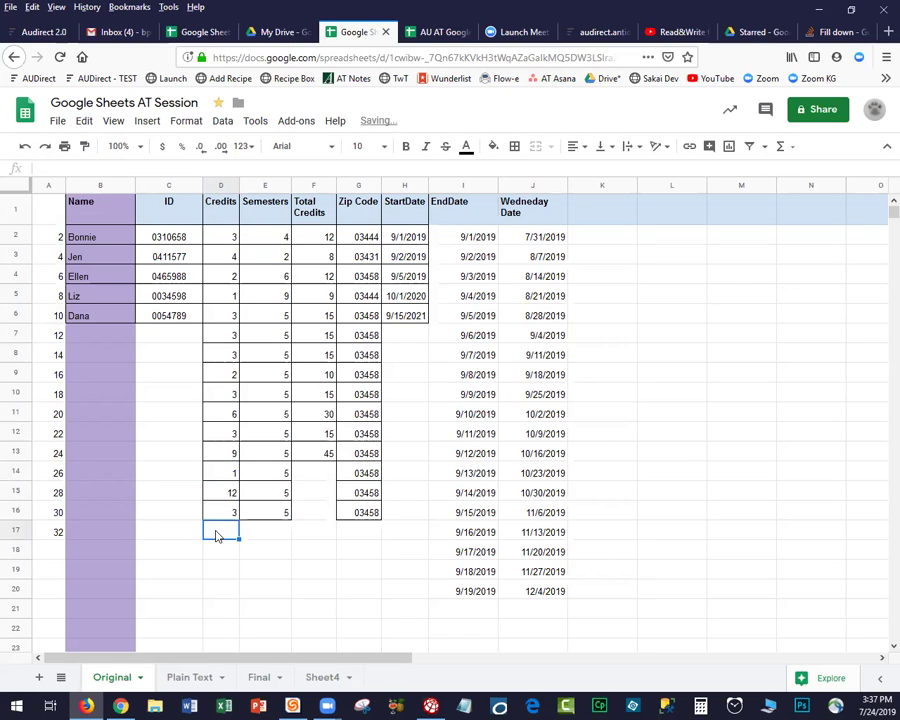
Enter the average formula =AVG(D2:D16) in D17.
type("=A")
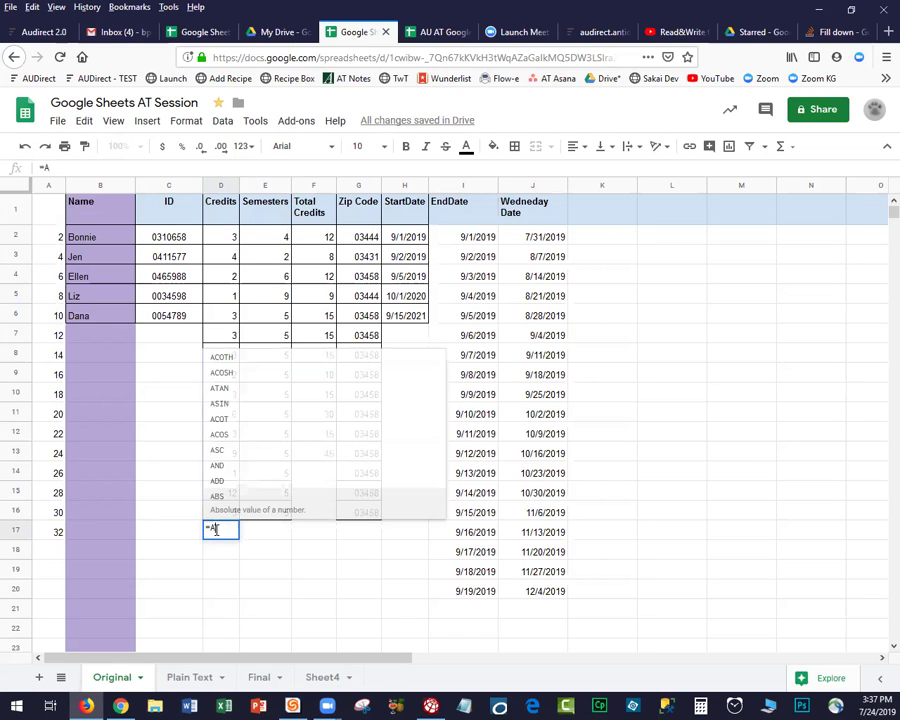
type("VG")
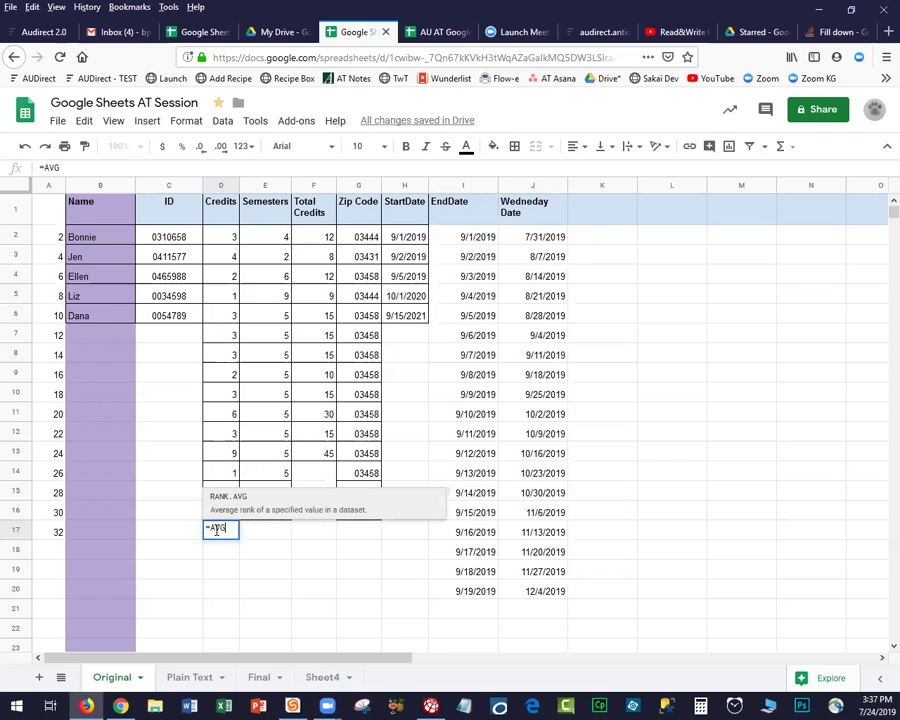
type("(")
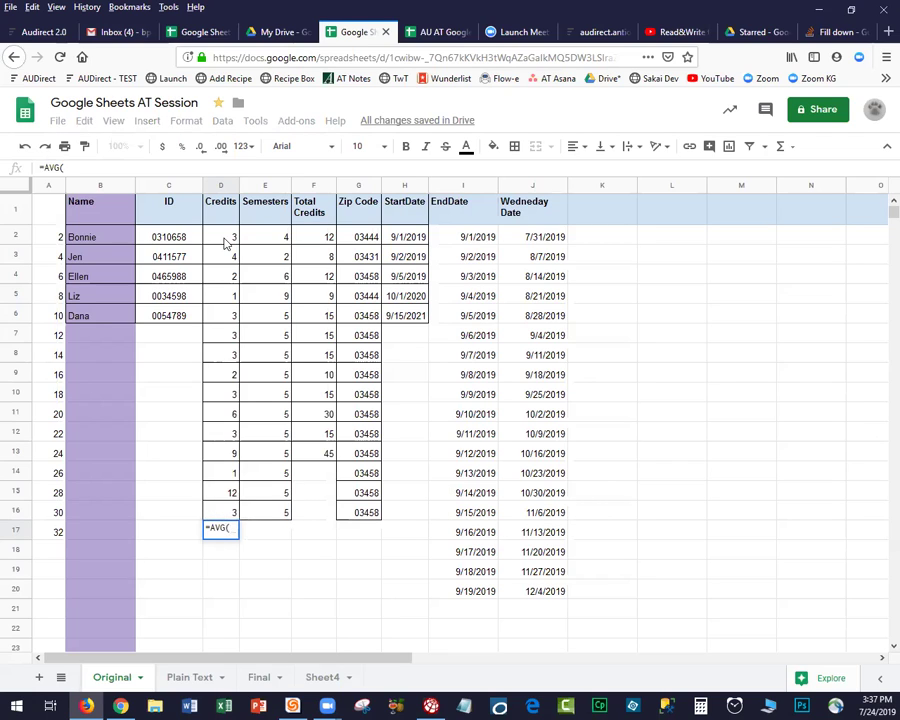
type("D2:D13")
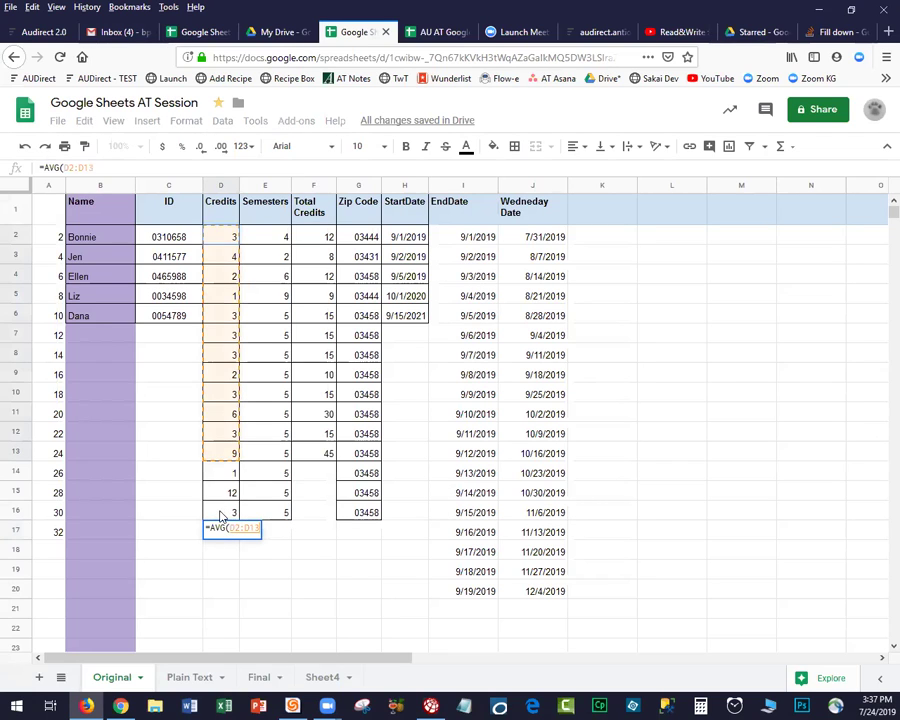
left_click_drag(221, 516, 221, 516)
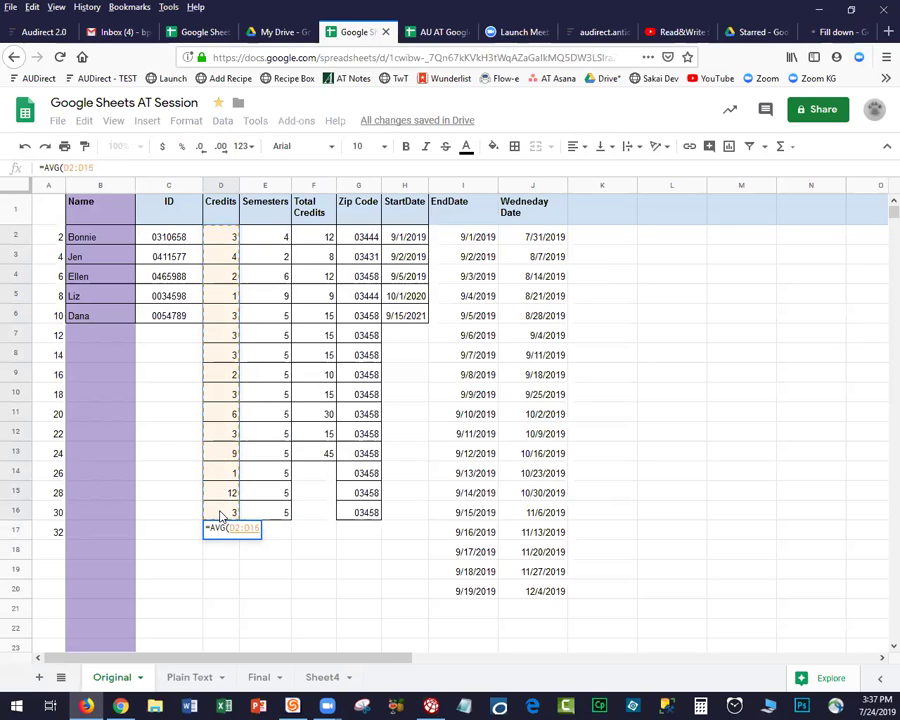
type(")")
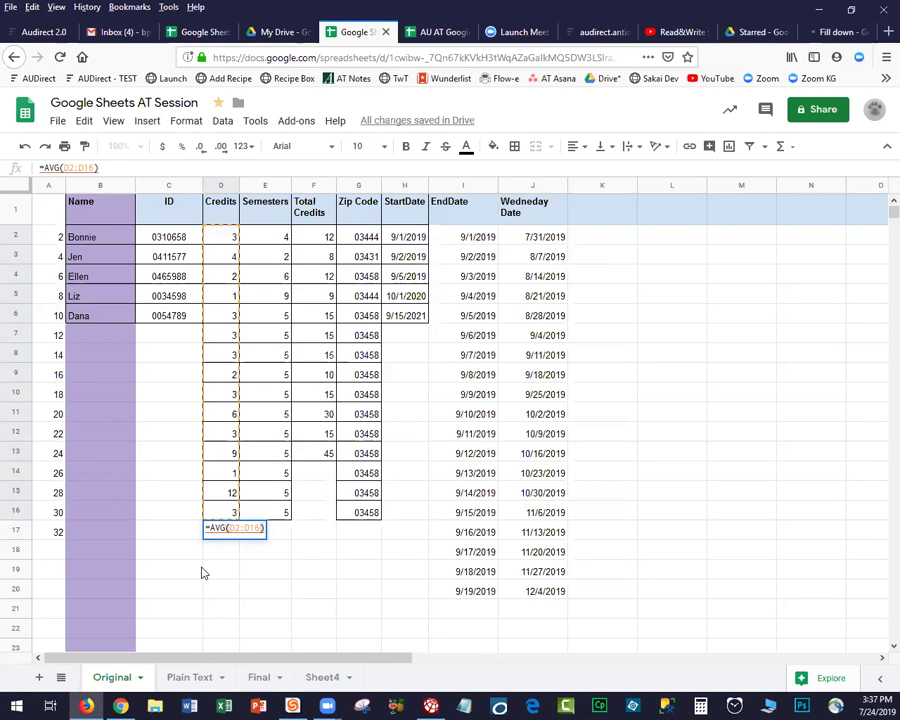
key("Return")
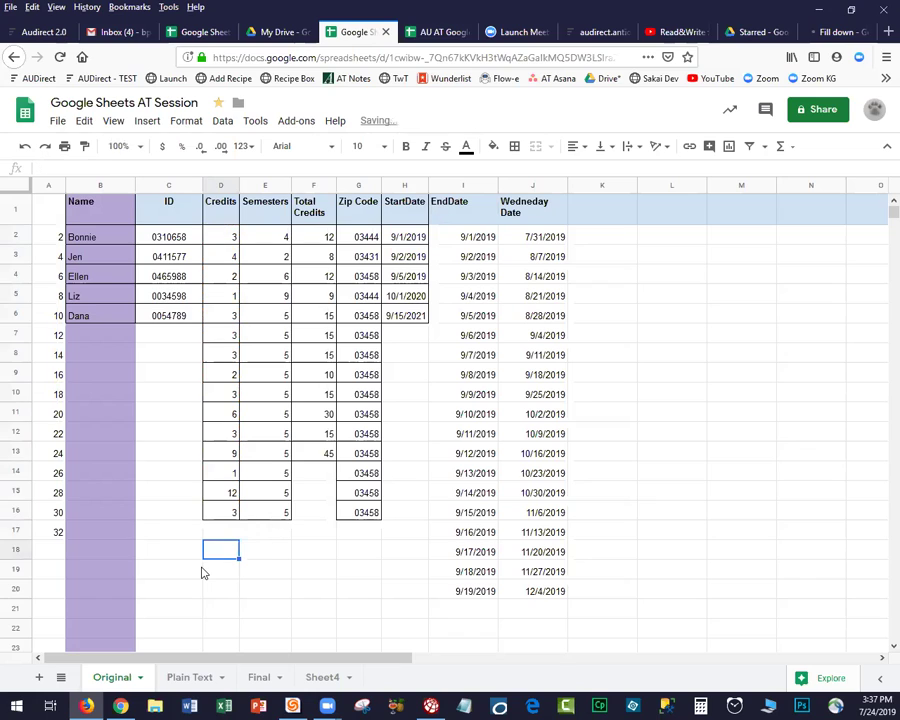
Correct the #NAME? error to =AVERAGE(D2:D16), so D17 shows 3.866666667.
left_click(221, 533)
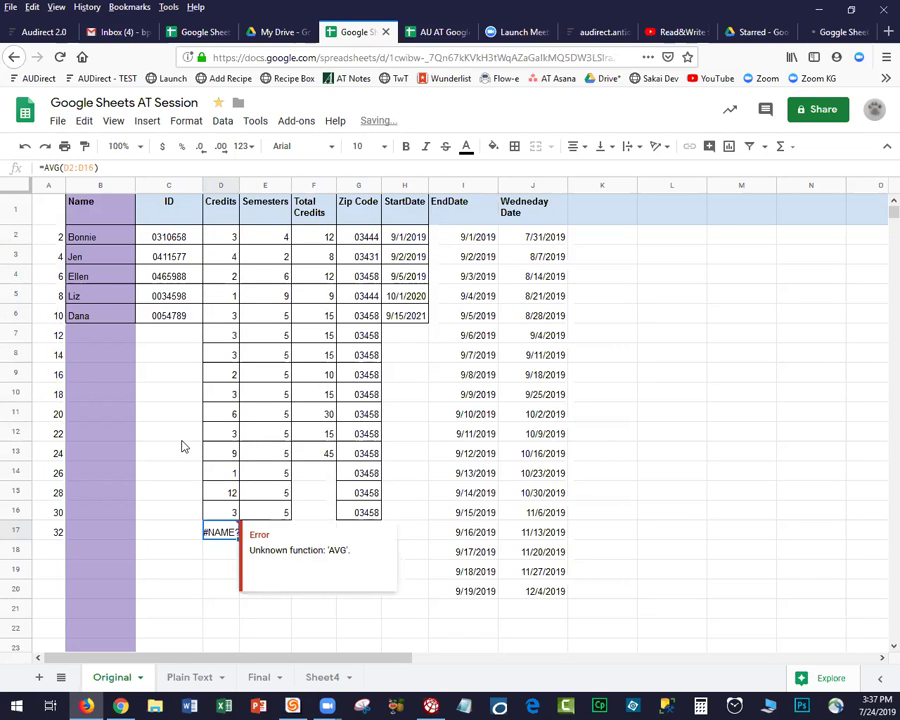
left_click(55, 167)
type("E")
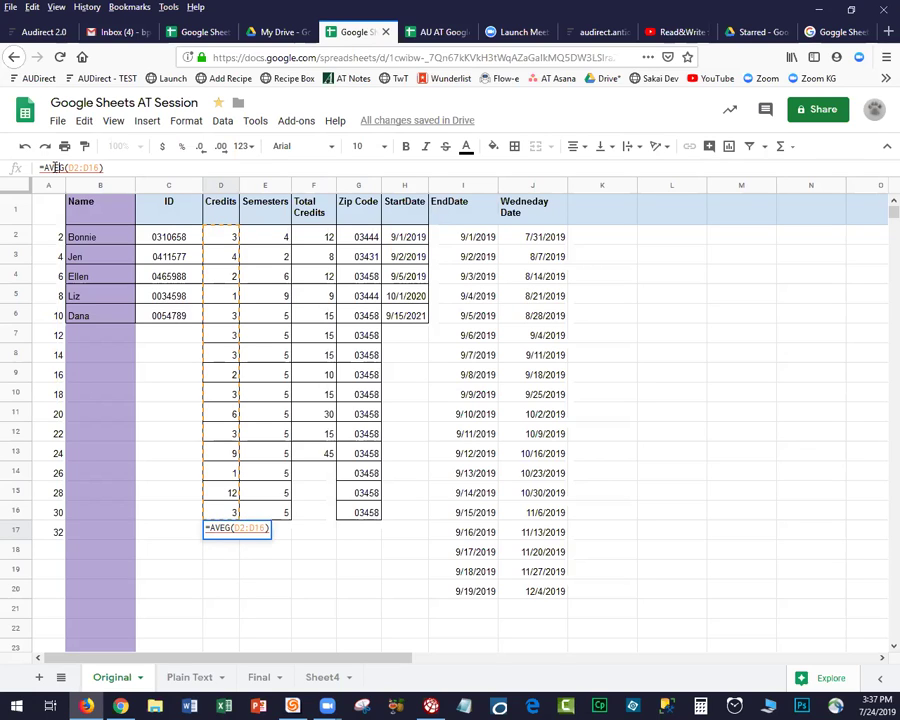
type("RA")
key("Right")
type("E")
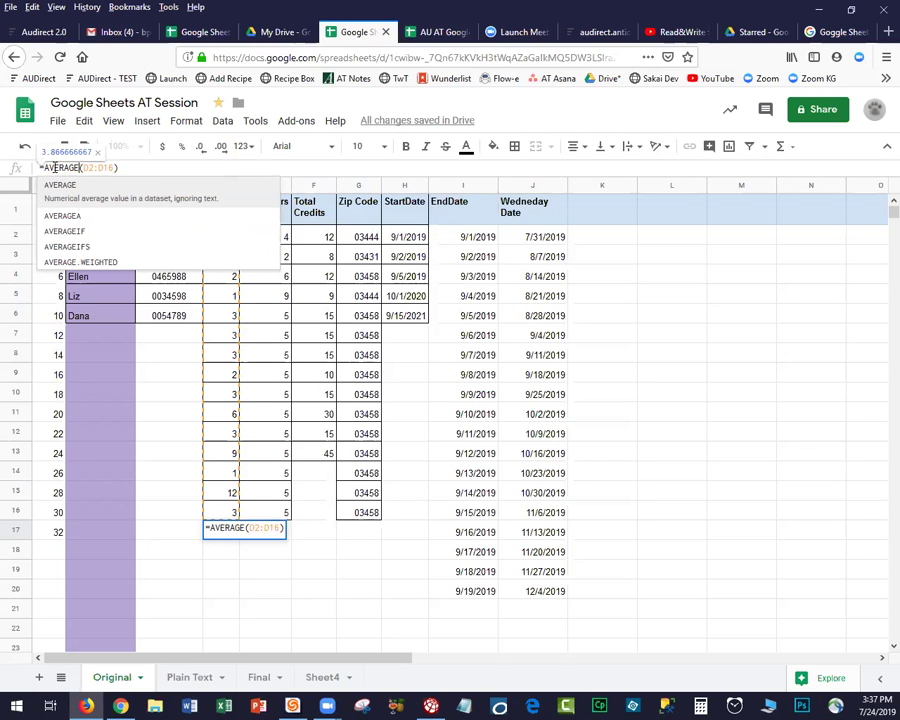
left_click(151, 184)
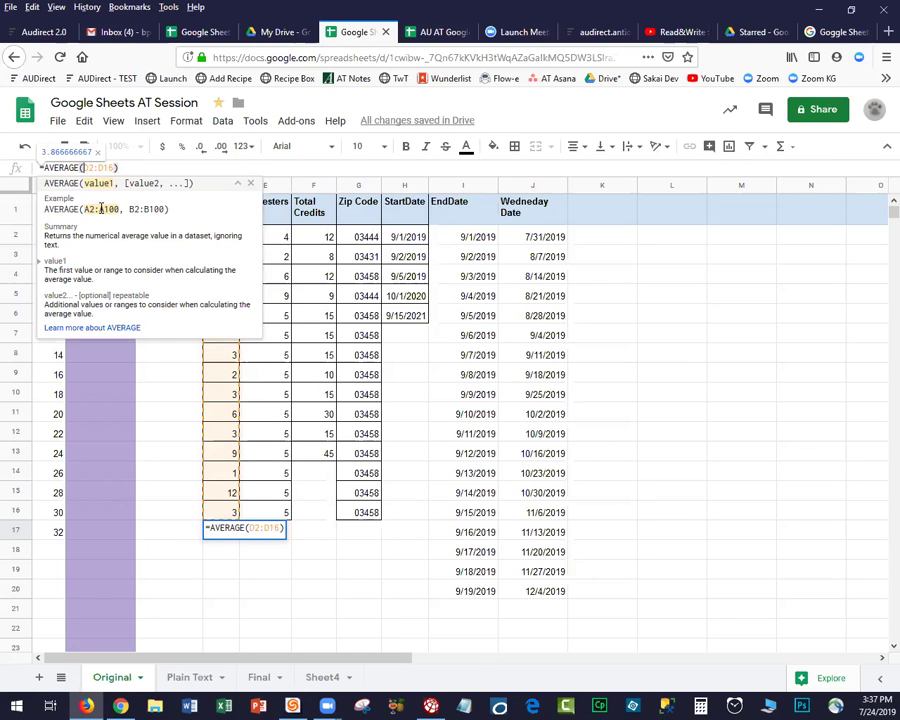
left_click(130, 166)
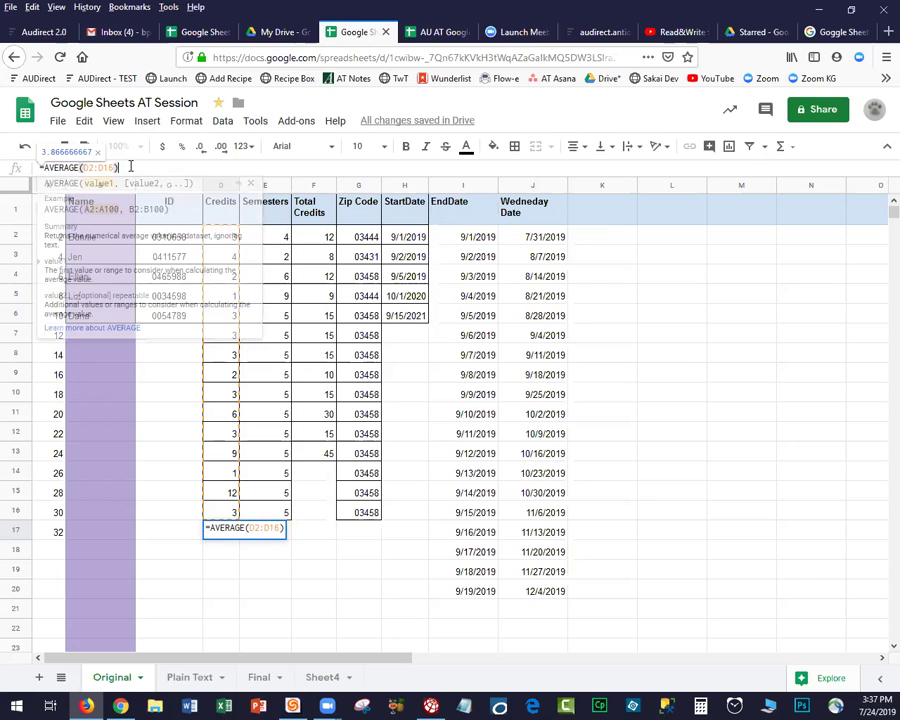
key("Return")
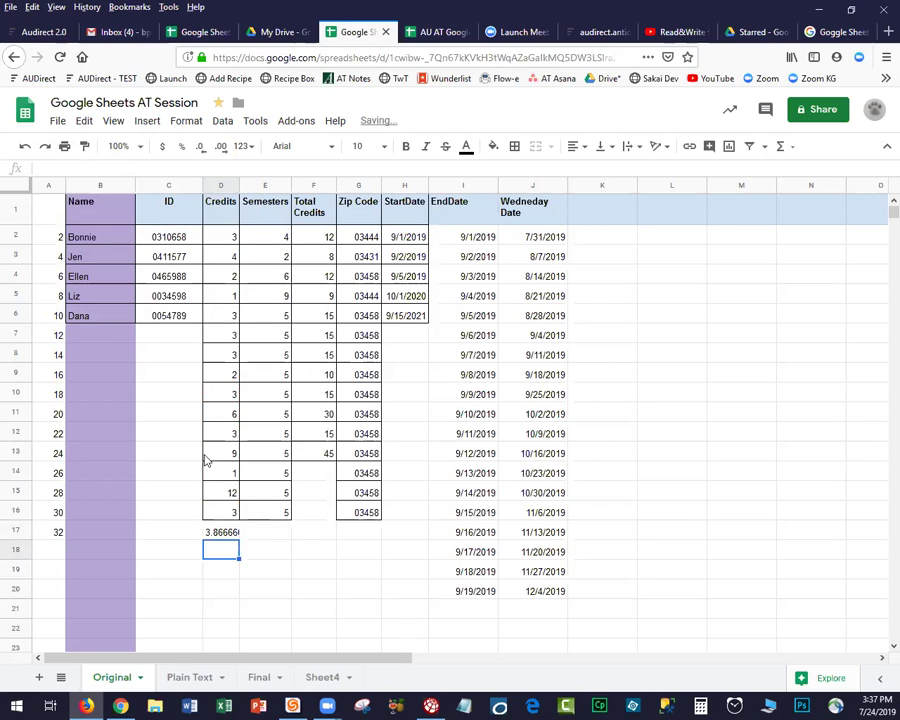
left_click(218, 532)
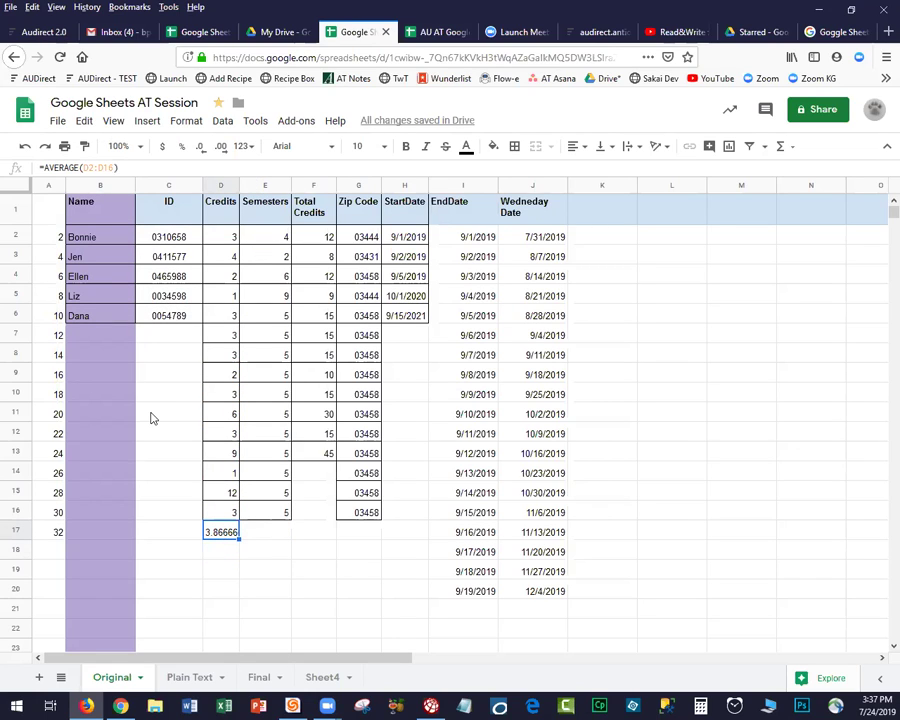
Browse the Functions menu's All and Date submenus, with SUM, AVERAGE, COUNT, MAX and MIN.
left_click(792, 147)
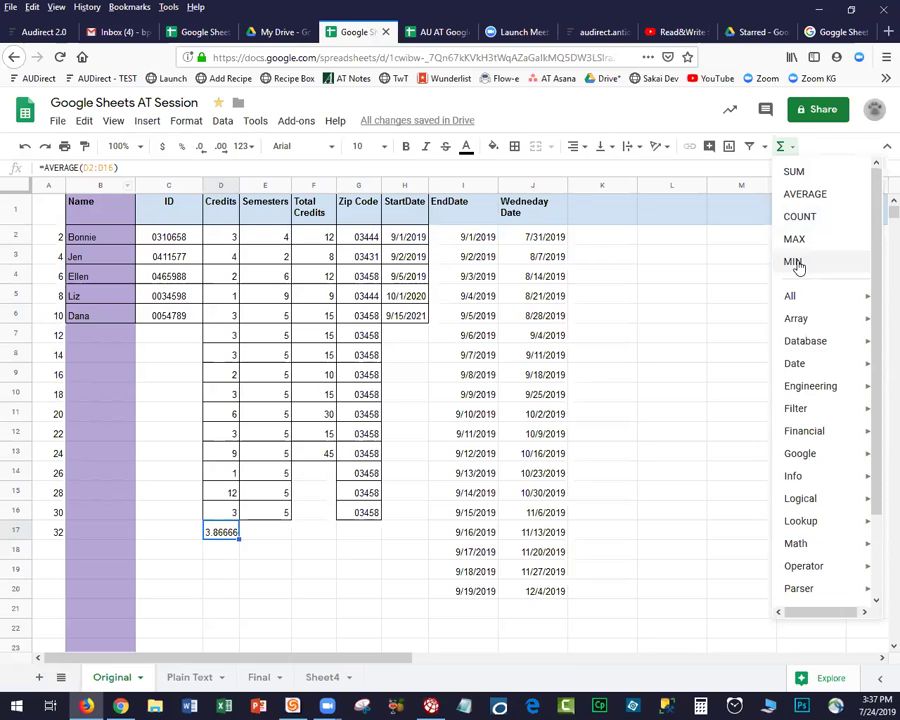
mouse_move(790, 302)
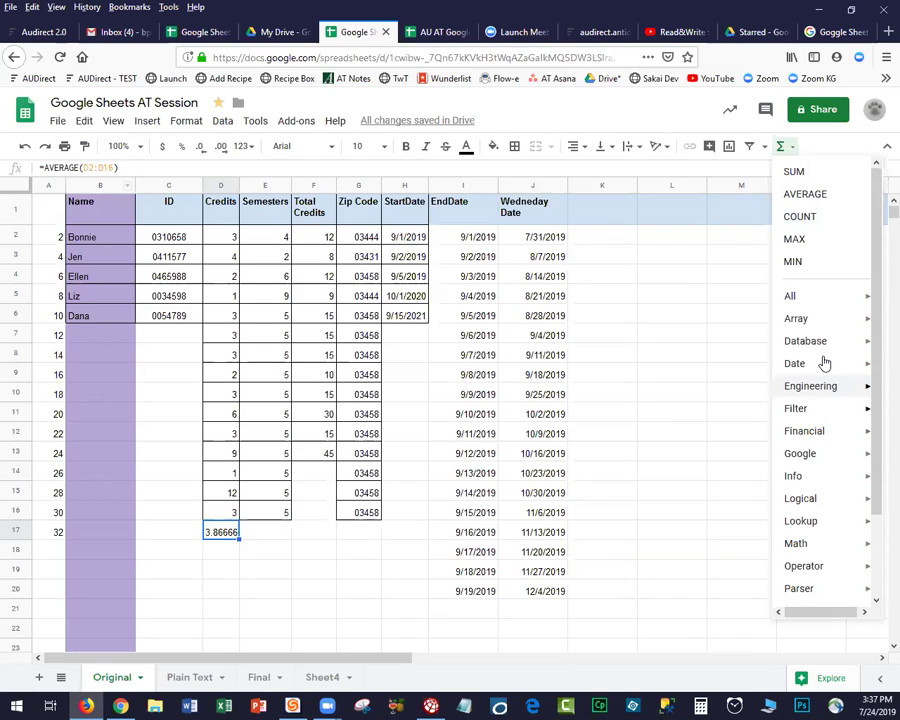
mouse_move(824, 363)
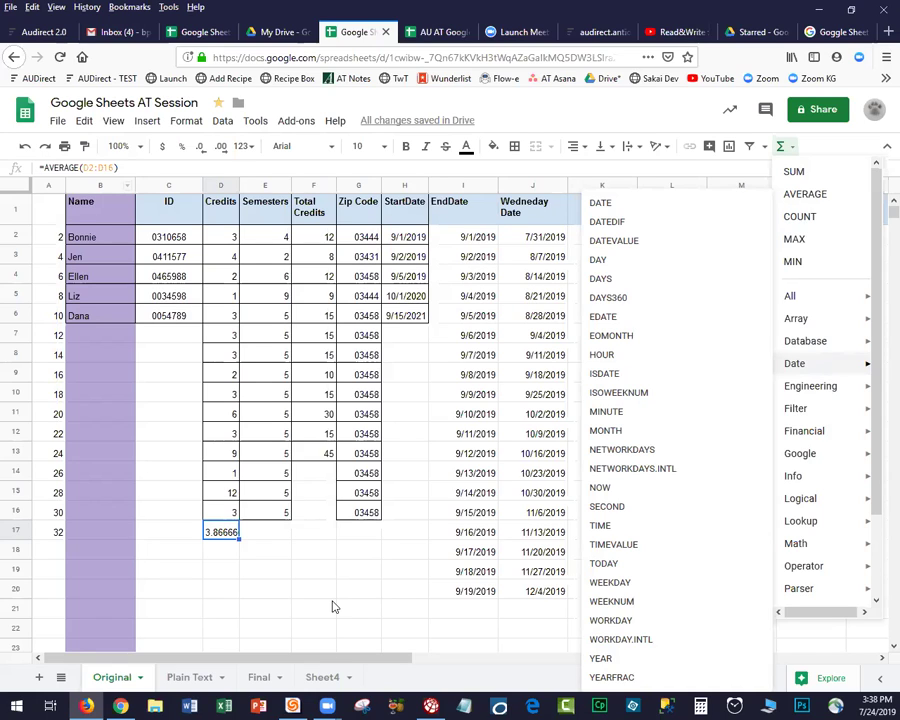
left_click(334, 607)
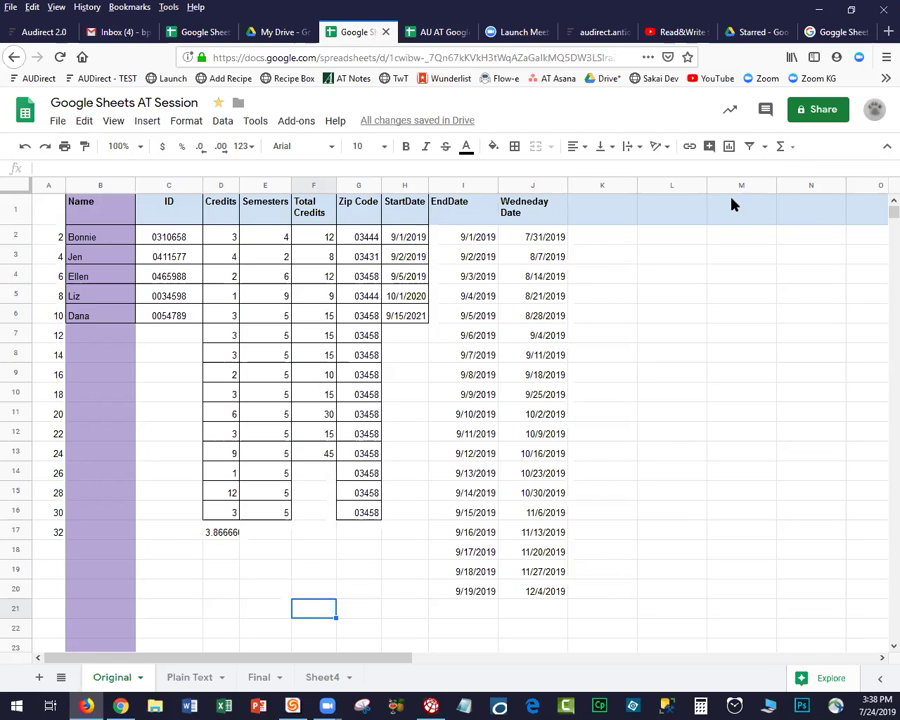
left_click(793, 152)
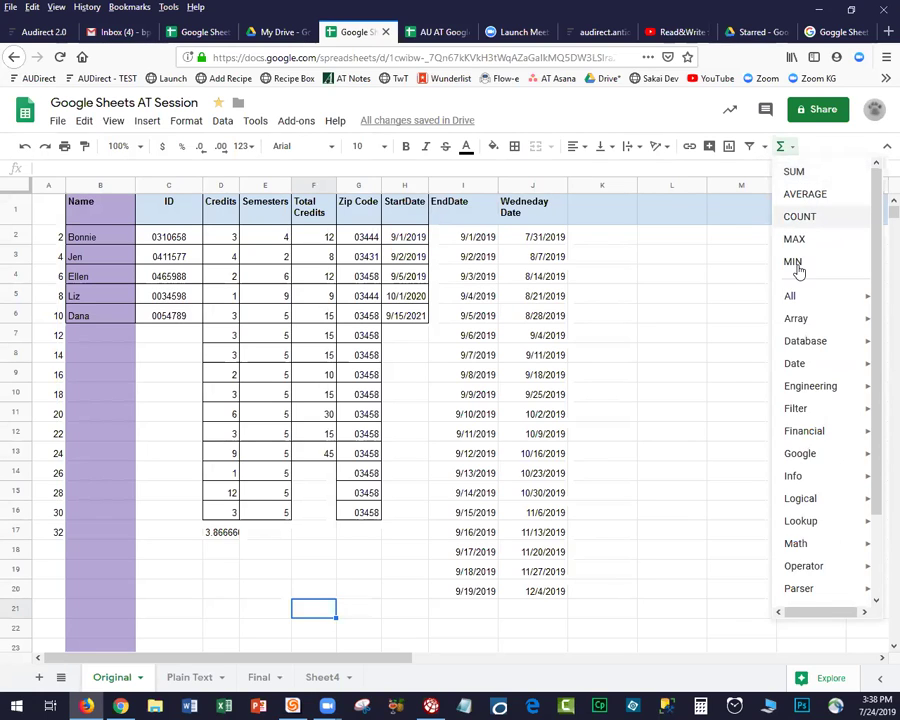
left_click(764, 148)
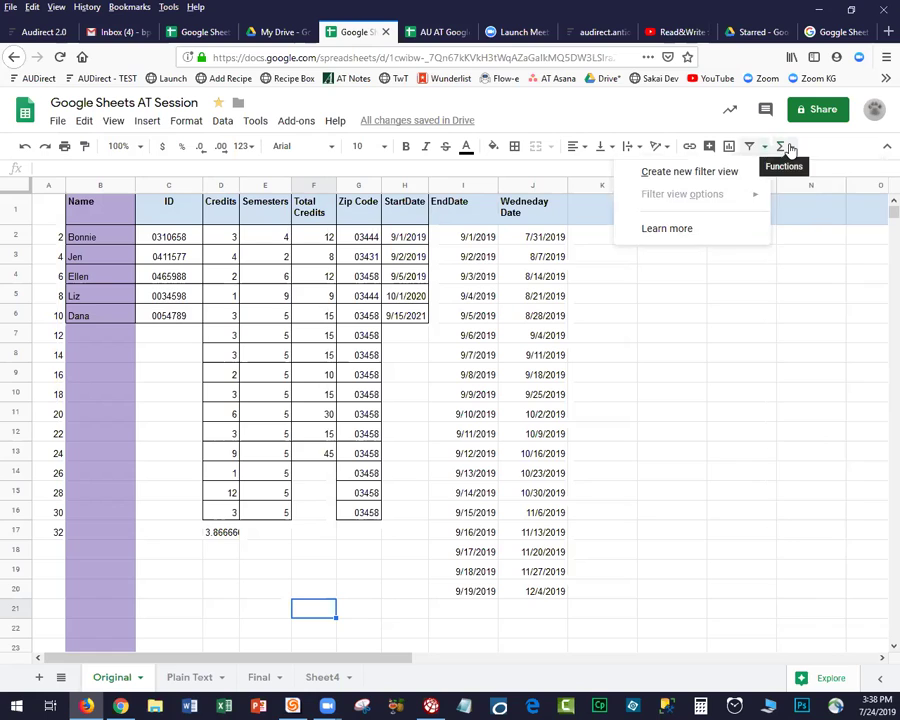
left_click(788, 148)
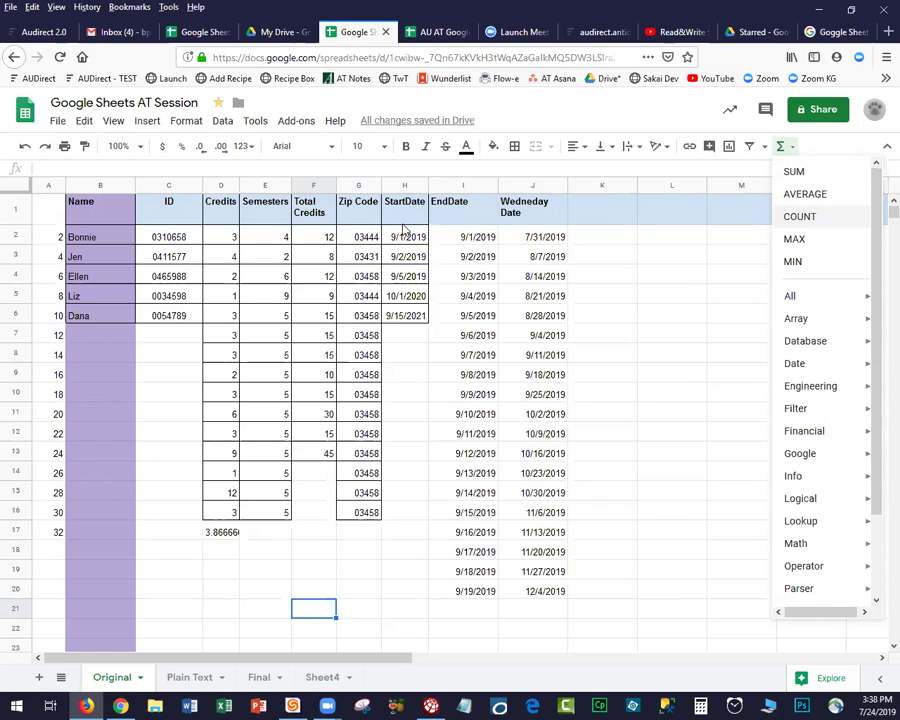
Insert an empty column to the left of the Zip Code column.
left_click(357, 187)
right_click(357, 187)
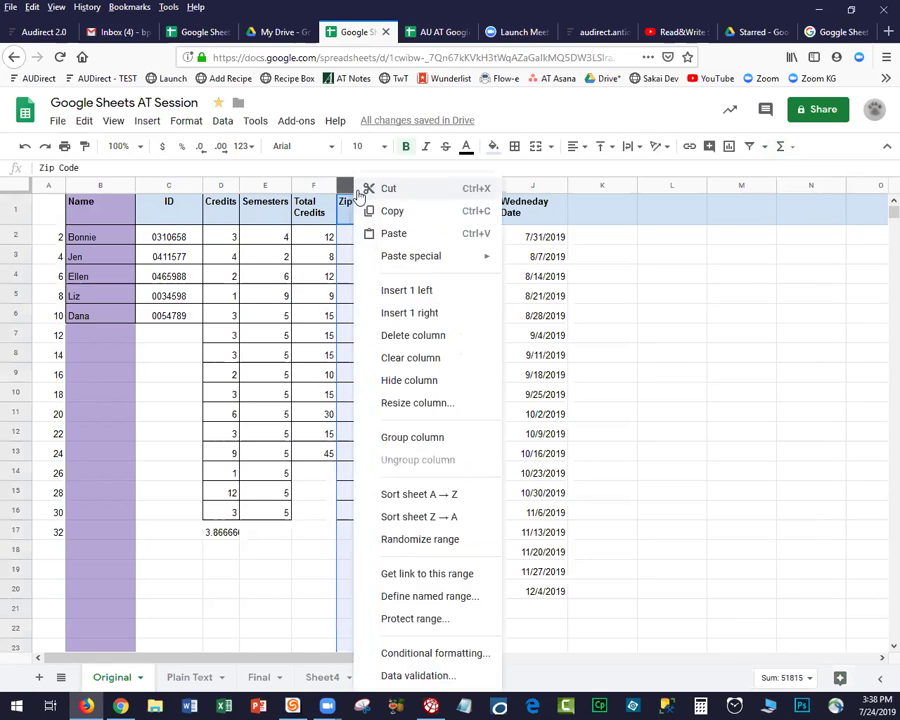
left_click(397, 293)
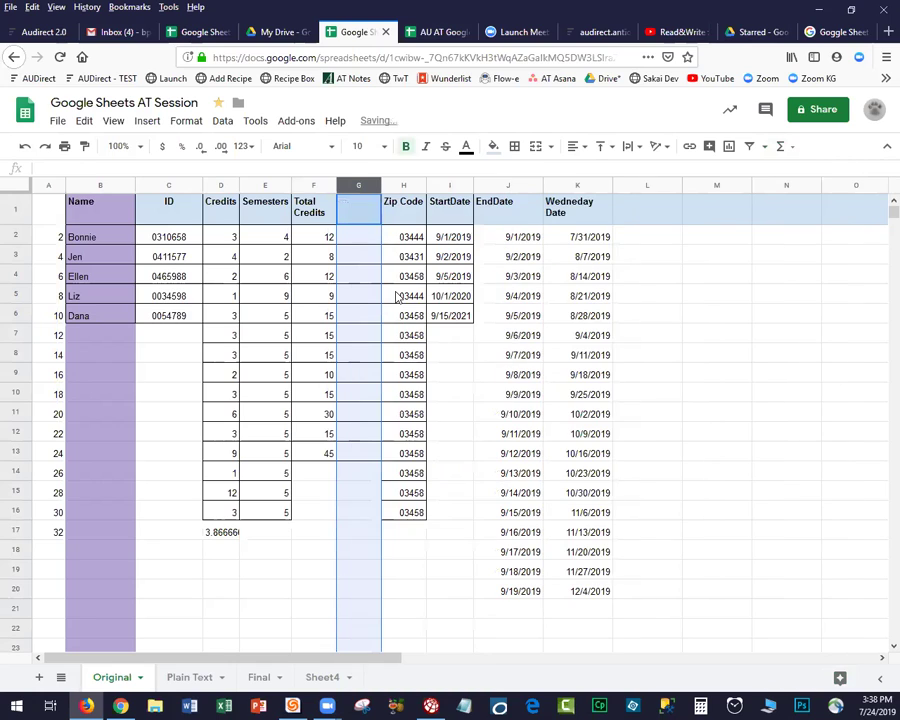
left_click(314, 186)
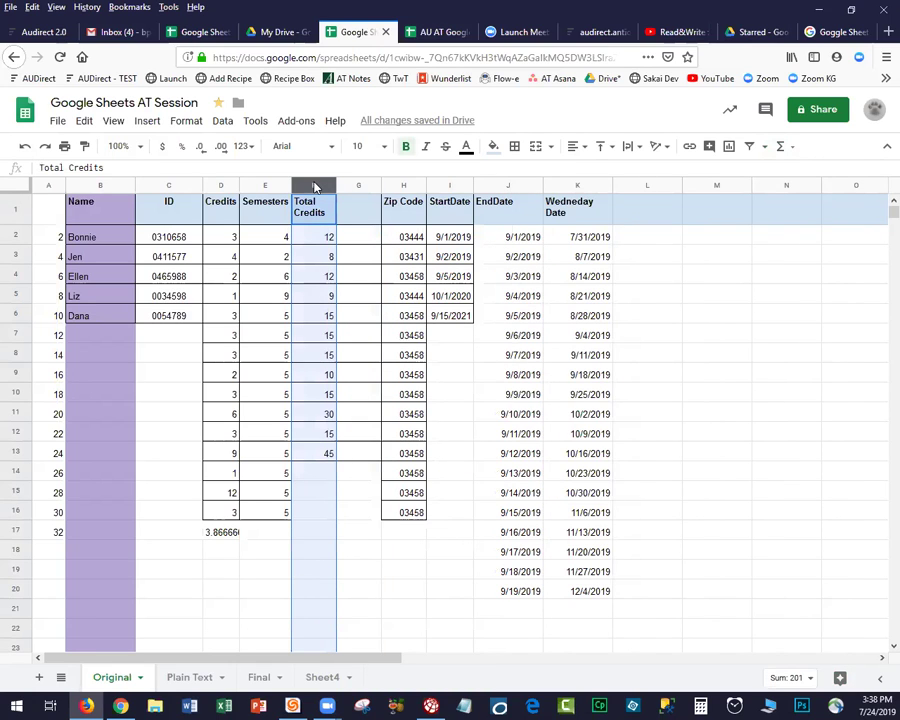
left_click(362, 238)
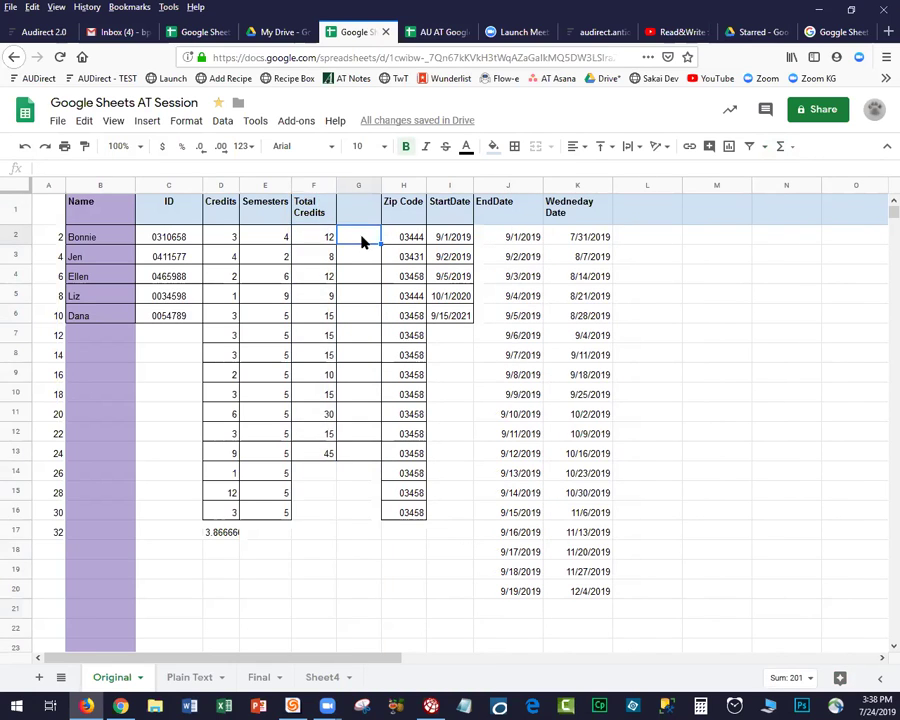
left_click(358, 212)
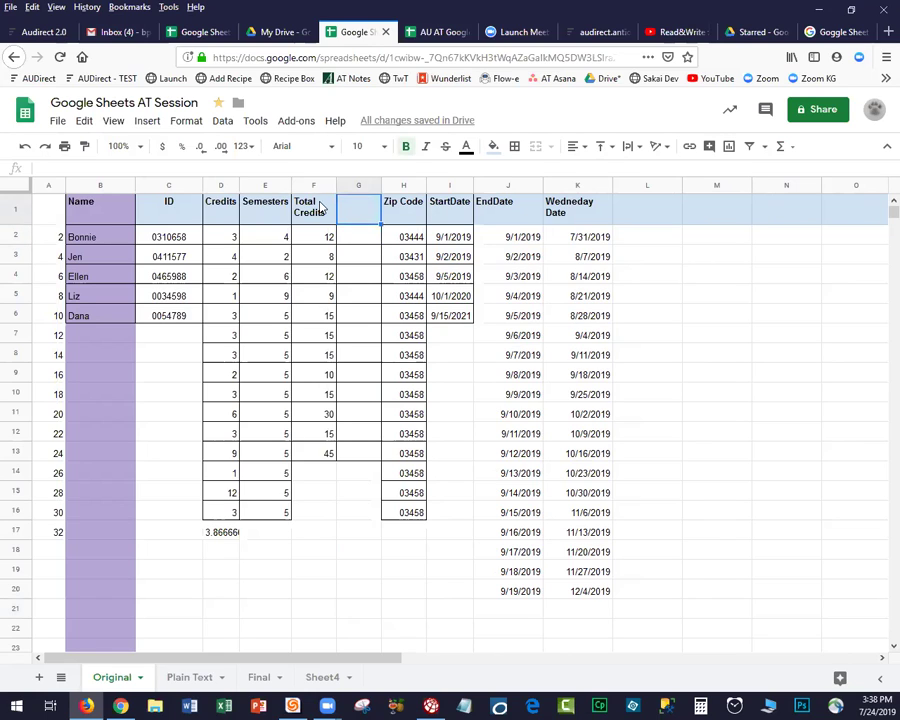
left_click(218, 211)
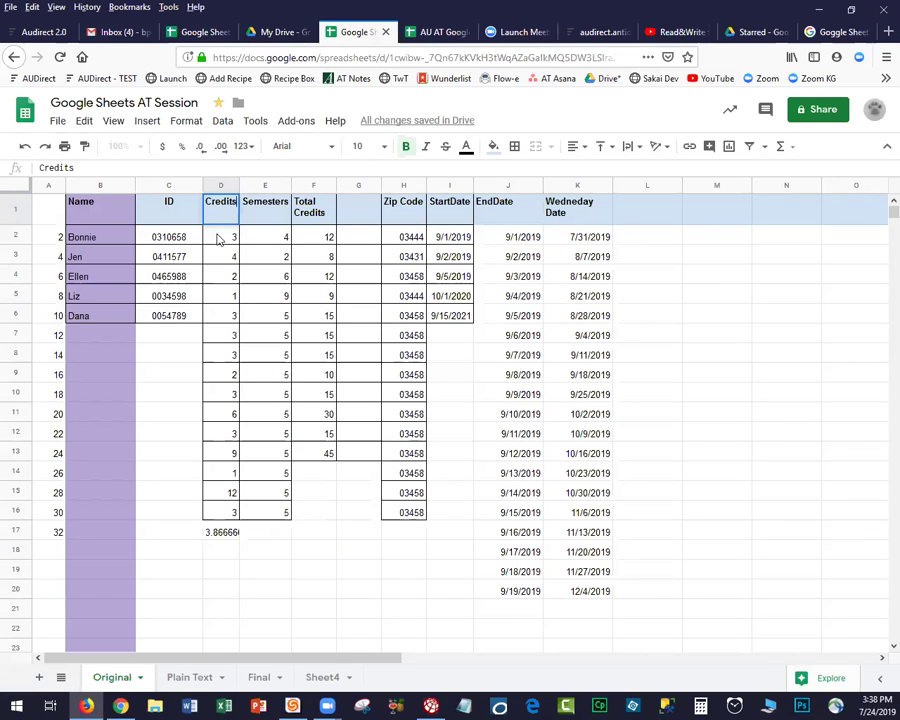
Enter the formula =F2-D2 in cell G2 to subtract Credits from Total Credits.
left_click(358, 236)
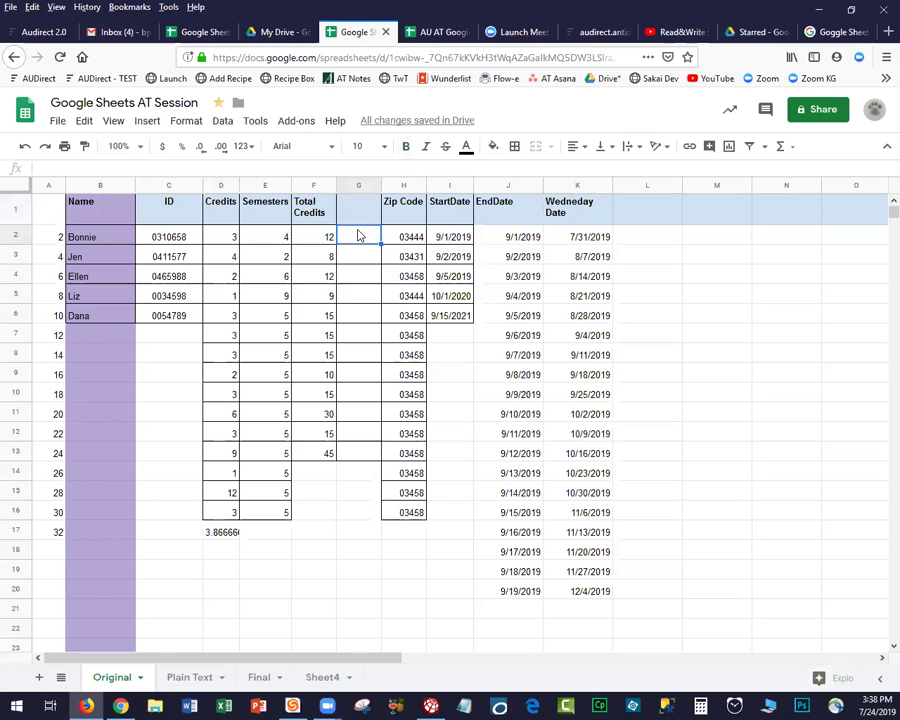
type("=")
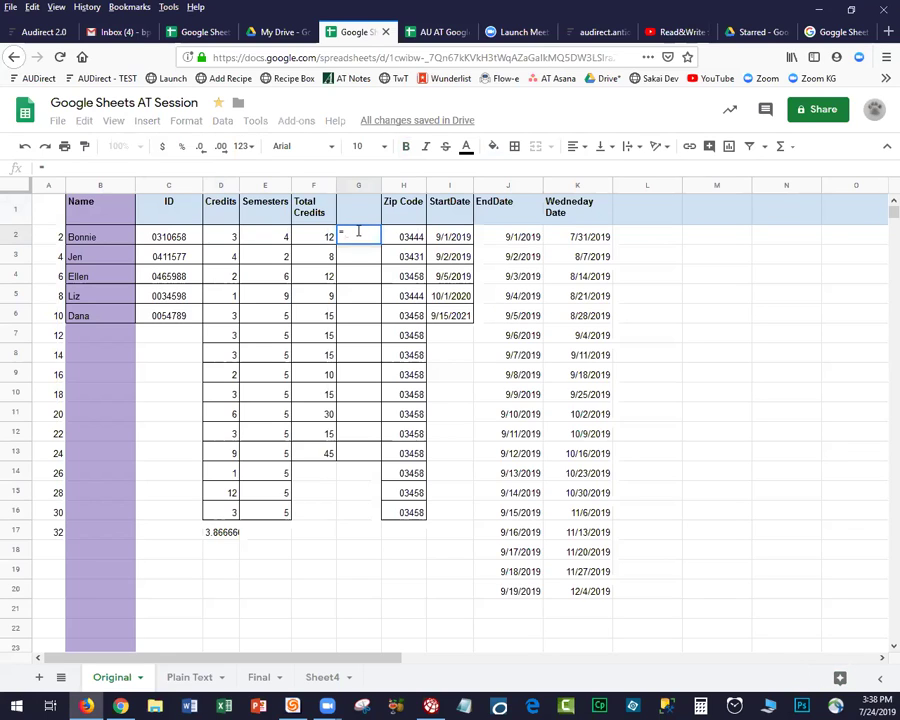
left_click(305, 237)
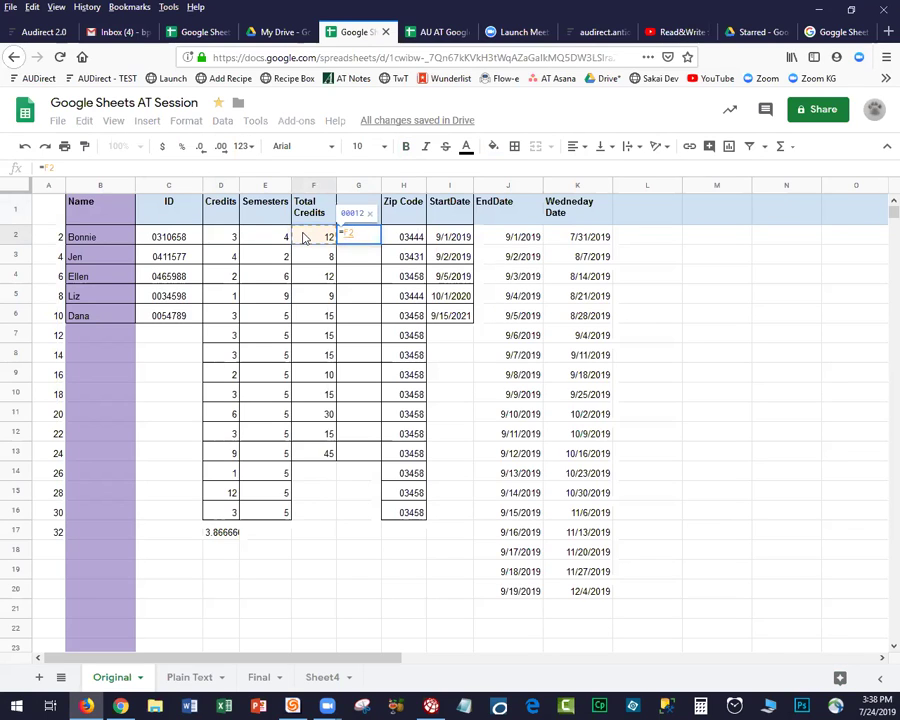
type("-")
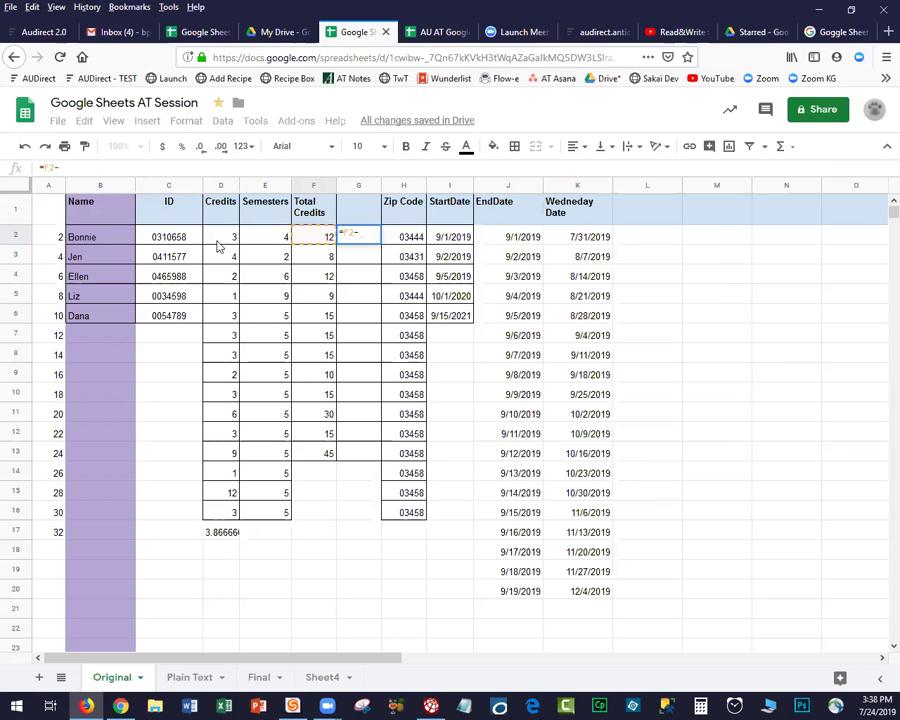
left_click(224, 235)
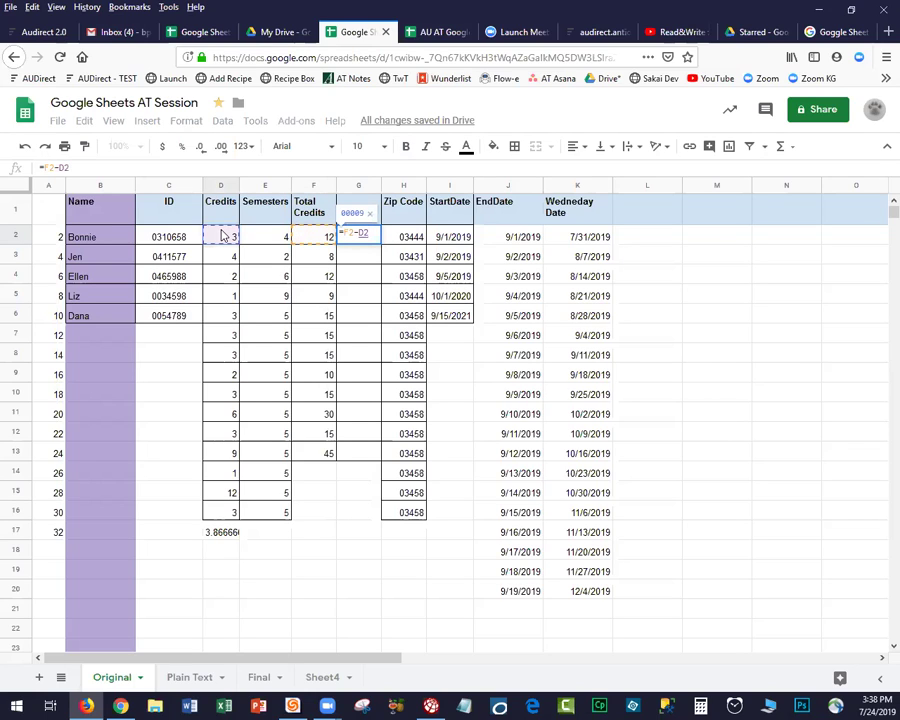
key("Return")
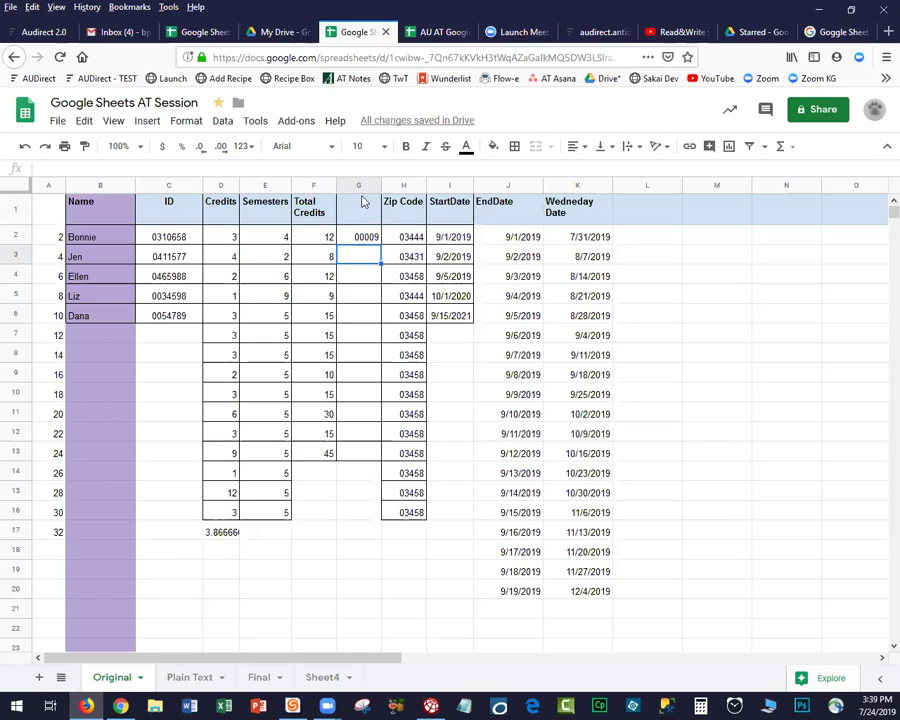
Apply the Number format to column G so G2 shows 9.00 instead of 00009.
left_click(362, 186)
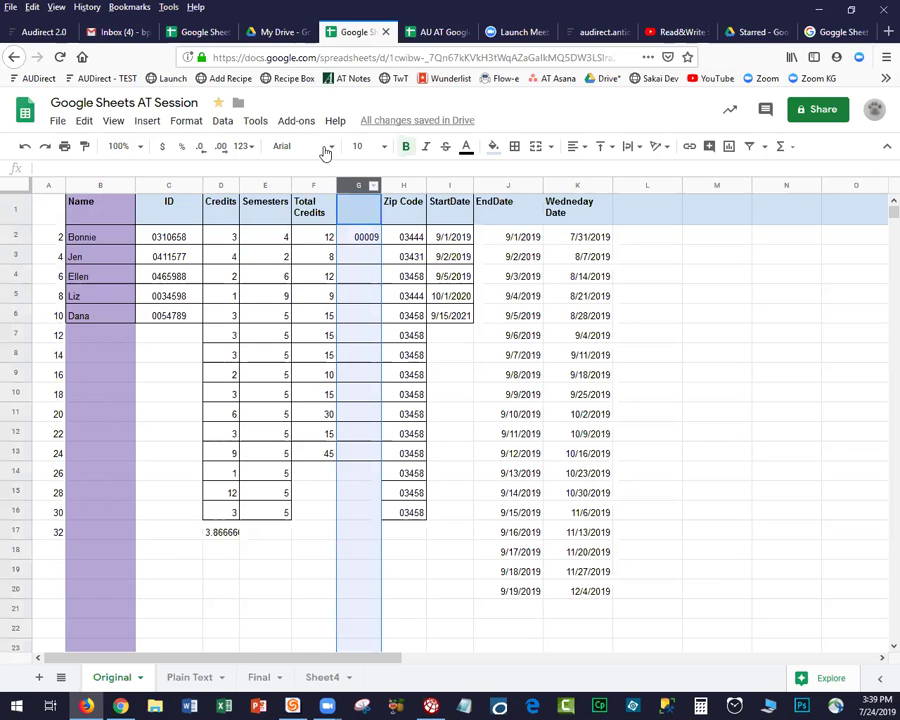
left_click(185, 121)
mouse_move(223, 147)
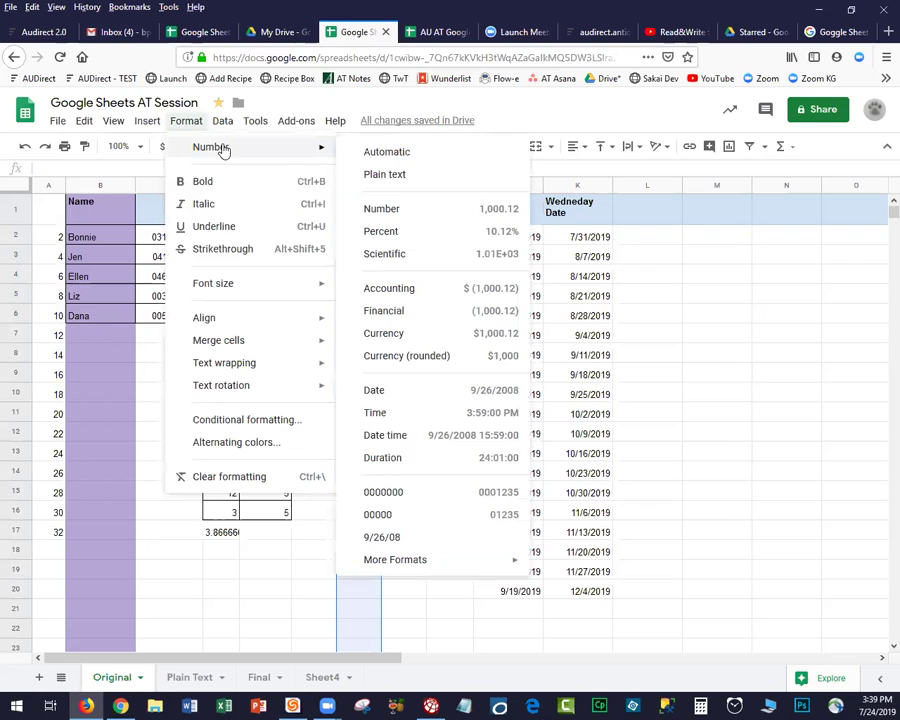
left_click(386, 213)
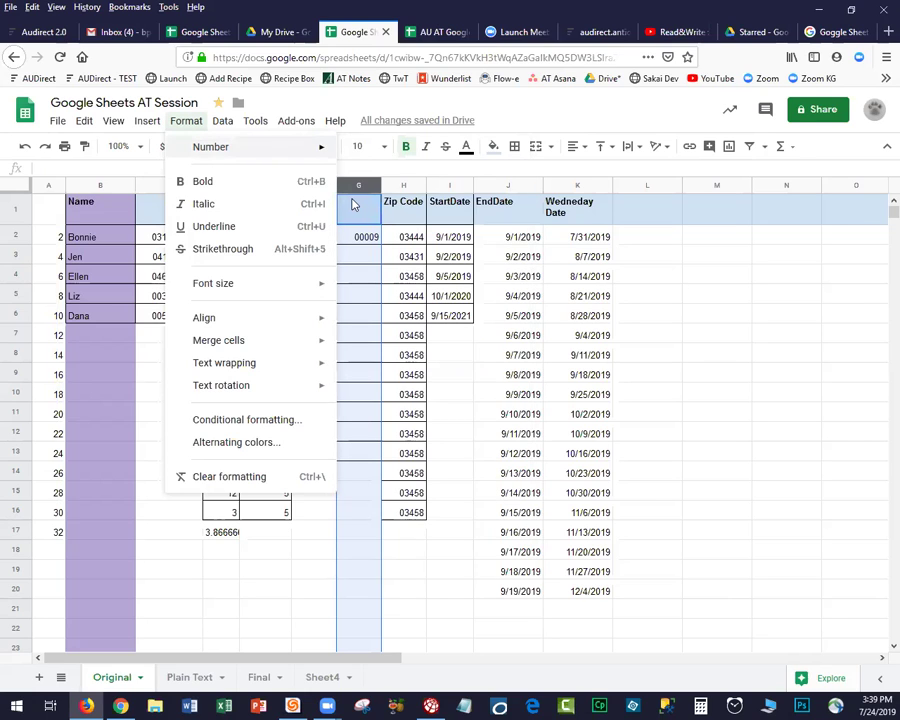
left_click(347, 203)
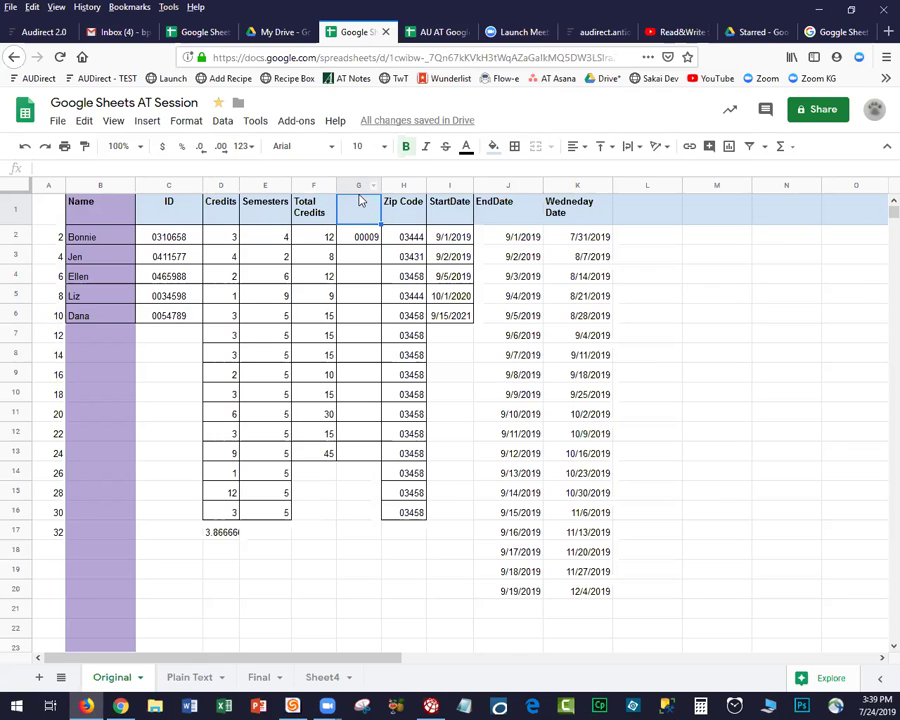
left_click(358, 187)
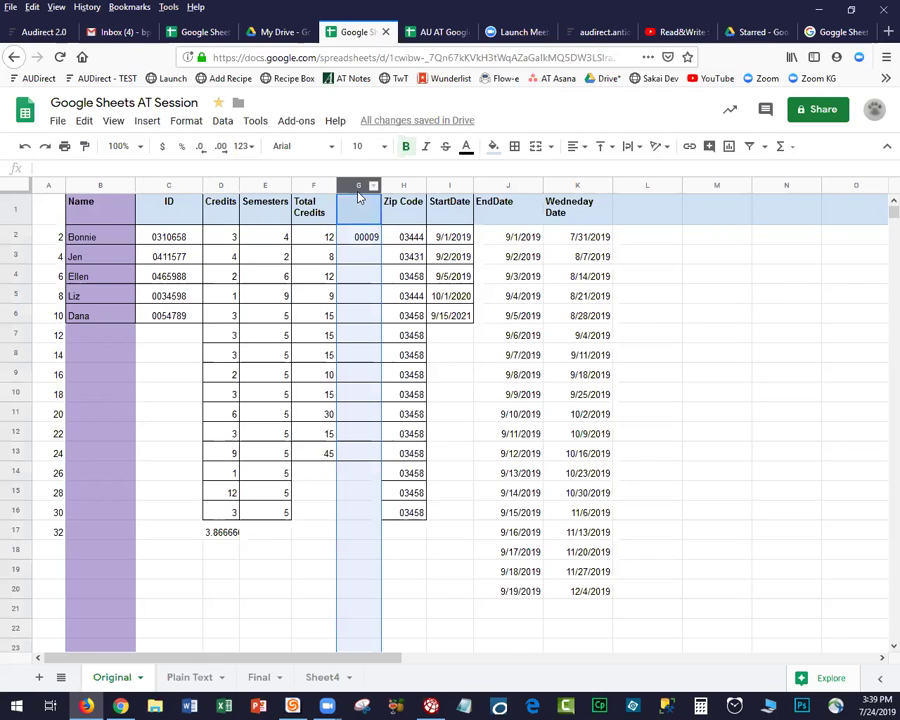
left_click(183, 122)
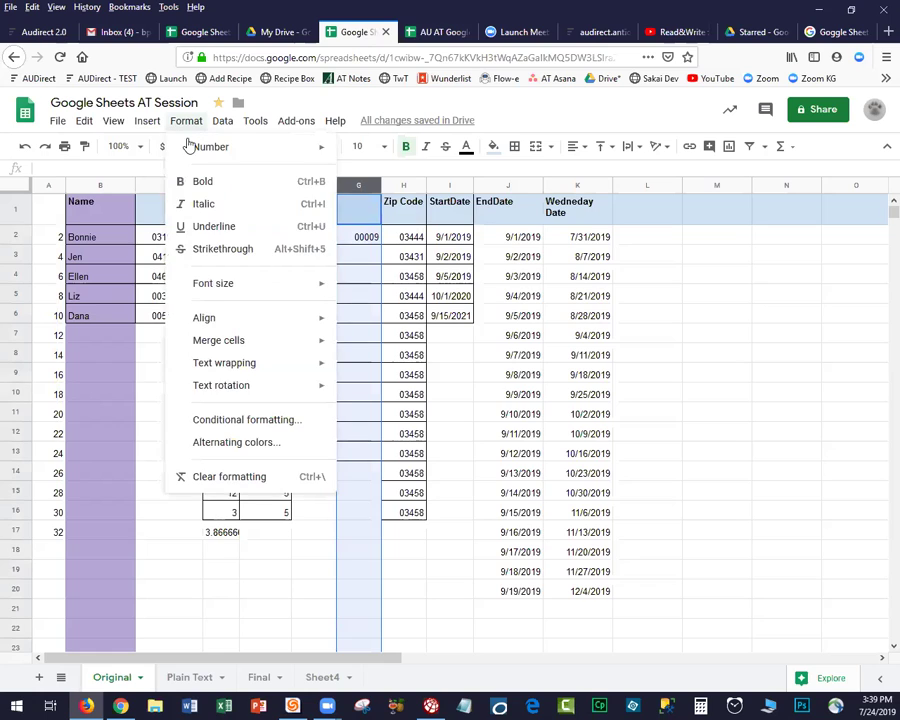
mouse_move(230, 152)
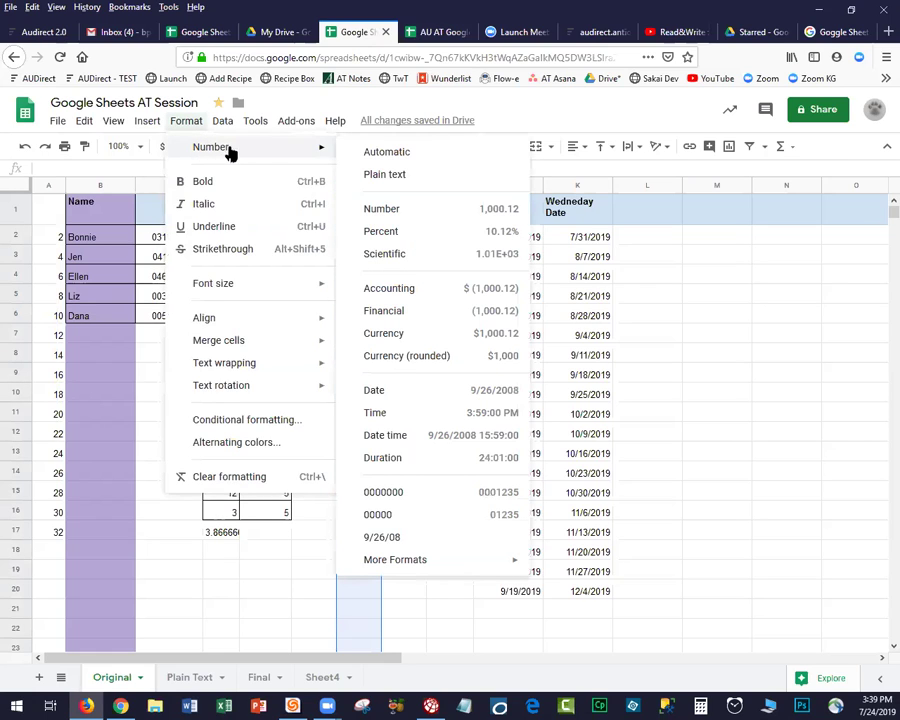
left_click(391, 211)
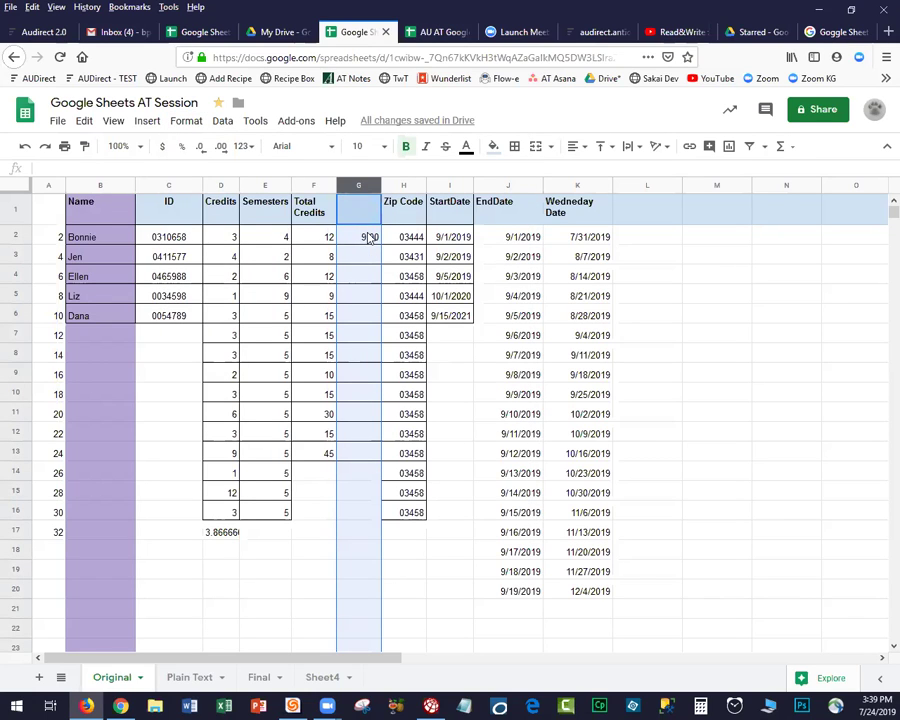
left_click(370, 237)
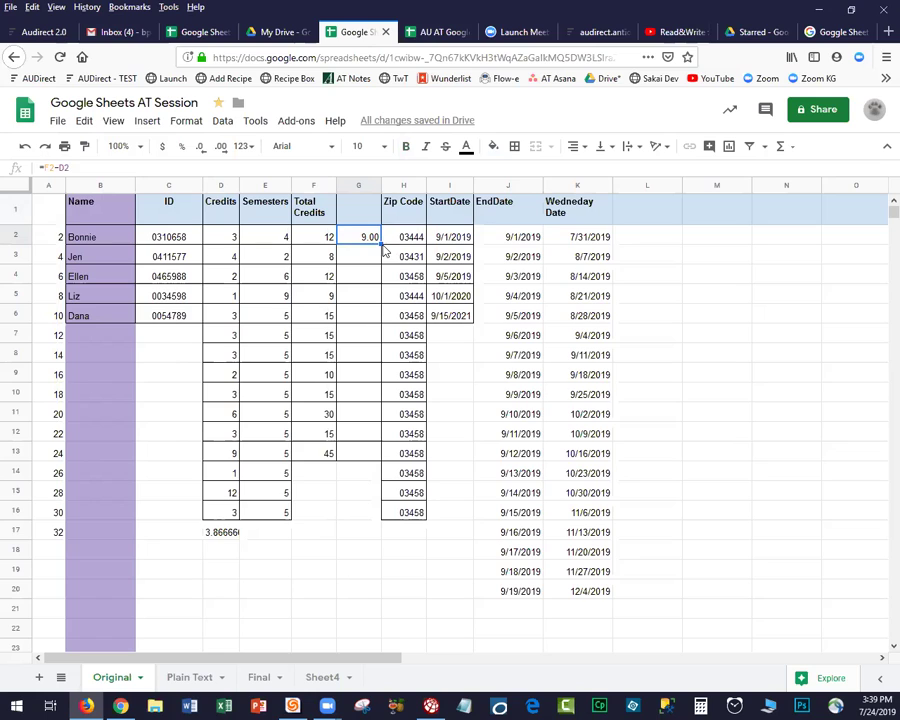
Fill the G2 formula down to G13 and title column G 'Total - Credits'.
left_click_drag(381, 243, 379, 460)
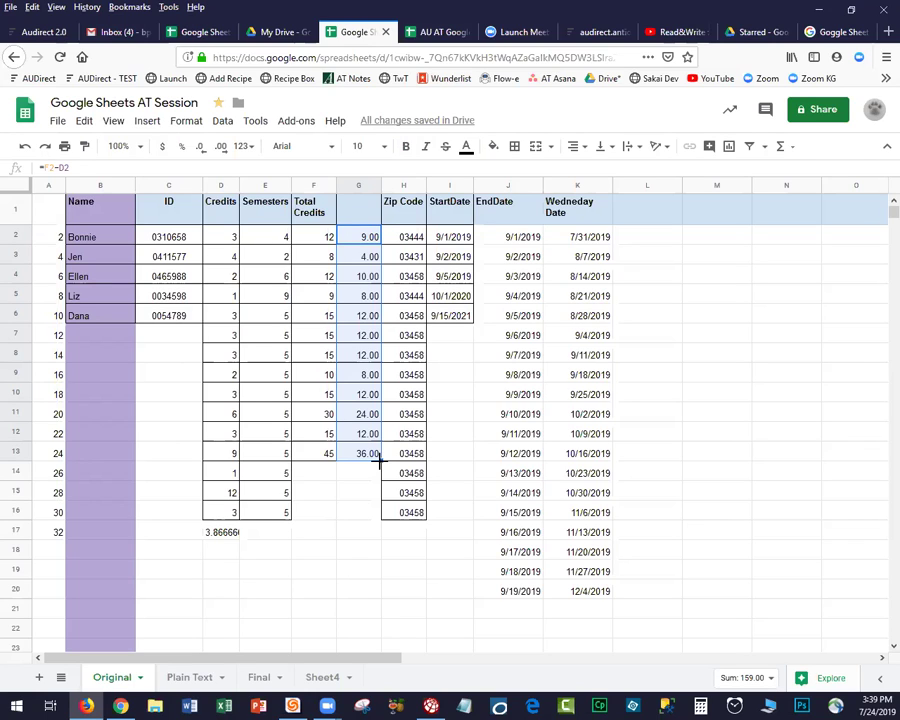
left_click(346, 207)
type("Total ")
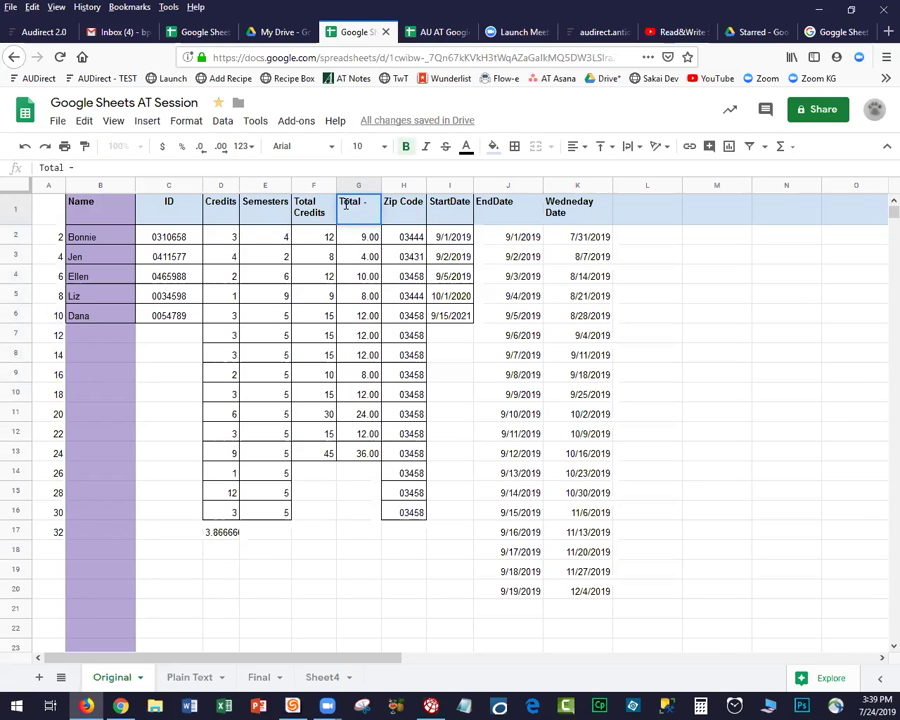
type("- Credits")
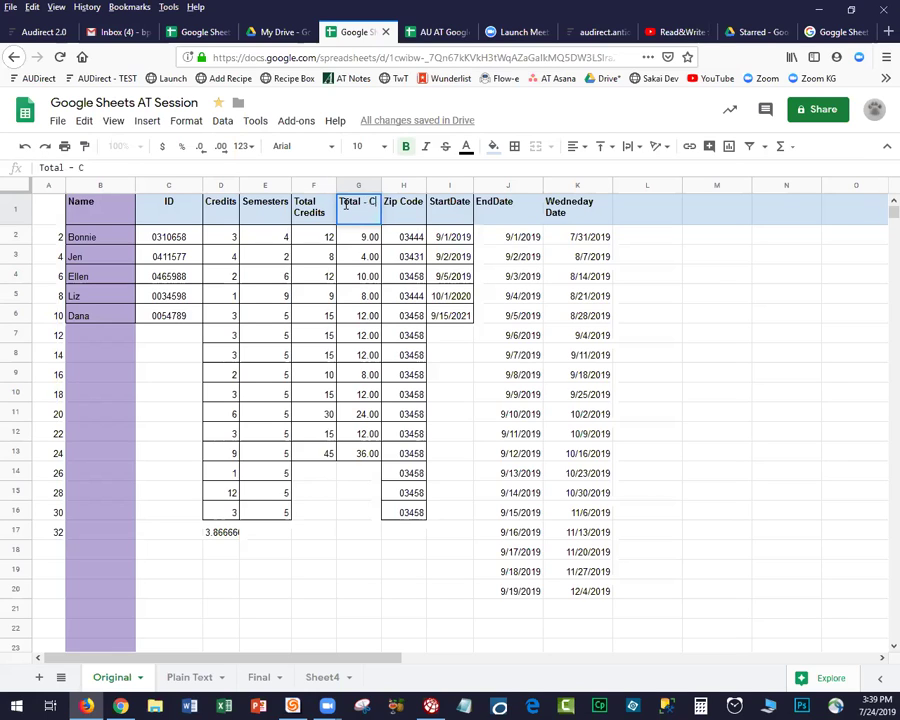
key("Return")
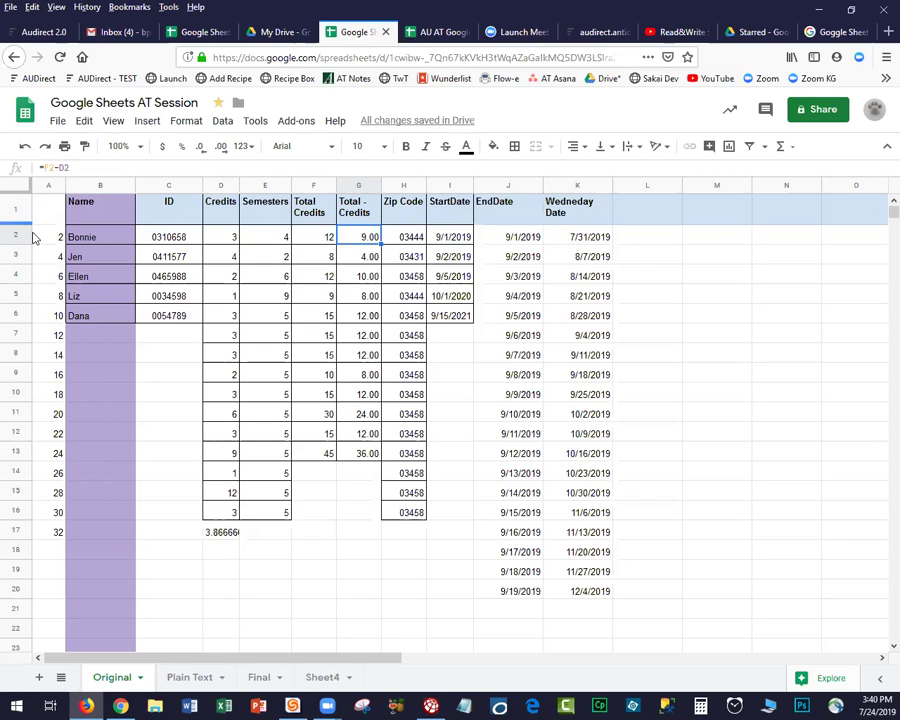
left_click(13, 186)
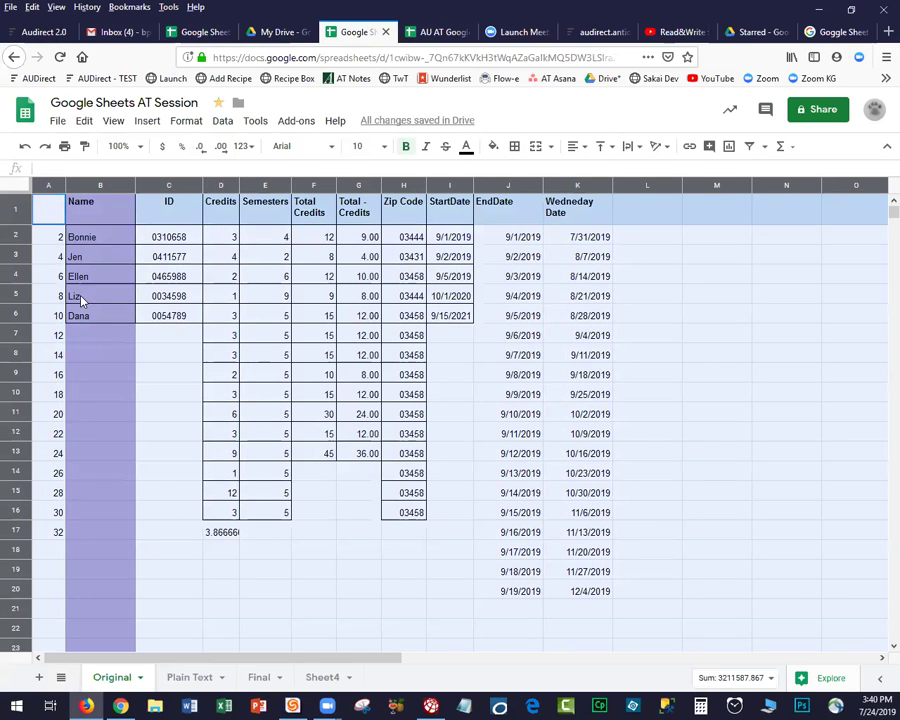
Start entering names across row 7, then undo the misplaced entries in C7 and D7.
left_click(98, 336)
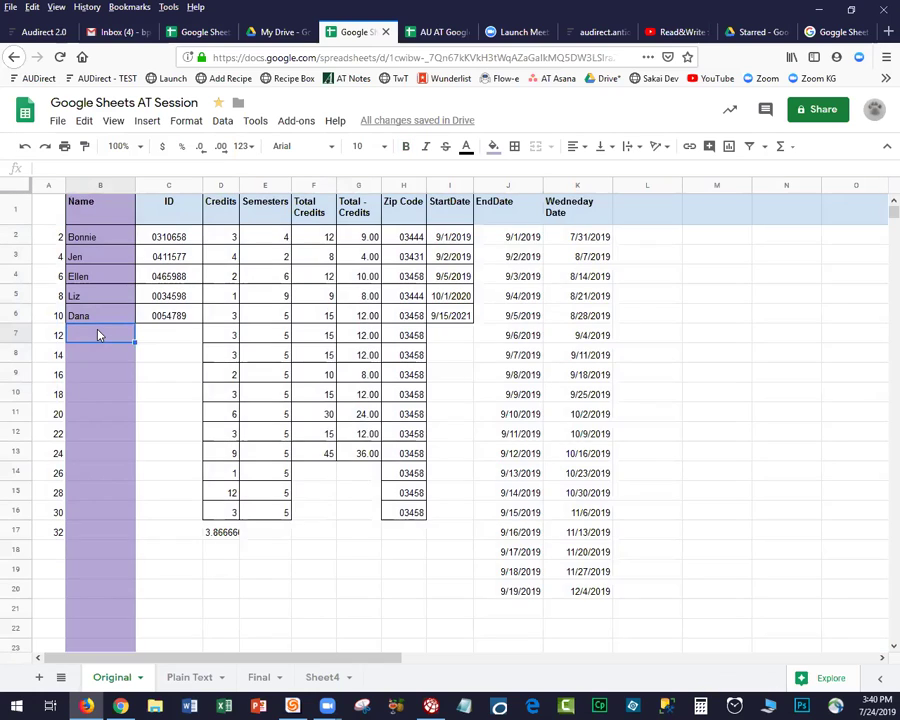
type("Chris")
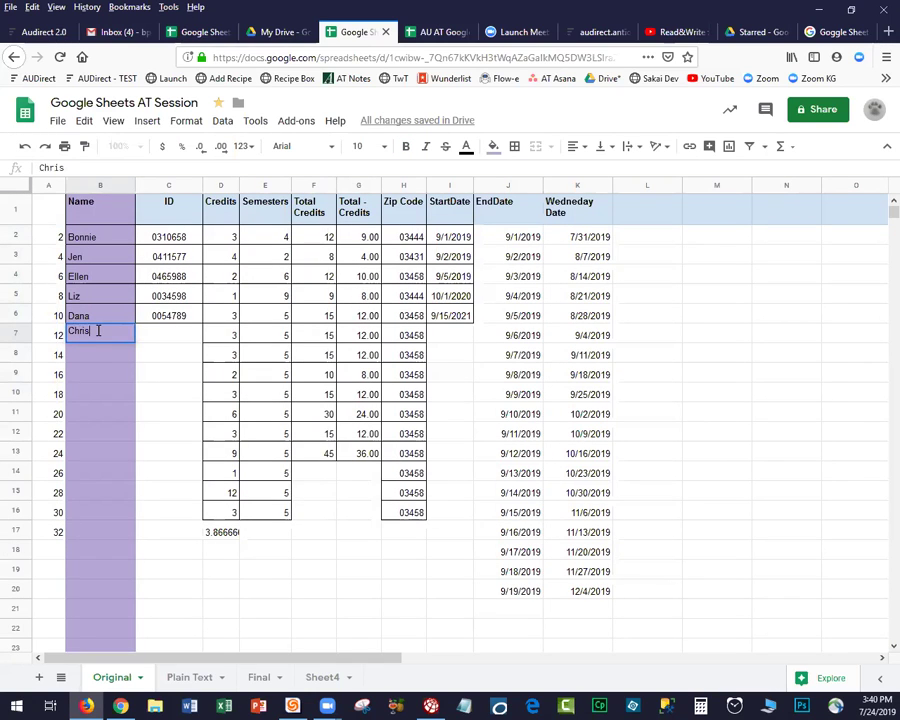
key("Tab")
type("Ken")
key("Tab")
type("Ale")
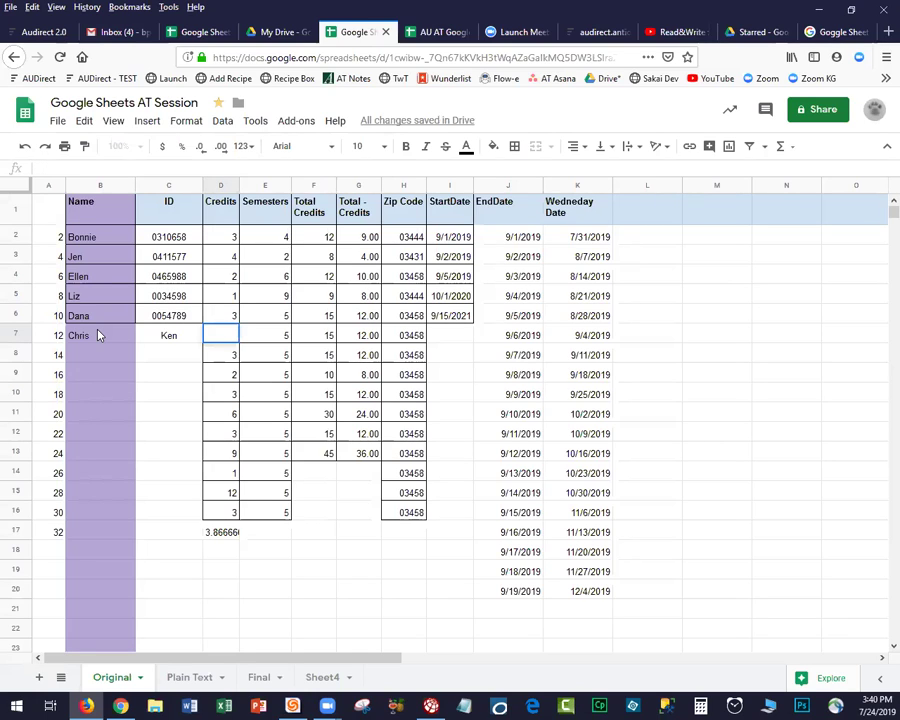
key("BackSpace")
key("BackSpace")
key("BackSpace")
left_click(127, 414)
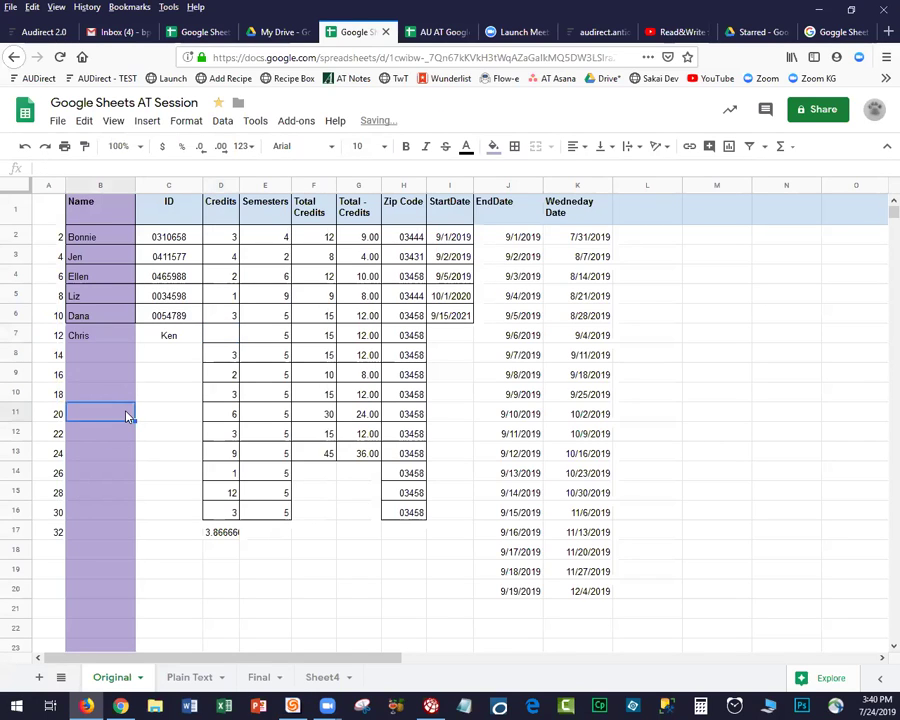
key("ctrl+z")
key("ctrl+z")
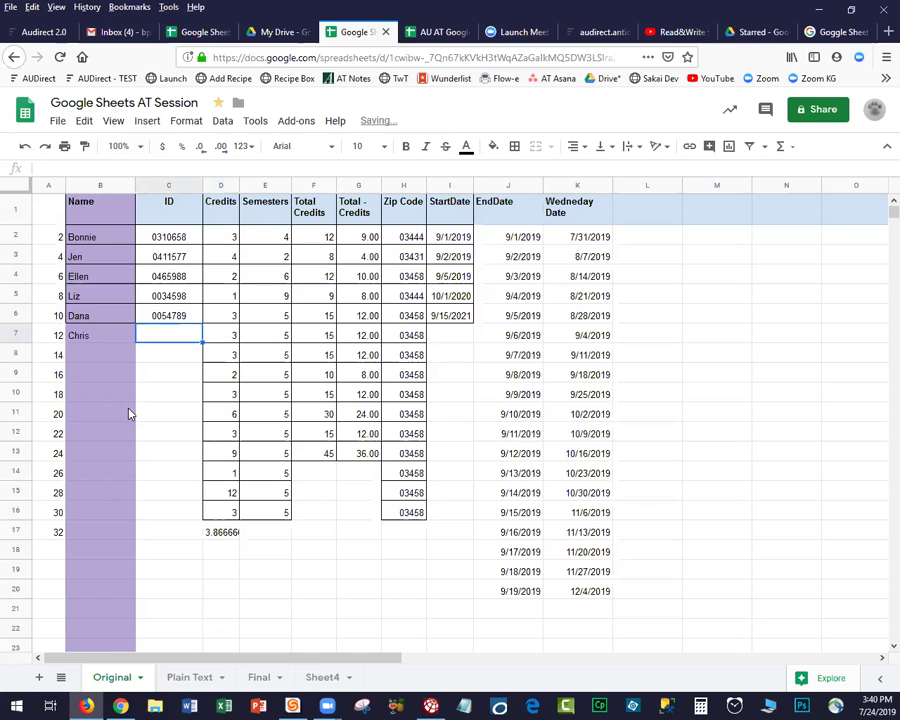
key("ctrl+z")
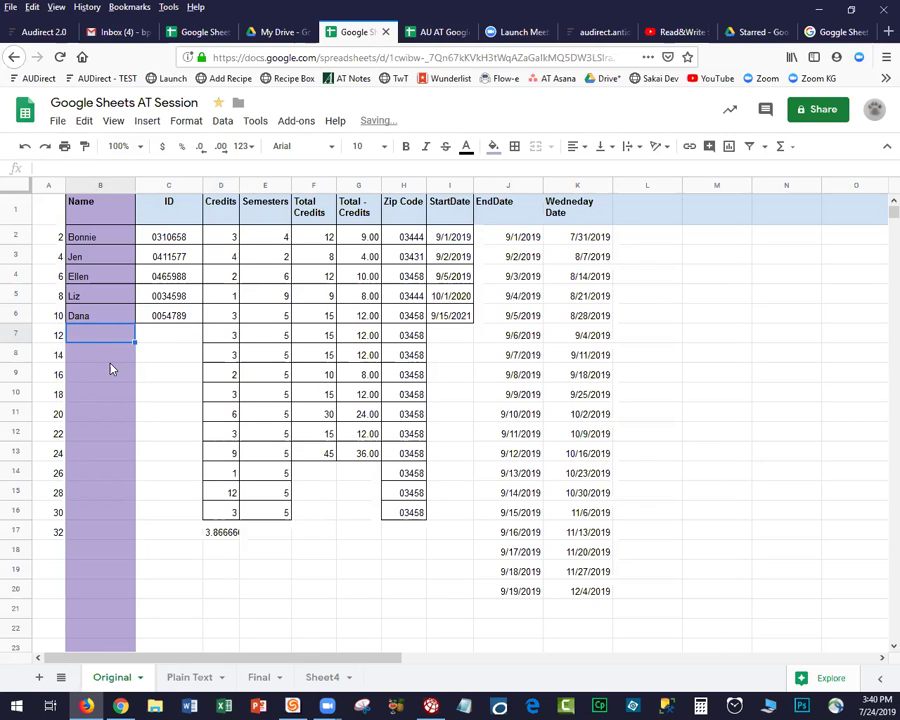
Enter six student first names down column B in rows 7 through 12, fixing one misspelling.
type("Chris")
key("Return")
type("Ken")
key("Return")
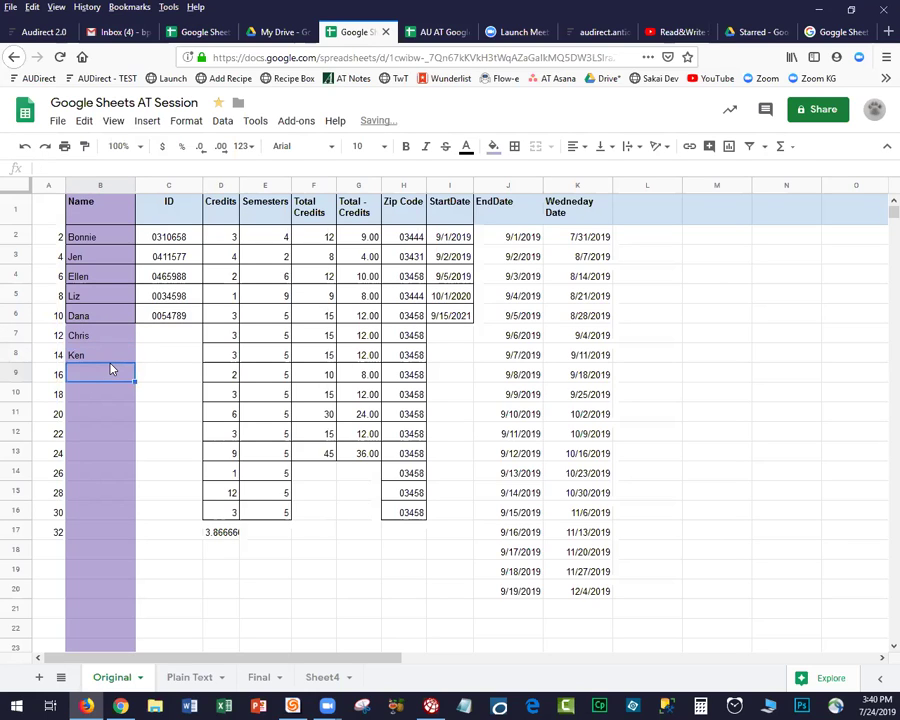
type("Alex")
key("Return")
type("Carolyn")
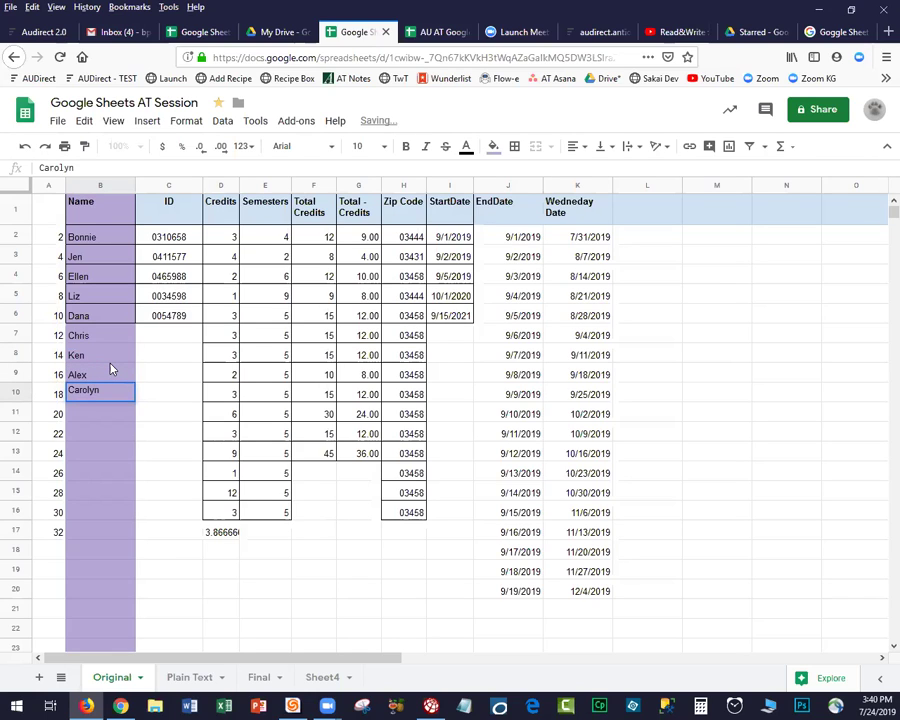
key("Return")
type("Lins")
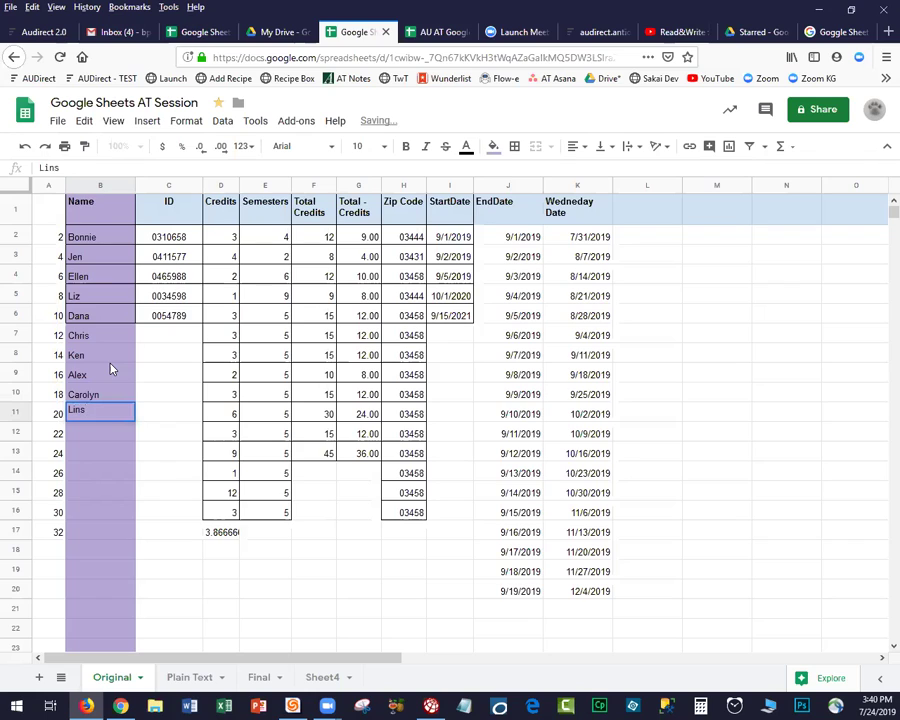
type("ady")
key("BackSpace")
key("BackSpace")
key("BackSpace")
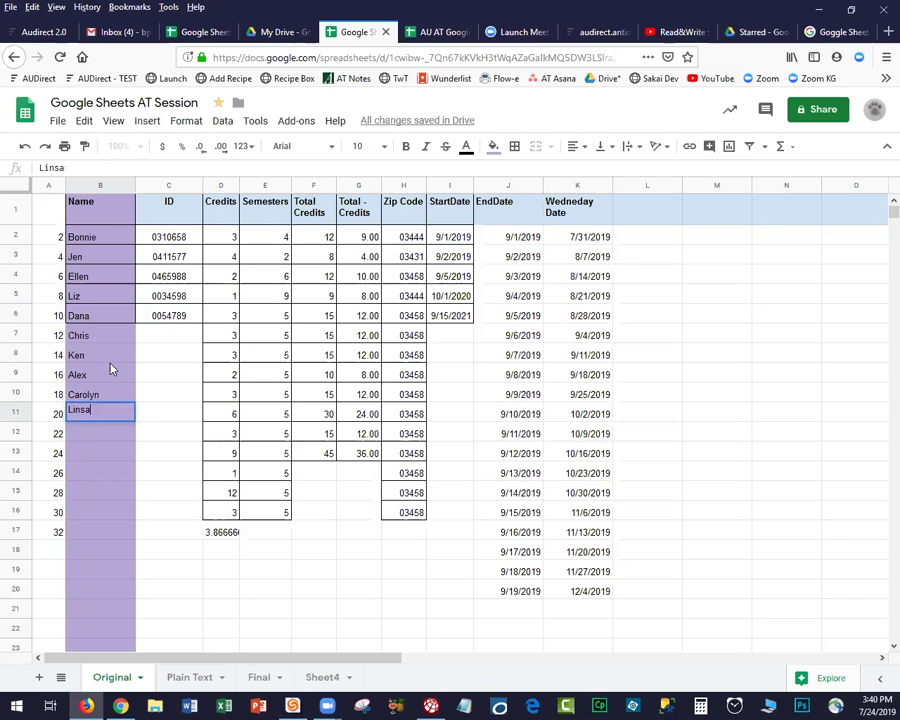
key("BackSpace")
type("dsay")
key("Return")
type("Karen")
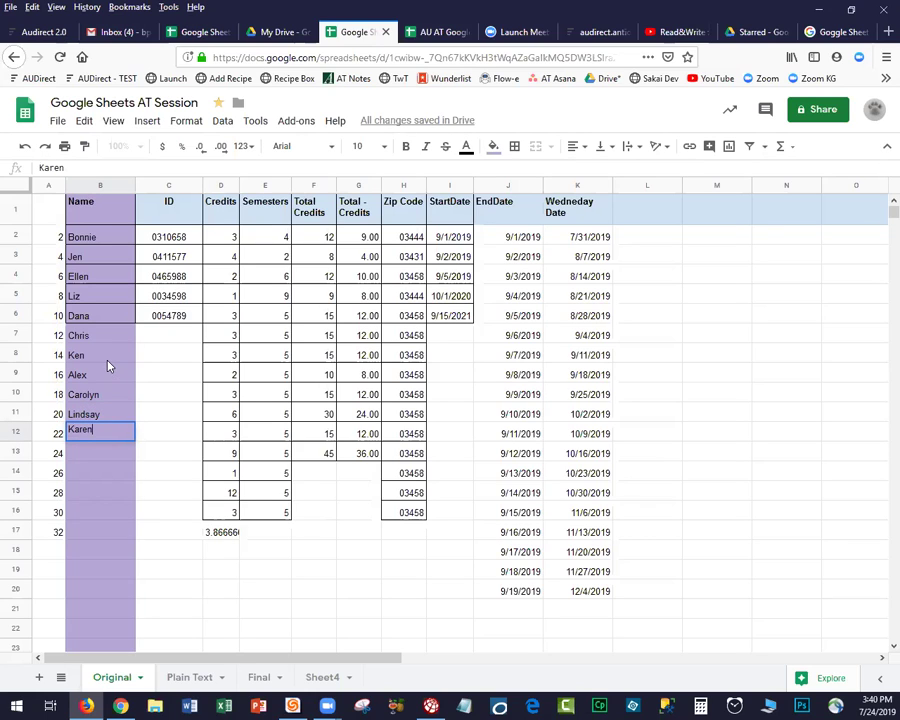
left_click(21, 187)
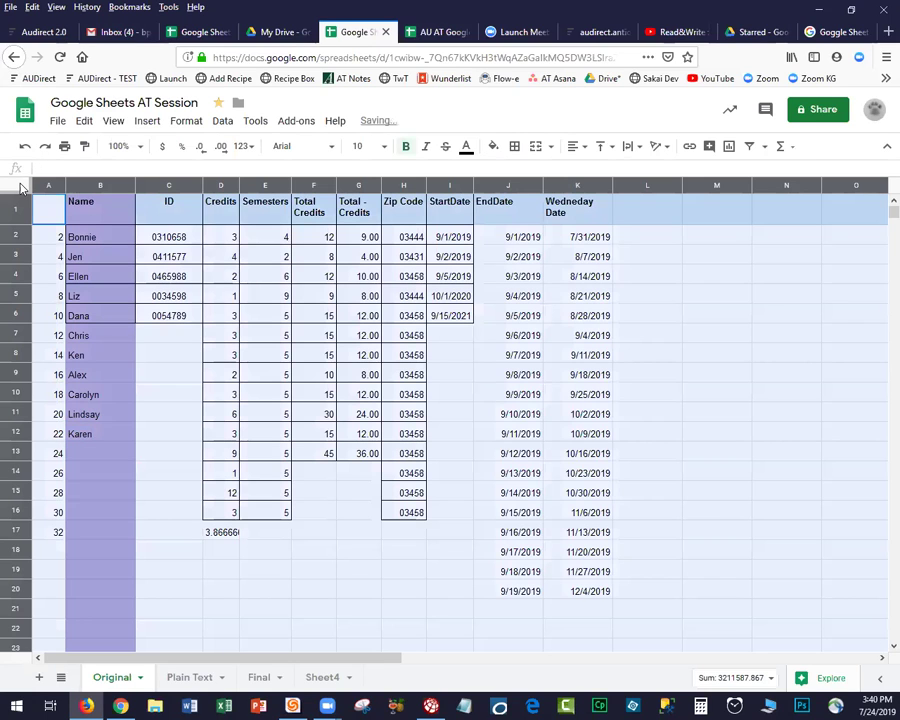
Sort rows 2–12 A→Z by Name via Sort range, treating row 1 as headers.
left_click(224, 122)
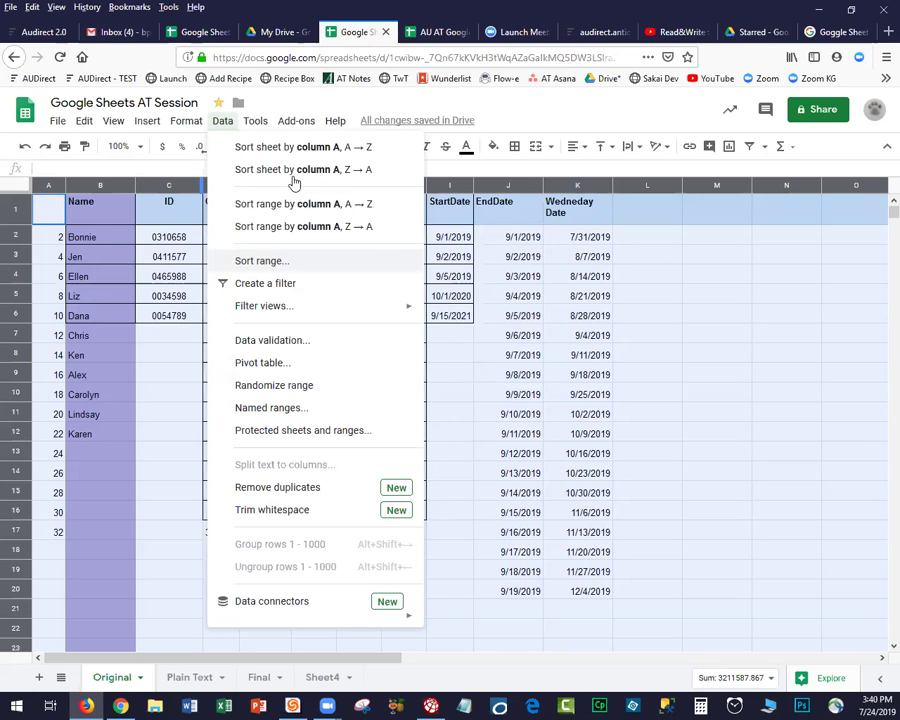
left_click(276, 264)
left_click(355, 375)
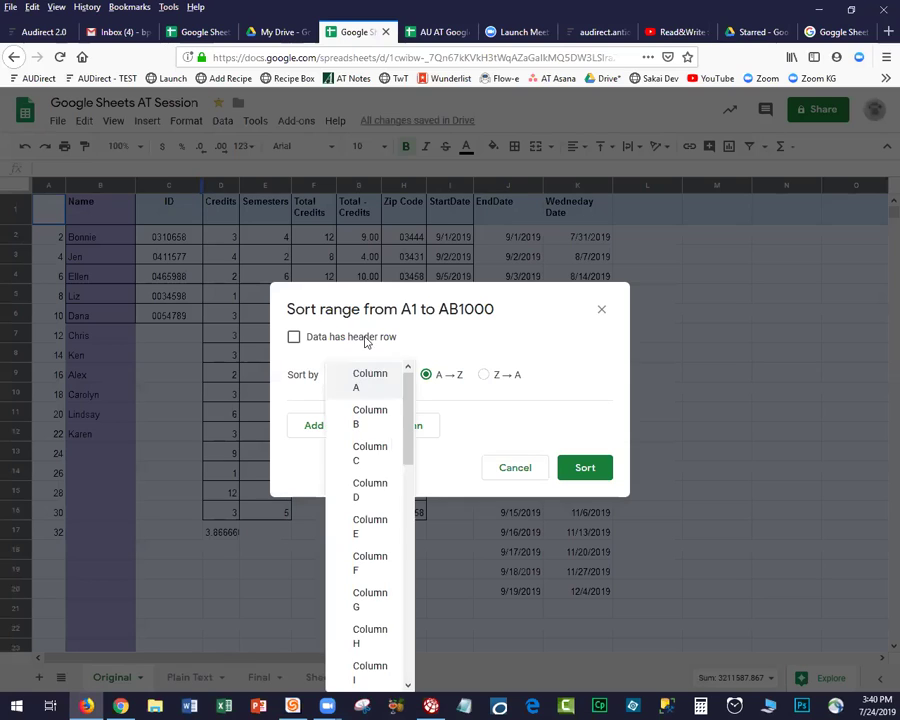
left_click(294, 338)
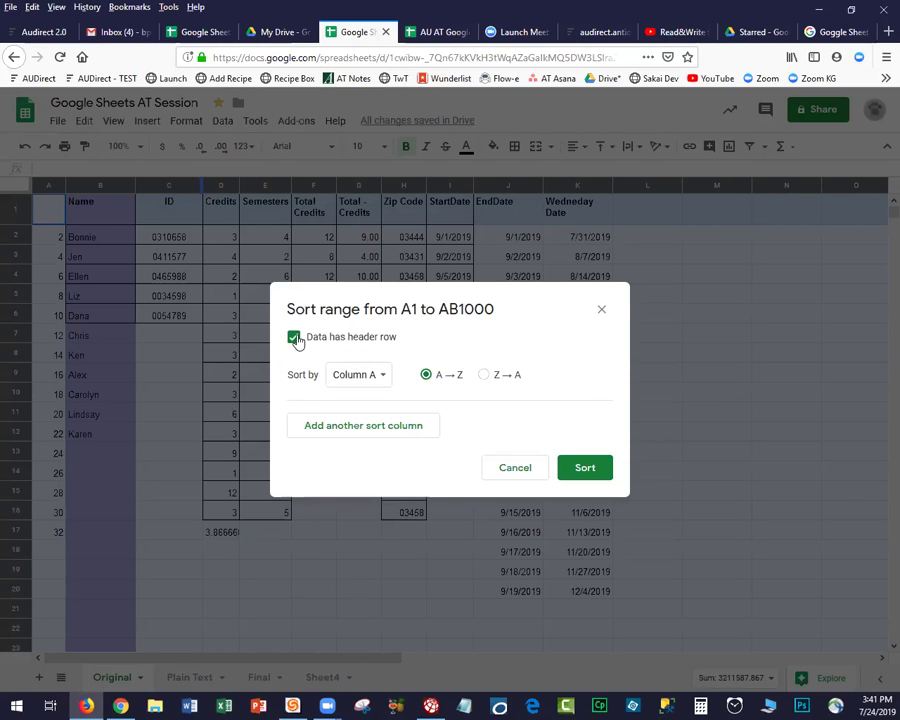
left_click(382, 384)
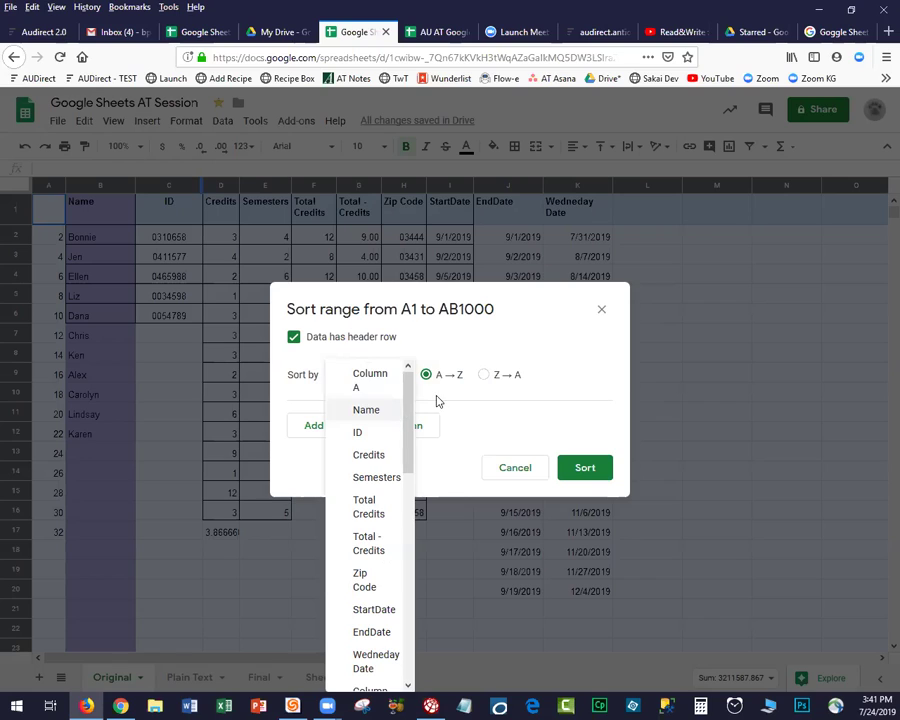
left_click(366, 410)
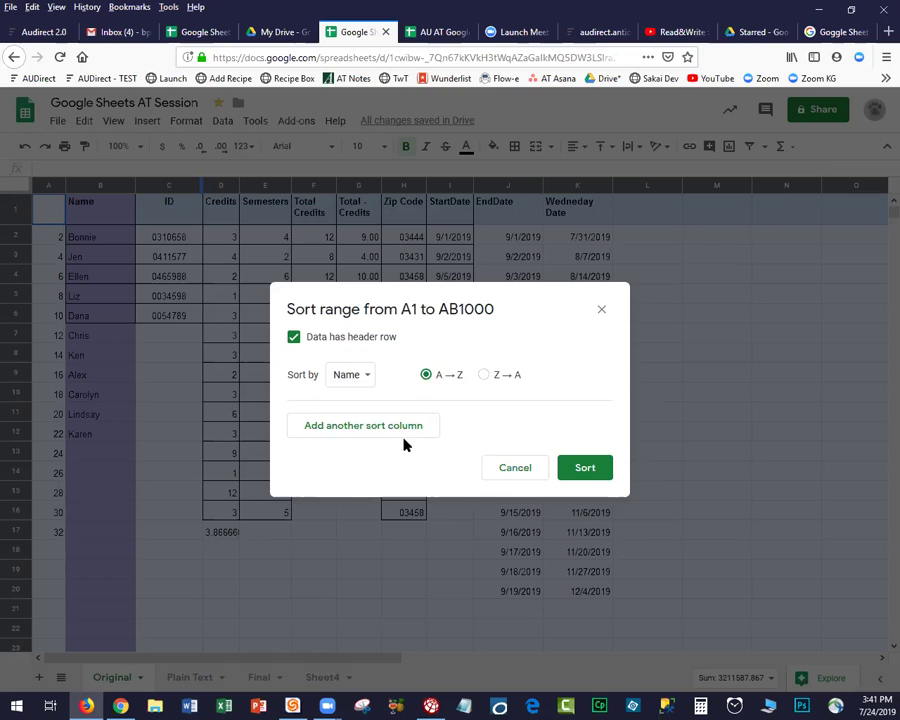
left_click(578, 468)
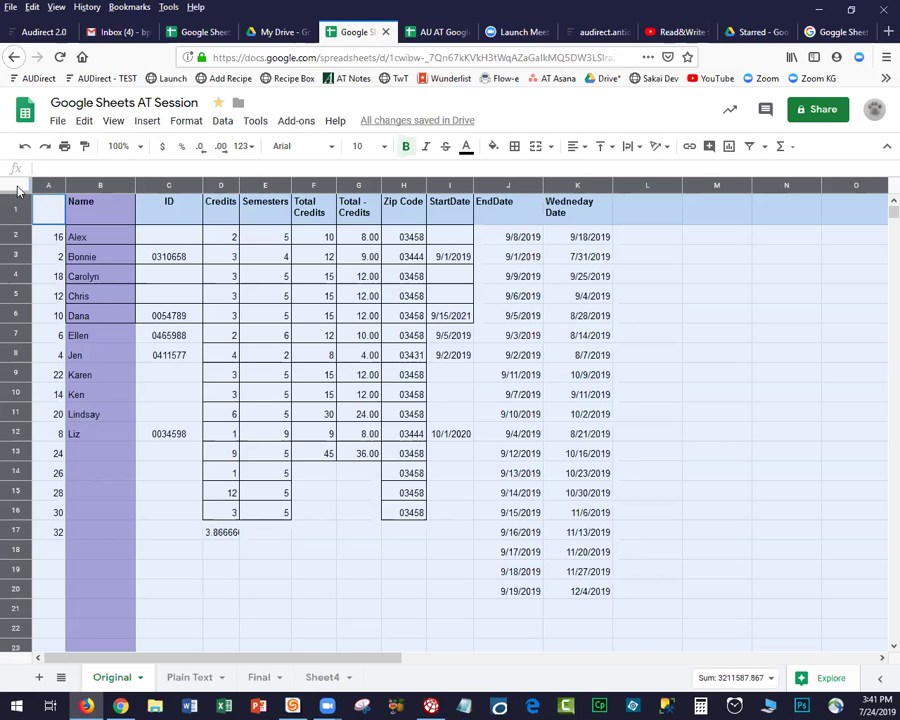
left_click(342, 279)
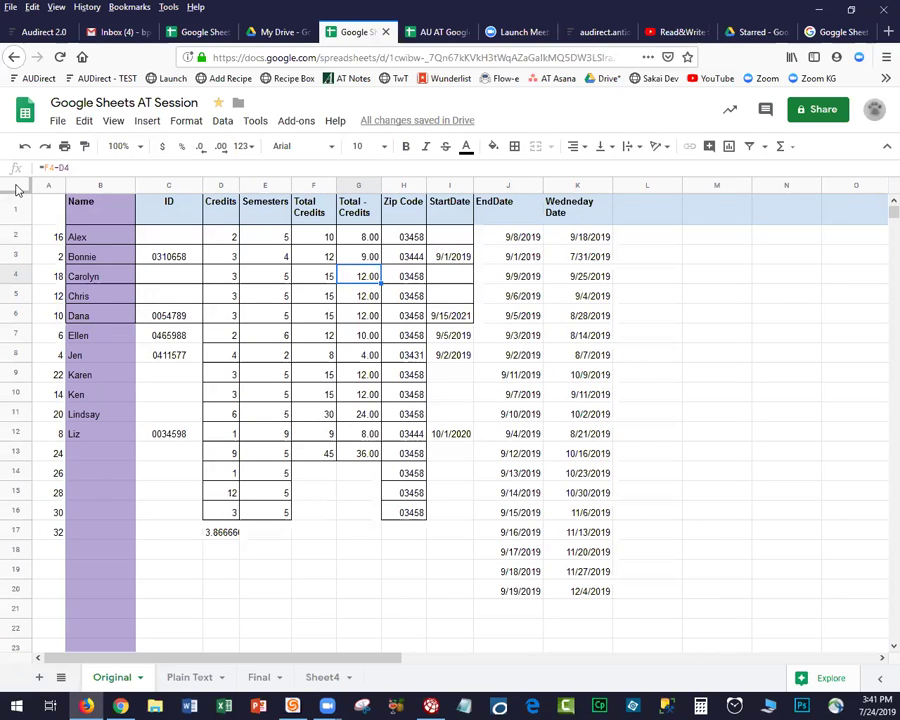
left_click(30, 190)
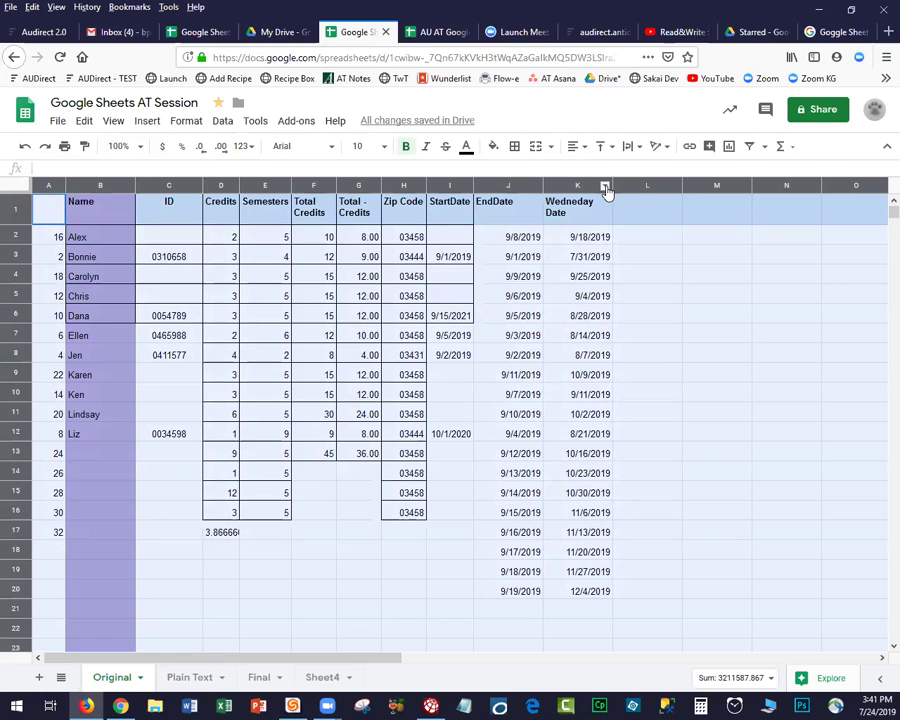
left_click(605, 189)
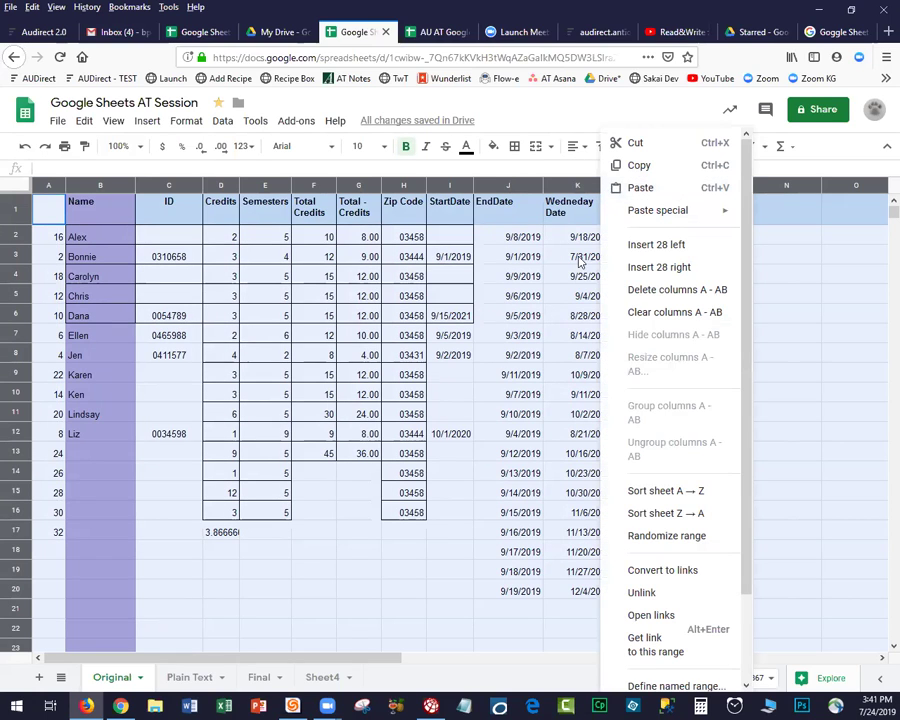
left_click(663, 491)
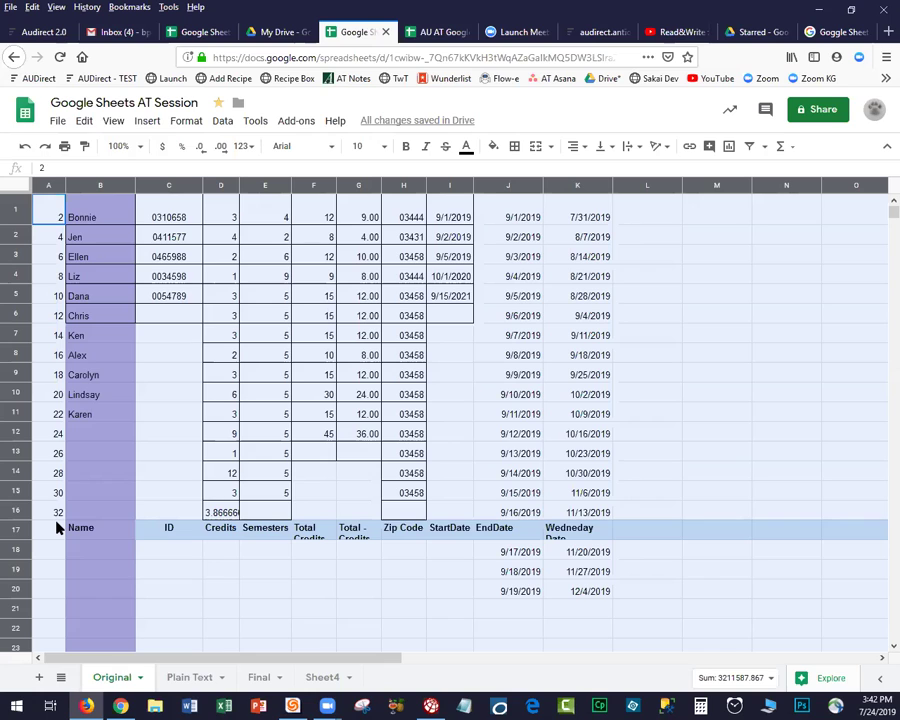
key("ctrl+z")
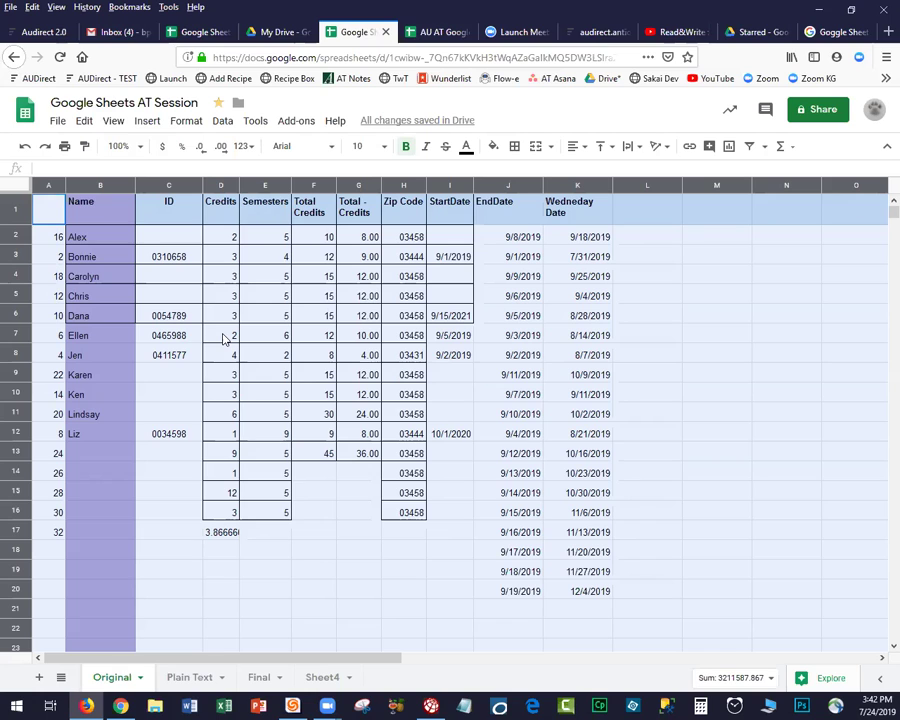
Paste the row-number column at L1 and delete the emptied column A.
left_click(133, 224)
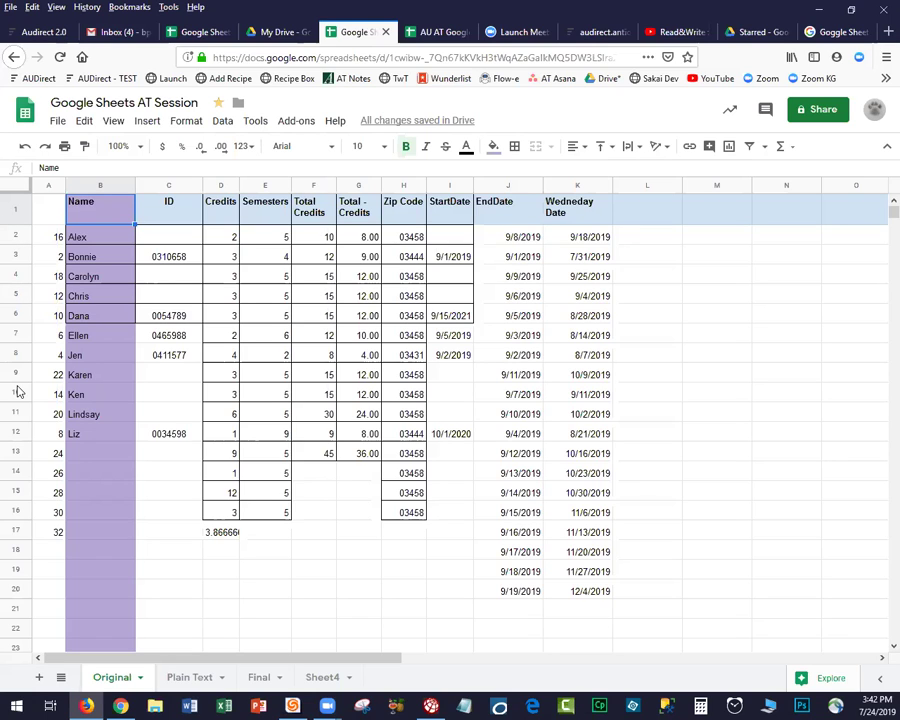
left_click_drag(17, 235, 30, 600)
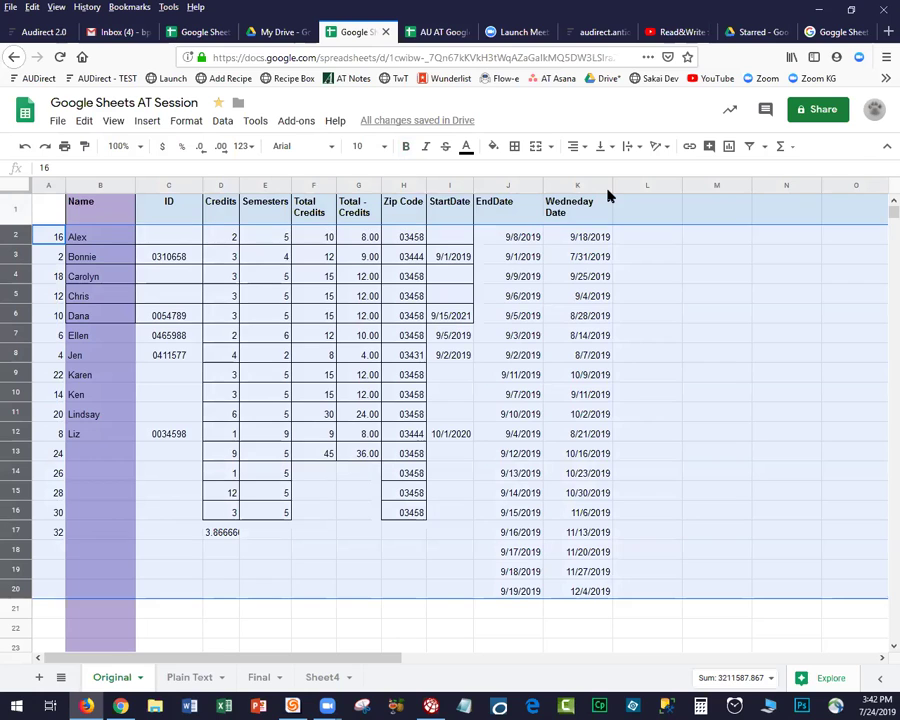
right_click(607, 188)
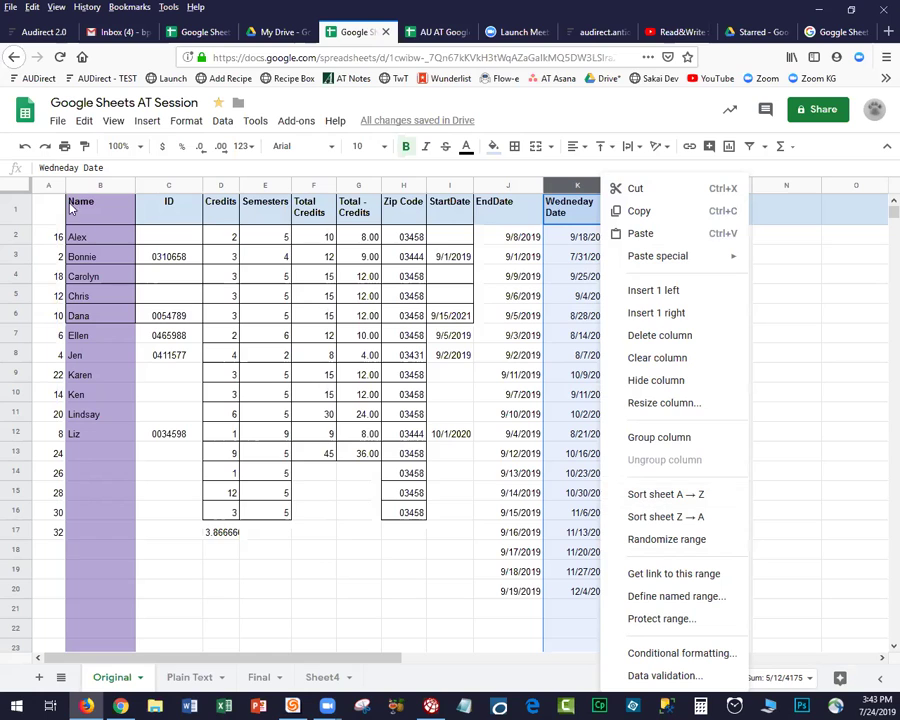
left_click(20, 184)
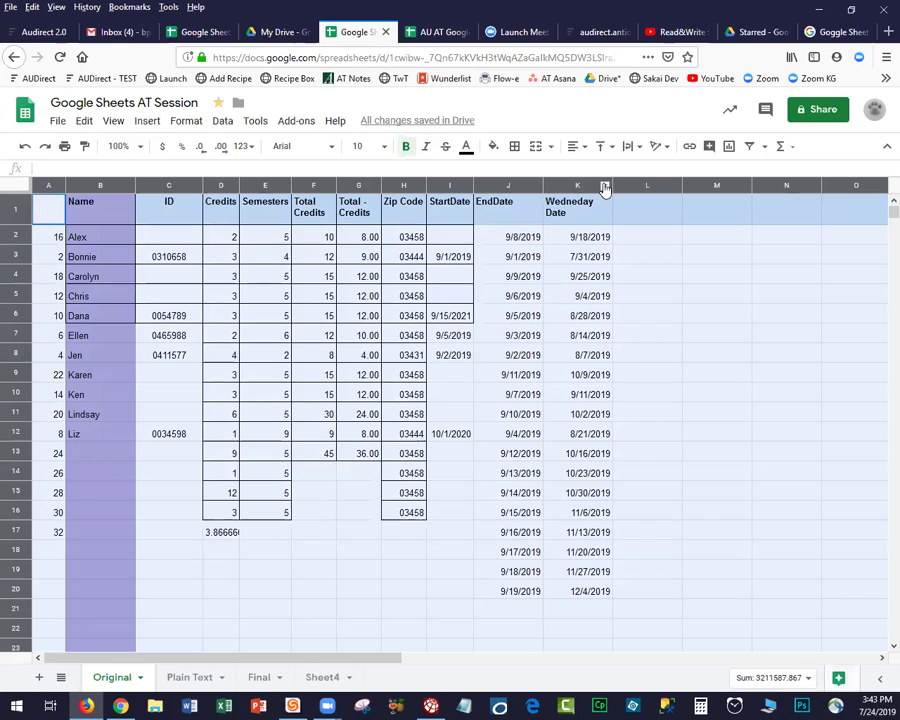
left_click(448, 573)
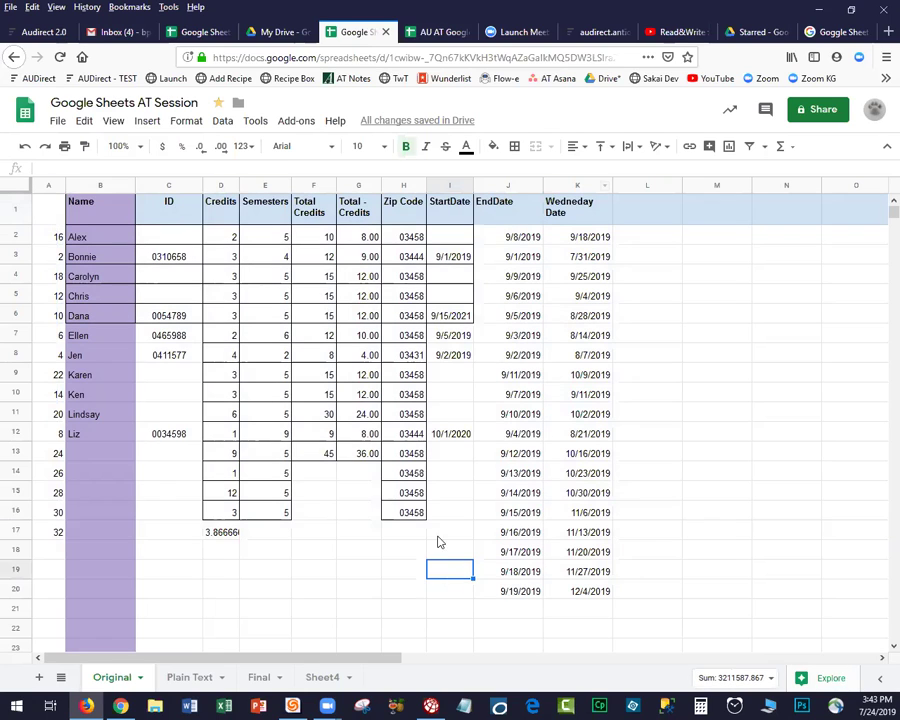
left_click(15, 211)
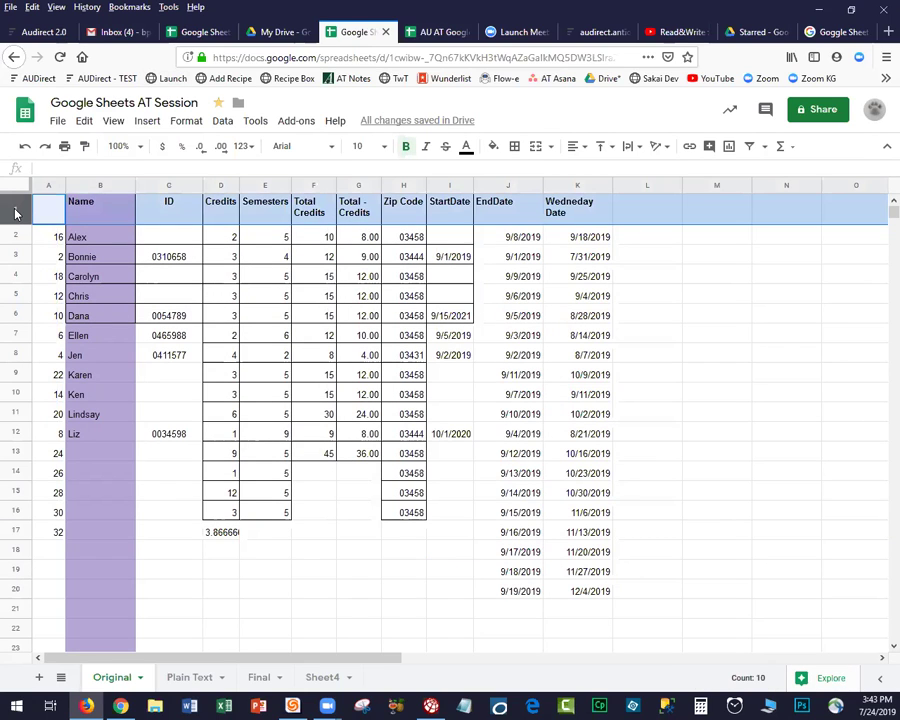
left_click(47, 186)
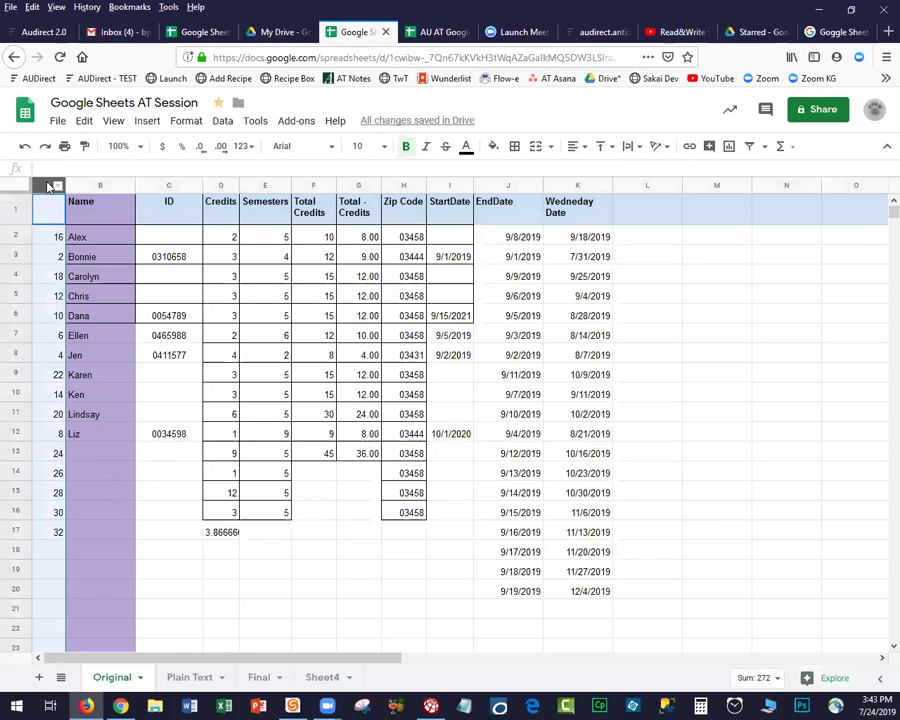
left_click(653, 206)
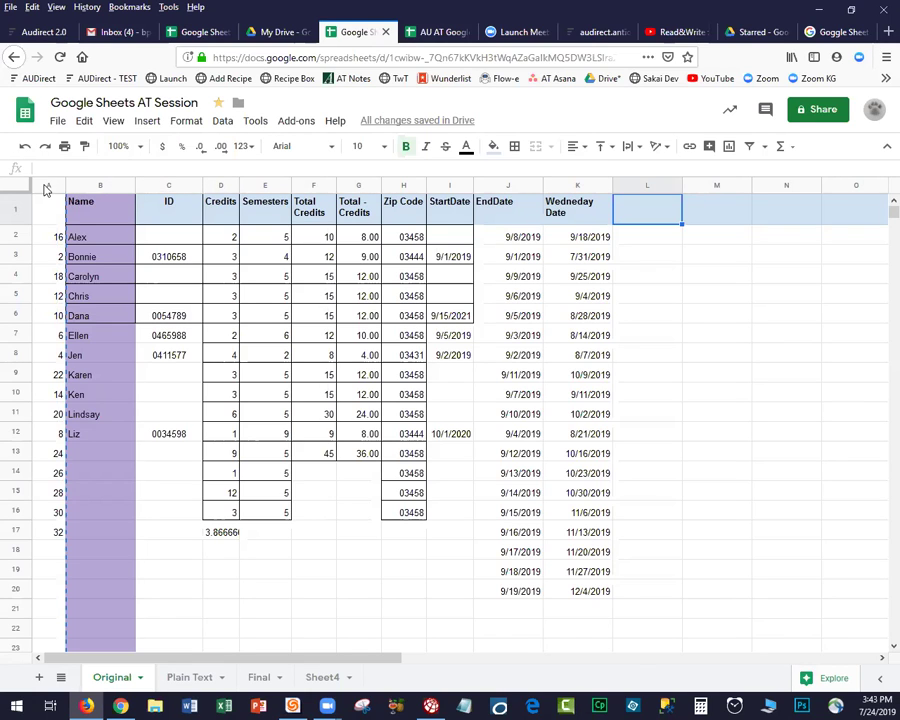
key("ctrl+v")
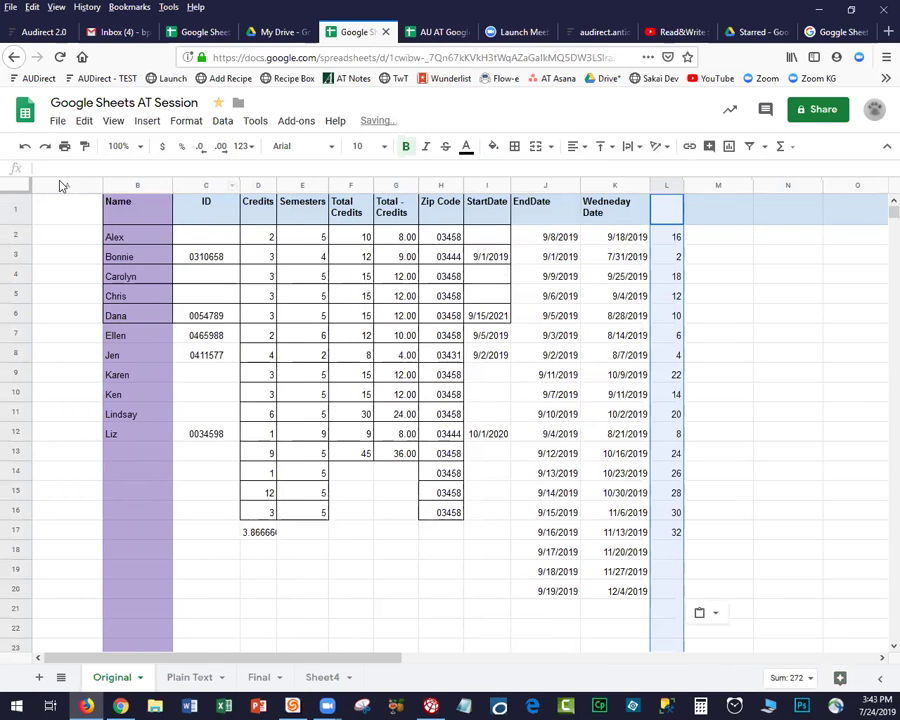
right_click(63, 189)
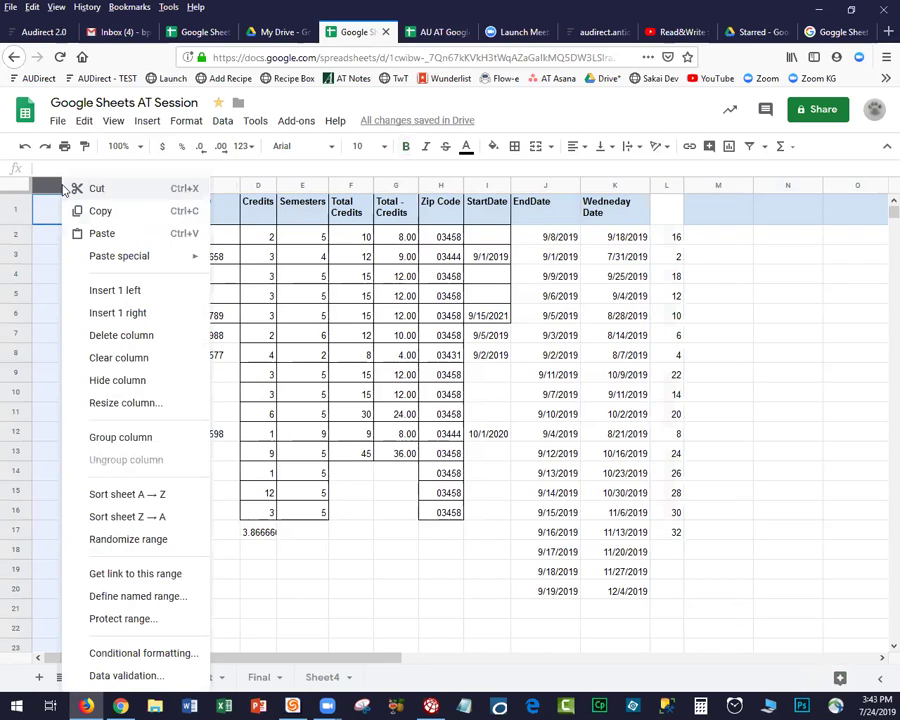
left_click(104, 337)
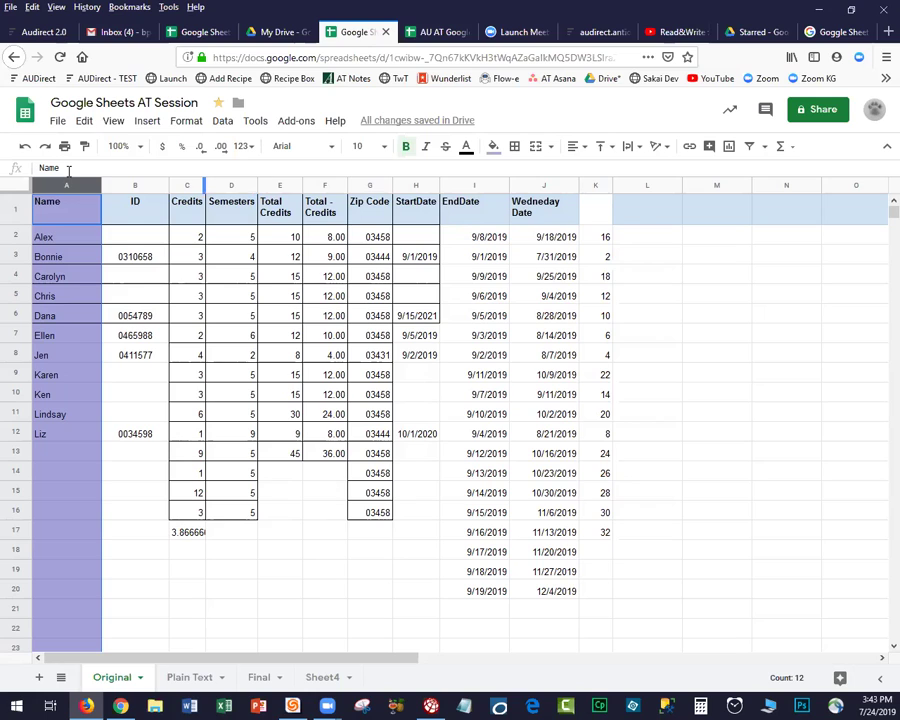
left_click(188, 122)
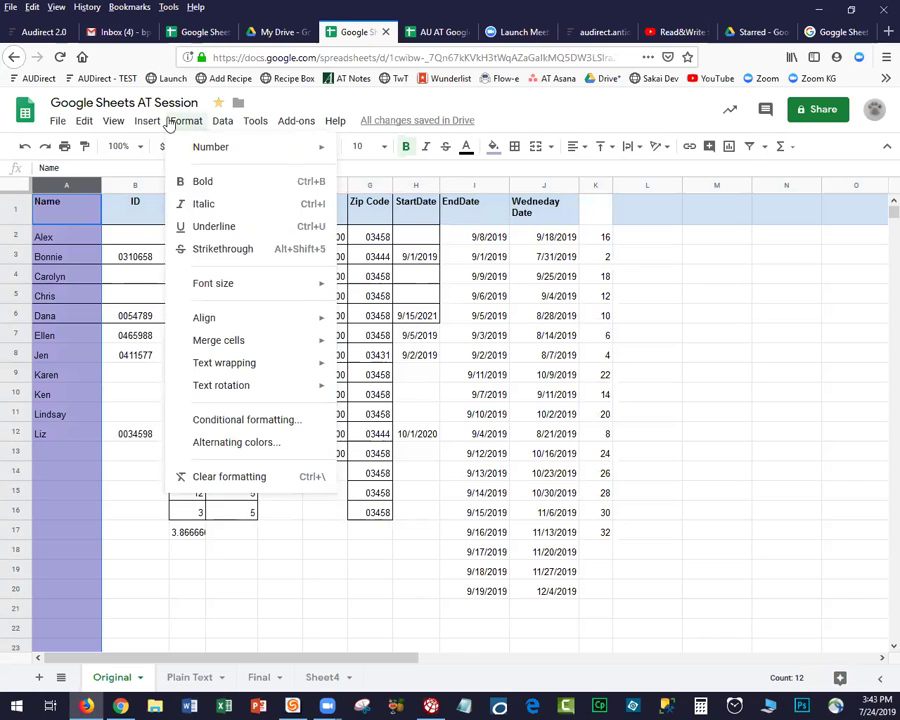
mouse_move(133, 152)
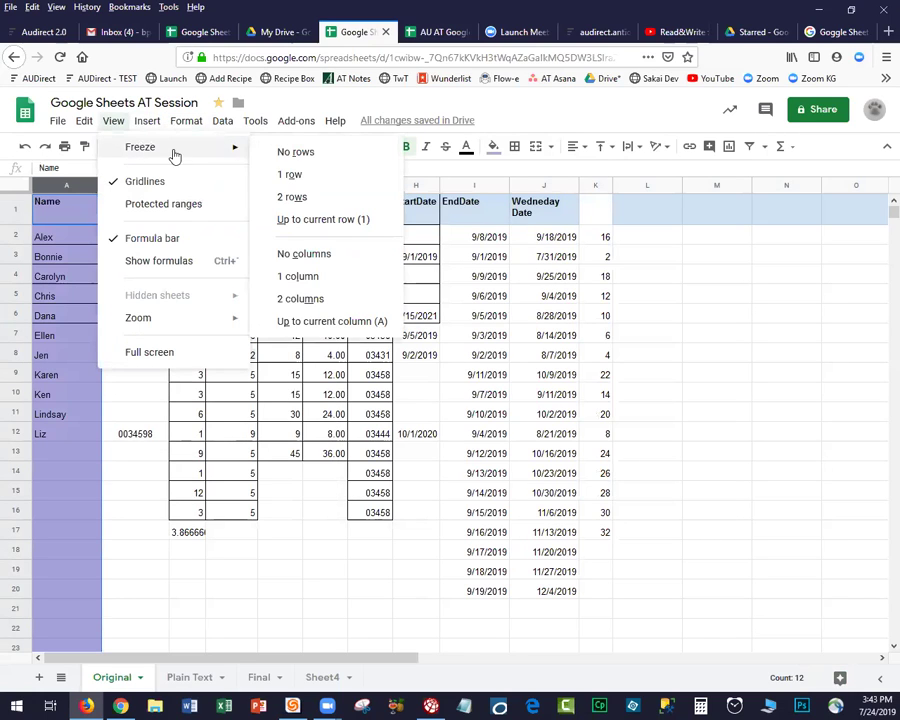
left_click(291, 177)
left_click(162, 479)
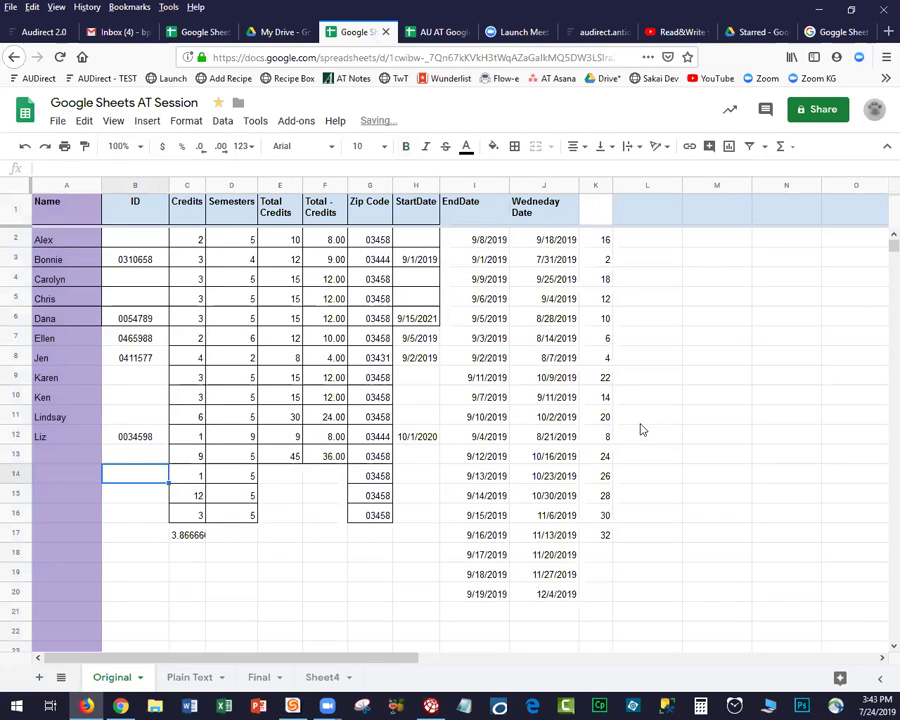
left_click_drag(878, 255, 878, 197)
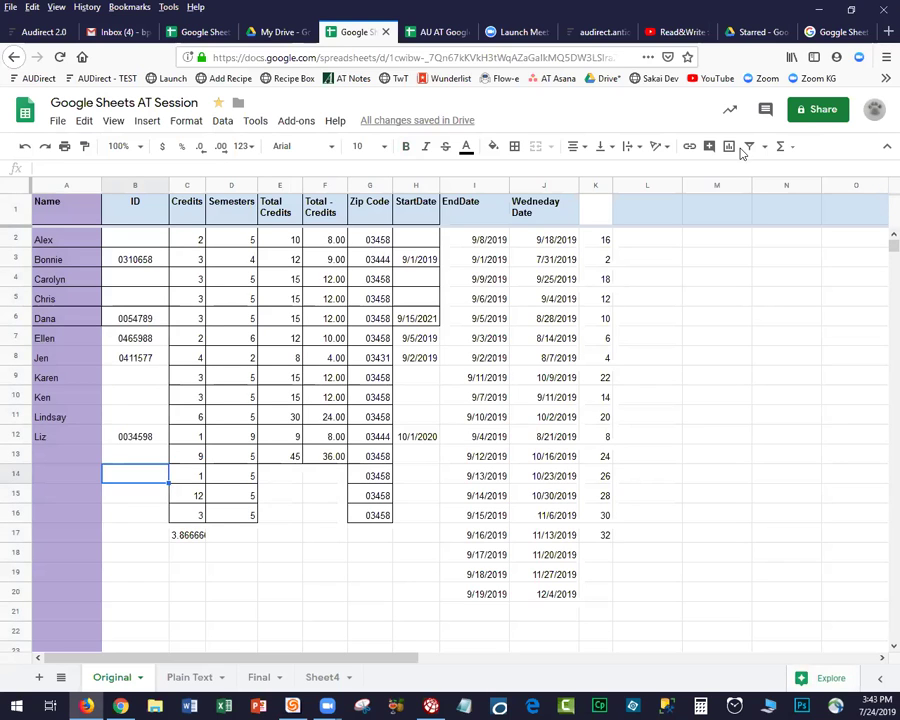
left_click(111, 122)
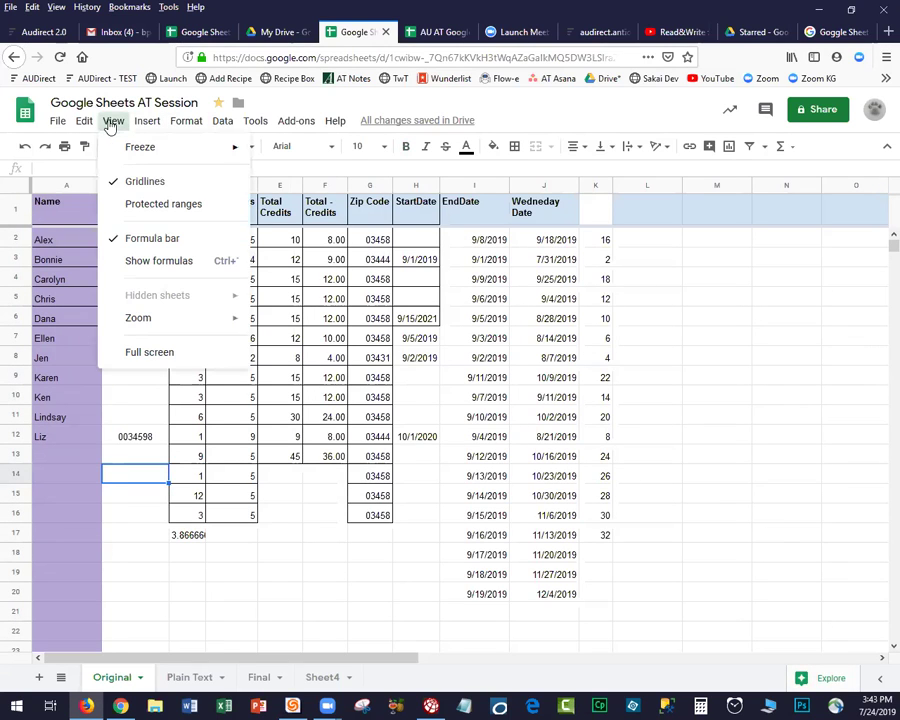
mouse_move(165, 147)
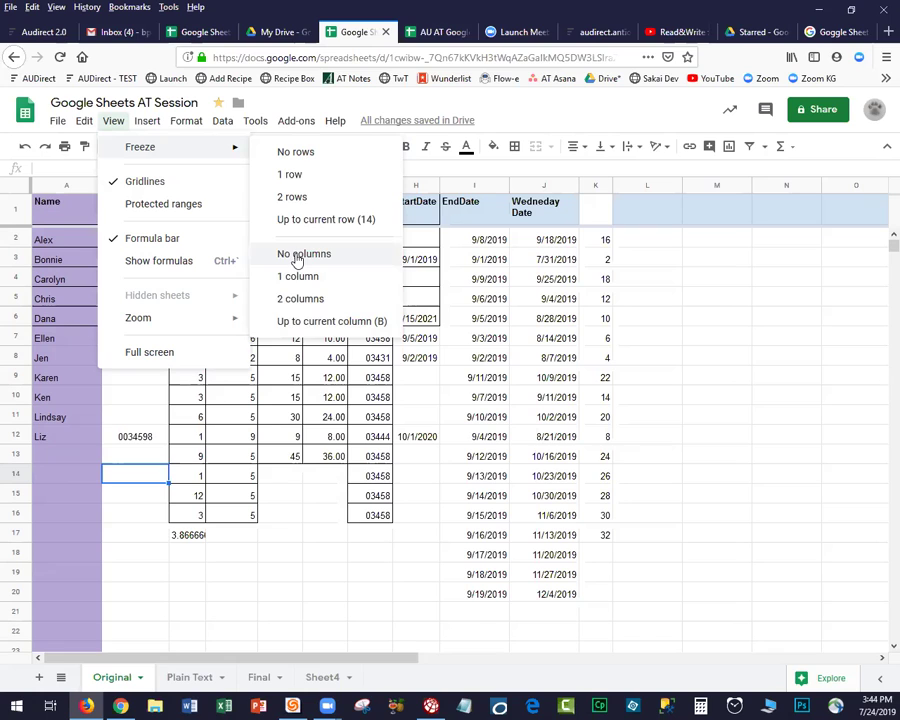
left_click(298, 276)
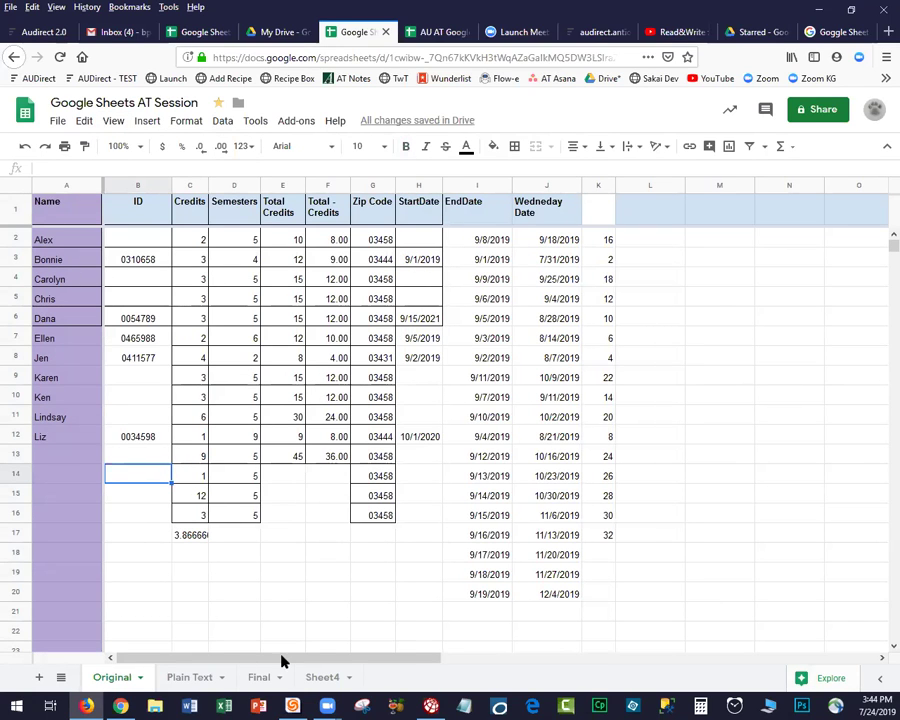
left_click_drag(297, 661, 201, 651)
left_click(167, 598)
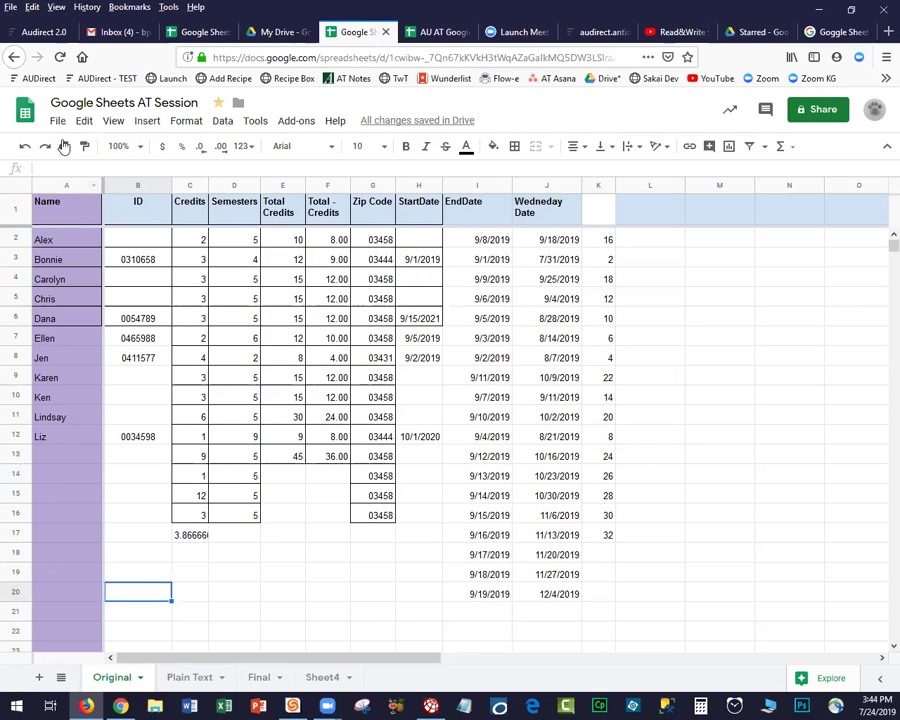
Bold the entire Name column (column A) with Ctrl+B.
left_click(60, 186)
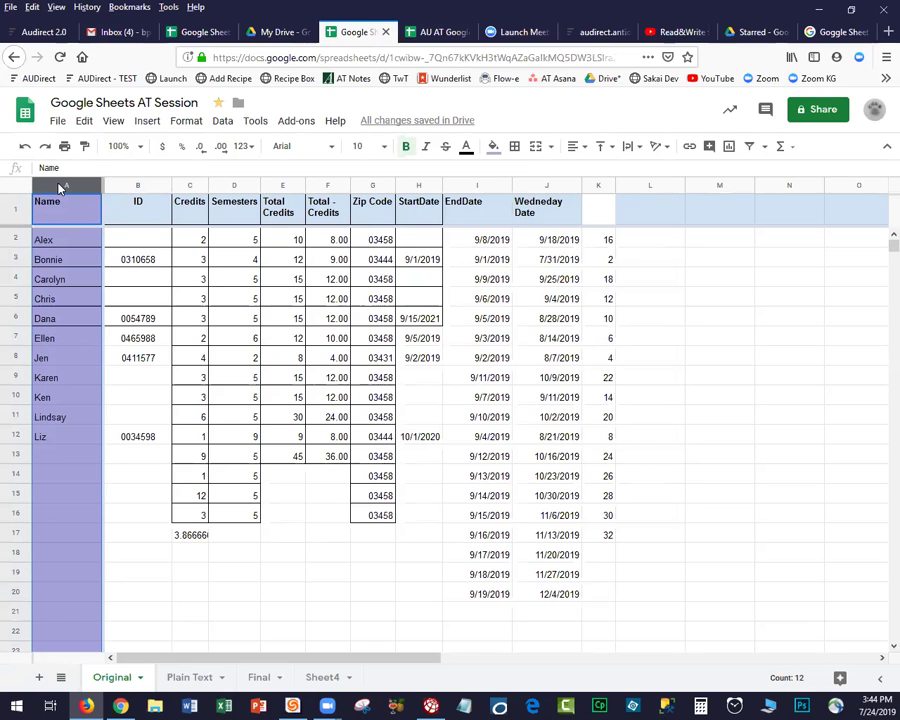
key("ctrl+b")
key("ctrl+b")
left_click(112, 538)
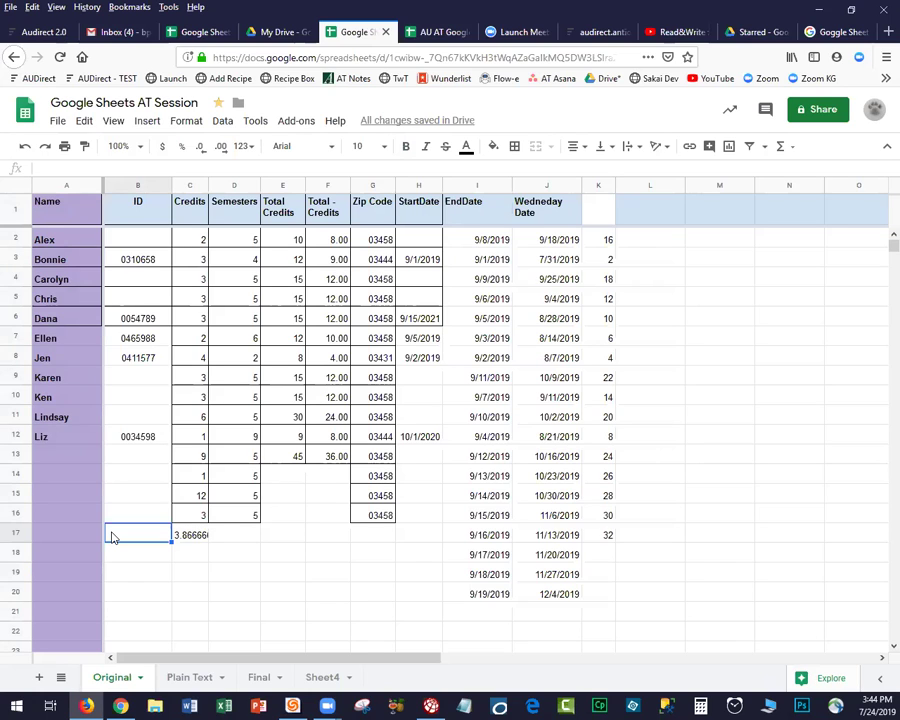
left_click(18, 187)
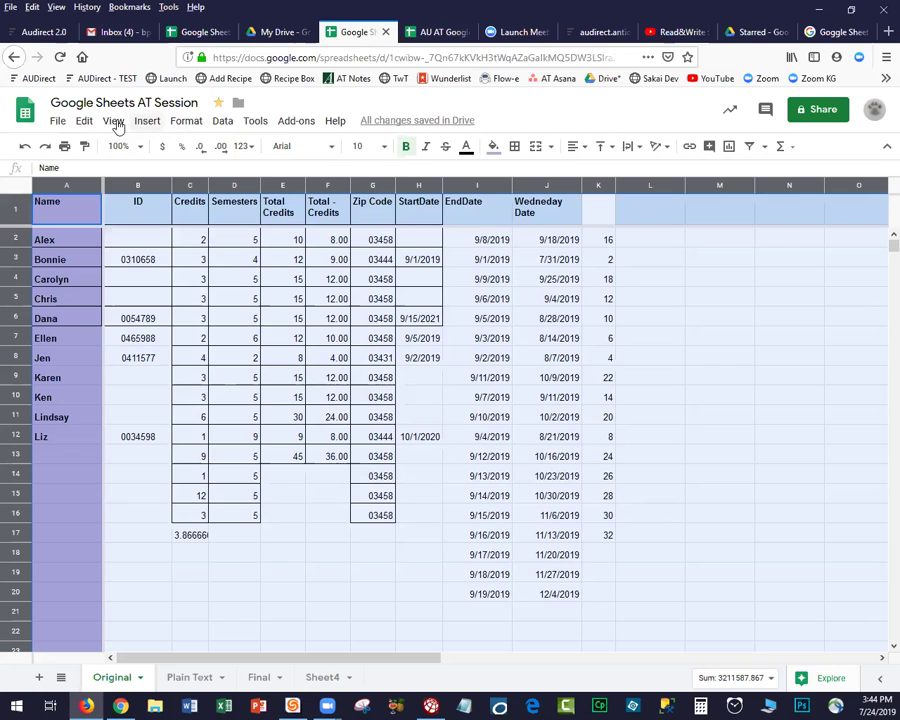
left_click(223, 122)
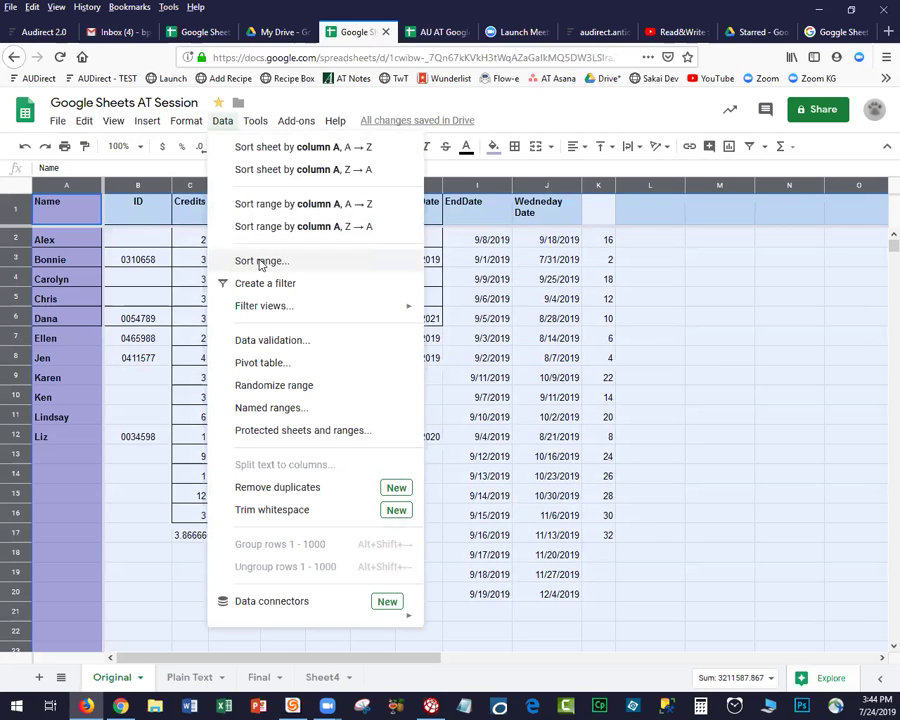
Sort rows below the header by Total - Credits Z→A, then by Name A→Z.
left_click(260, 264)
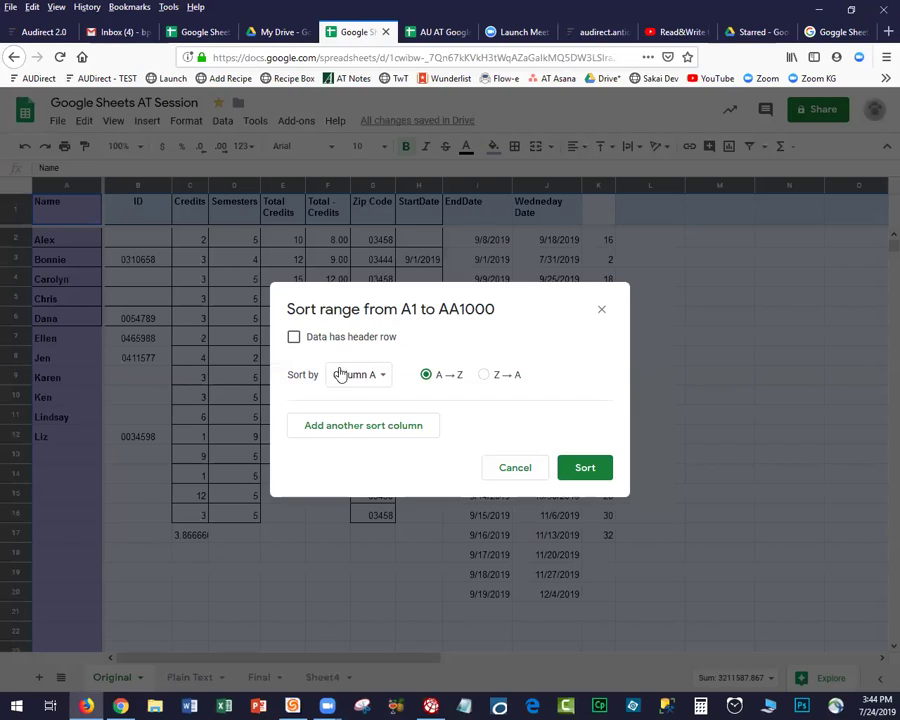
left_click(294, 340)
left_click(368, 377)
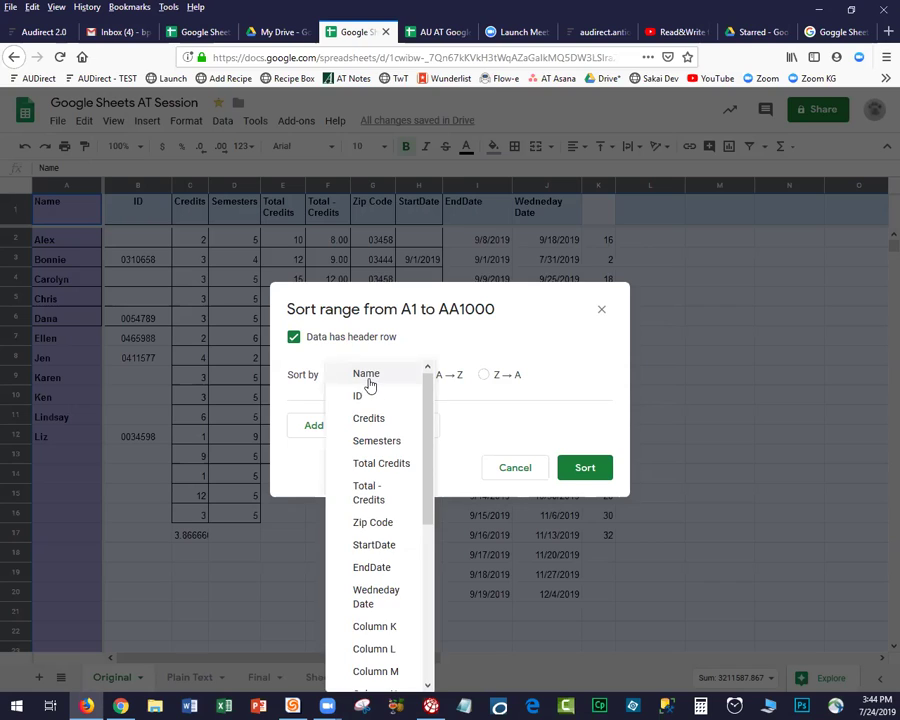
left_click(368, 490)
left_click(488, 376)
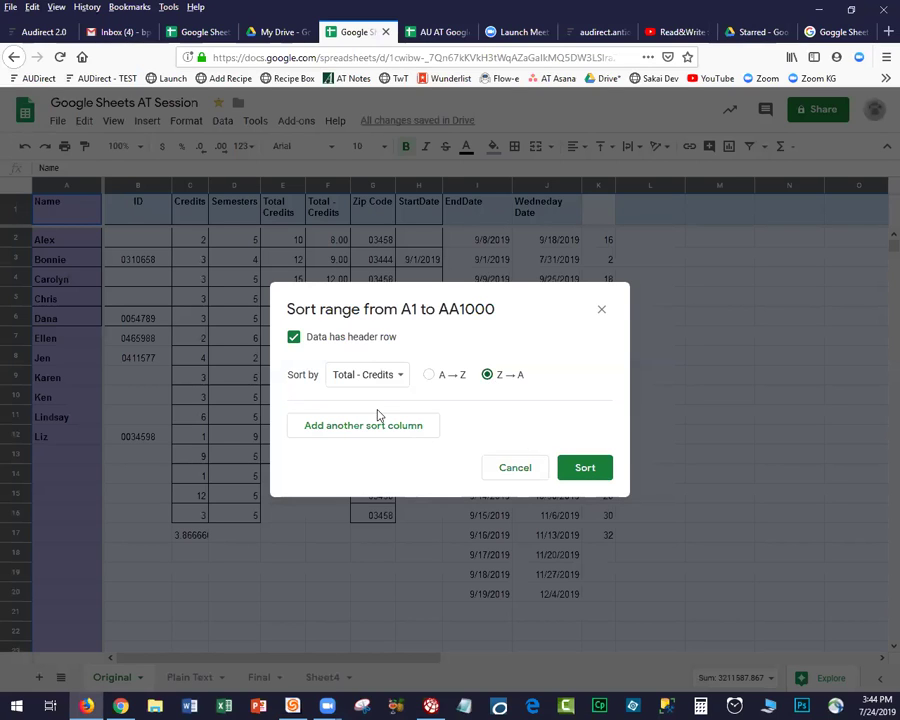
left_click(331, 426)
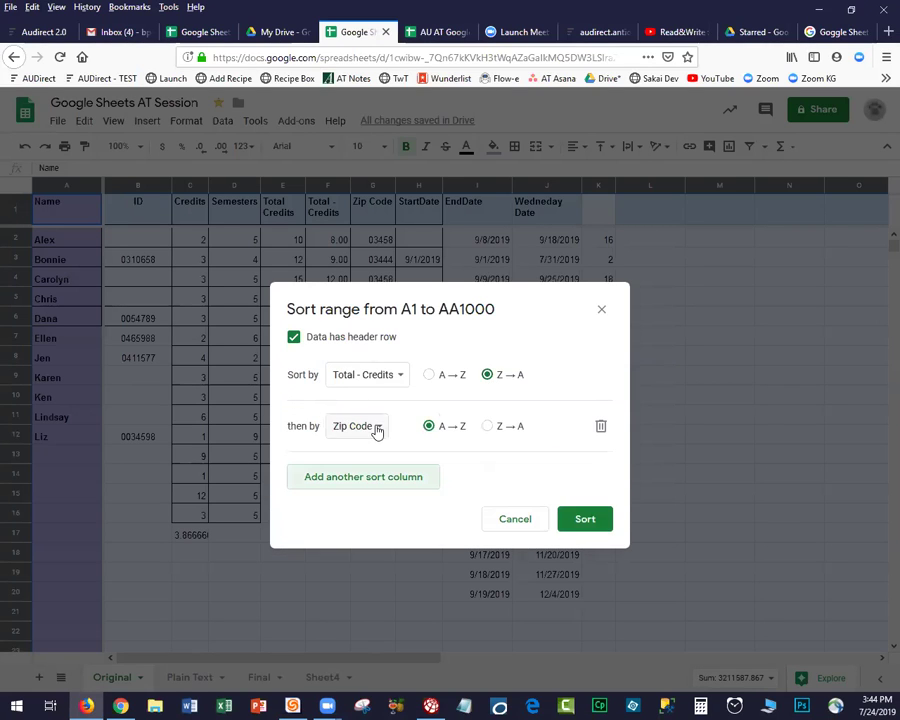
left_click(374, 427)
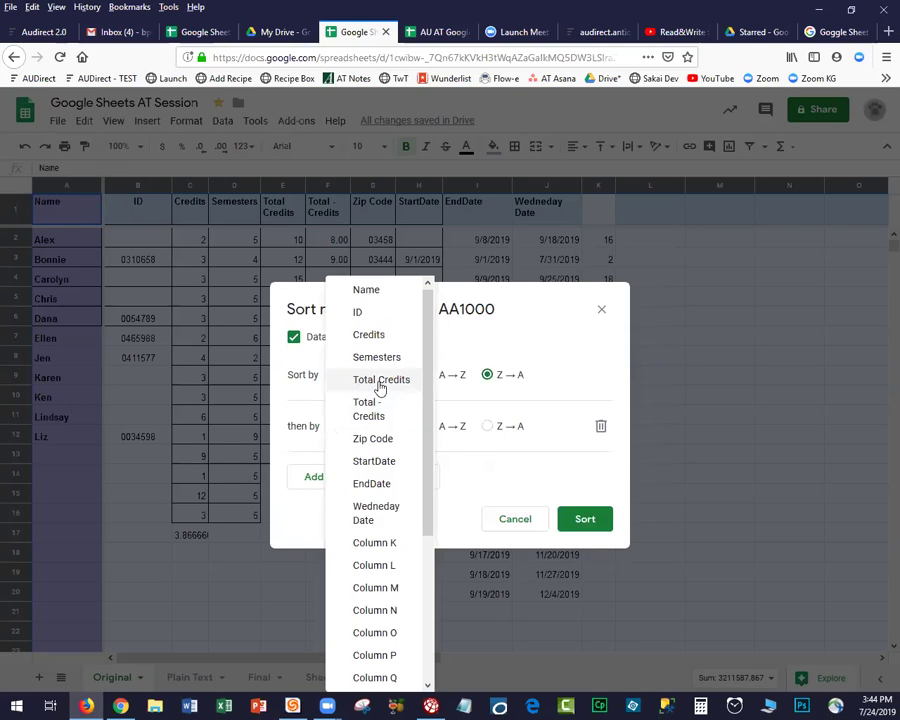
left_click(368, 291)
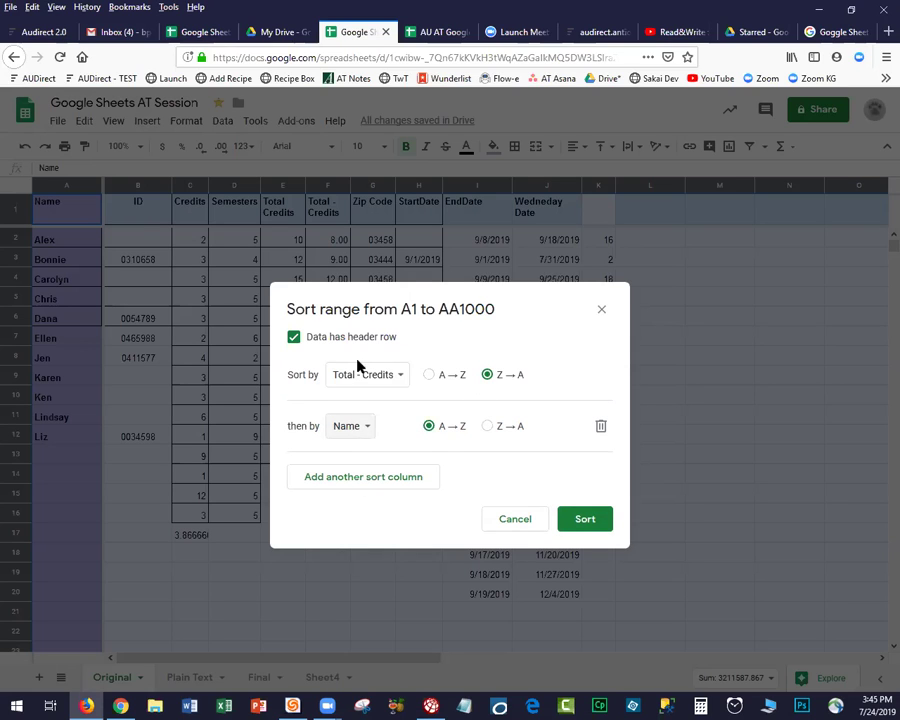
left_click(586, 520)
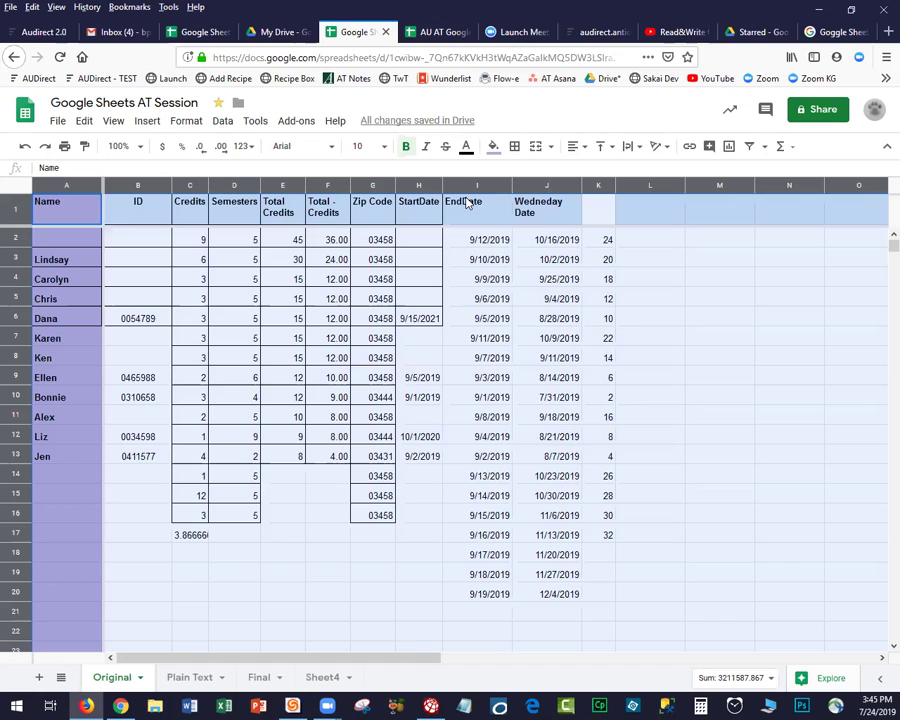
left_click(191, 207)
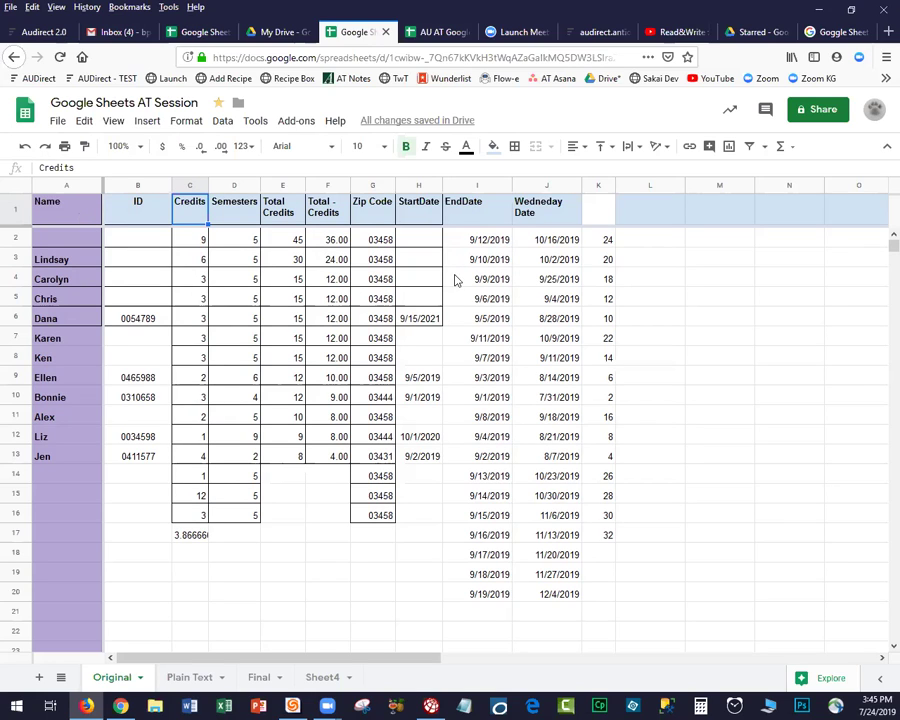
Apply a light-blue fill colour to all of header row 1.
left_click(598, 208)
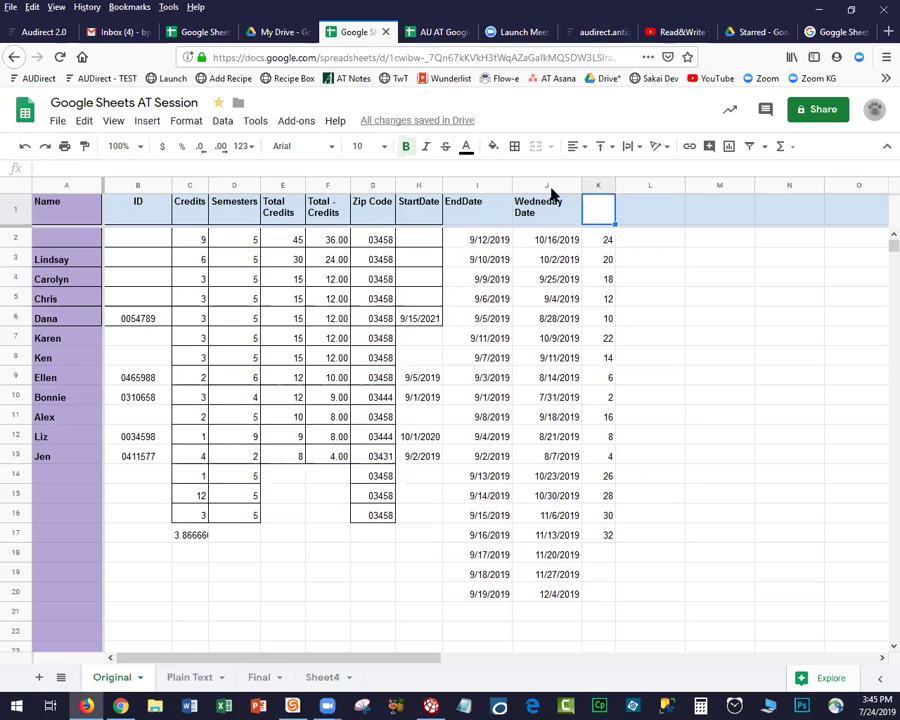
left_click(492, 147)
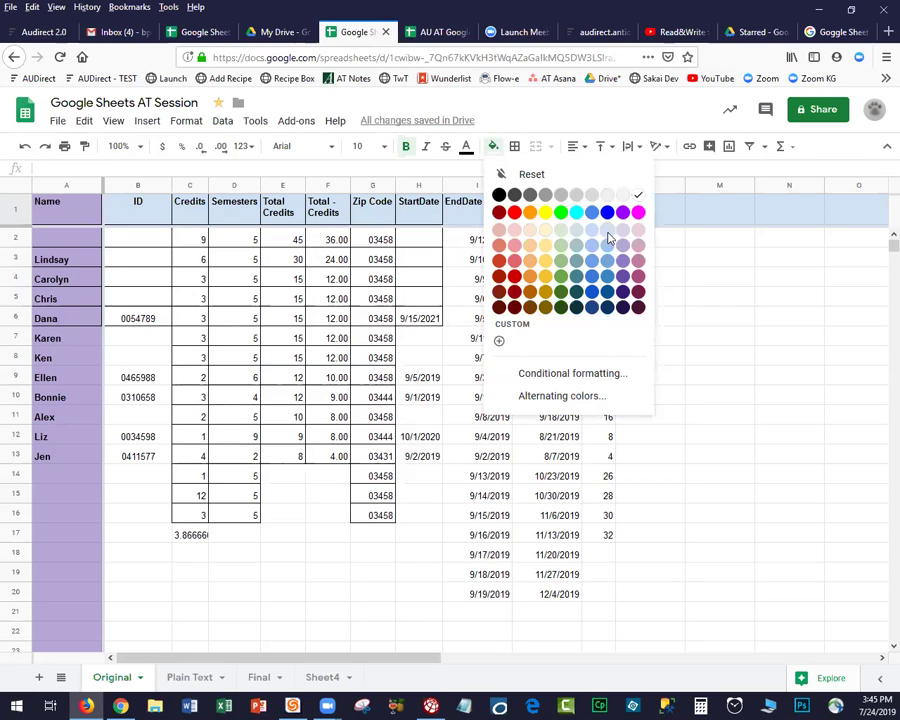
left_click(15, 208)
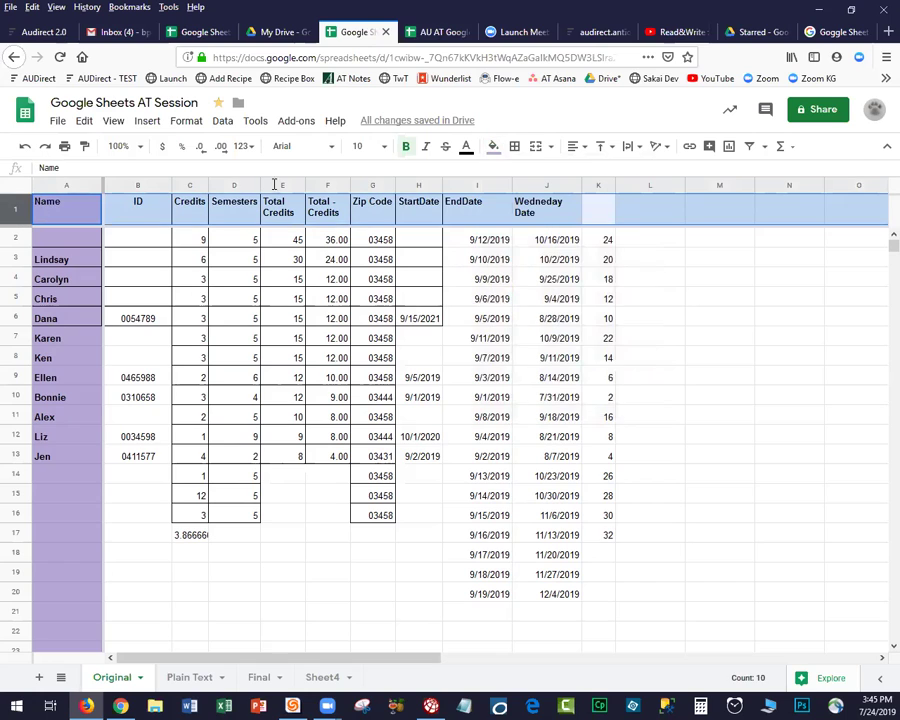
left_click(492, 147)
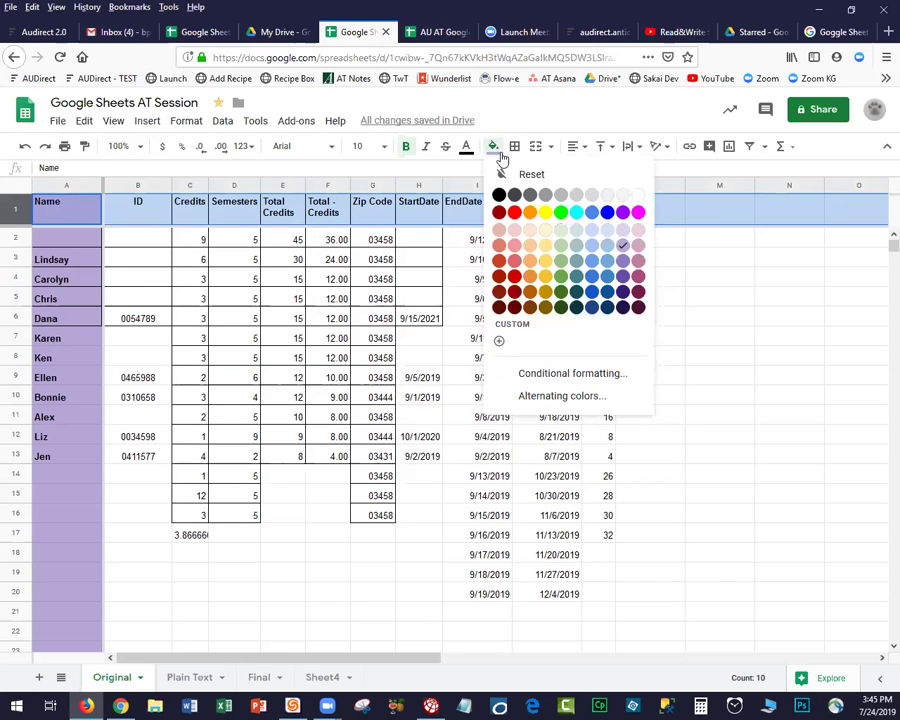
left_click(608, 236)
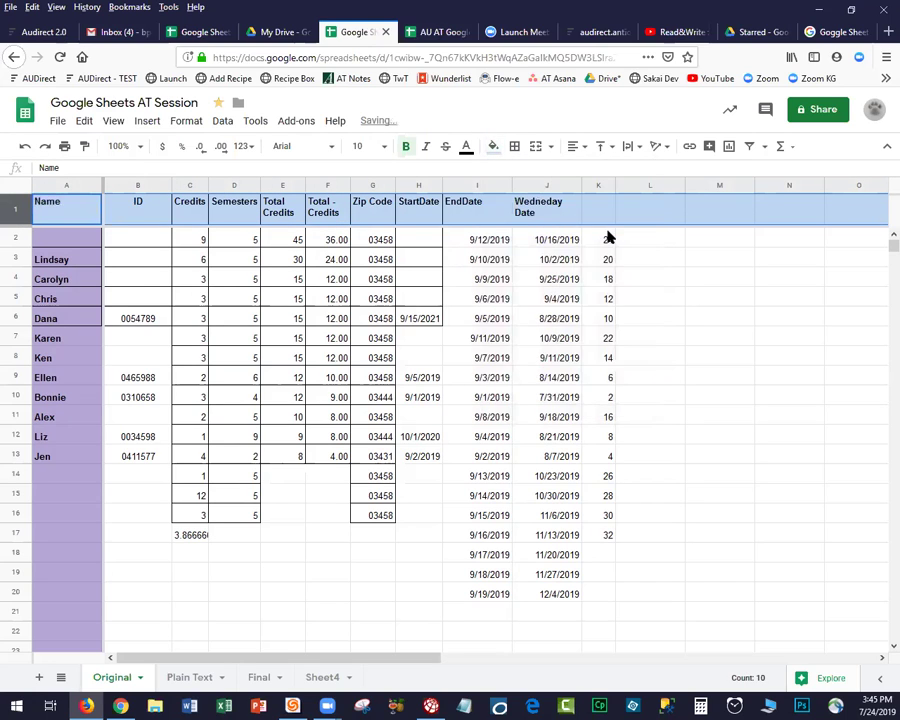
left_click(681, 265)
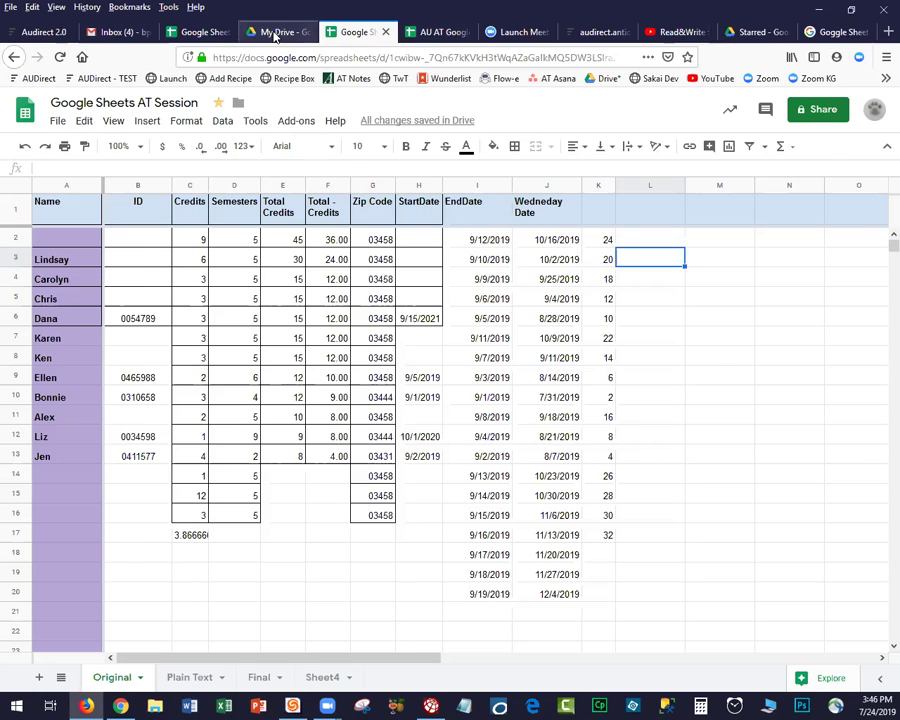
left_click(274, 33)
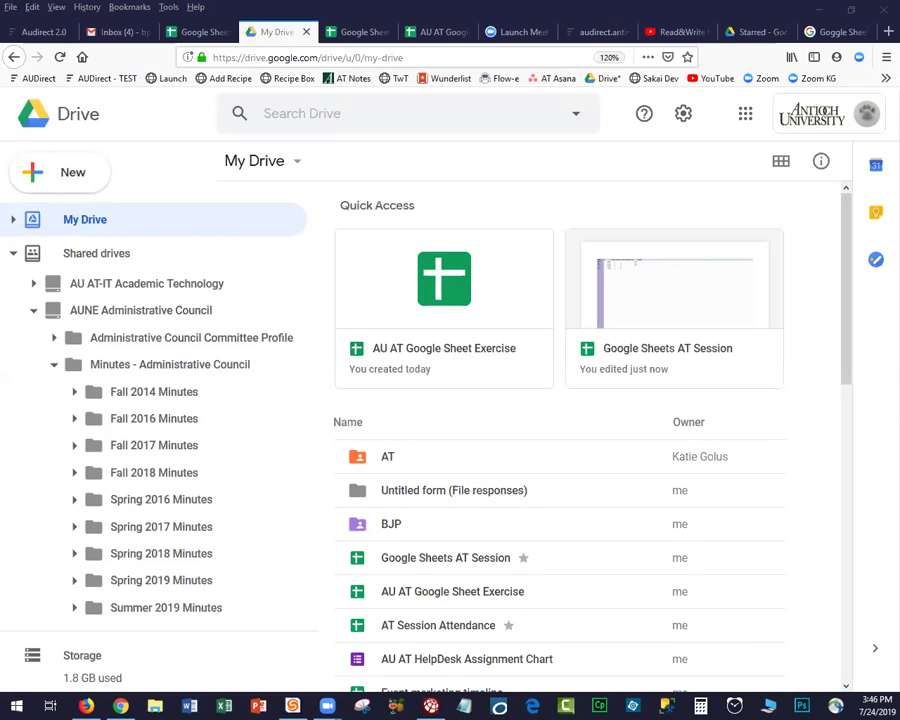
Drag Lunch Coop.xlsx from File Explorer into My Drive to upload it.
key("super+e")
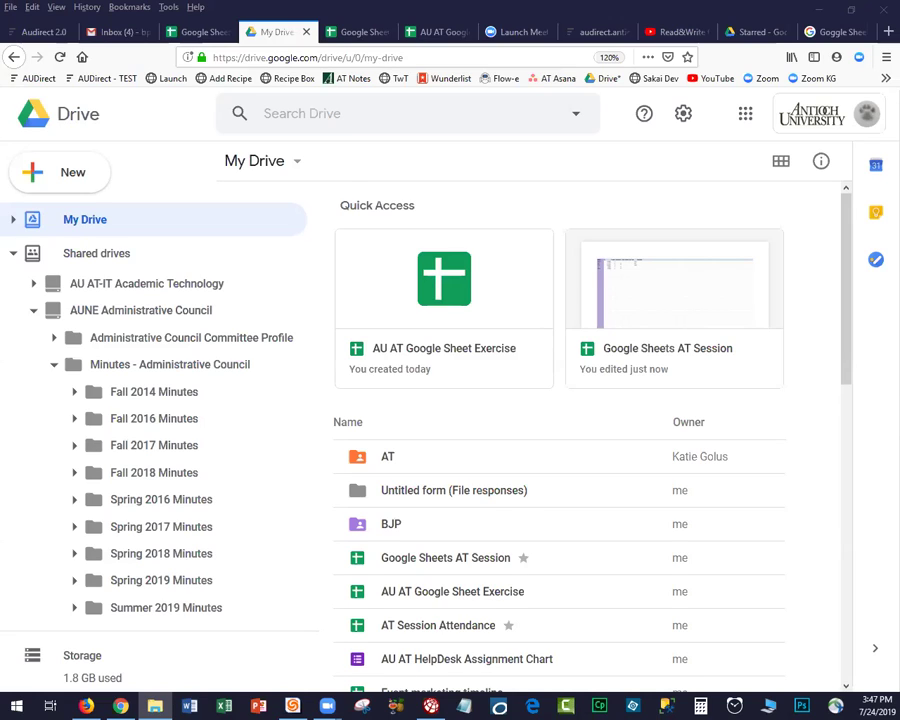
left_click_drag(2, 455, 165, 222)
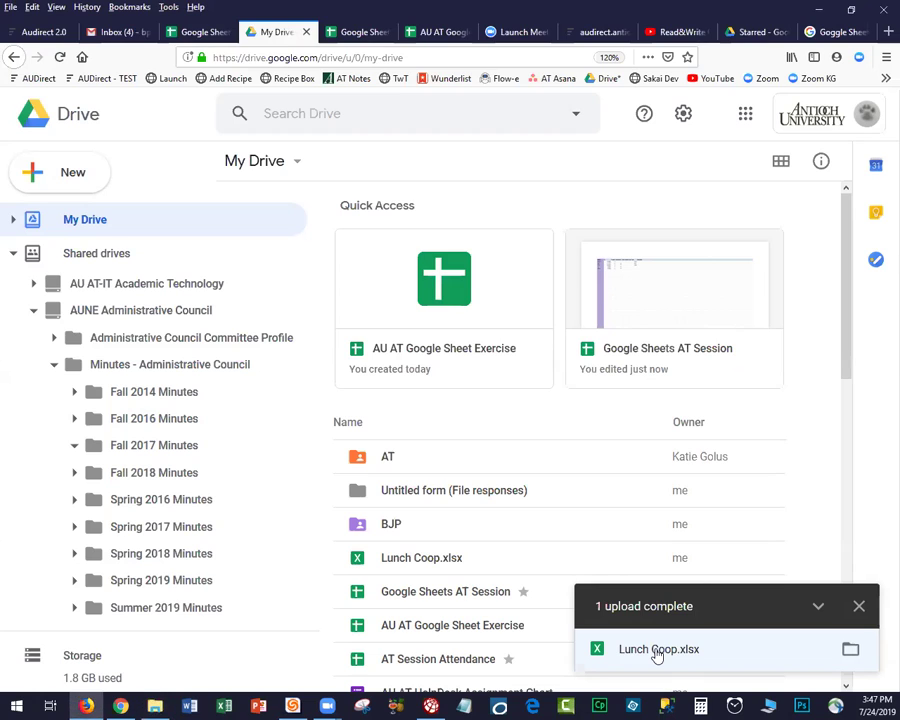
Open the uploaded Lunch Coop.xlsx from its Drive preview with Google Sheets.
left_click(656, 652)
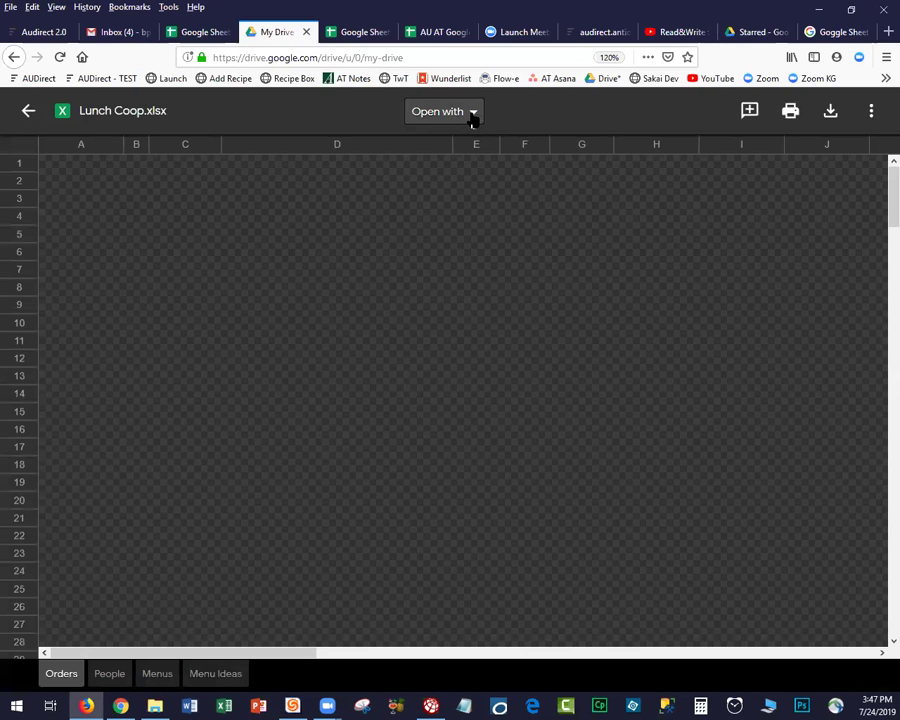
left_click(473, 116)
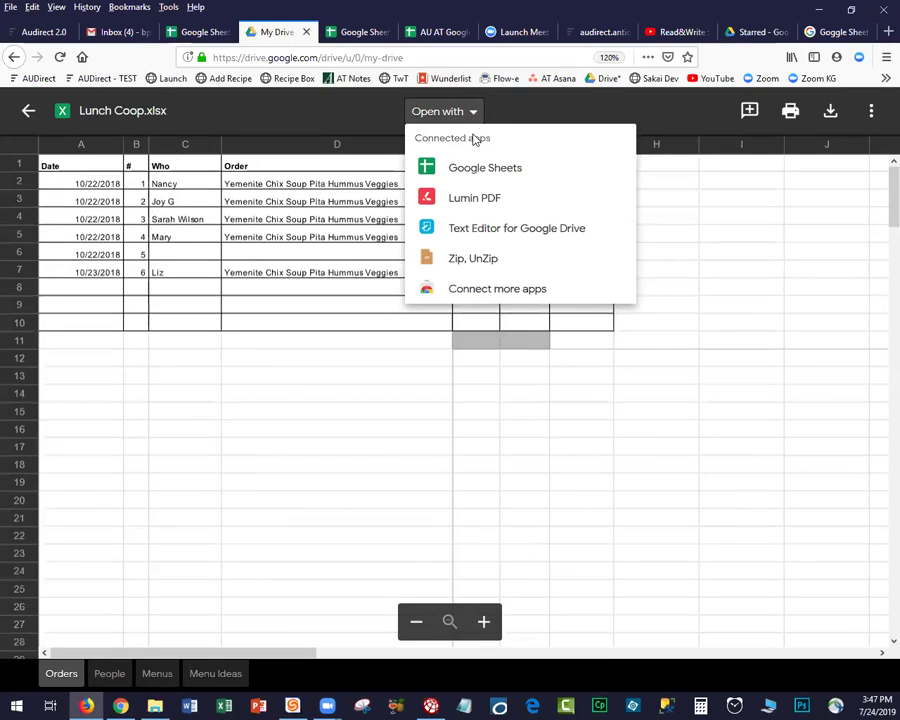
left_click(474, 168)
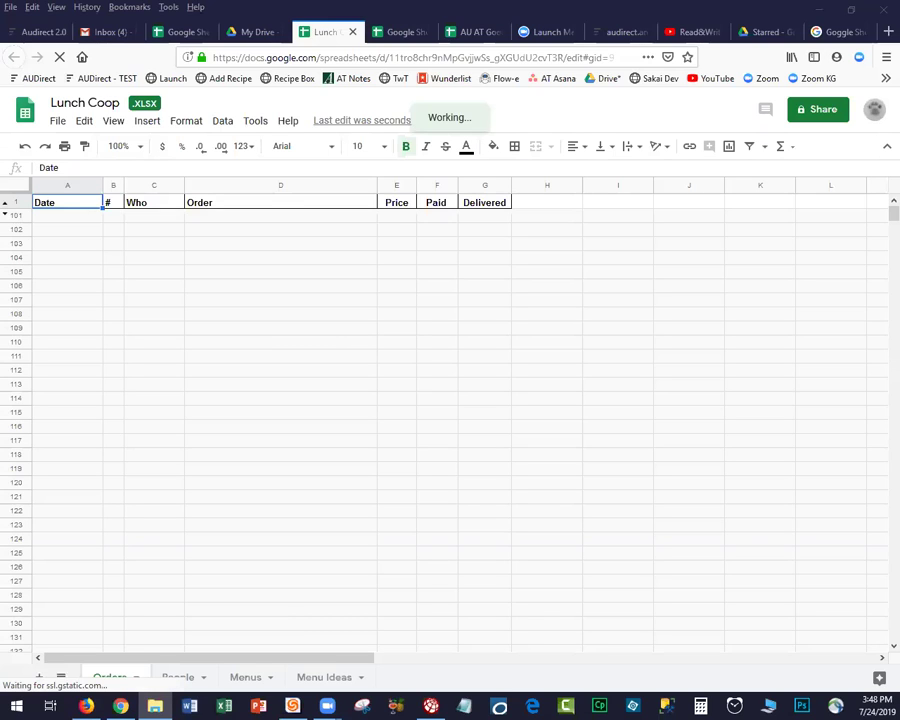
left_click(400, 220)
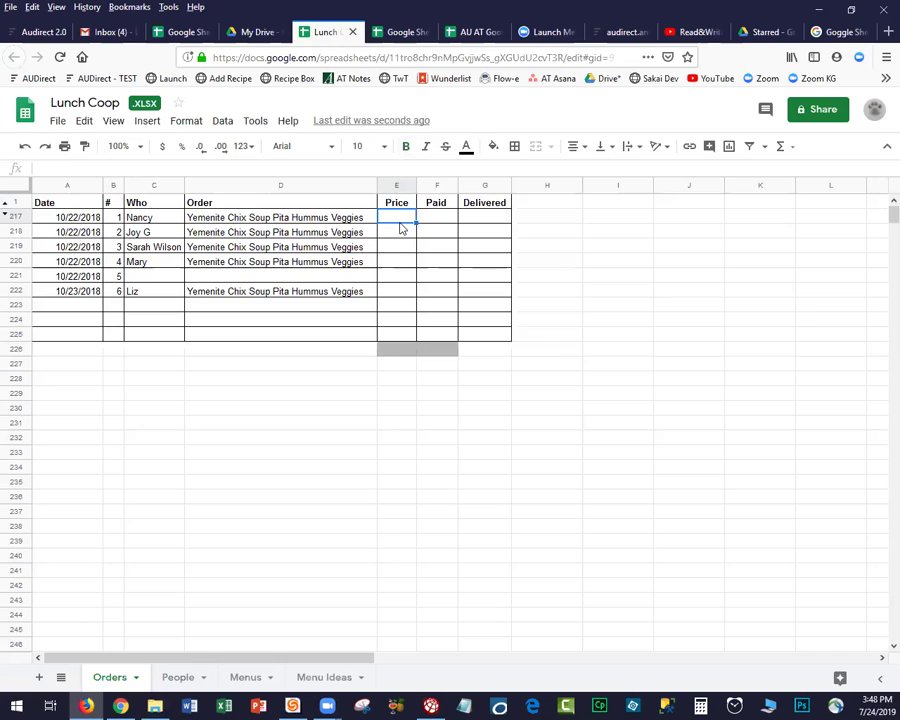
type("5")
key("Return")
type("5")
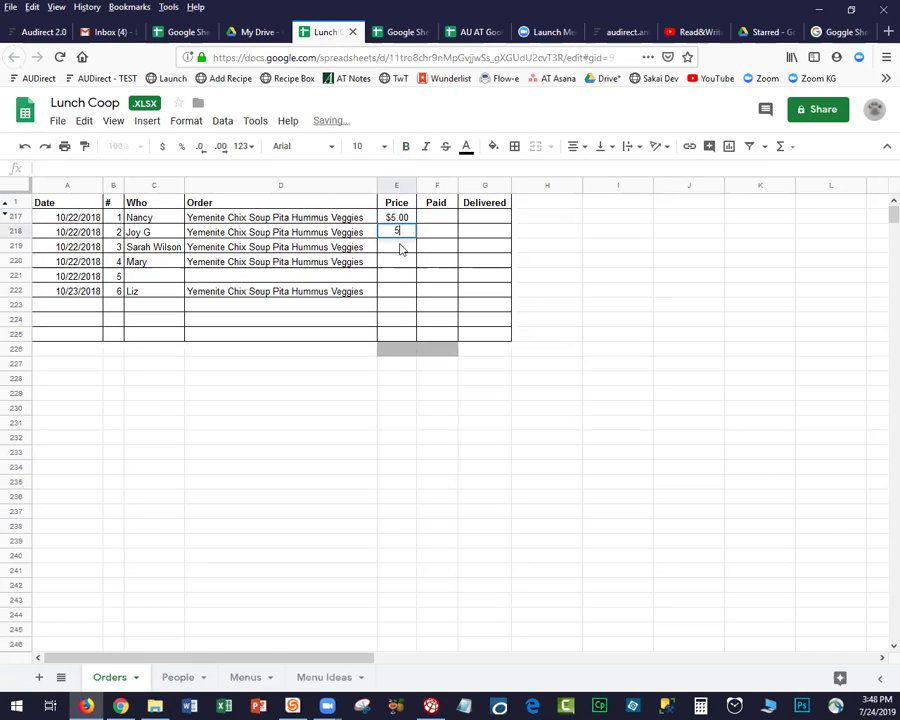
key("Return")
type("5")
key("Return")
type("5")
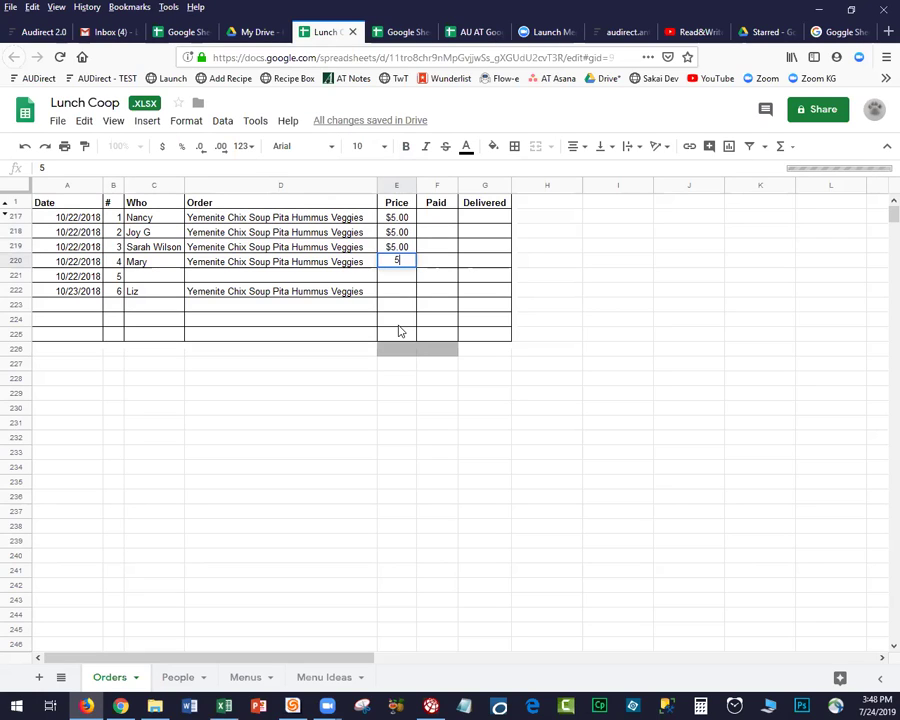
key("Return")
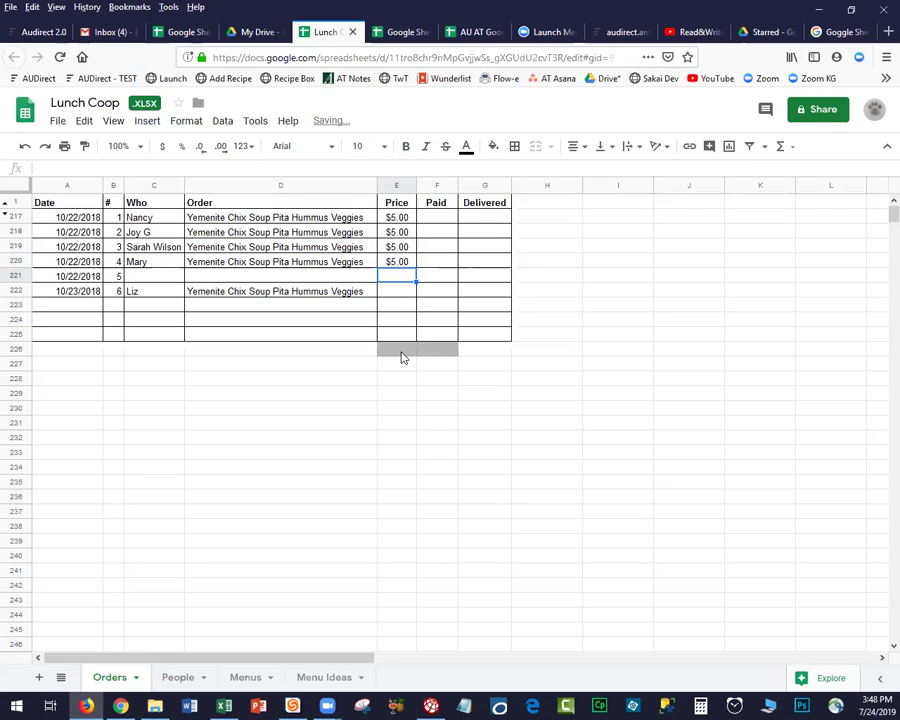
left_click(400, 349)
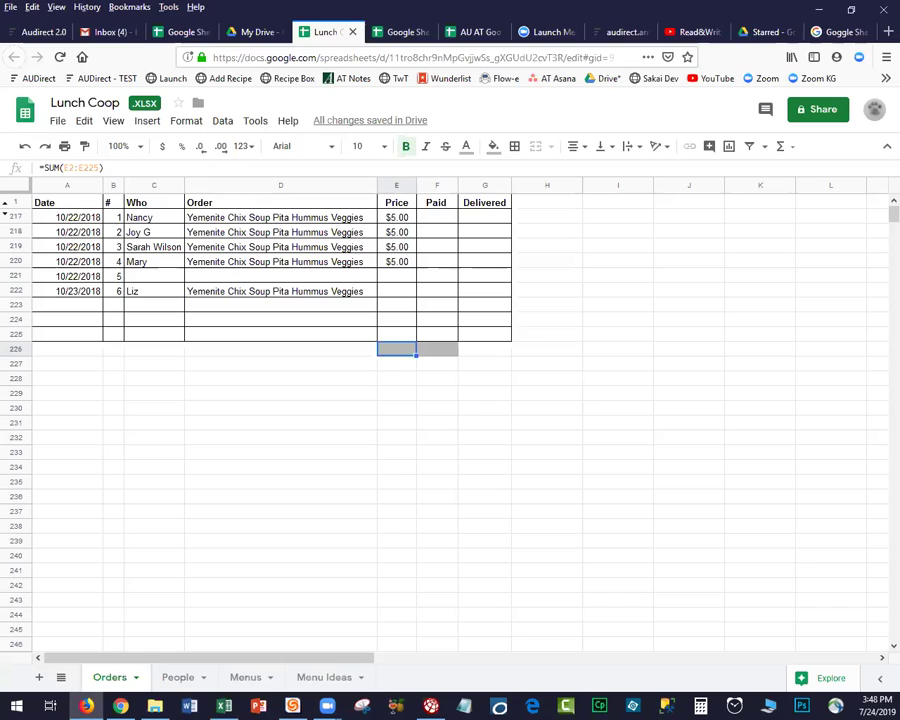
key("alt+Tab")
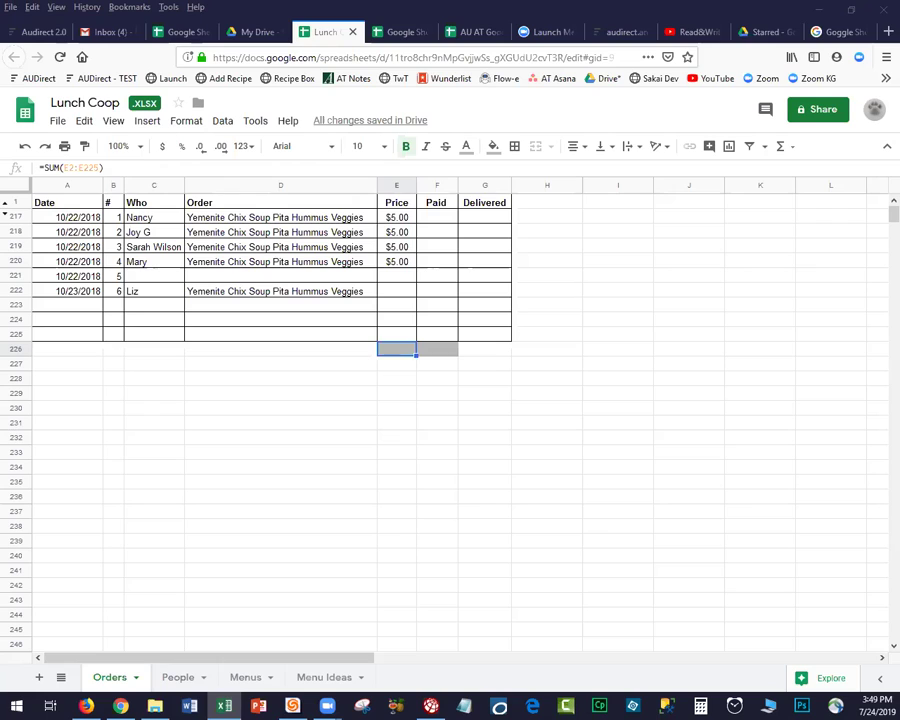
Paste the copied order table at A228 and confirm the $35.00 total in E238.
left_click(64, 379)
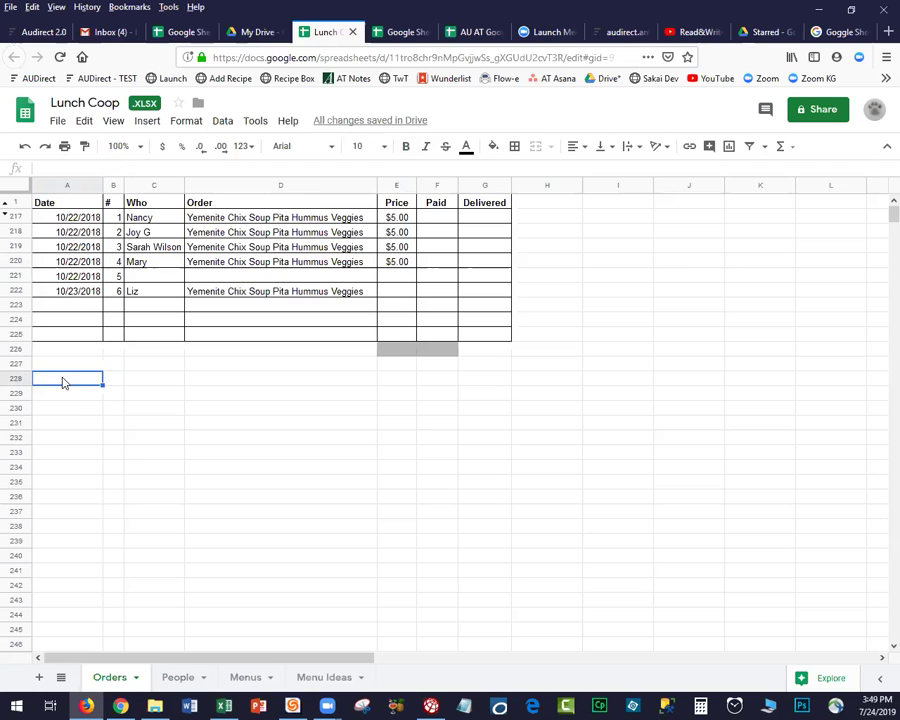
key("ctrl+v")
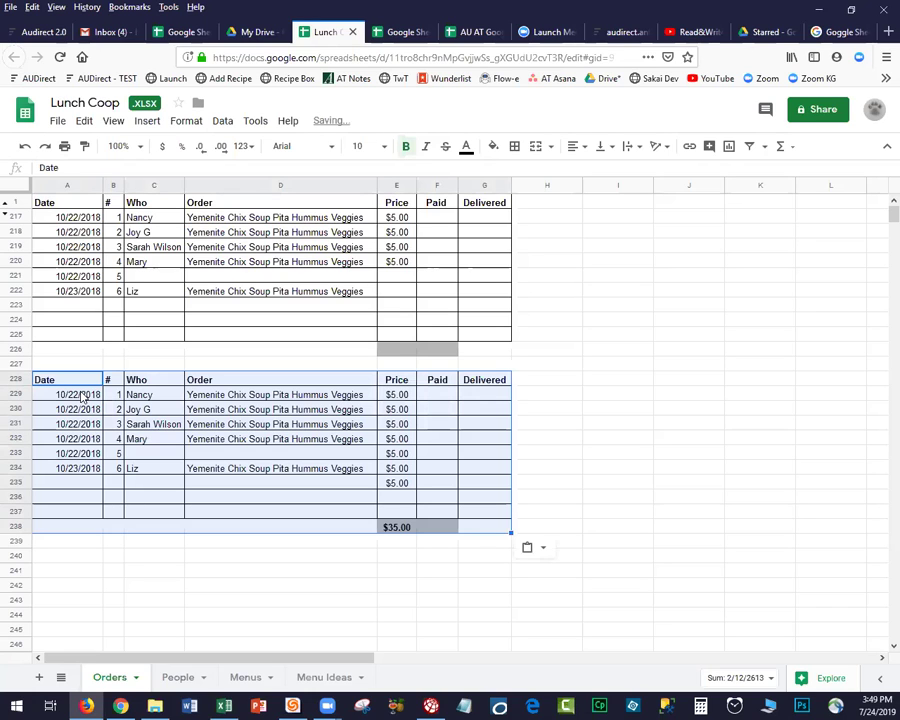
left_click(398, 569)
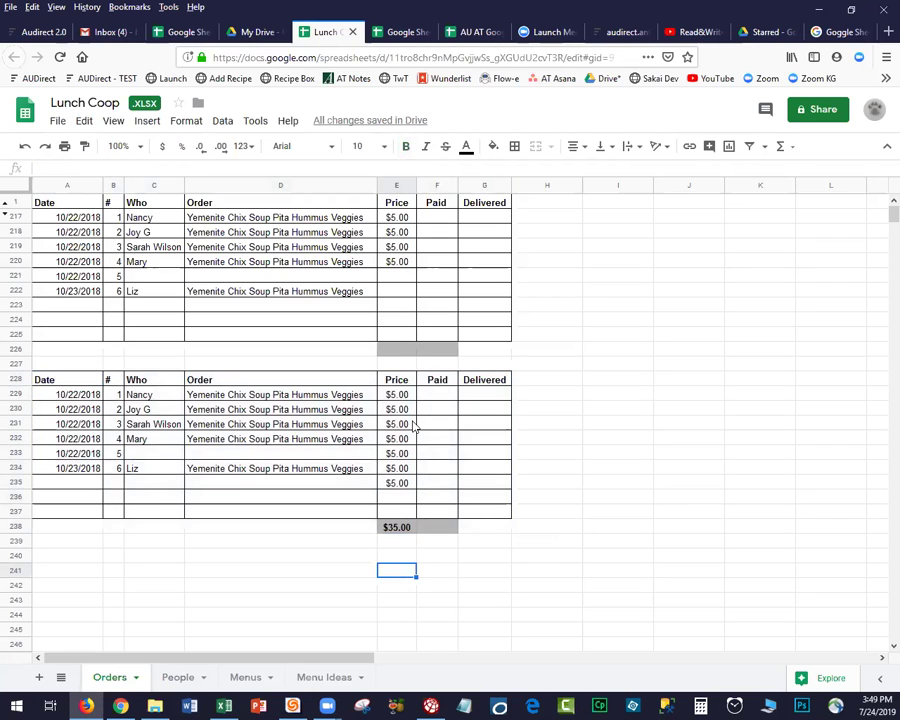
left_click(395, 528)
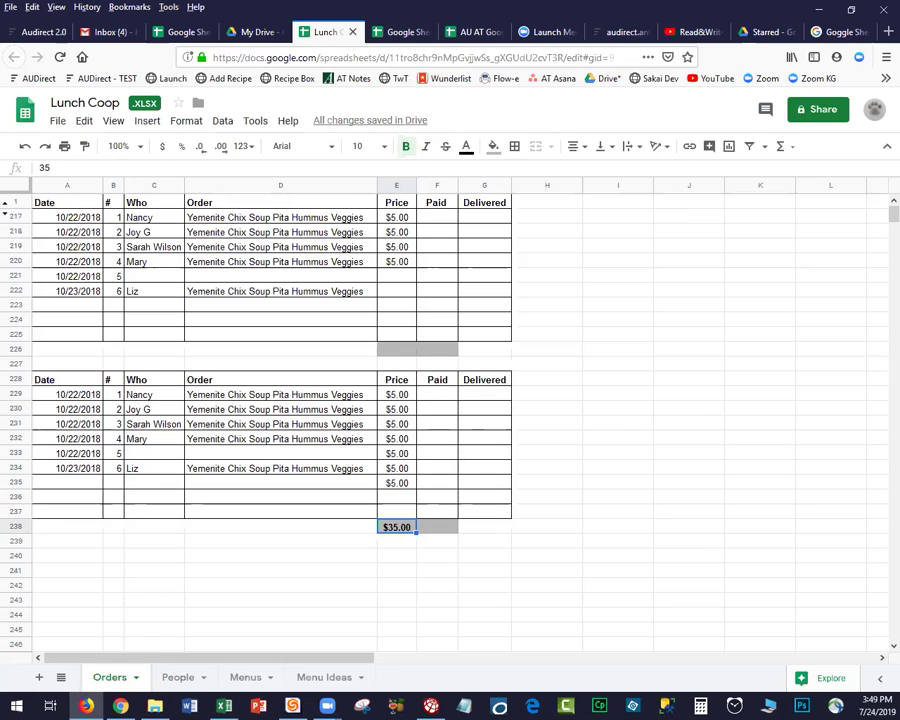
key("alt+Tab")
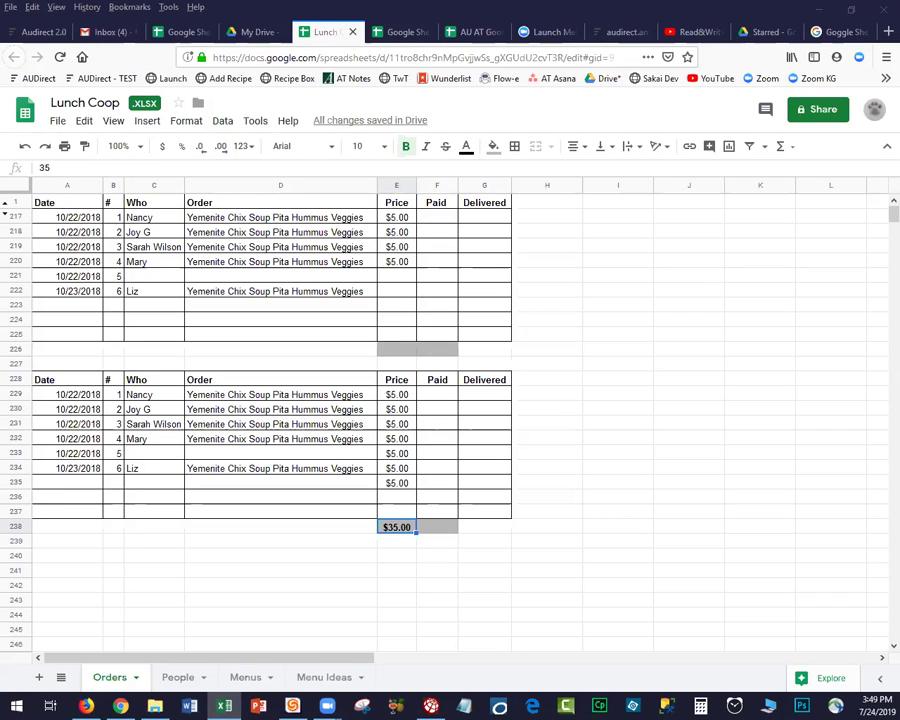
key("alt+Tab")
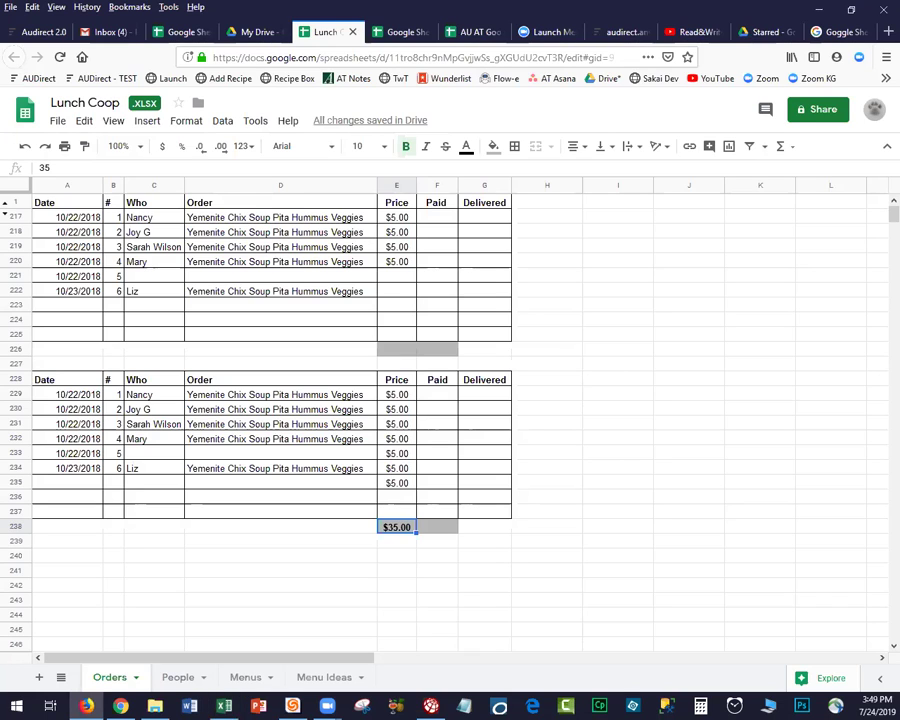
Close the Lunch Coop spreadsheet tab and file preview to get back to My Drive.
left_click(354, 33)
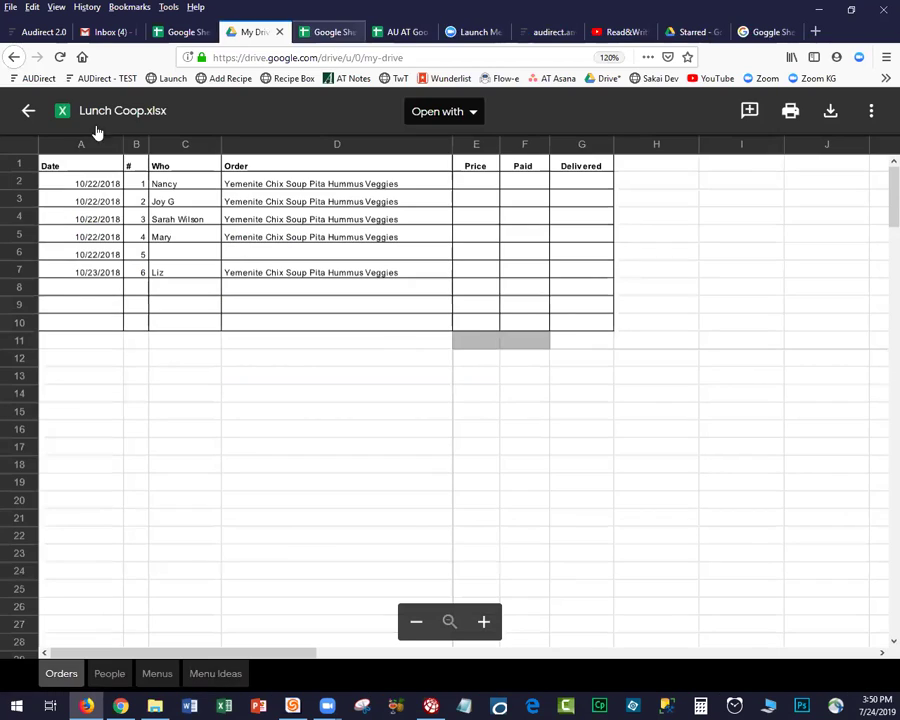
left_click(28, 110)
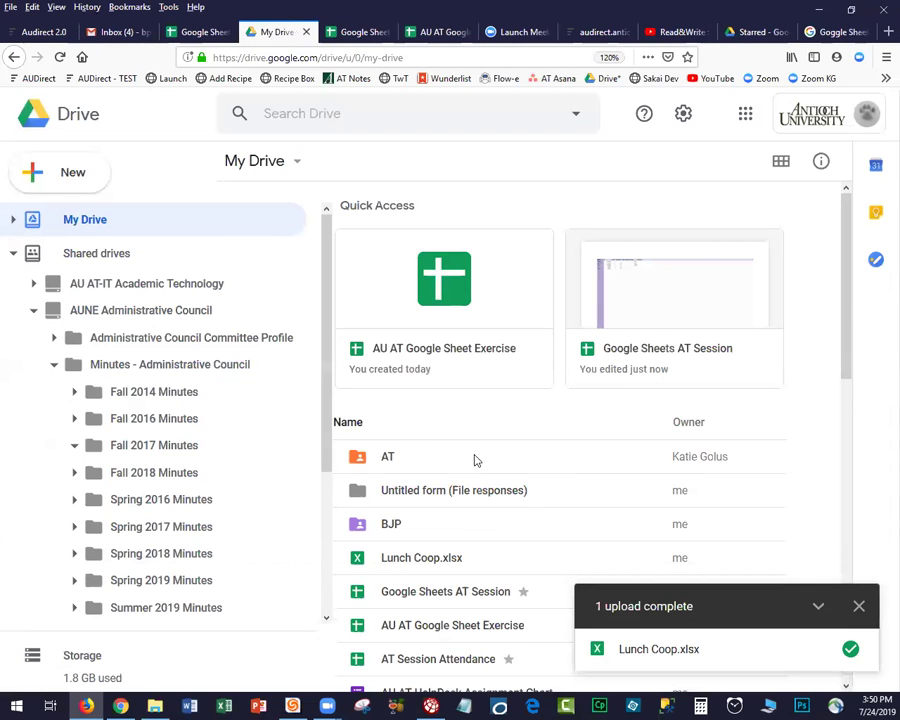
left_click(858, 607)
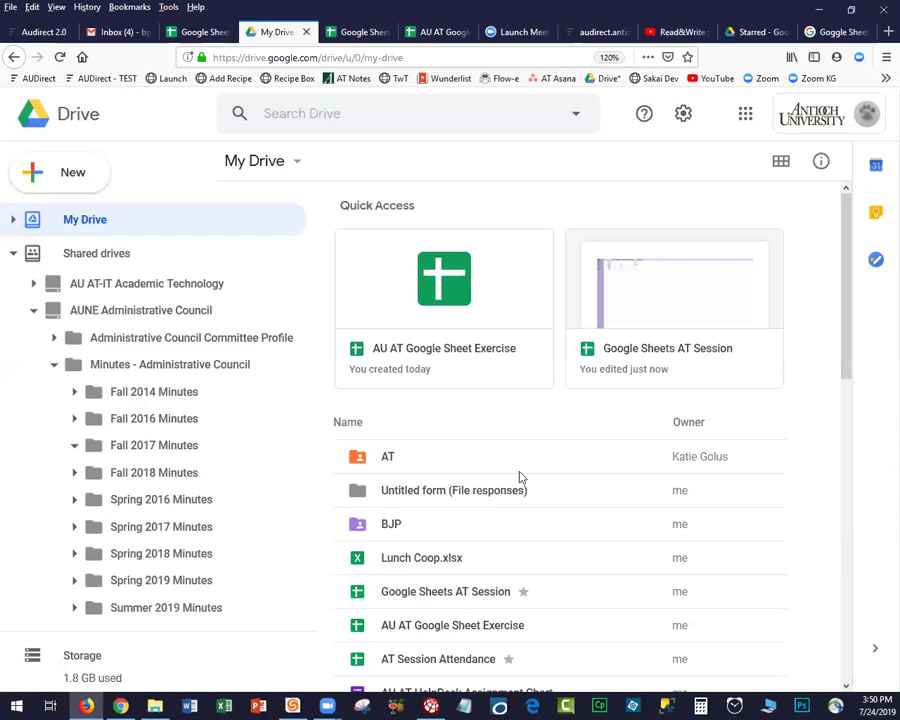
Remove Lunch Coop.xlsx from My Drive and upload the updated copy in its place.
right_click(410, 559)
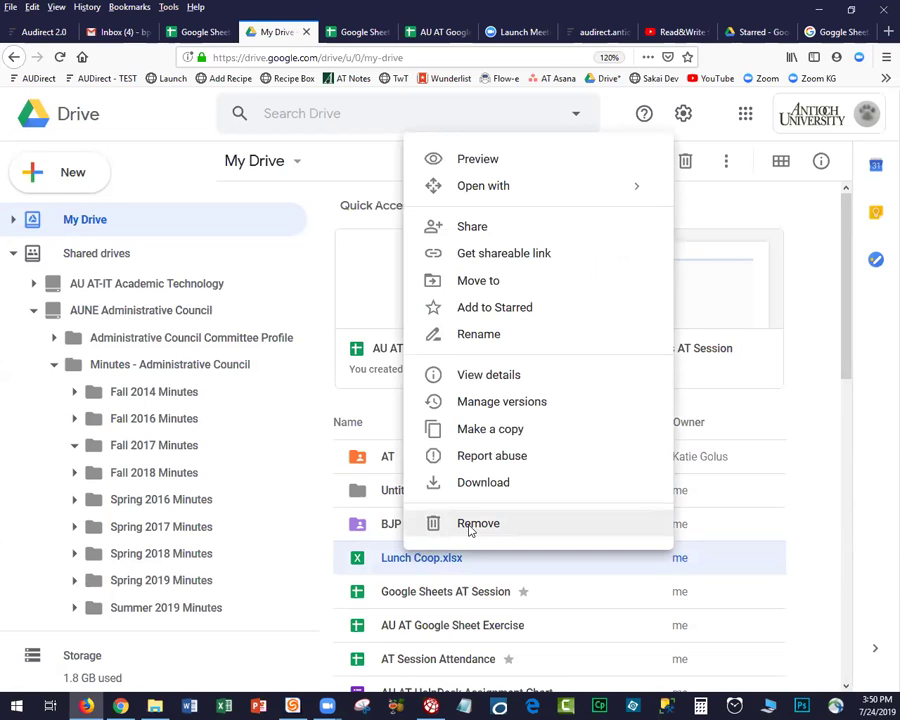
left_click(470, 526)
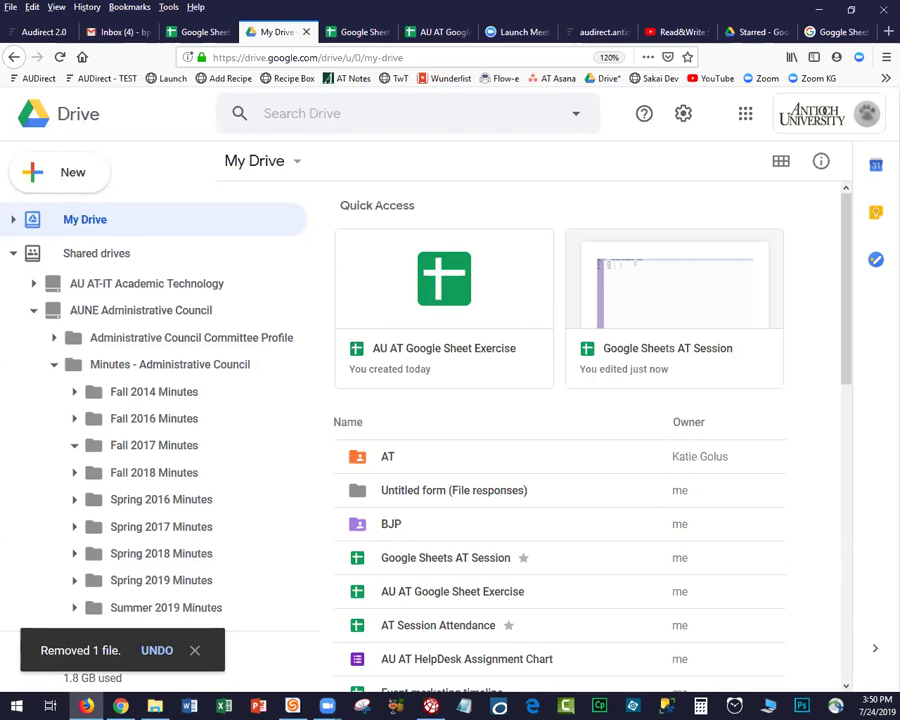
left_click_drag(4, 522, 259, 227)
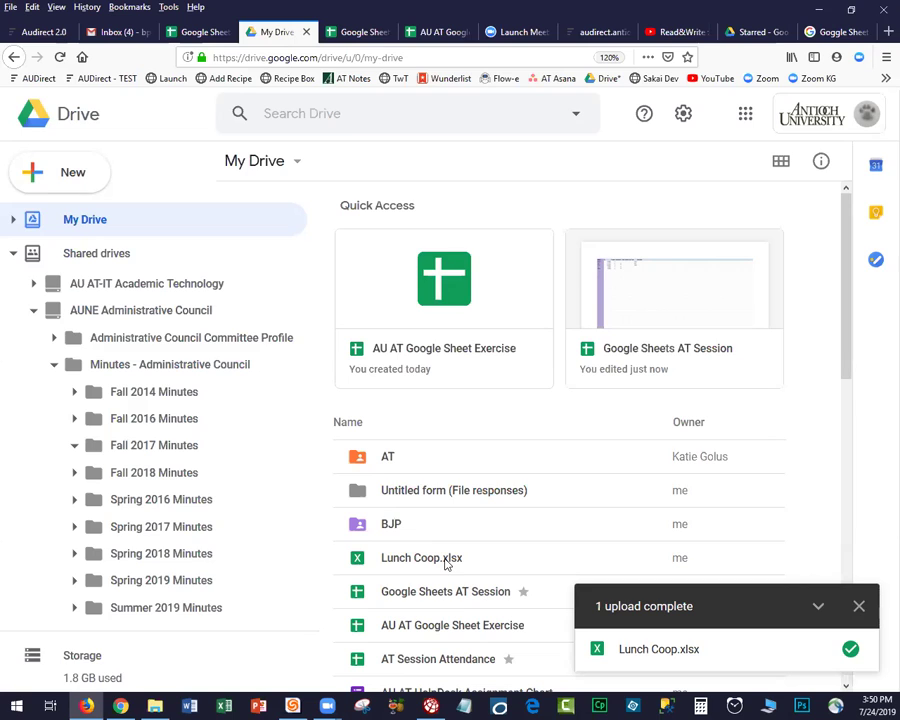
Preview the re-uploaded Lunch Coop.xlsx and open it with Google Sheets.
double_click(446, 562)
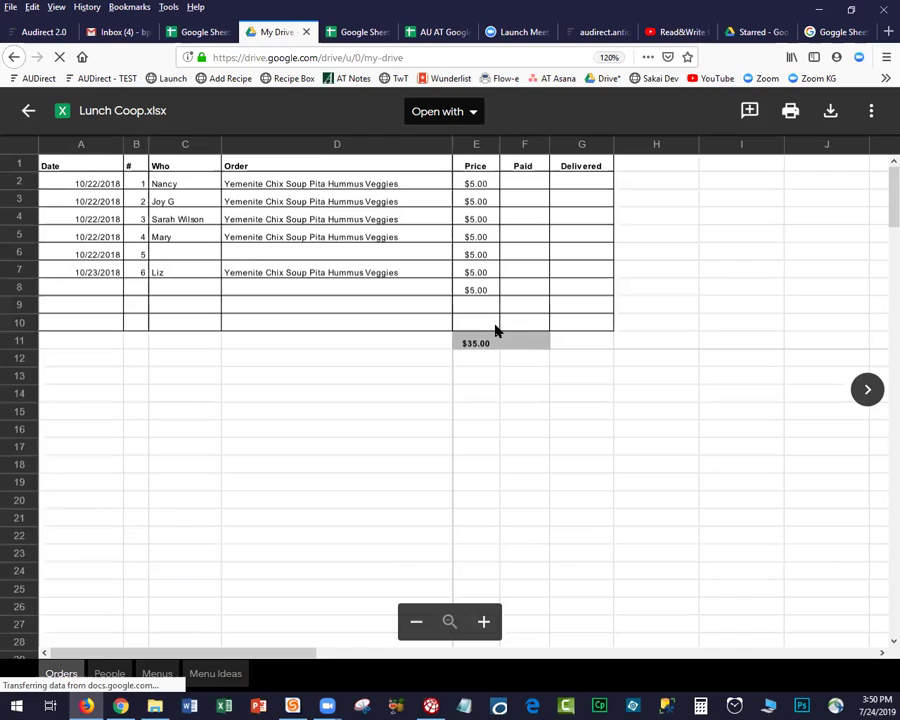
left_click(478, 343)
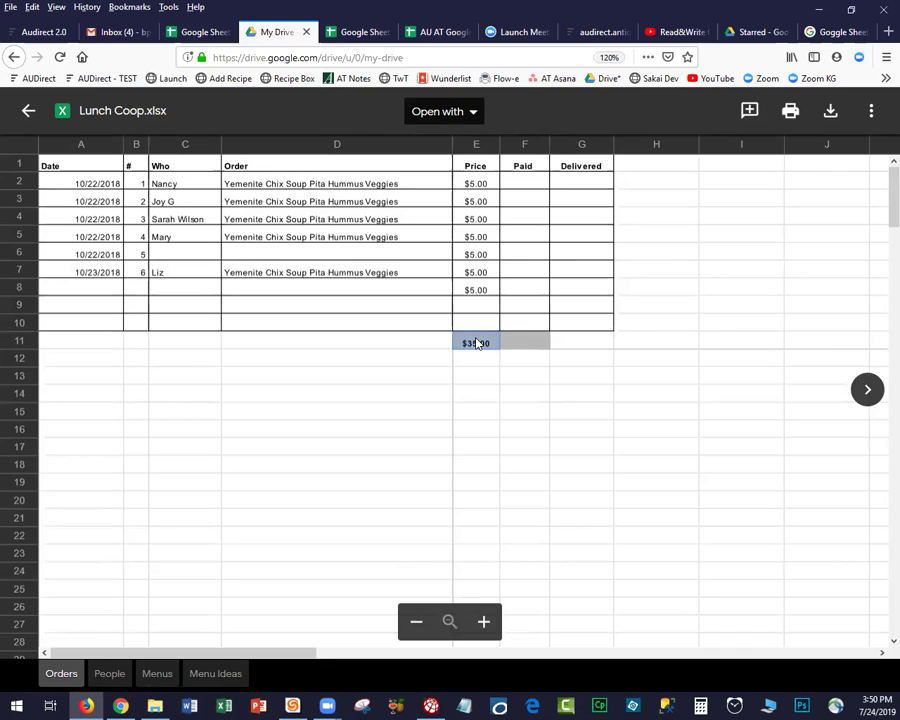
left_click(441, 113)
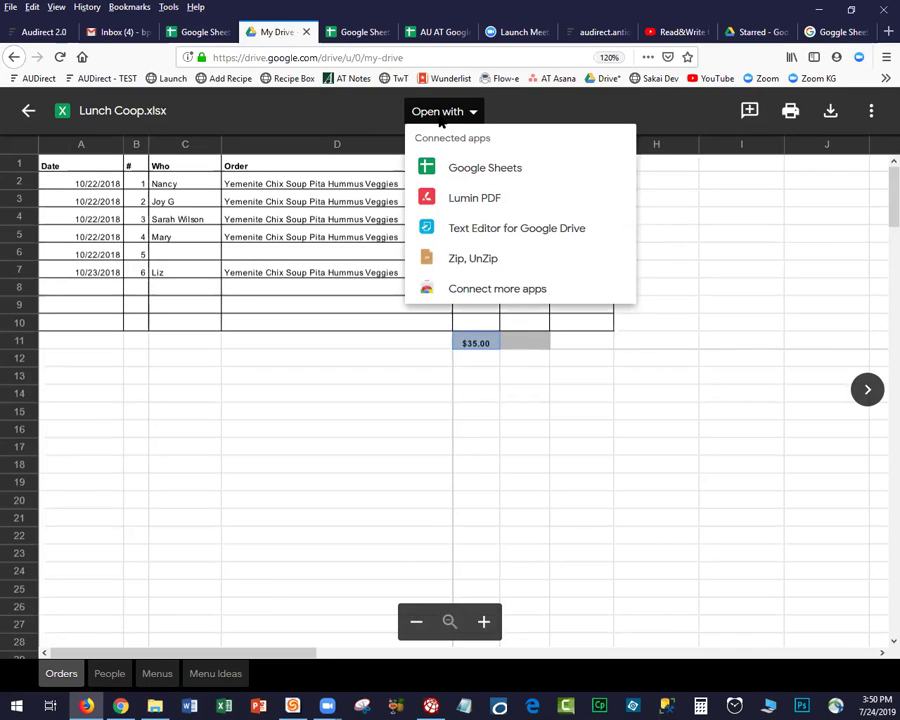
left_click(452, 172)
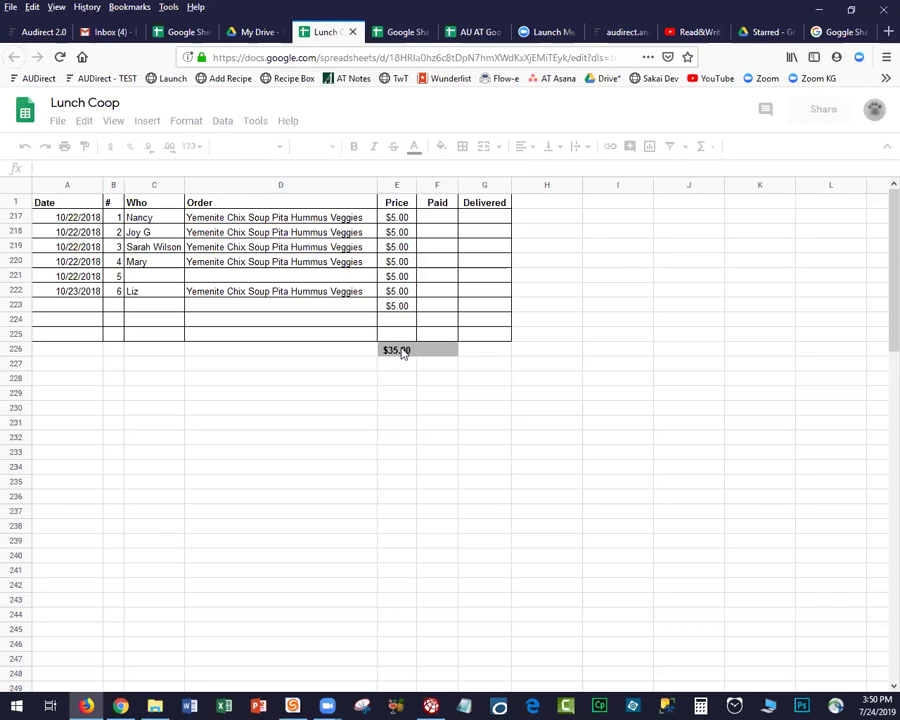
Verify the $35.00 in E226 is a SUM of E217:E225, leaving it unchanged, and close the tab.
left_click(402, 348)
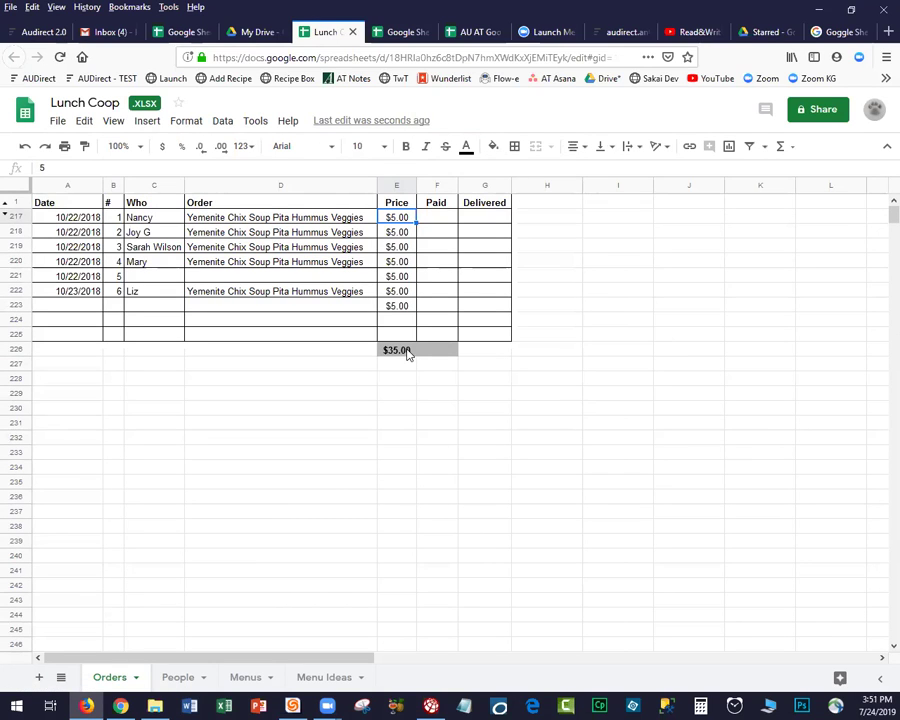
left_click(405, 350)
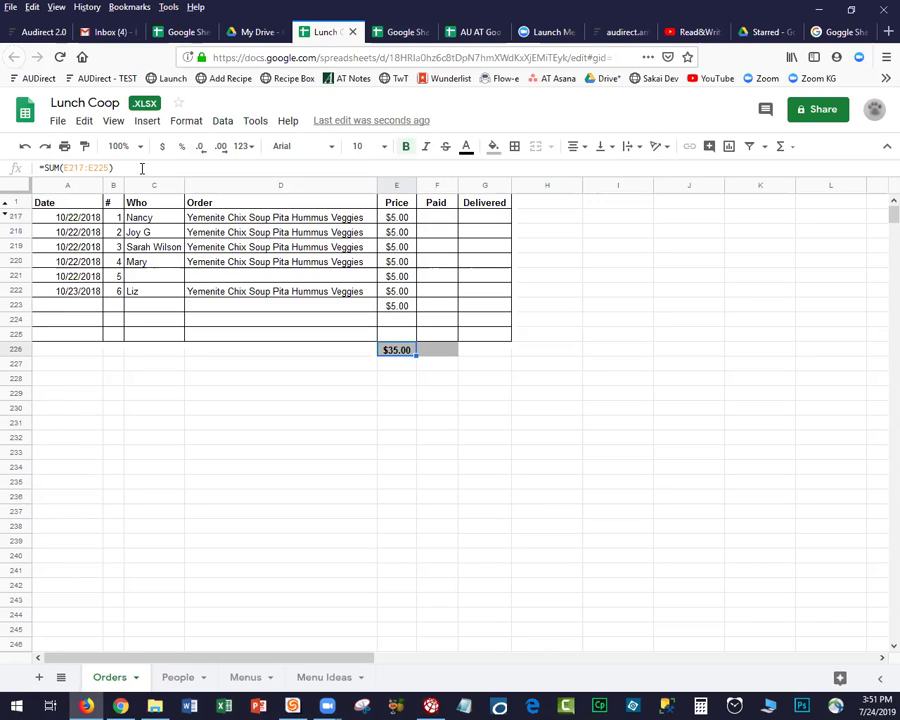
left_click_drag(115, 168, 30, 169)
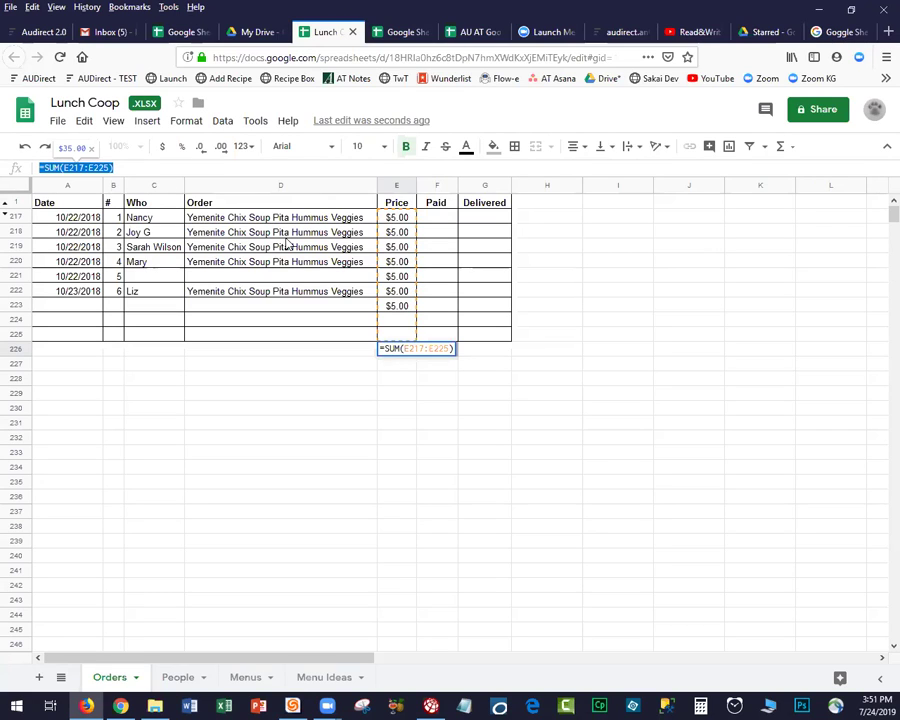
left_click(286, 378)
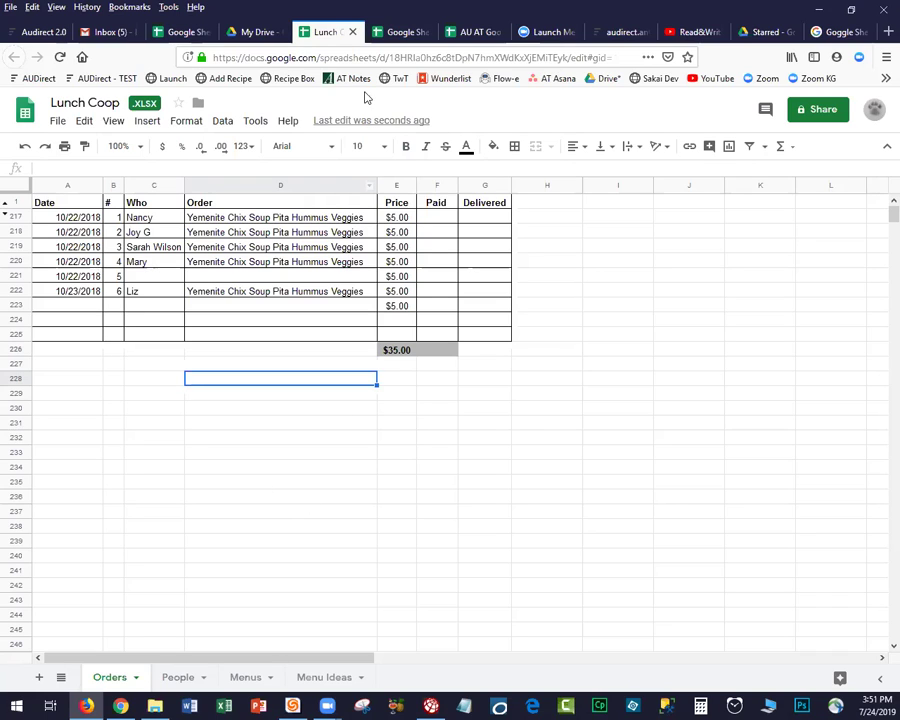
left_click(353, 32)
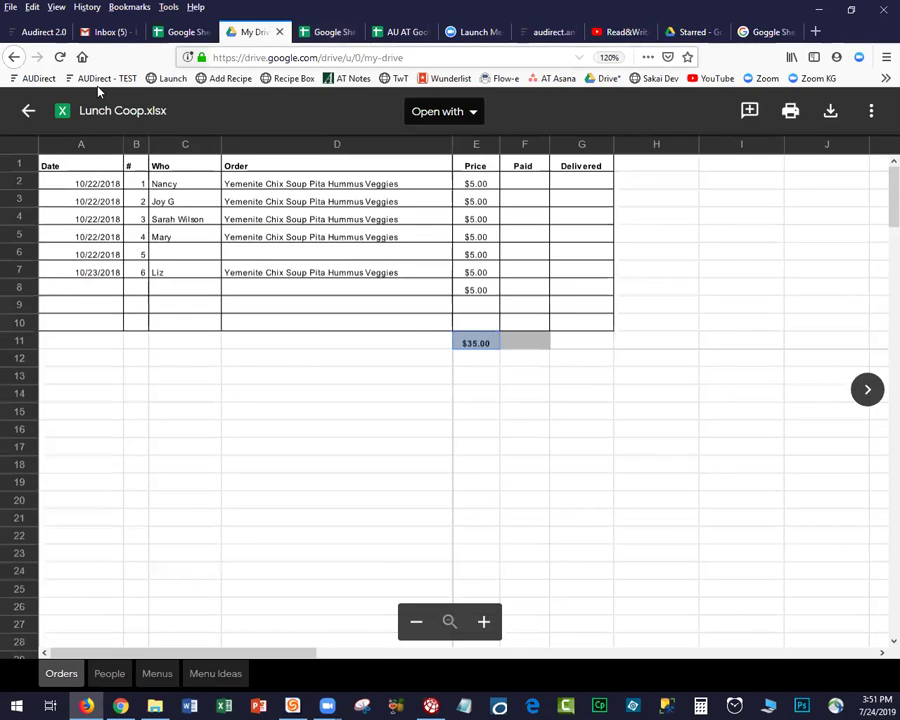
Leave the Lunch Coop.xlsx preview and switch to the Google Sheets AT Session tab.
left_click(30, 111)
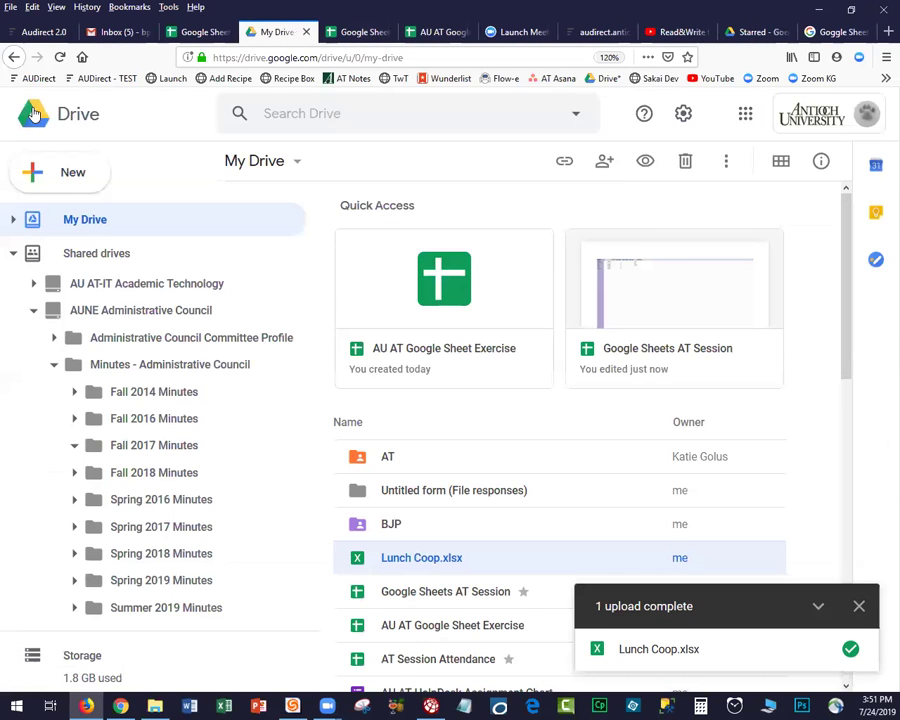
left_click(350, 31)
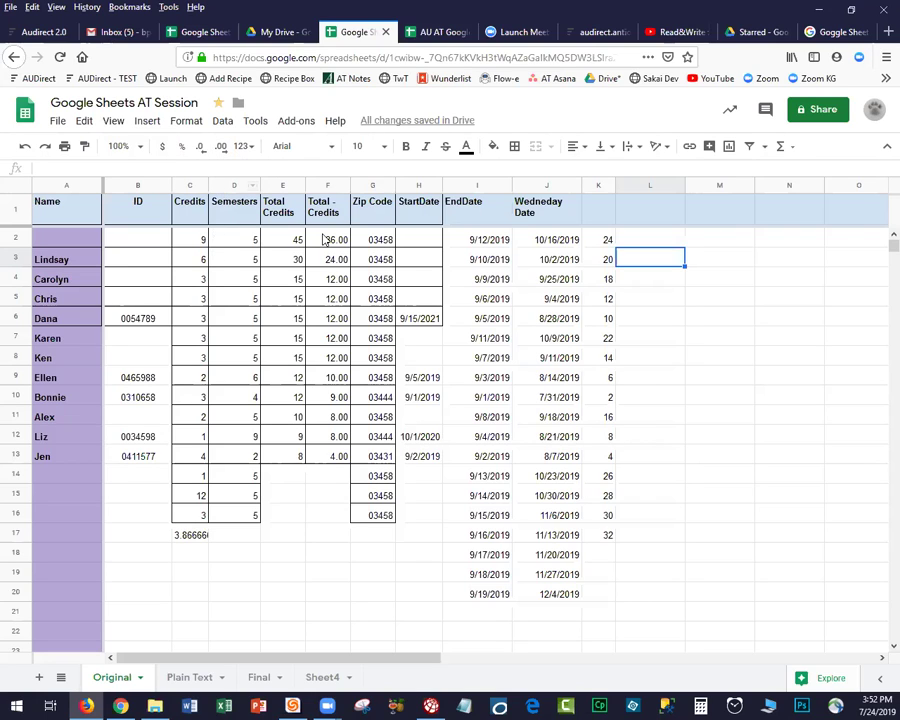
left_click(58, 122)
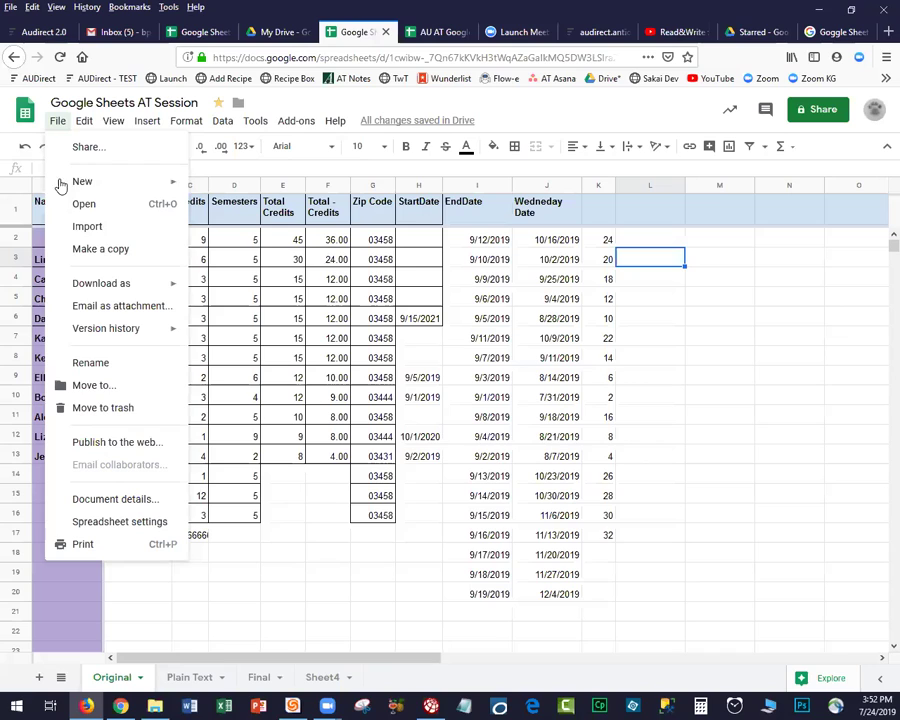
mouse_move(77, 333)
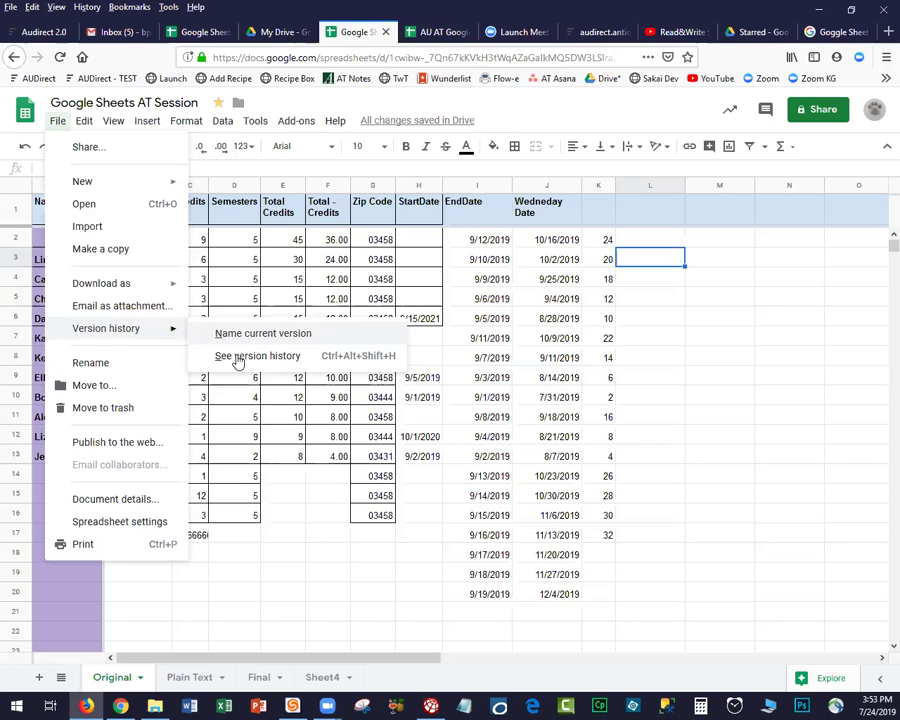
left_click(238, 358)
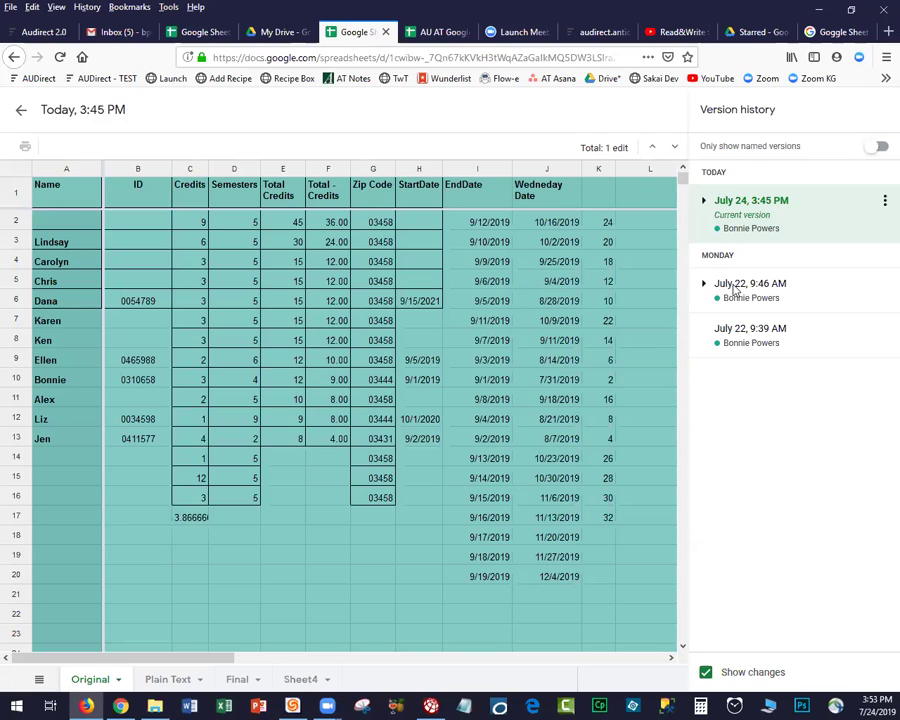
left_click(744, 284)
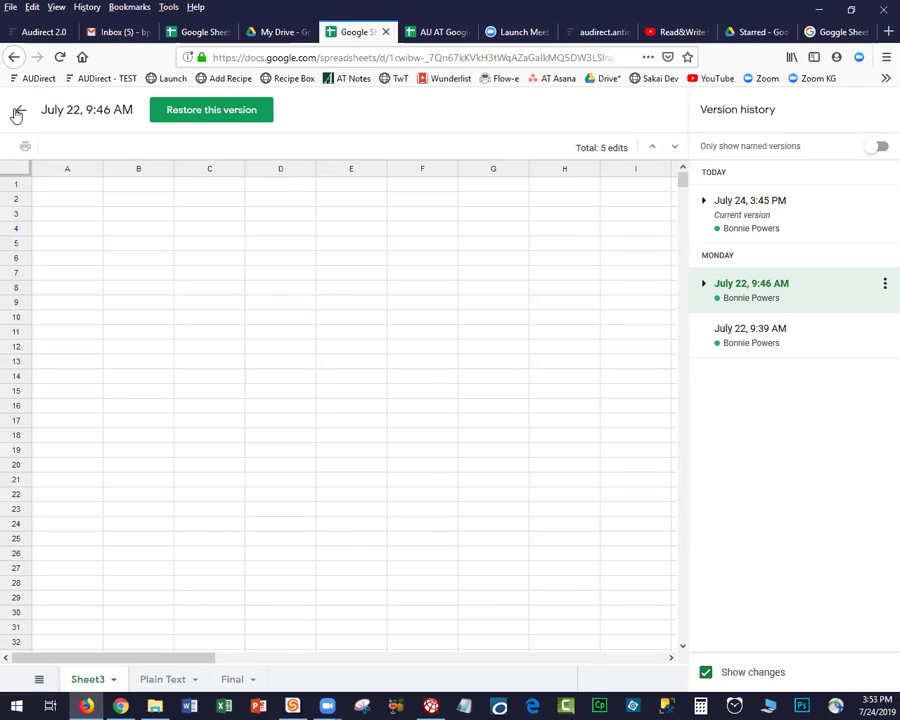
left_click(17, 112)
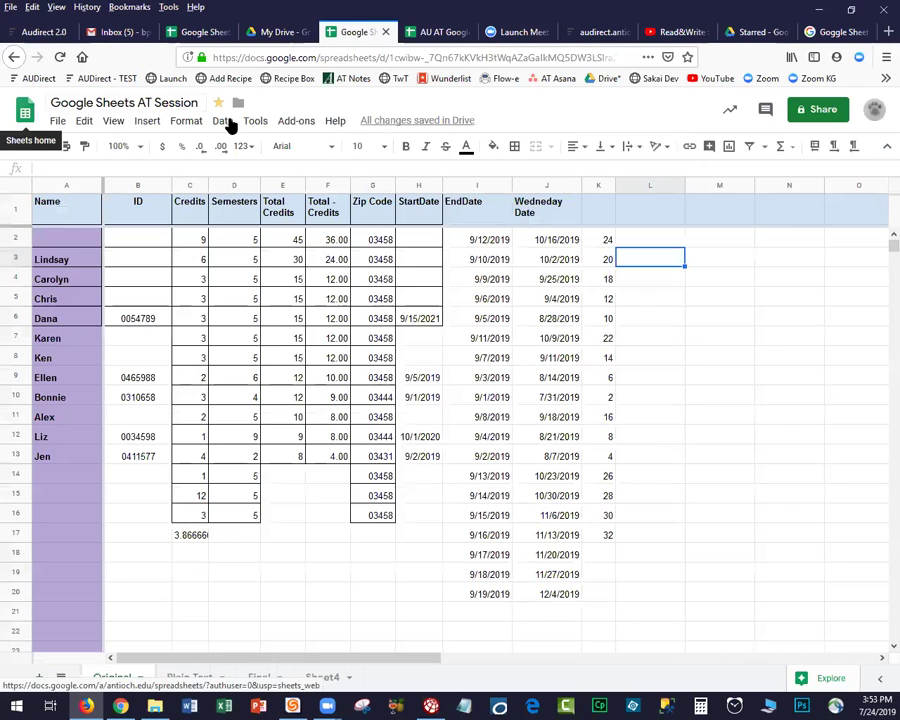
In the advanced sharing settings, add two colleagues' contacts to Invite people.
left_click(823, 112)
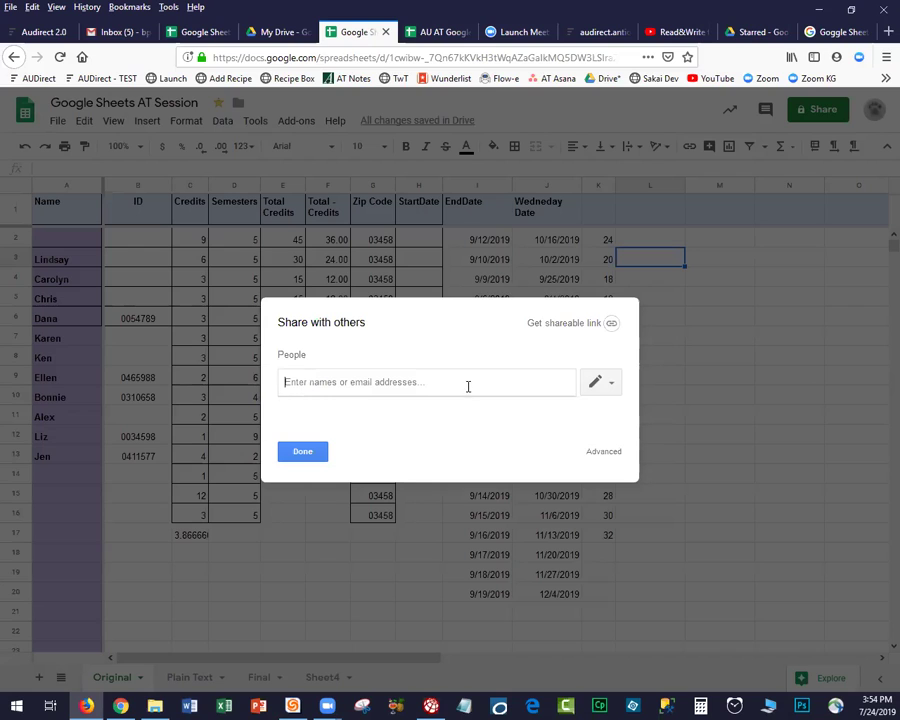
left_click(591, 455)
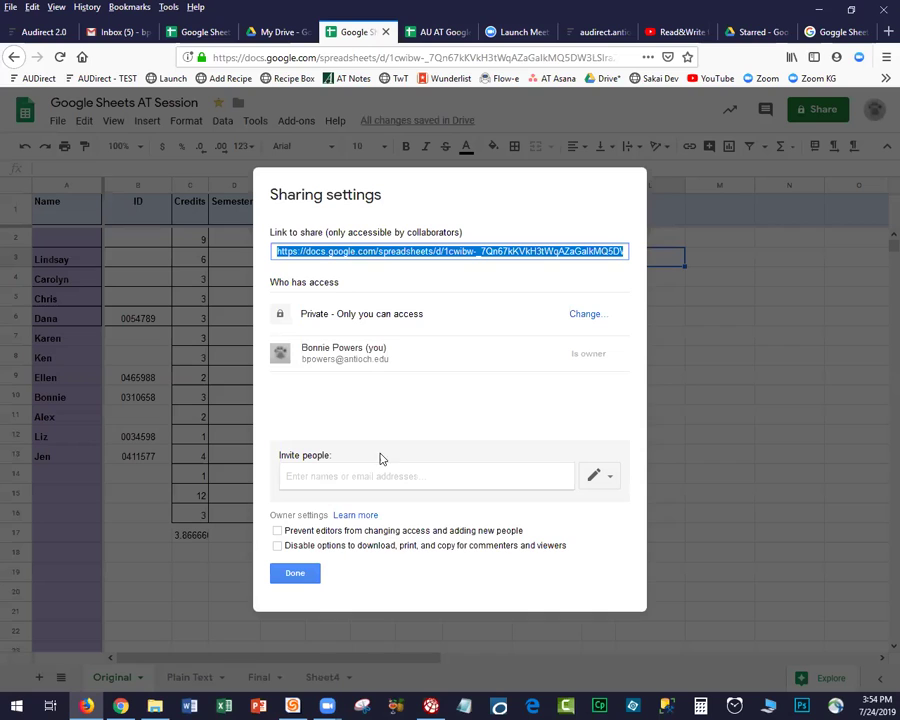
left_click(367, 476)
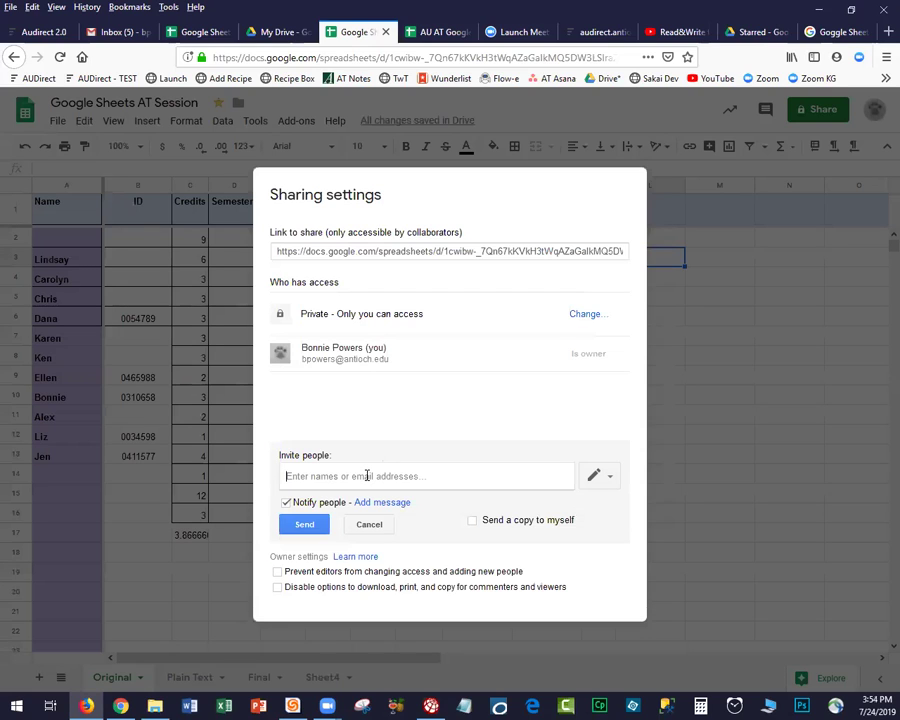
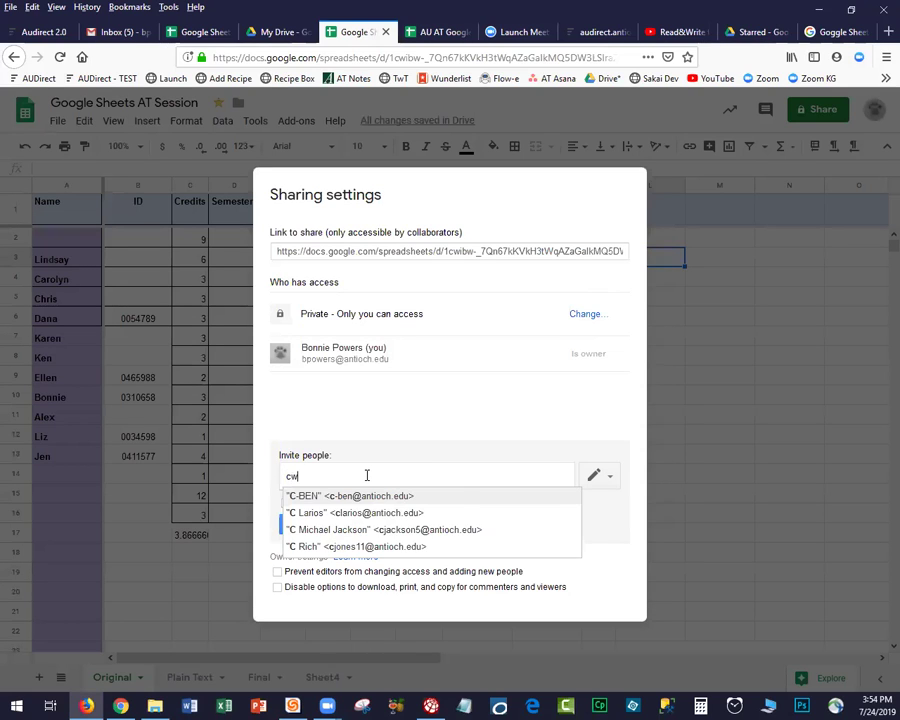
key("Return")
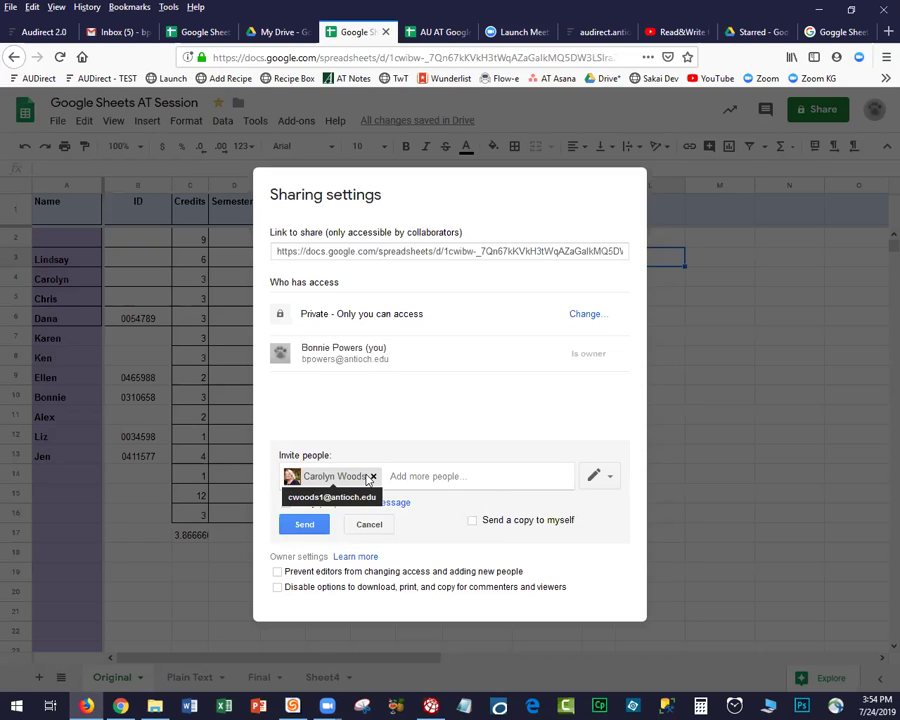
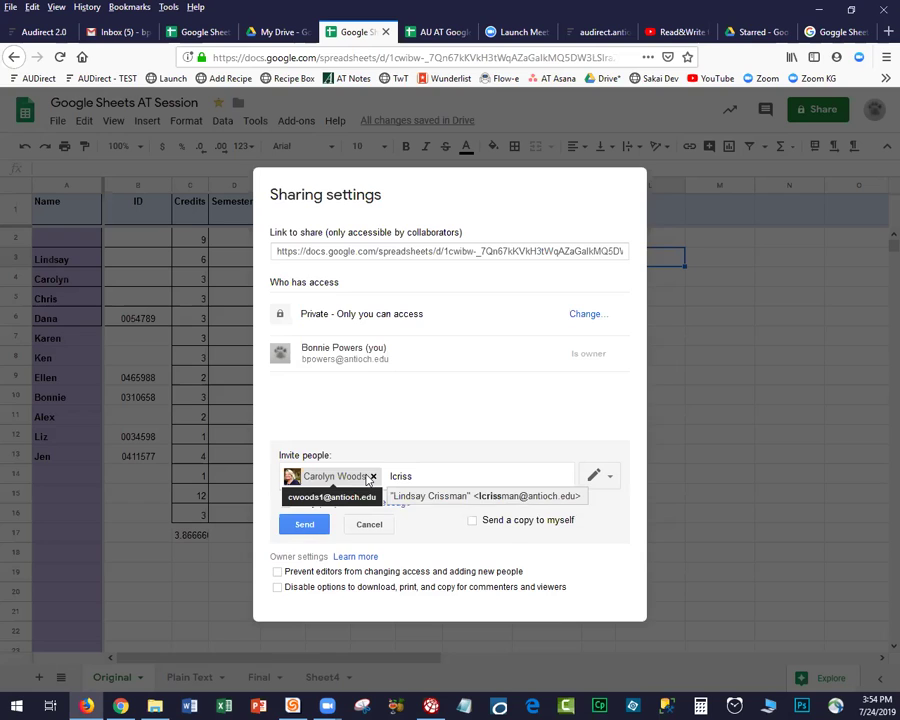
key("Return")
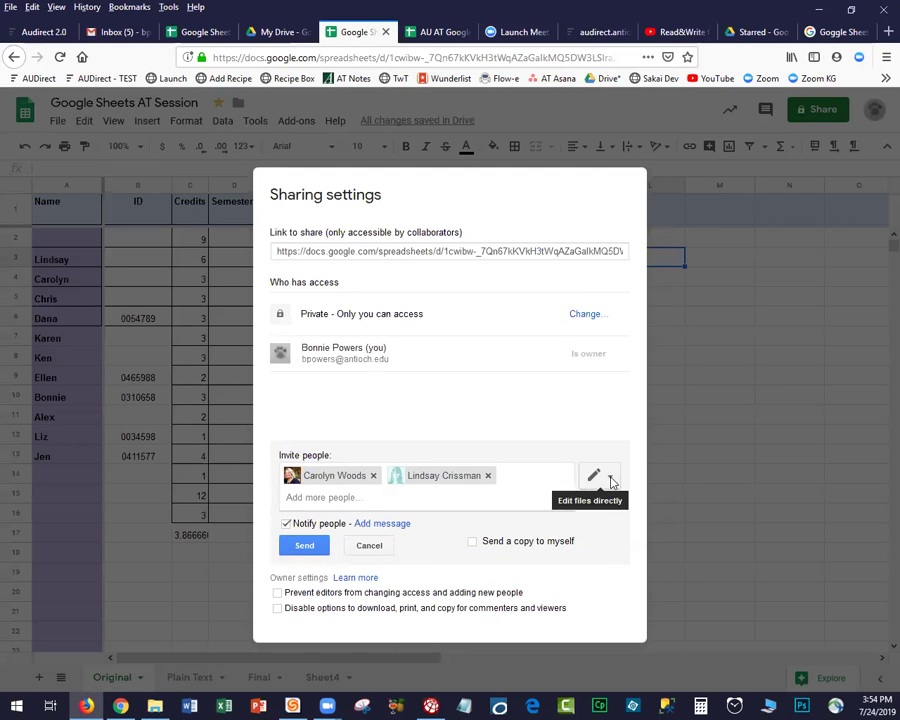
Set the invitees' permission to Can view and turn off Notify people.
left_click(612, 482)
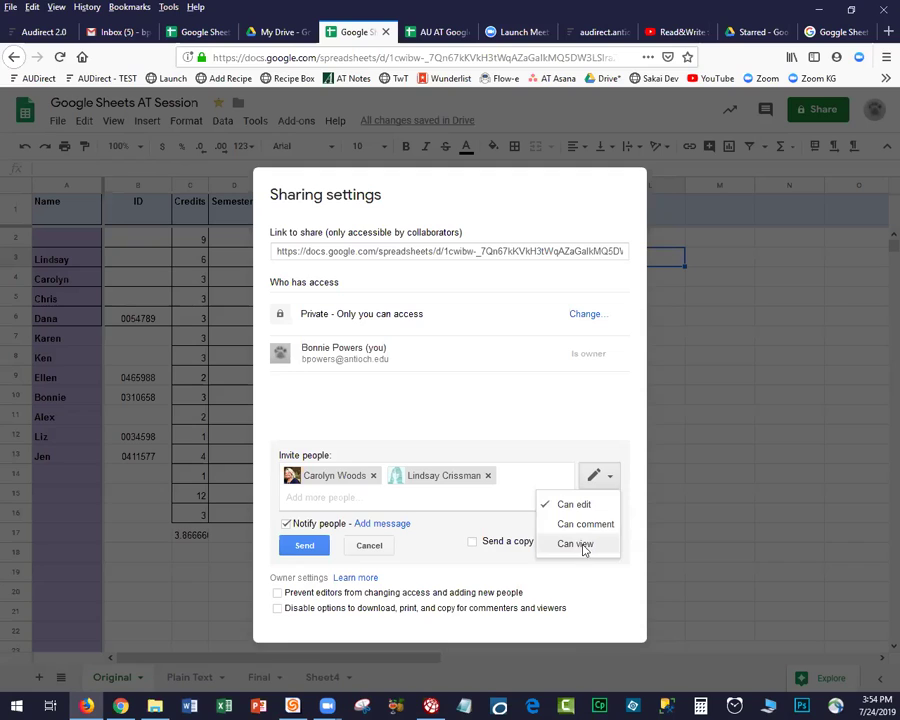
left_click(585, 546)
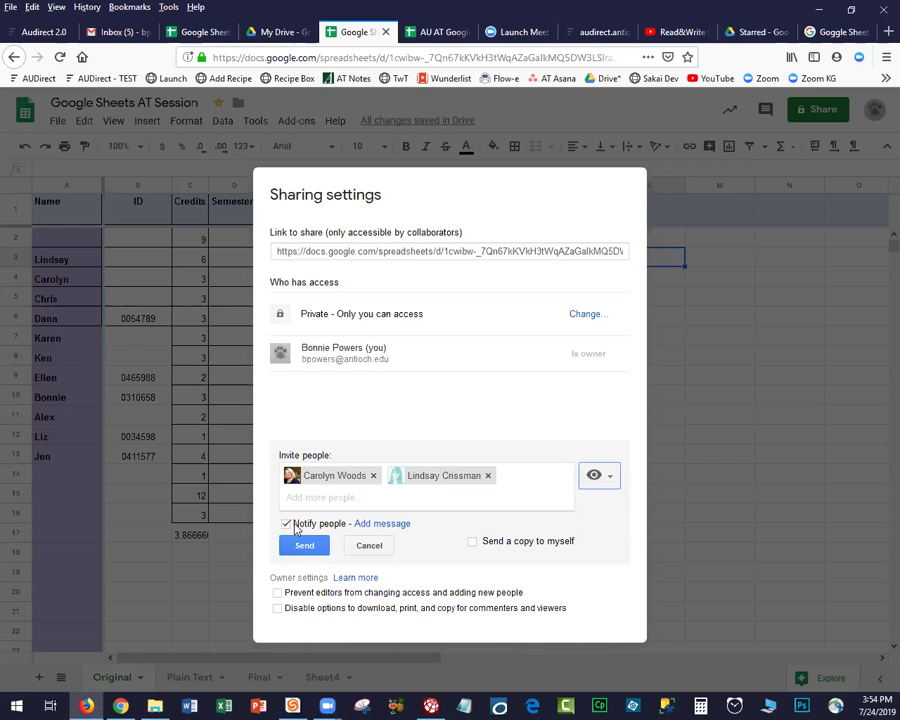
left_click(287, 524)
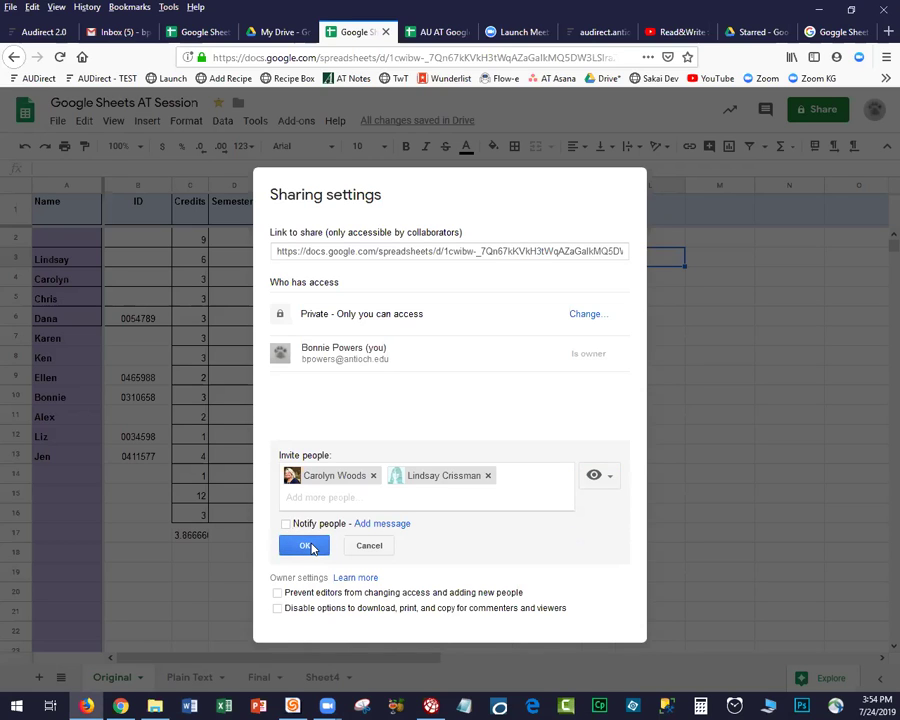
Share as viewers with invitations skipped, cancel a trial Can comment change, and close the sharing settings.
left_click(306, 546)
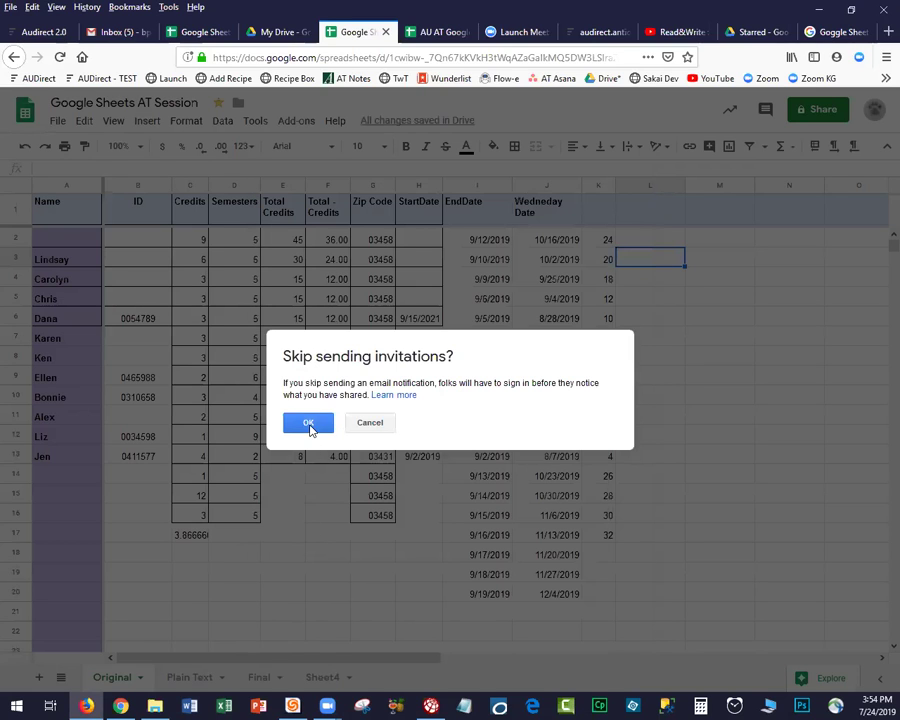
left_click(308, 424)
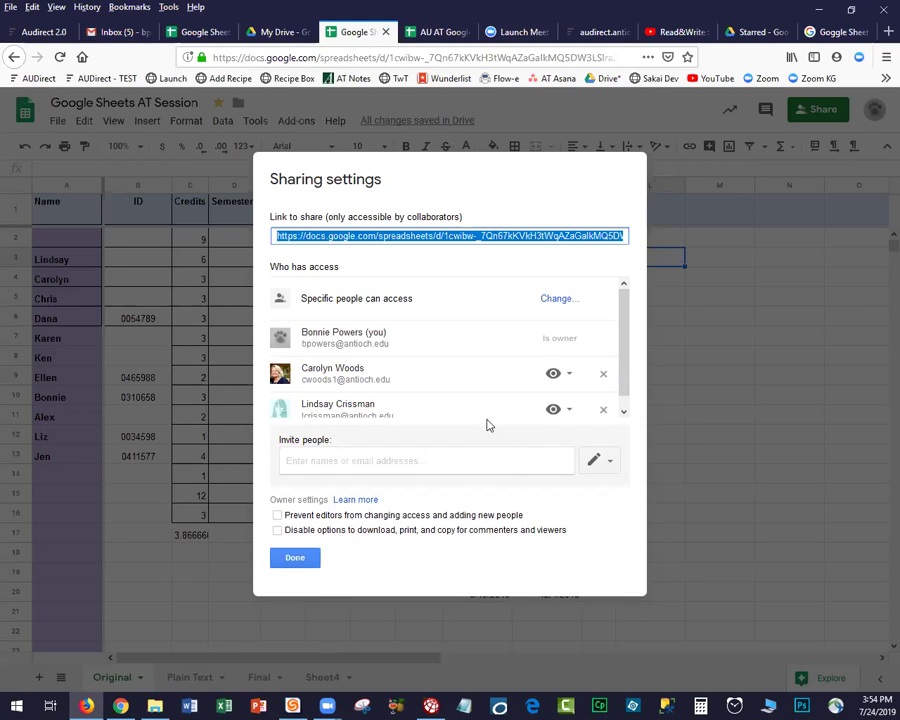
left_click(570, 375)
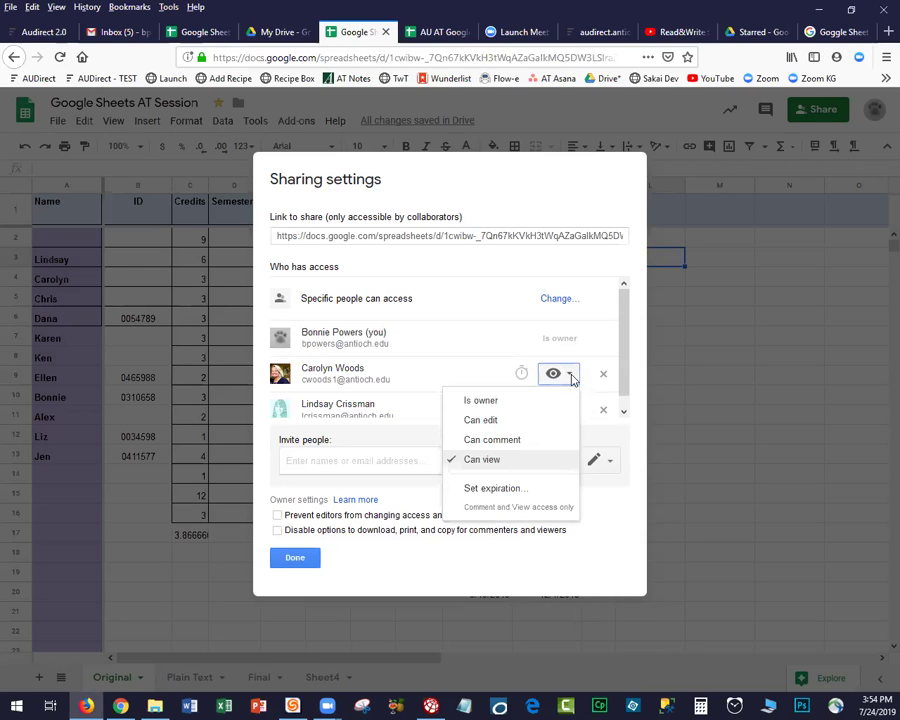
left_click(512, 439)
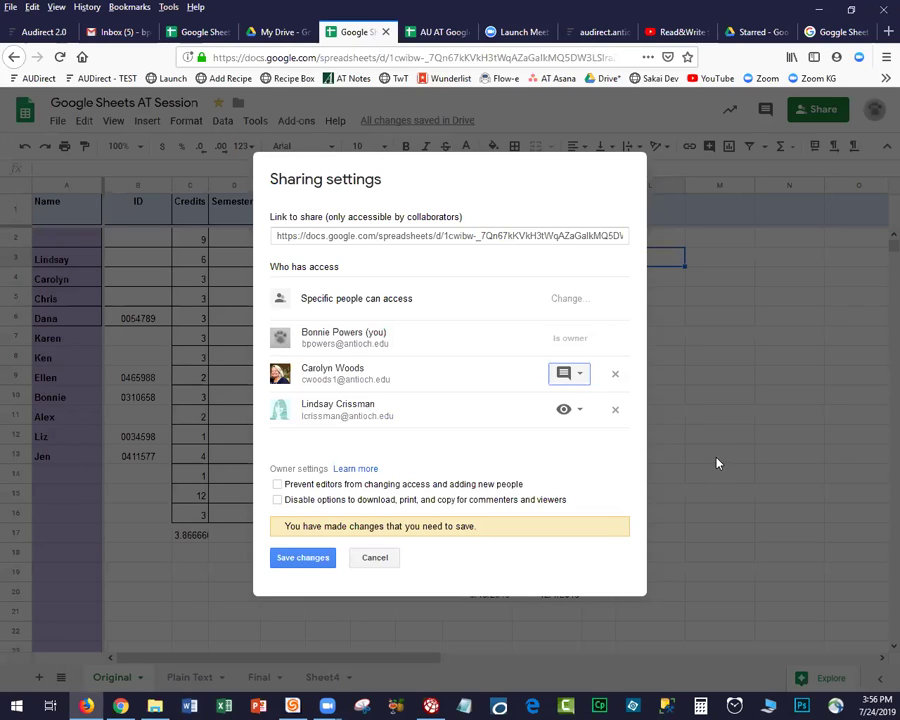
left_click(378, 560)
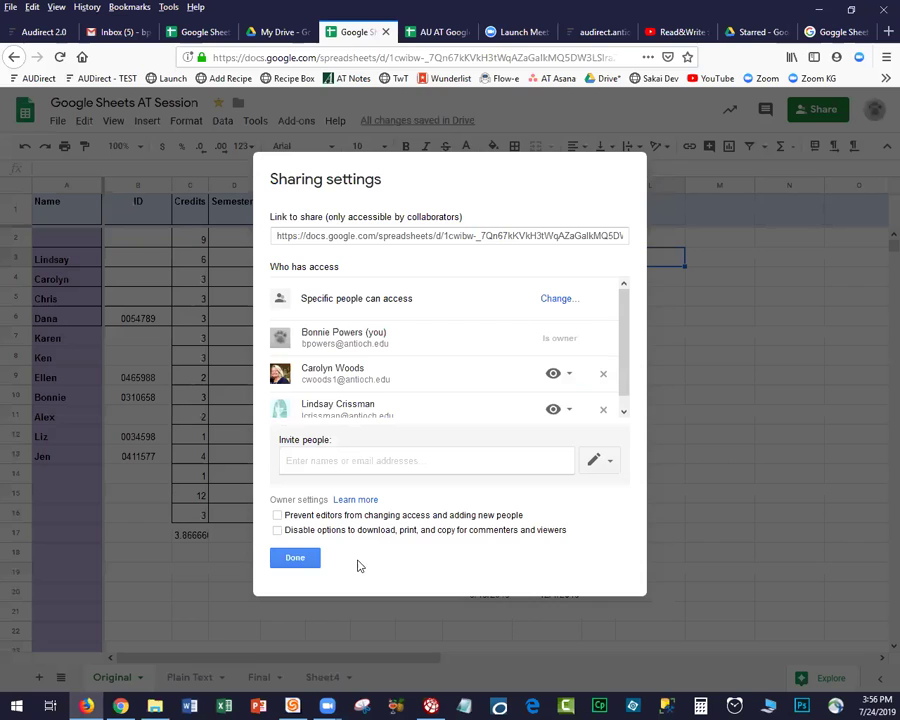
left_click(293, 559)
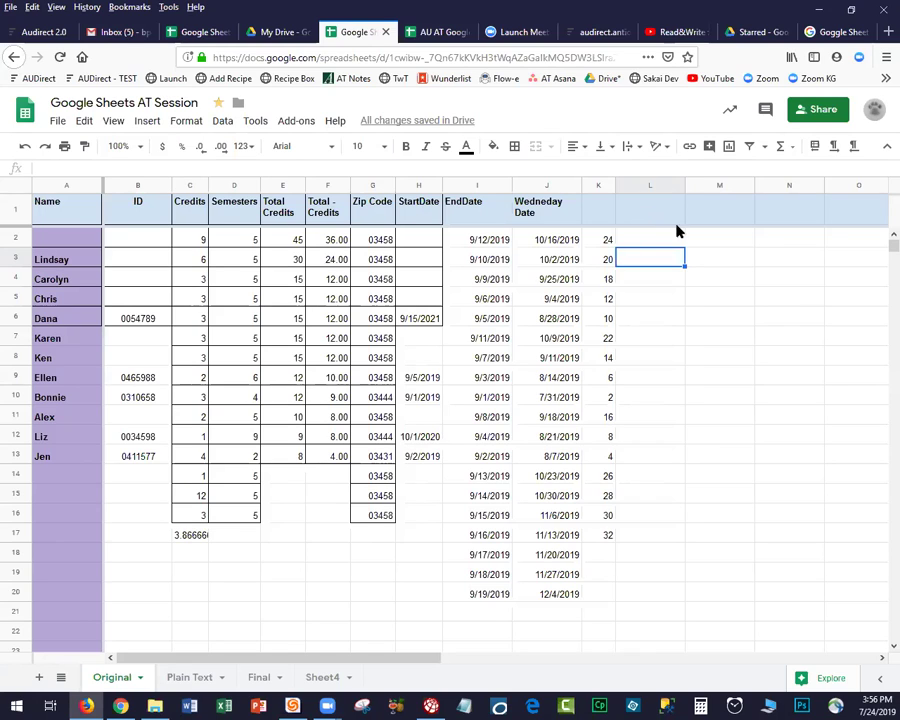
Widen column L, put the two-line note 'NOTES GO HERE (please put your initial next to your note)' in L3, and heighten row 3.
left_click_drag(684, 185, 855, 185)
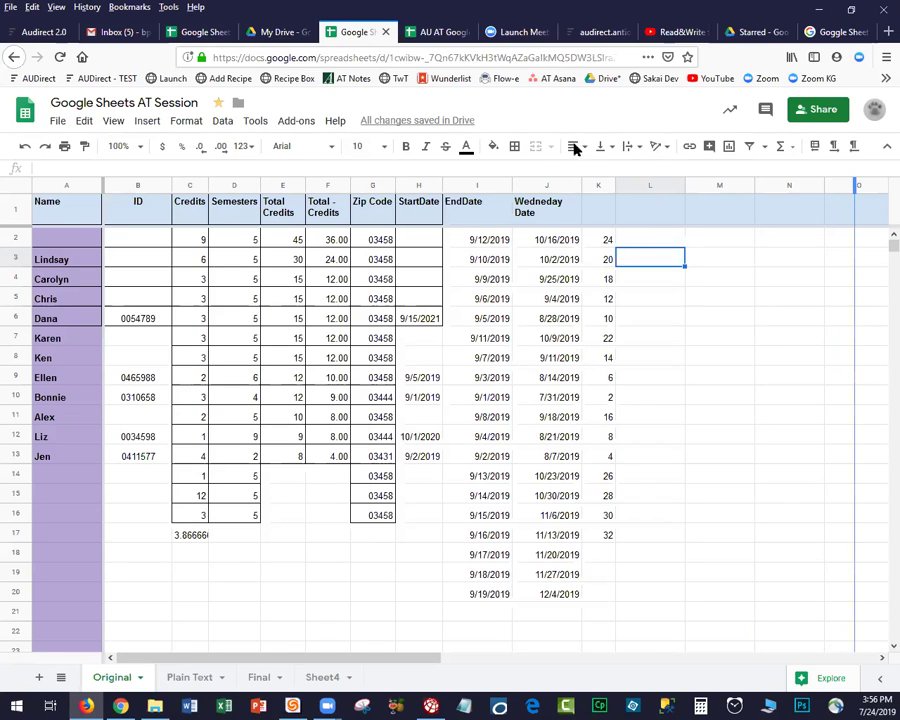
left_click(212, 167)
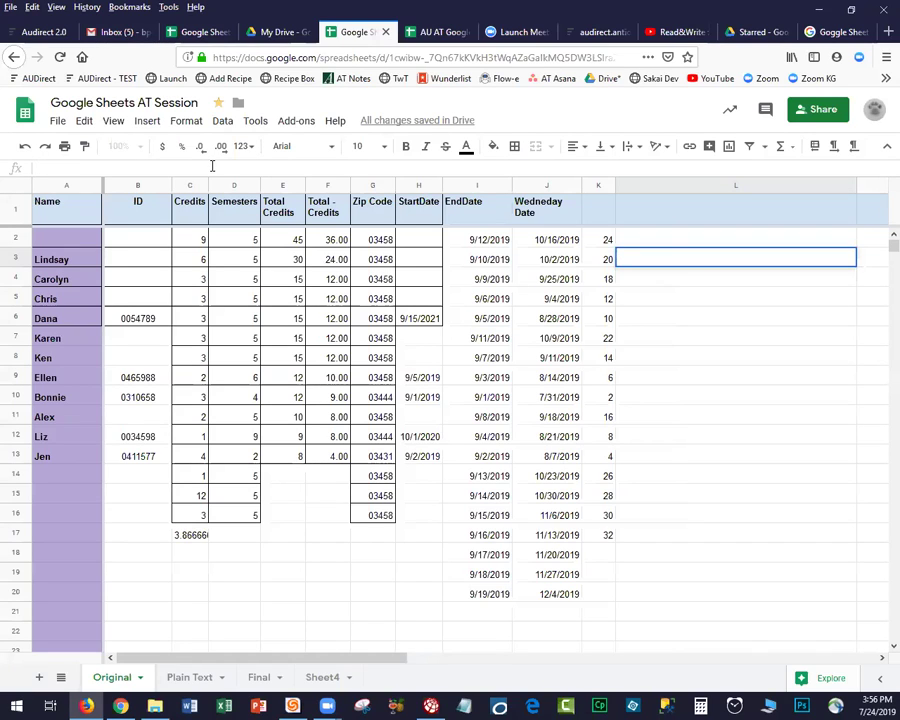
type("NOTES")
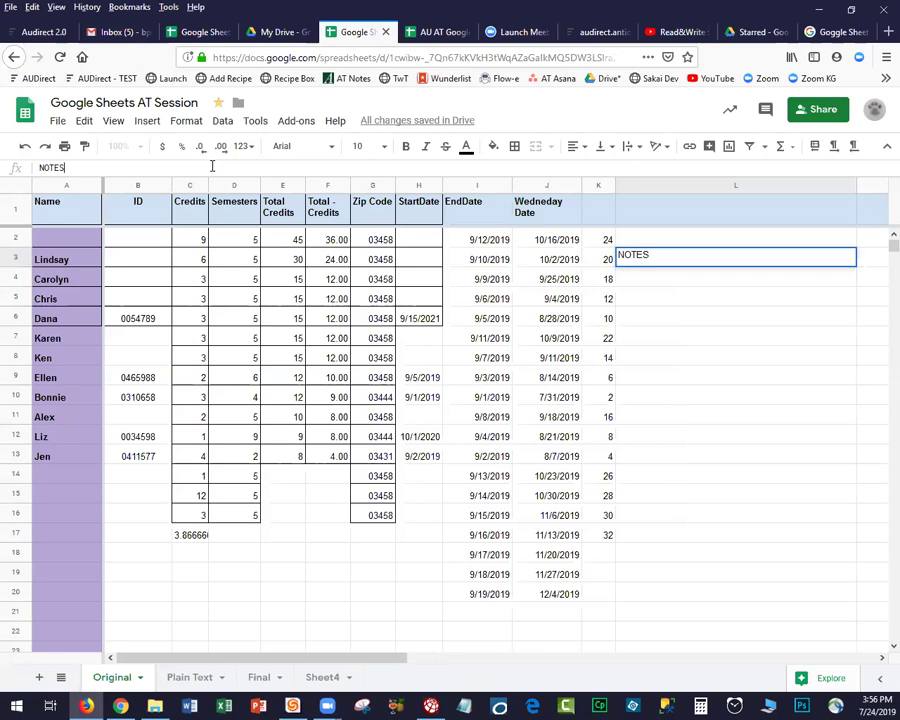
type(" GO HERE")
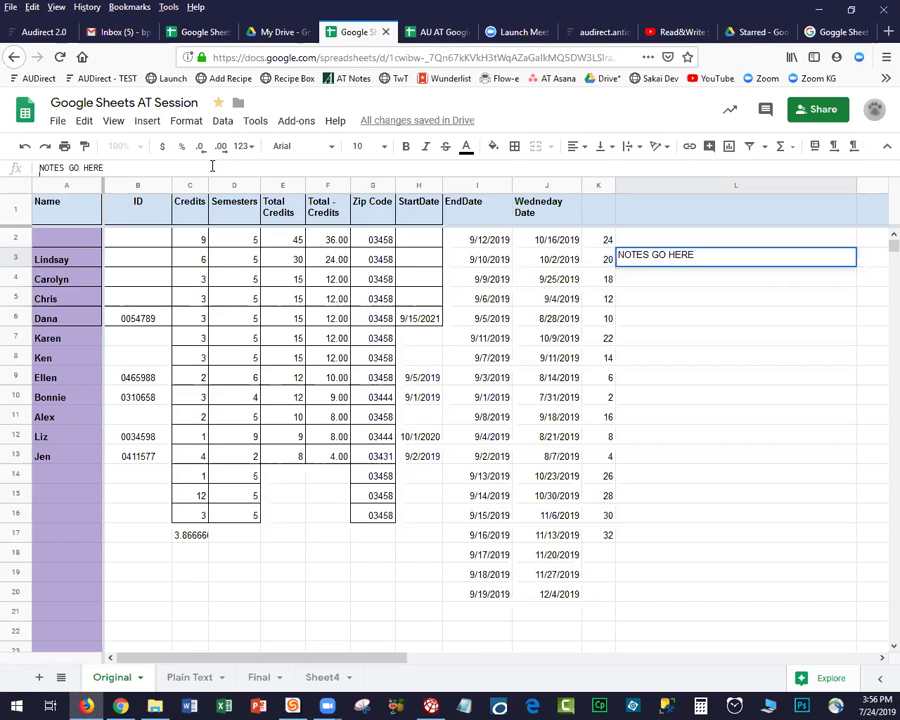
key("alt+Return")
type("(please p")
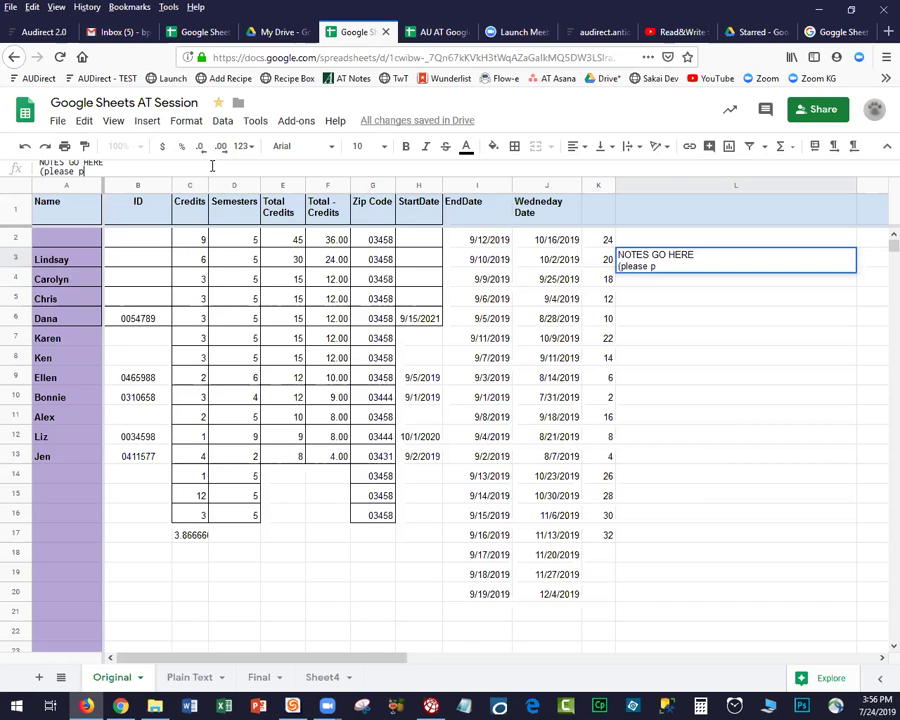
type("ut your initial next to ")
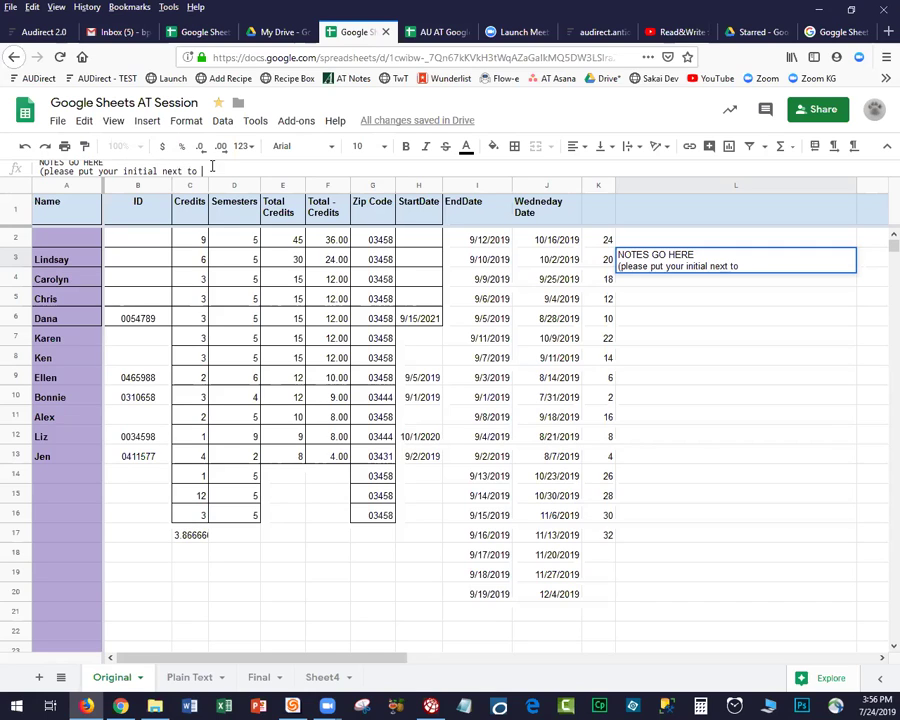
type("your note)")
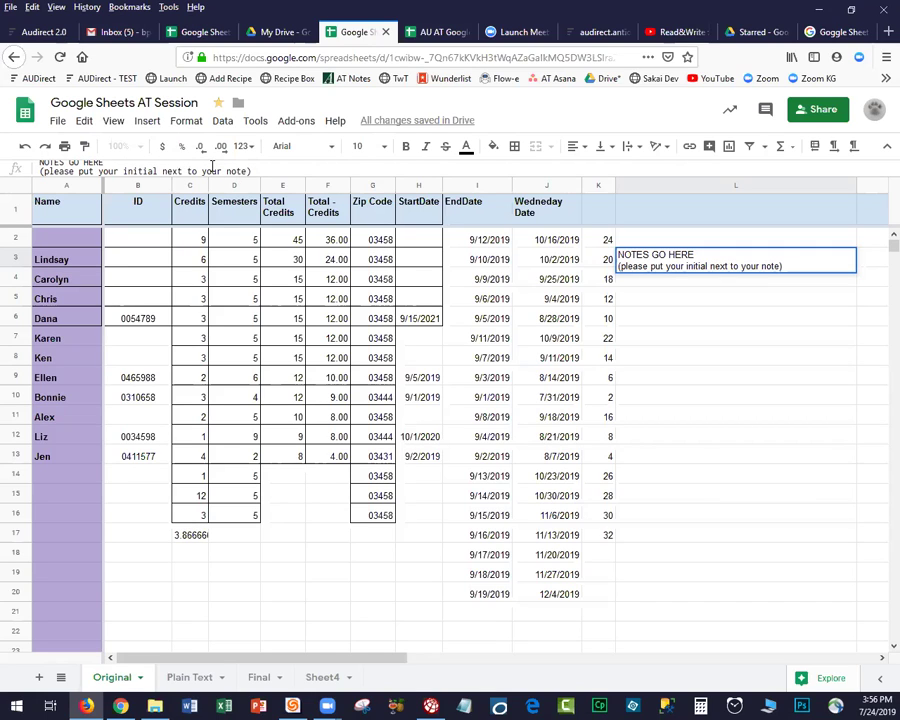
key("Return")
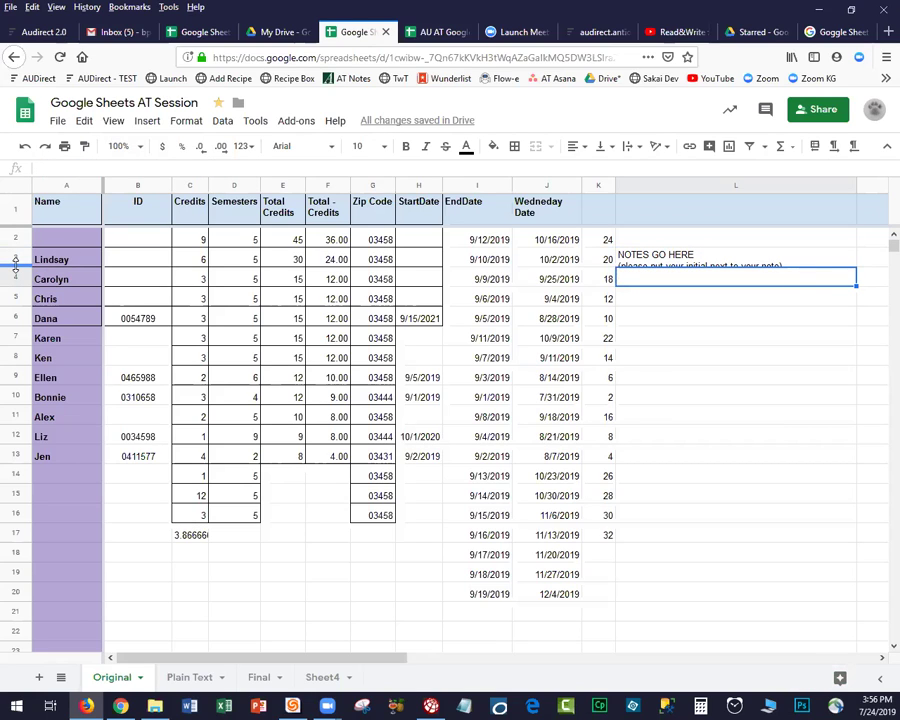
left_click_drag(15, 268, 15, 275)
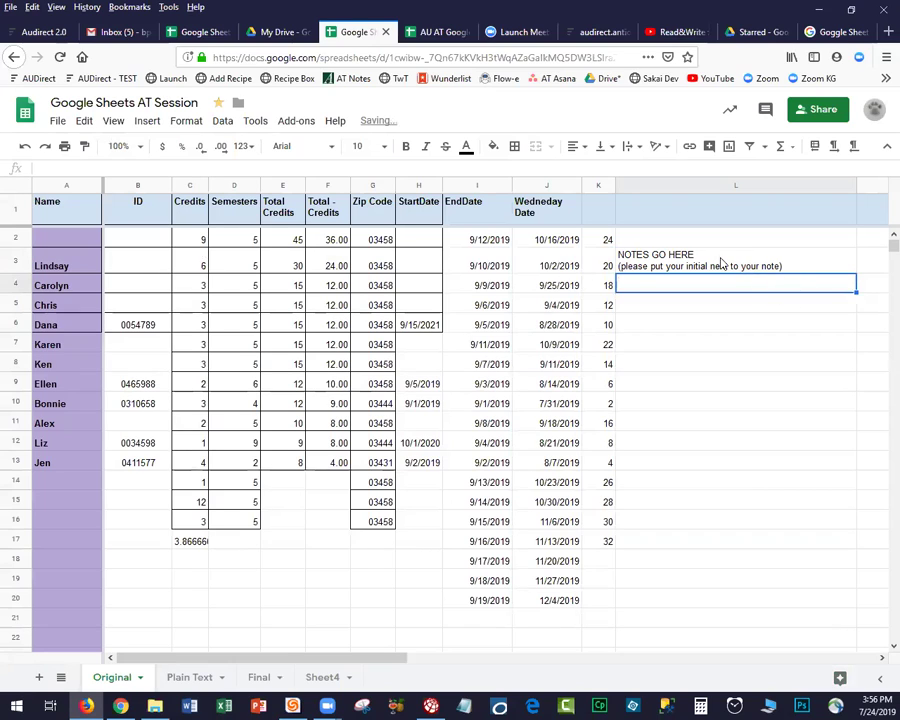